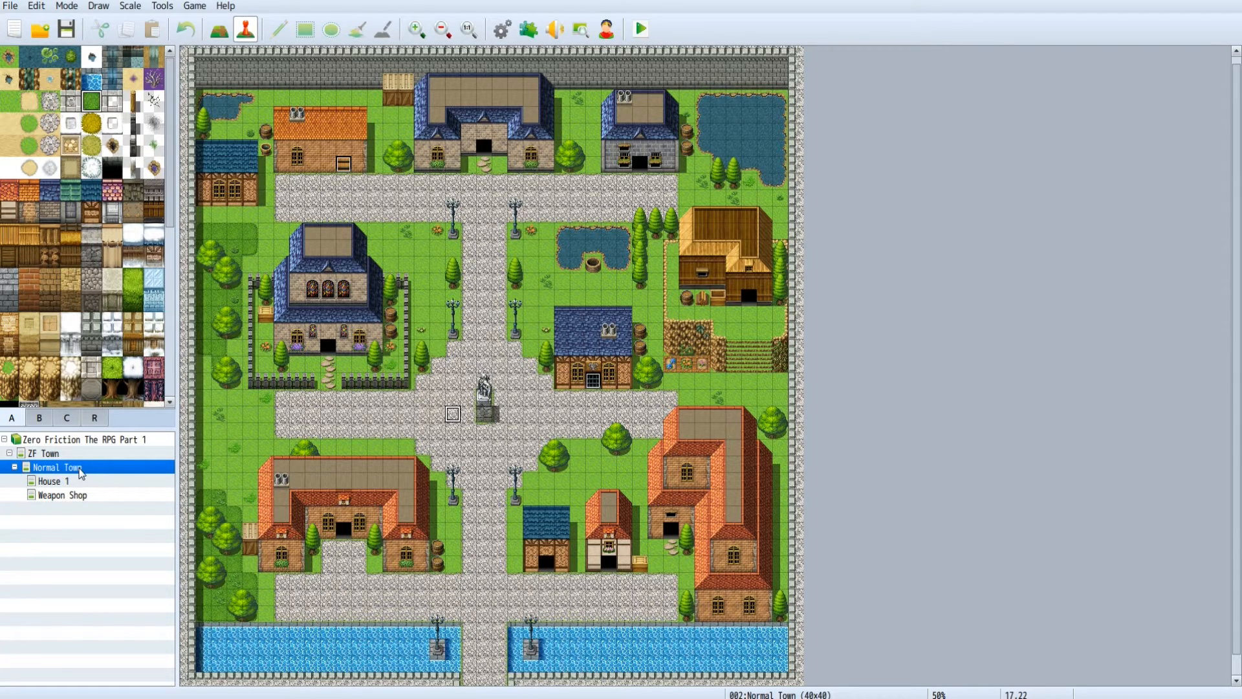
- Look at the ZF Town map and return to the Normal Town map and its tiles
left_click(45, 457)
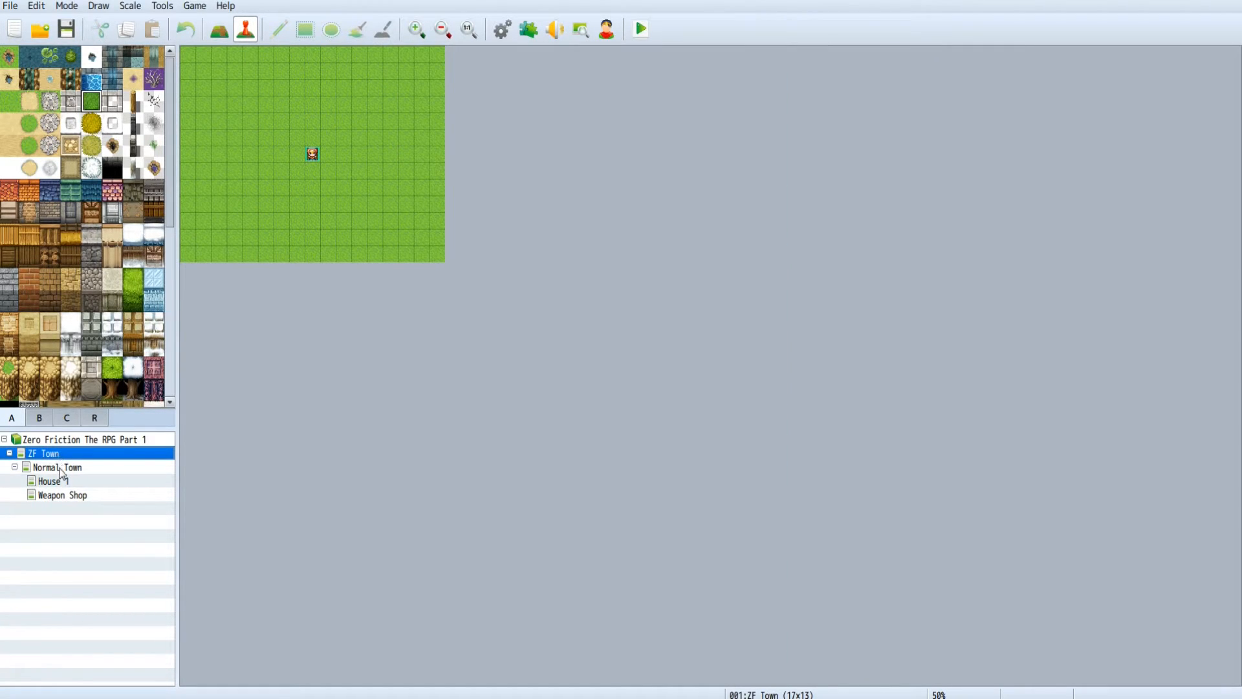
left_click(61, 469)
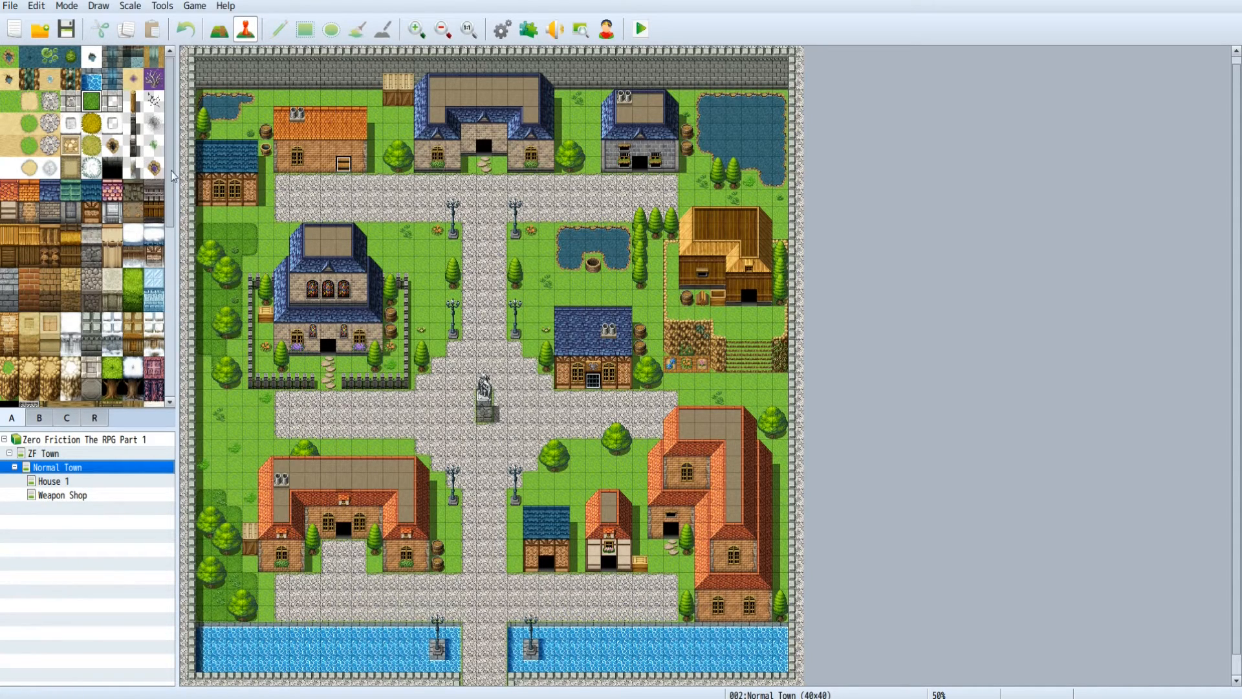
mouse_move(172, 169)
left_mouse_down()
mouse_move(159, 321)
mouse_move(176, 321)
mouse_move(175, 158)
left_mouse_up()
left_click(49, 174)
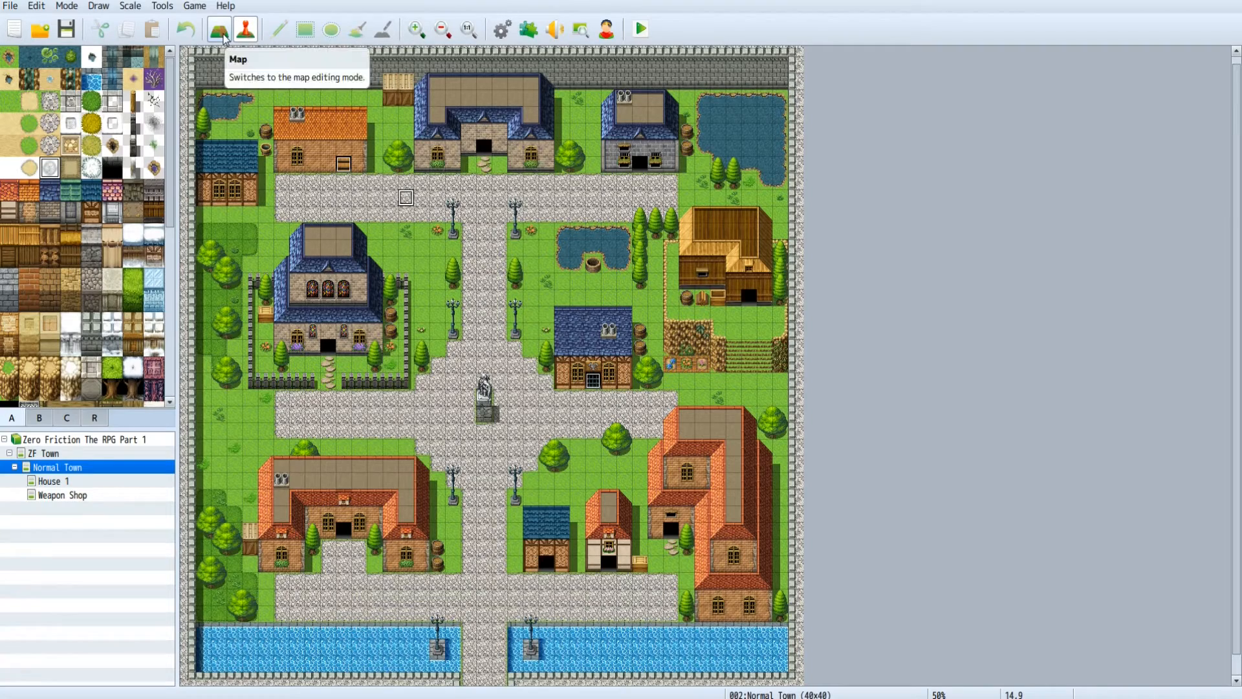
- Switch Normal Town from event editing to map editing mode
left_click(224, 36)
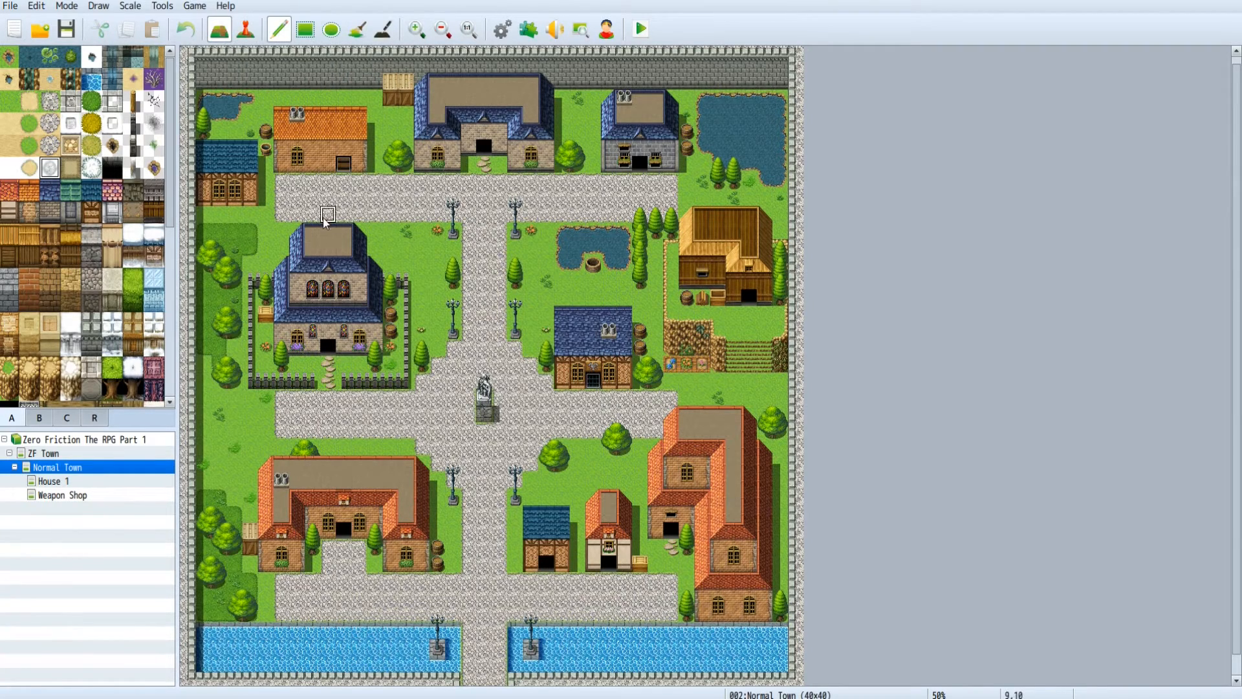
left_click(246, 30)
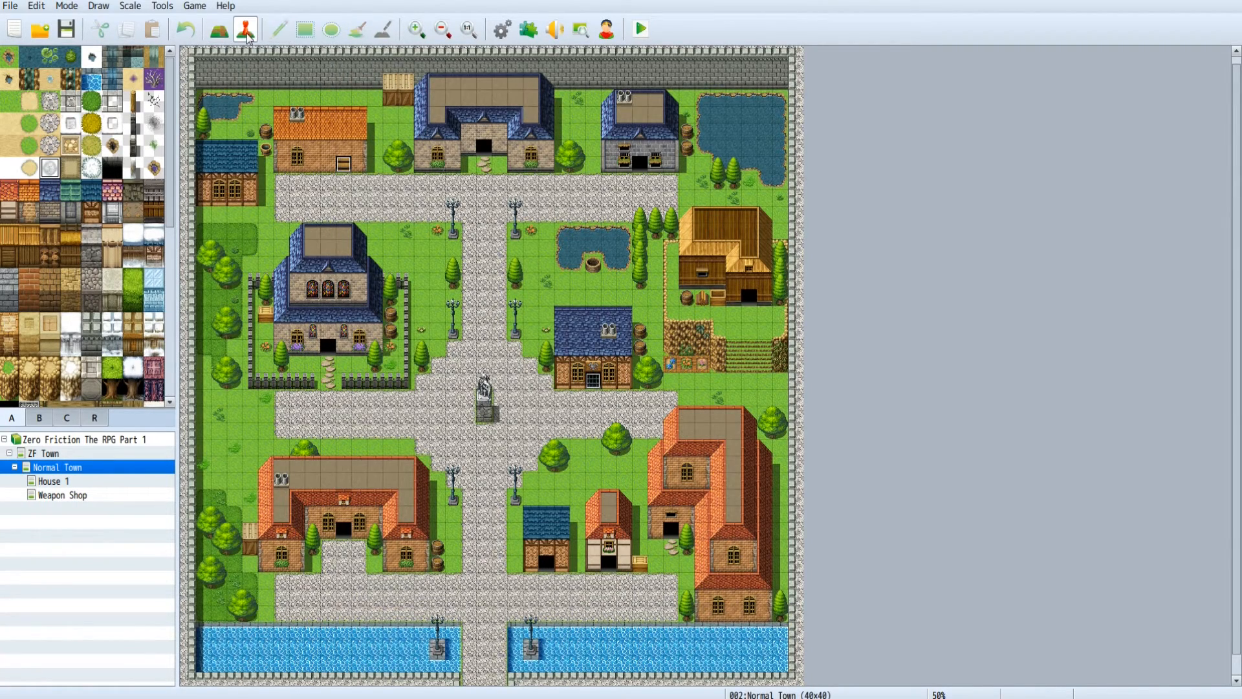
left_click(221, 37)
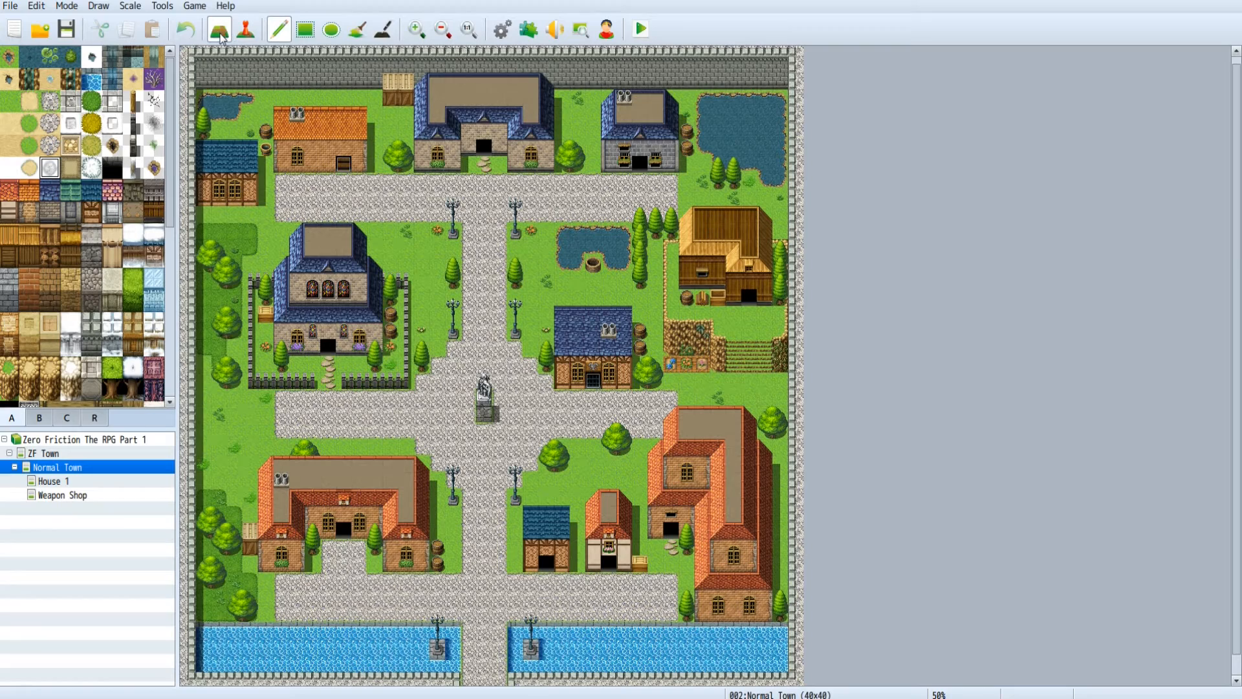
- Paint three separate snow patches on the northern cobblestone road, west of the lamp posts
left_click(93, 170)
left_click(329, 197)
left_click(359, 197)
left_click(406, 198)
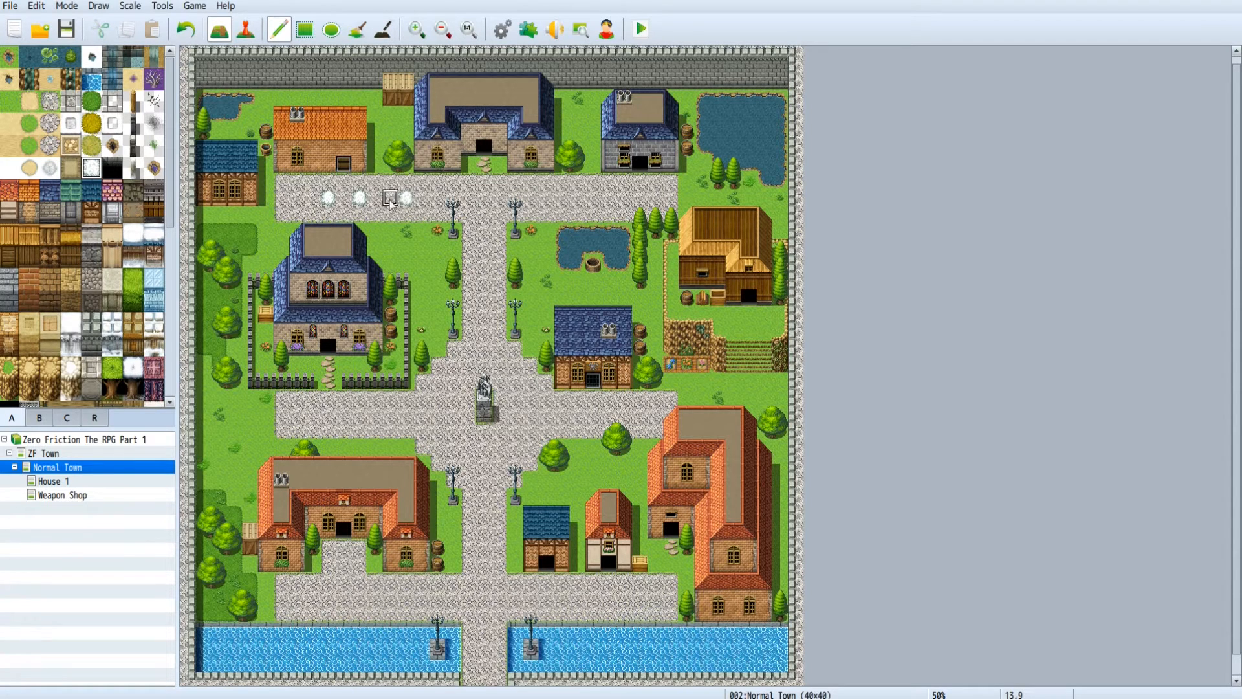
- Cover the three snow patches on the northern road with the surrounding cobblestone tile
right_click(297, 198)
left_click(328, 197)
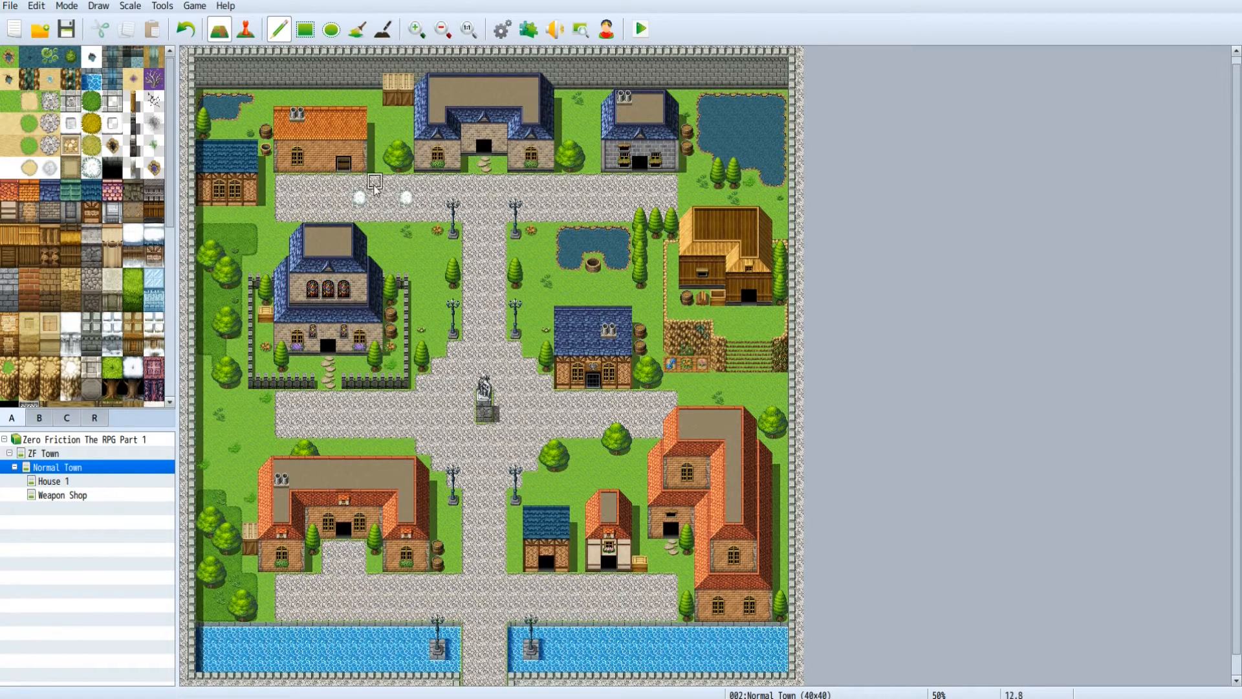
right_click(390, 132)
left_click(407, 197)
right_click(375, 203)
left_click(360, 197)
left_click(406, 197)
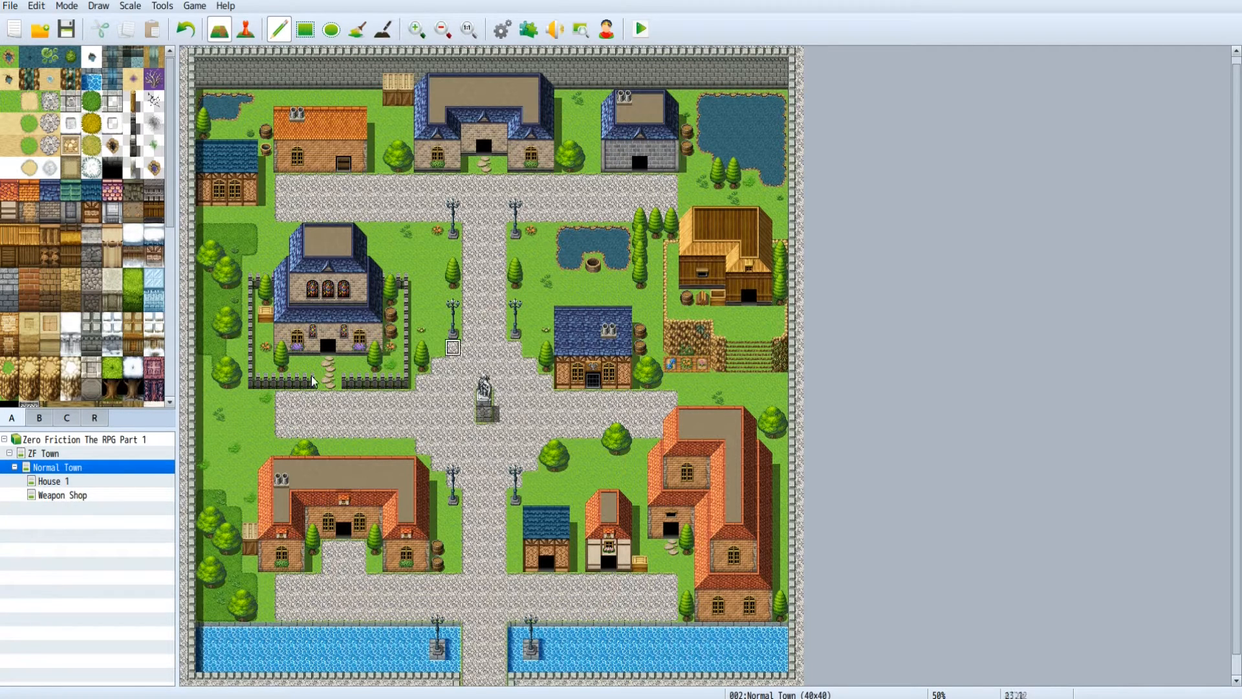
- Look through the ground and wall tiles of Normal Town and House 1, ending on the Normal Town map
mouse_move(172, 143)
left_mouse_down()
mouse_move(171, 164)
mouse_move(172, 141)
left_mouse_up()
mouse_move(172, 140)
left_mouse_down()
mouse_move(179, 327)
mouse_move(177, 117)
left_mouse_up()
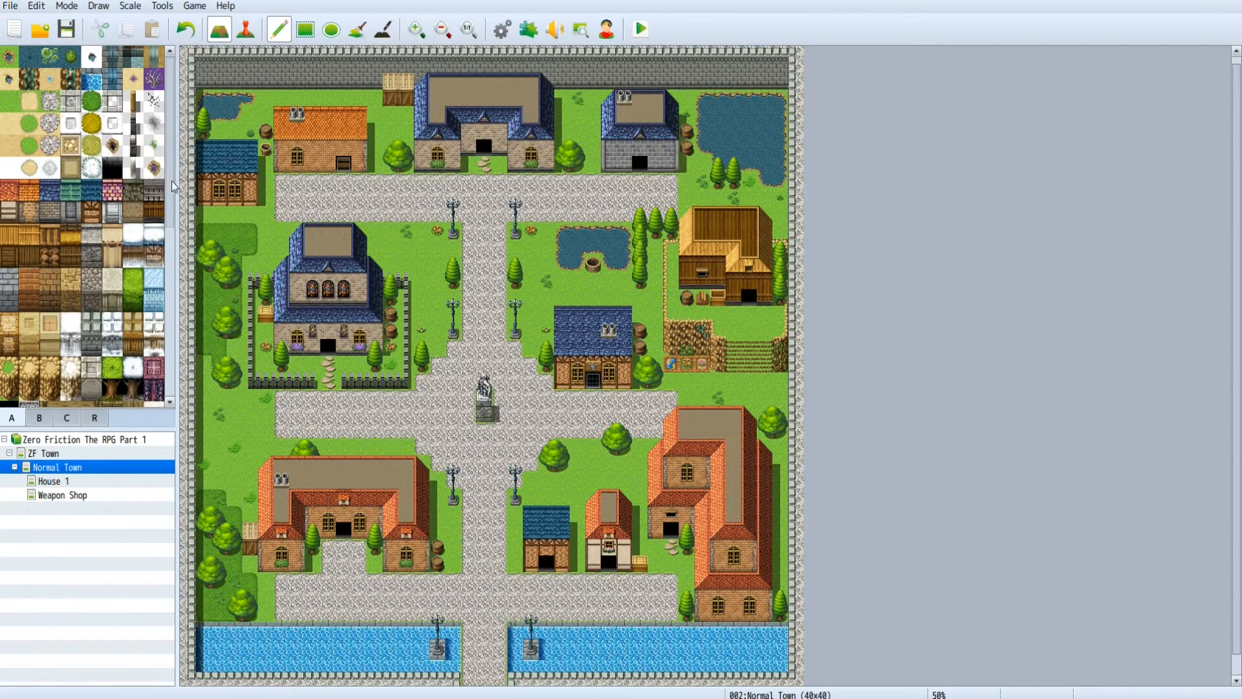
left_click_drag(174, 179, 176, 238)
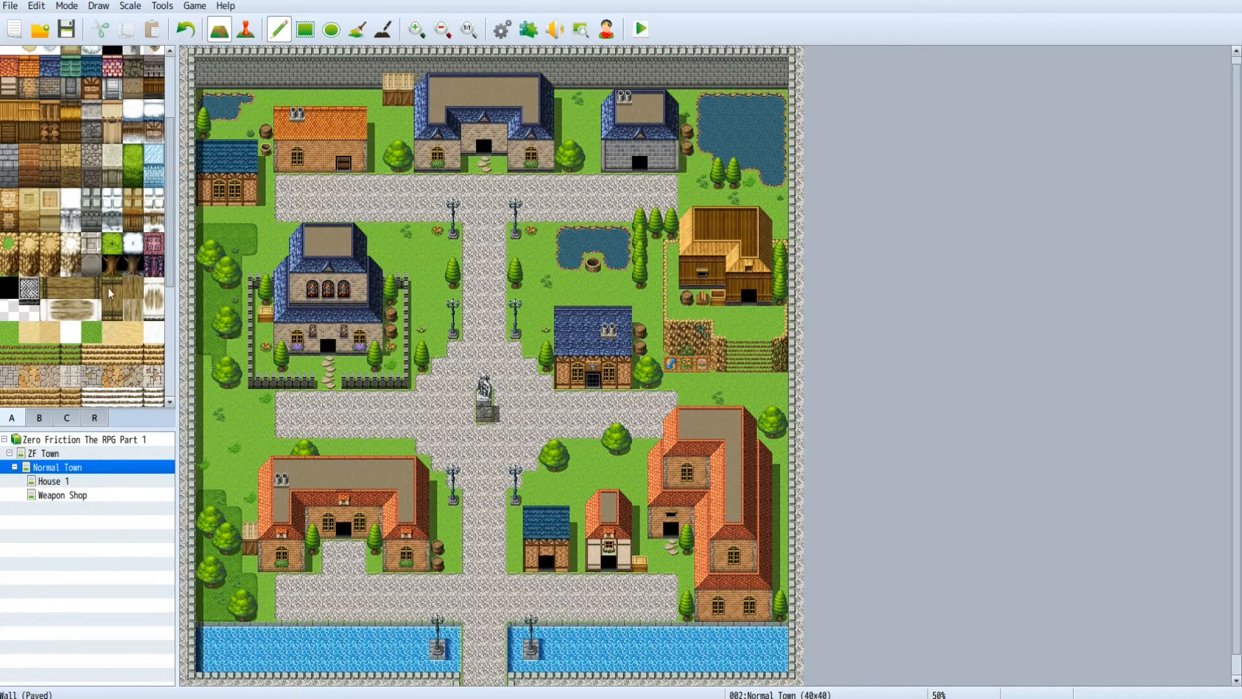
left_click_drag(173, 274, 178, 211)
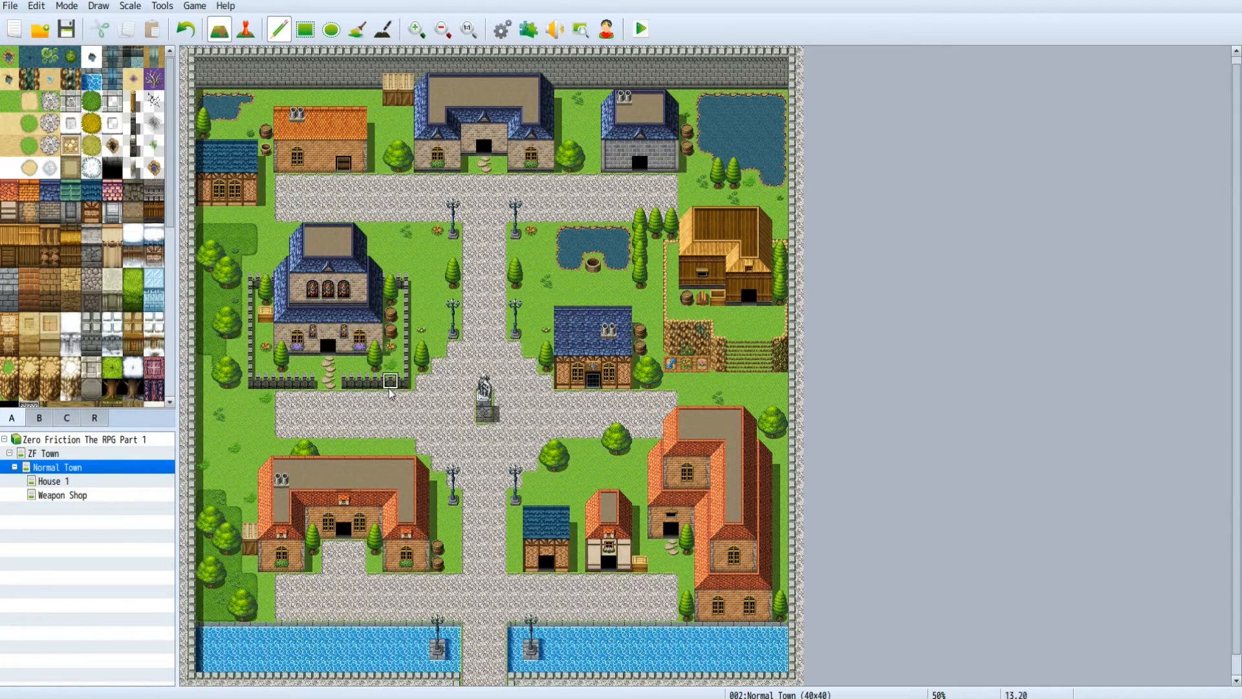
left_click(66, 482)
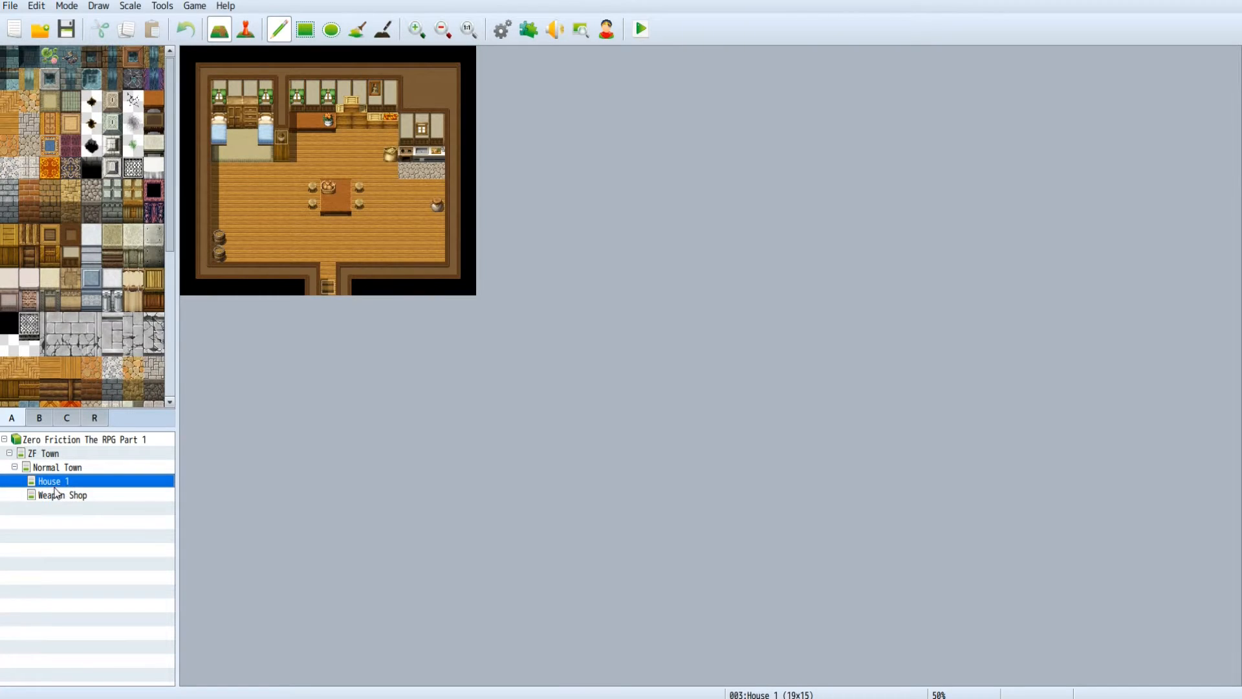
mouse_move(172, 247)
left_mouse_down()
mouse_move(177, 312)
mouse_move(168, 227)
left_mouse_up()
left_click(59, 468)
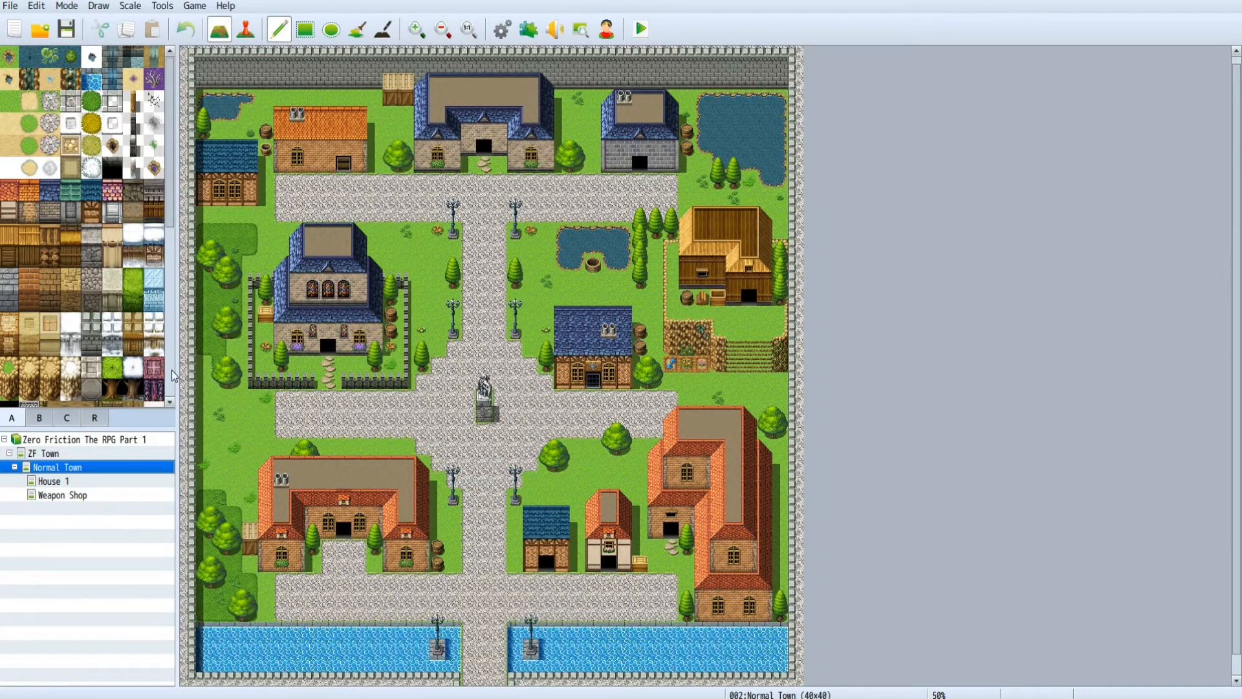
- Look through the B, C and R tile sets of Normal Town, ending on set B
left_click(41, 418)
left_click(67, 418)
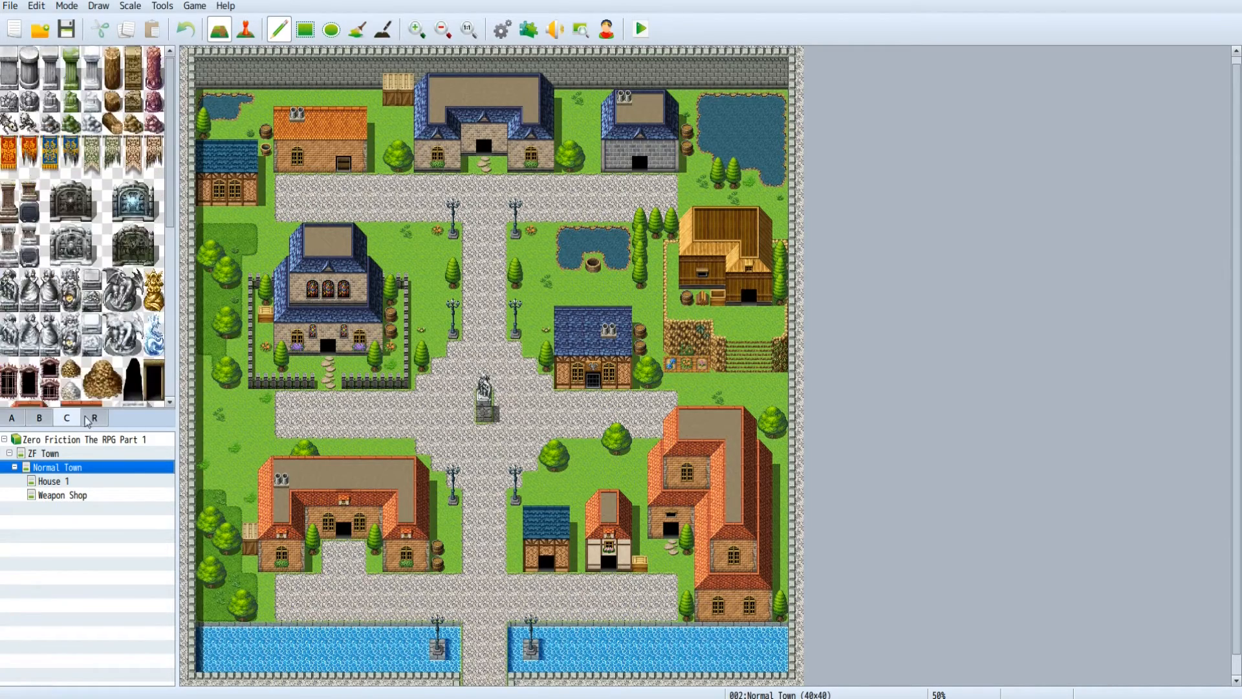
left_click(93, 418)
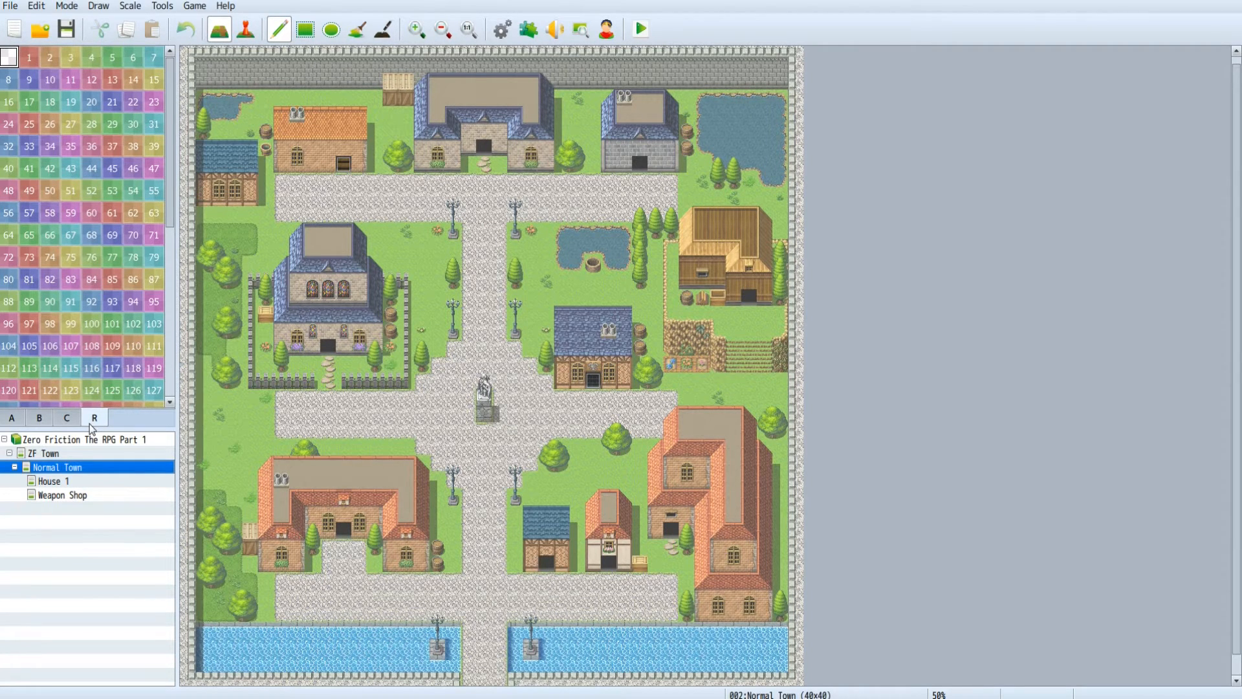
left_click(14, 422)
left_click(38, 418)
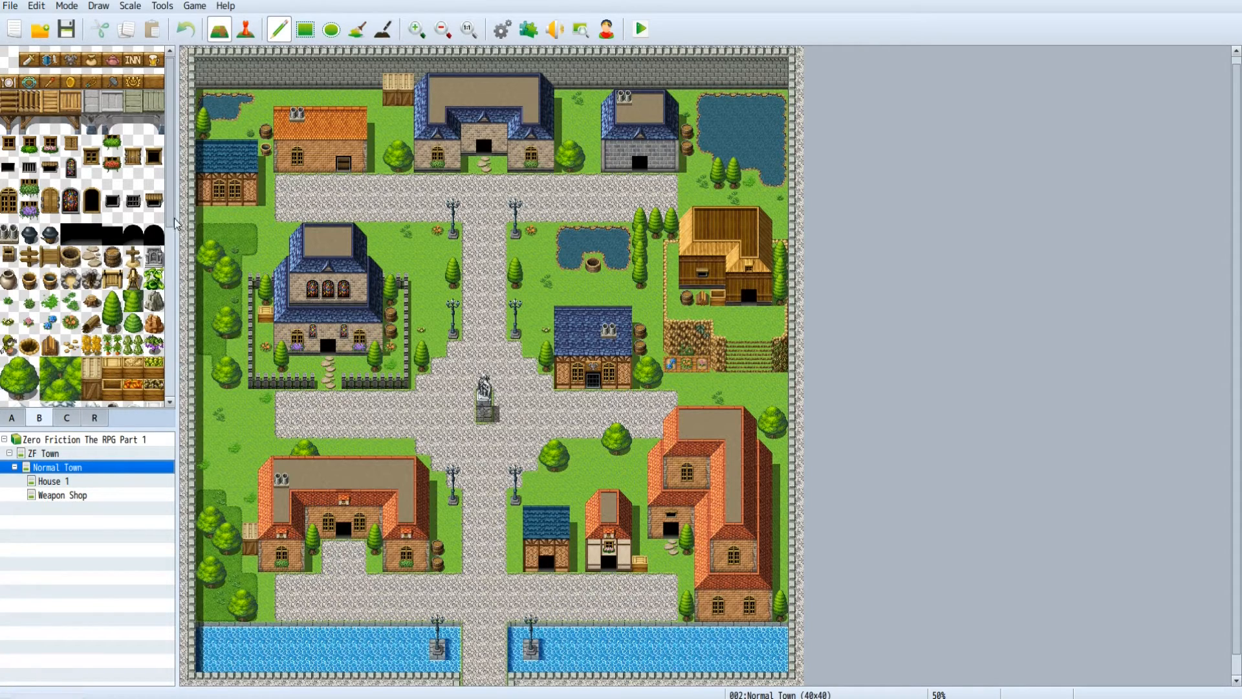
scroll(174, 220, "down", 3)
scroll(174, 220, "up", 1)
- Place the blue armor sign above the door of the small blue-roofed building east of the statue
left_click(49, 58)
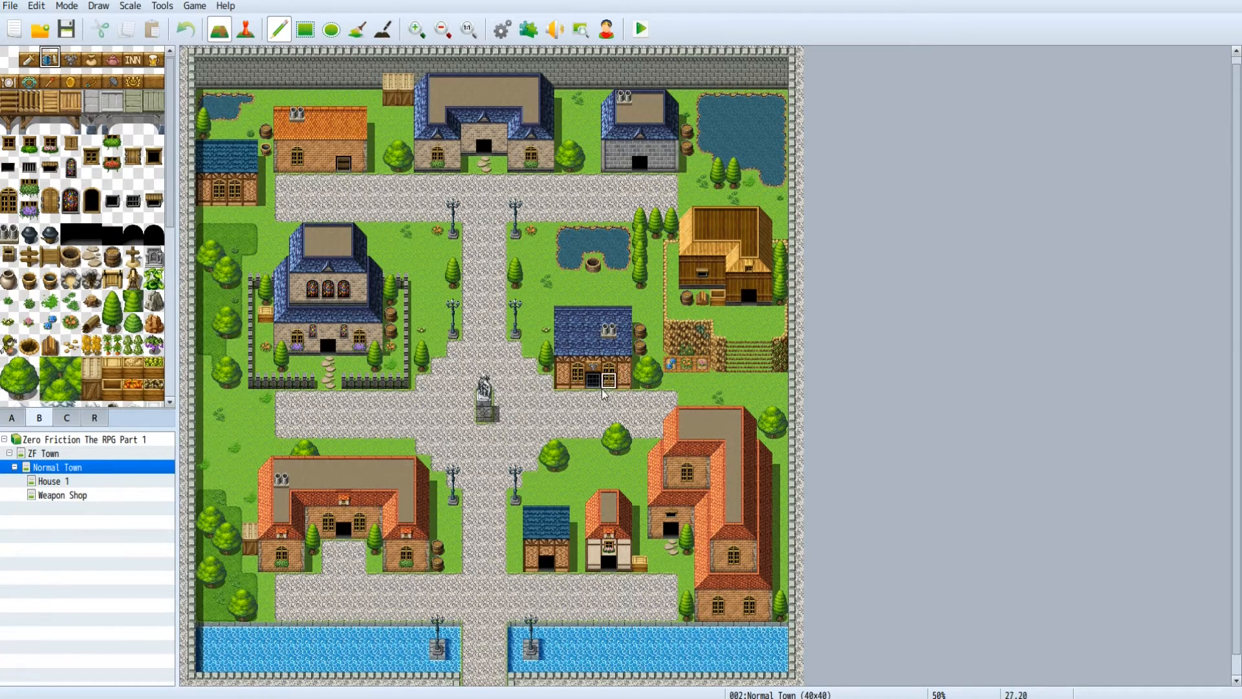
left_click(598, 369)
key("ctrl+z")
- Place a window from tile set B on each side of the door of the northeastern blue-roofed stone house
mouse_move(171, 187)
left_mouse_down()
mouse_move(170, 328)
mouse_move(170, 181)
left_mouse_up()
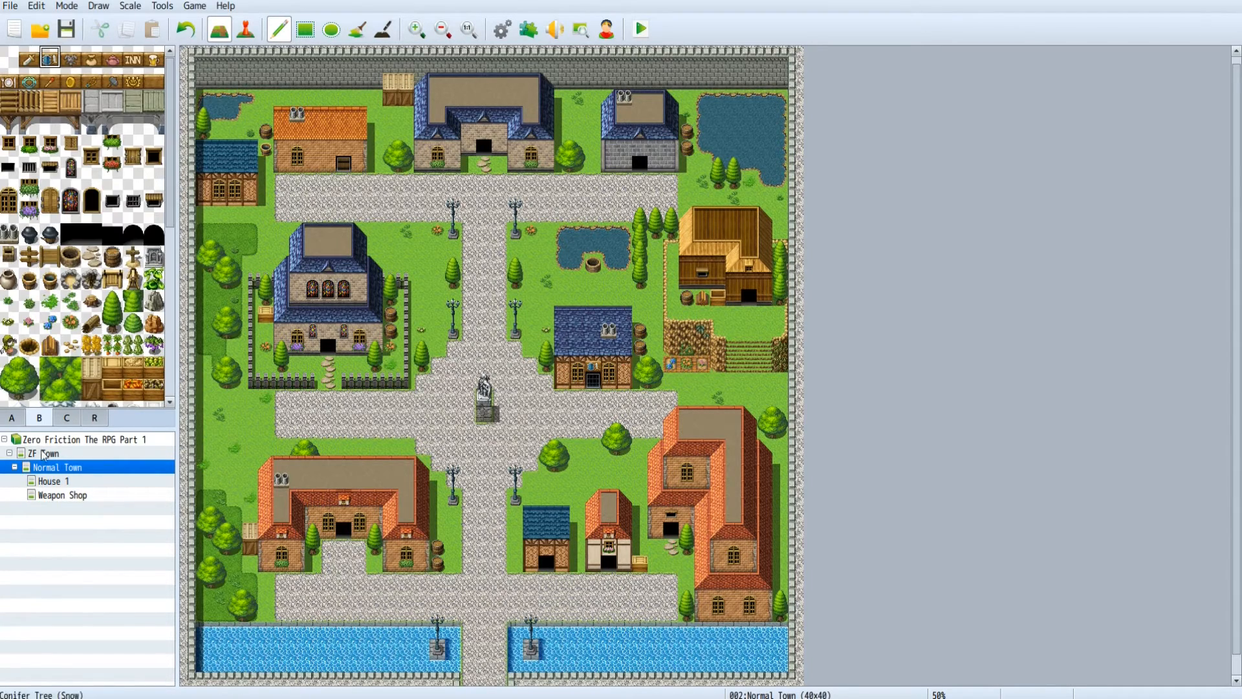
left_click(66, 419)
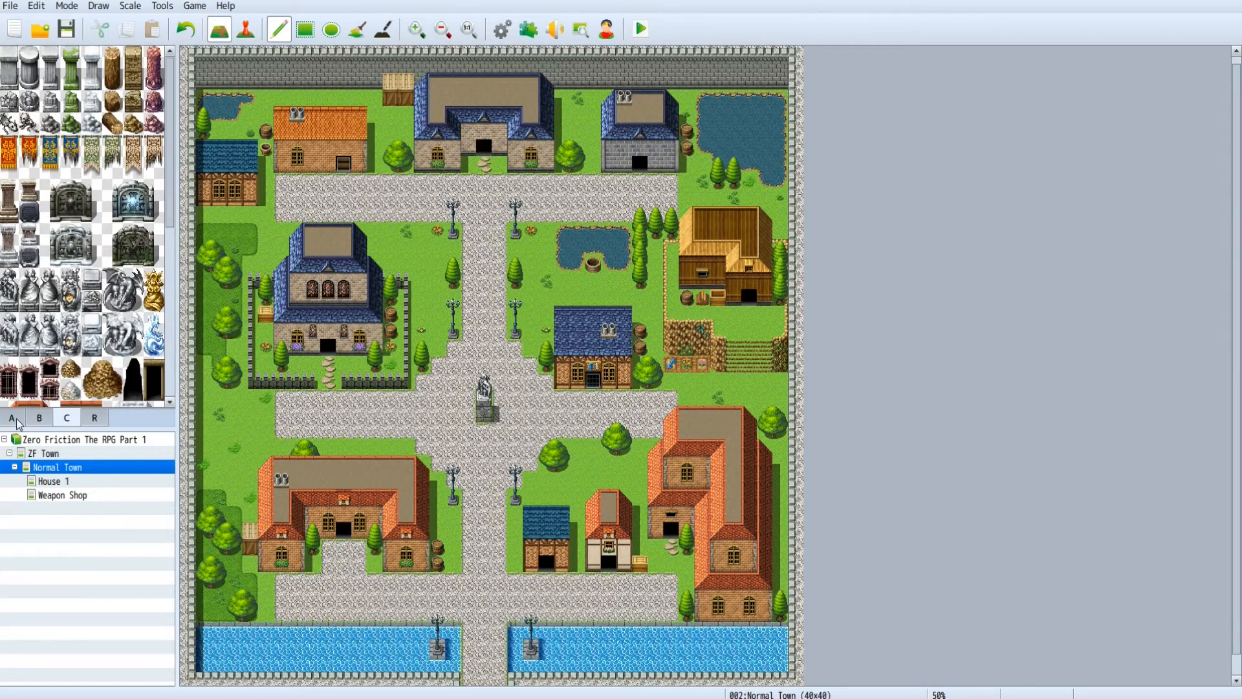
left_click(18, 421)
left_click(39, 418)
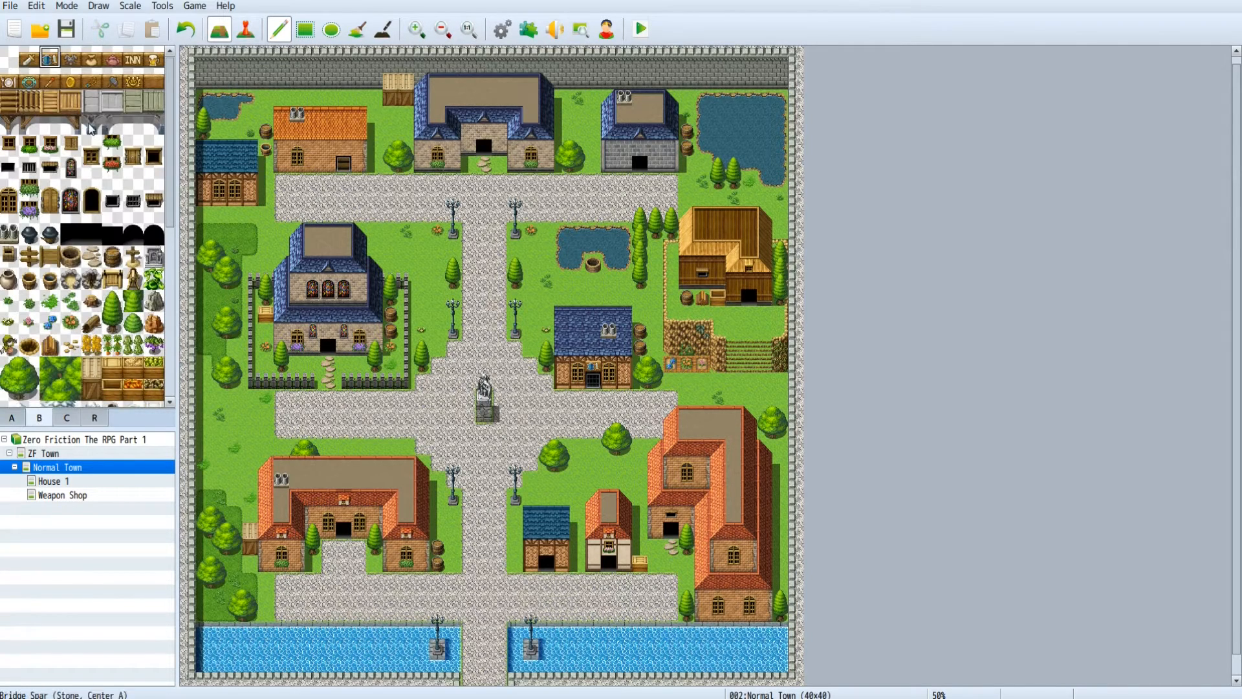
left_click(50, 145)
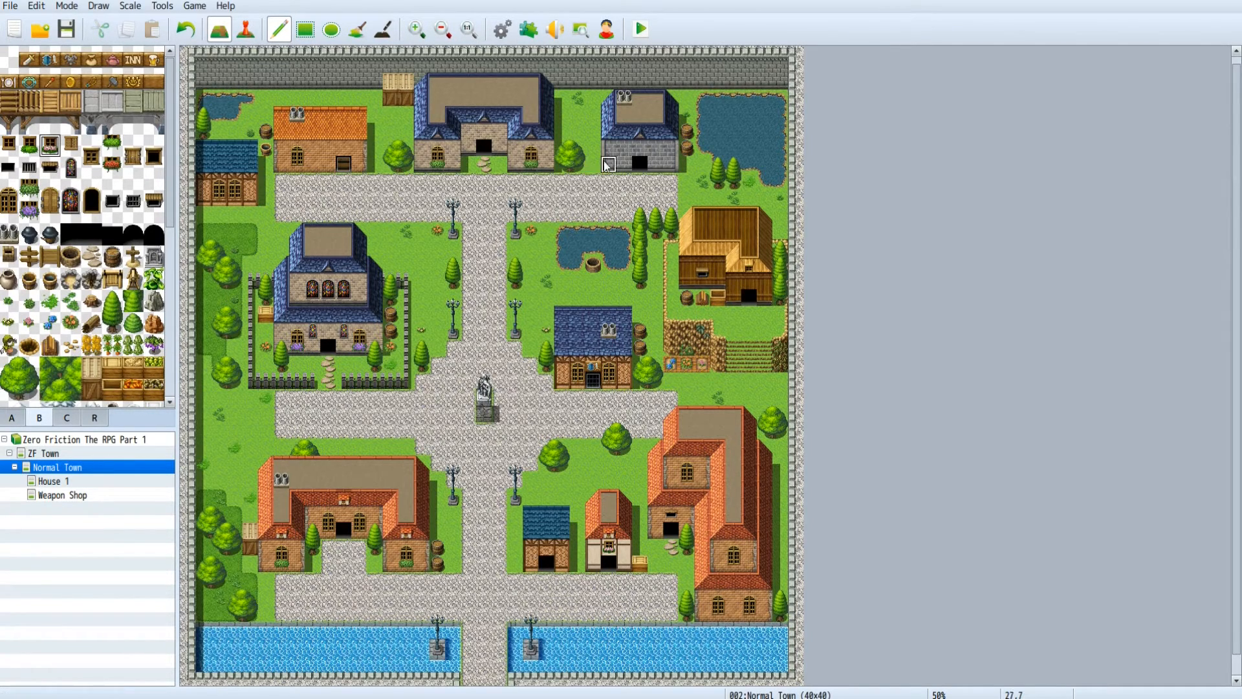
left_click(624, 164)
left_click(656, 165)
- Create a new event on the cobblestone tile at 17,22, just southwest of the statue
left_click(246, 28)
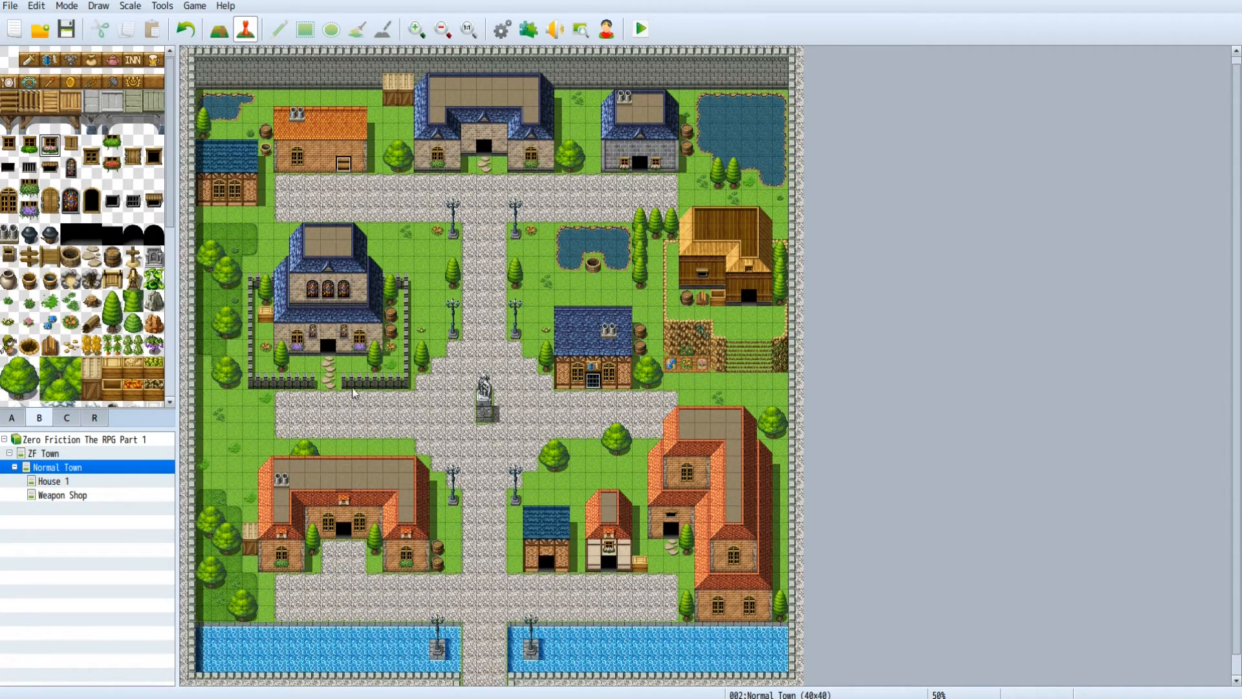
right_click(453, 419)
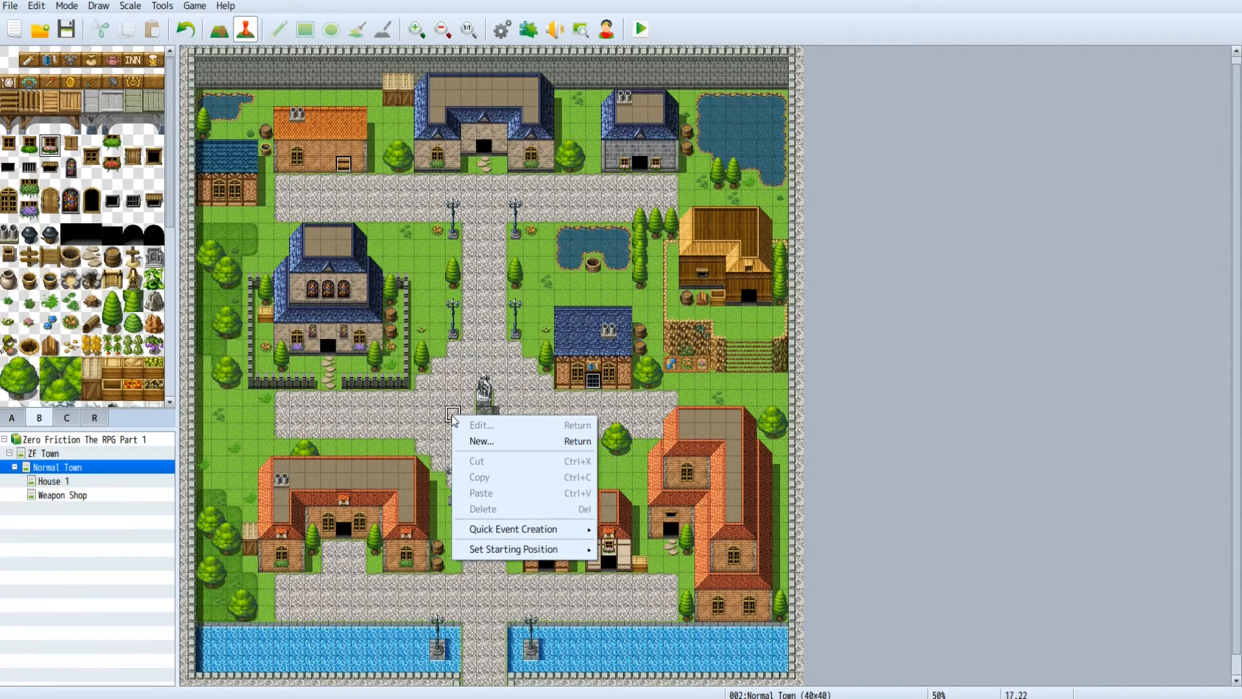
left_click(491, 443)
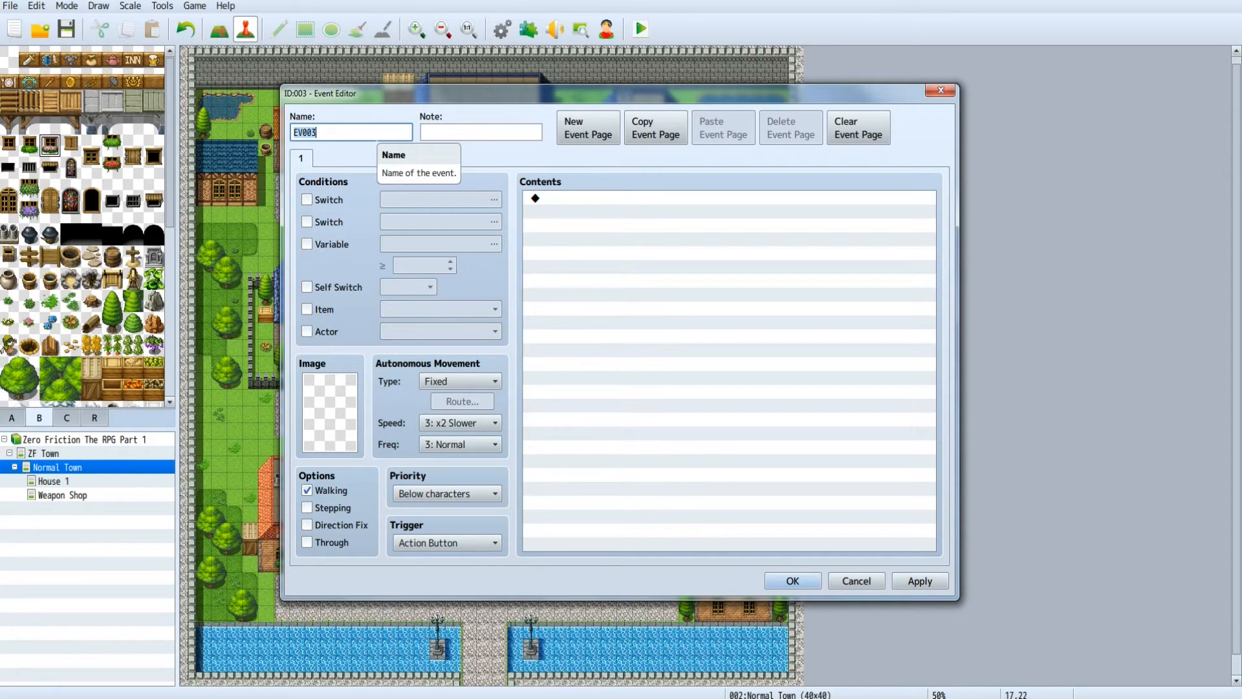
type("NPC Bob")
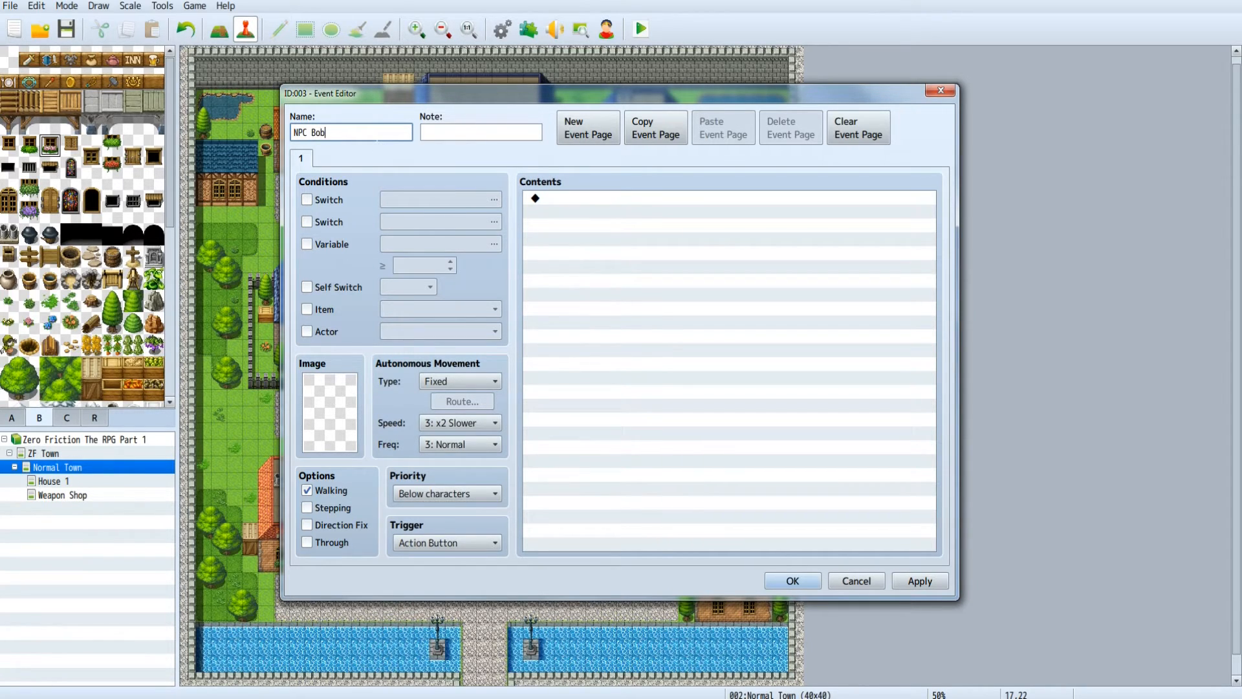
key("BackSpace")
key("BackSpace")
key("BackSpace")
key("BackSpace")
key("BackSpace")
key("BackSpace")
key("BackSpace")
- Name the event Admiral Hewey and open its image selection
type("Admiral Hewey")
double_click(332, 403)
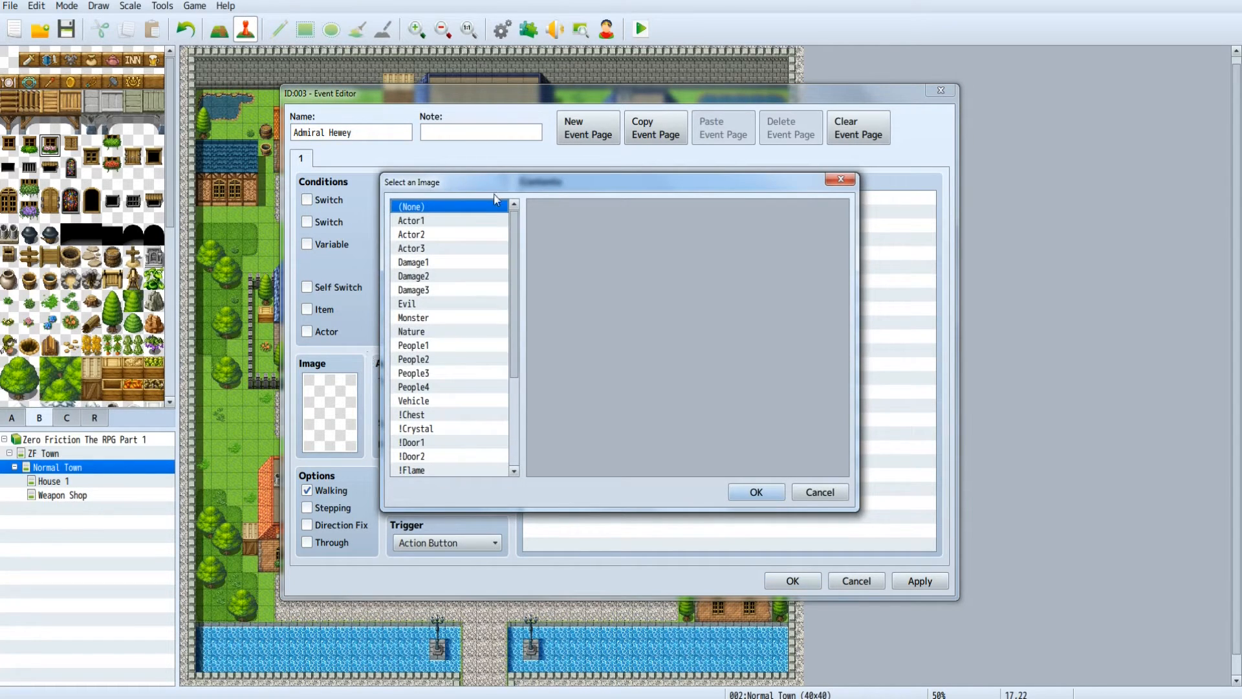
left_click_drag(487, 188, 543, 179)
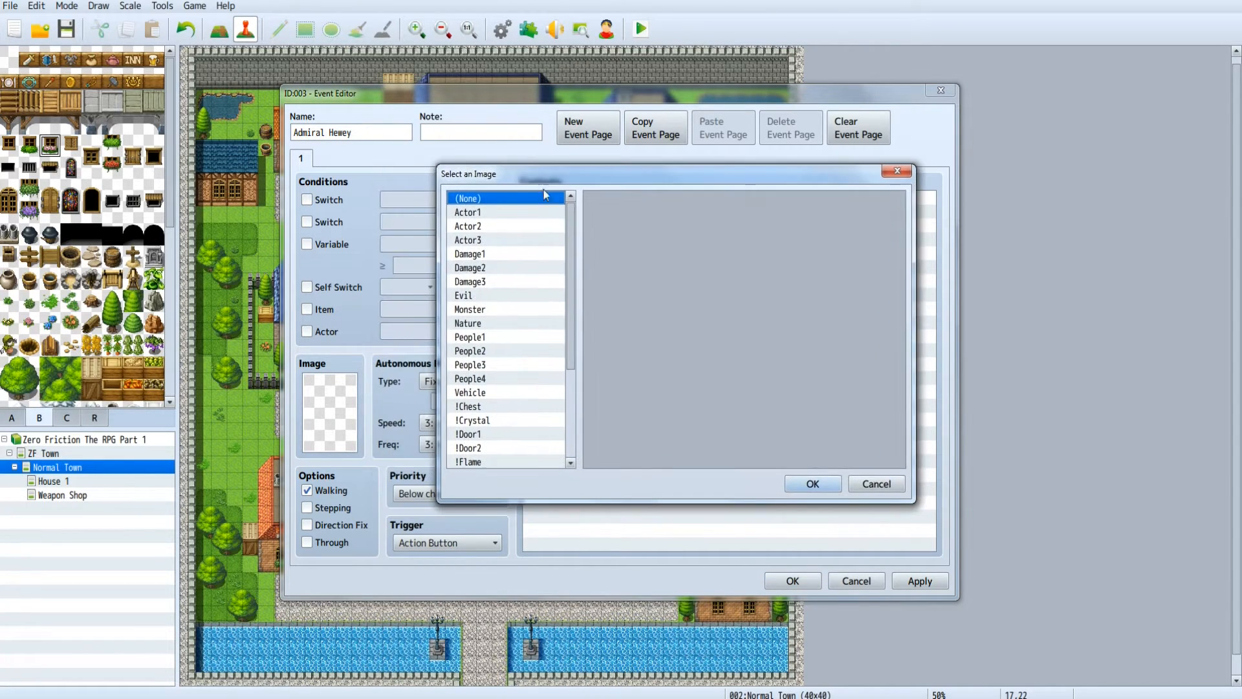
- Browse the available character sheets, including Actor1 to Actor3, Damage1, !Chest, !Crystal and People3, for a suitable NPC image
left_click(473, 214)
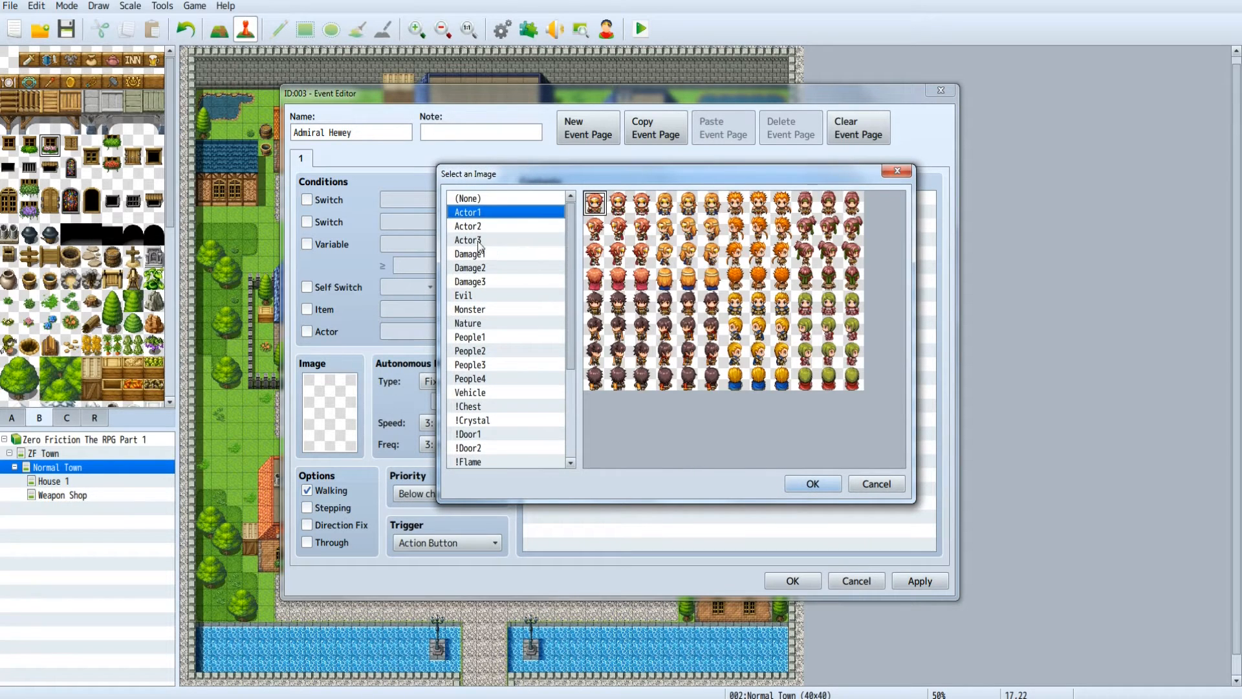
left_click(467, 227)
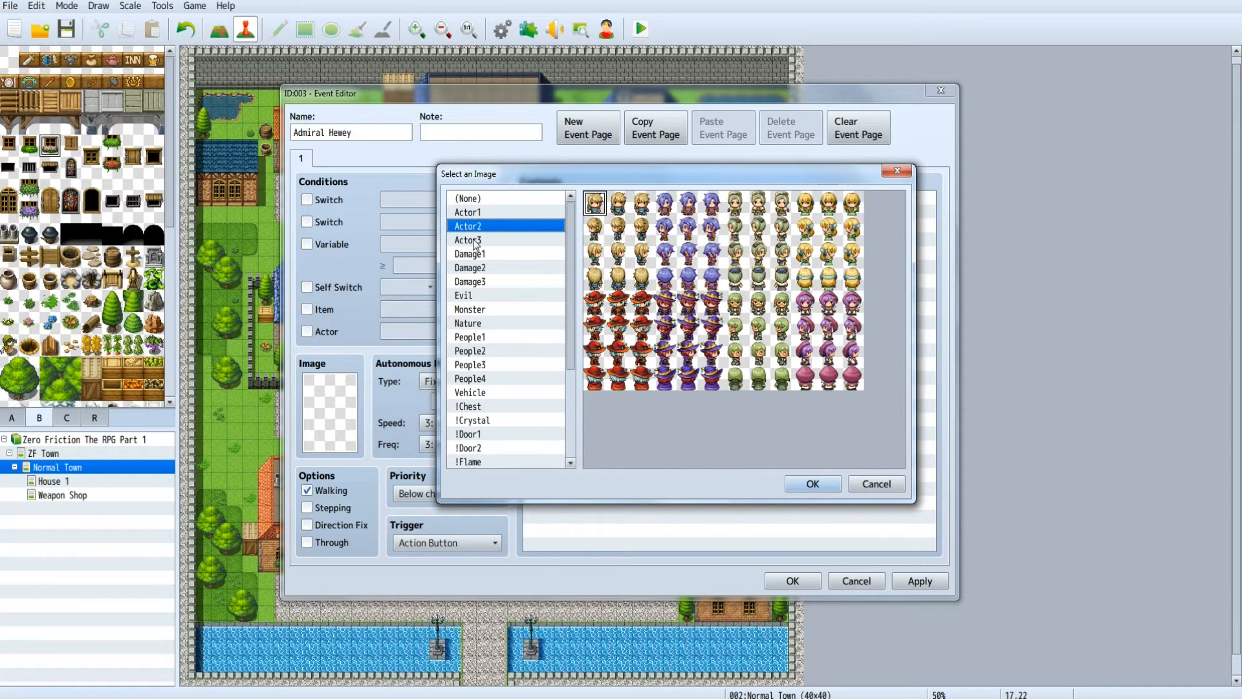
left_click(473, 240)
left_click(479, 255)
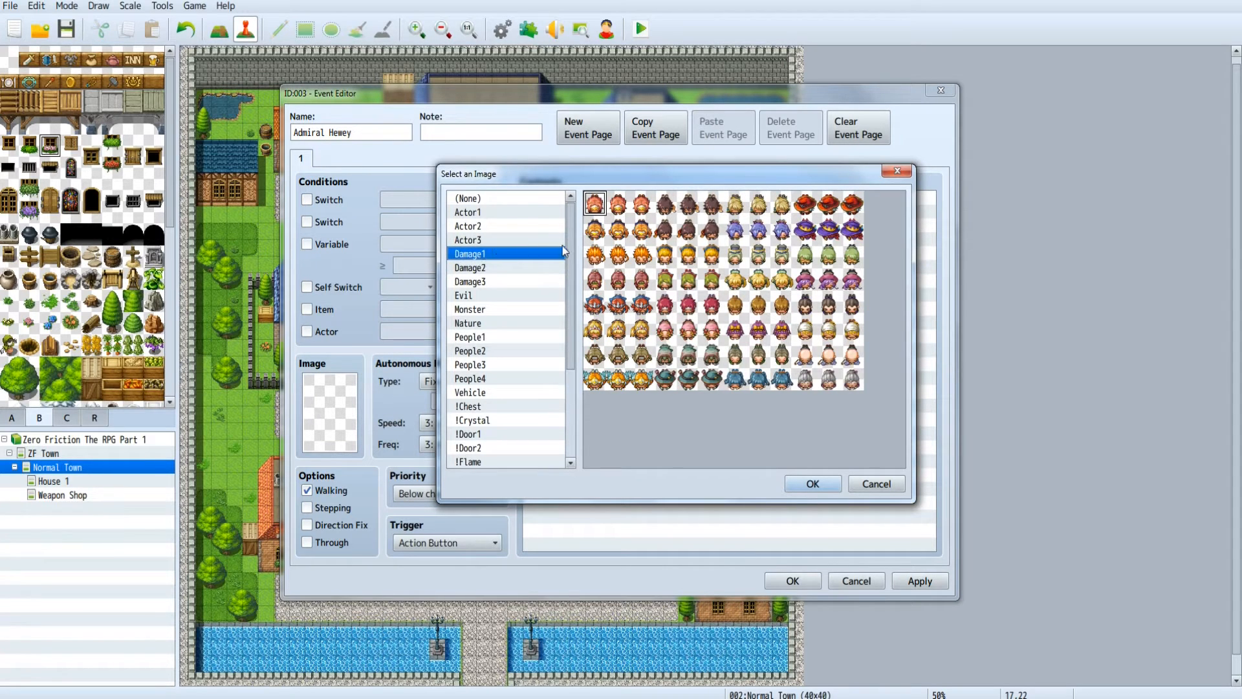
left_click(496, 214)
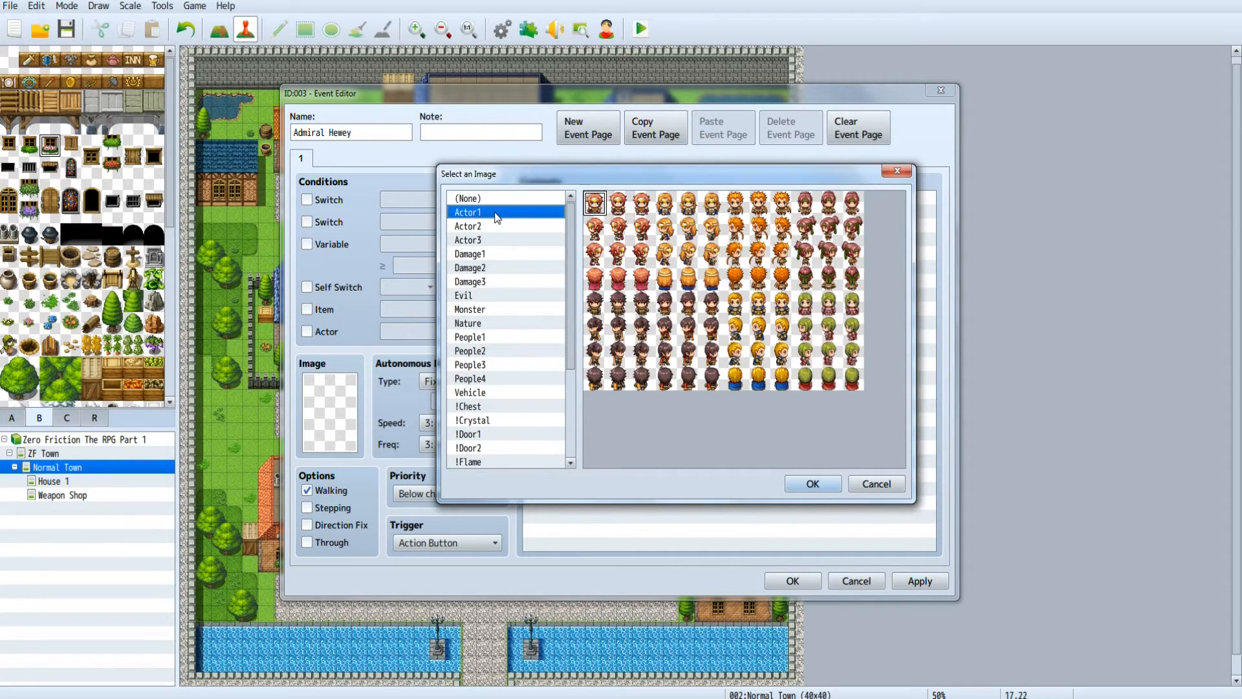
scroll(575, 326, "down", 2)
left_click_drag(575, 327, 573, 382)
left_click(480, 306)
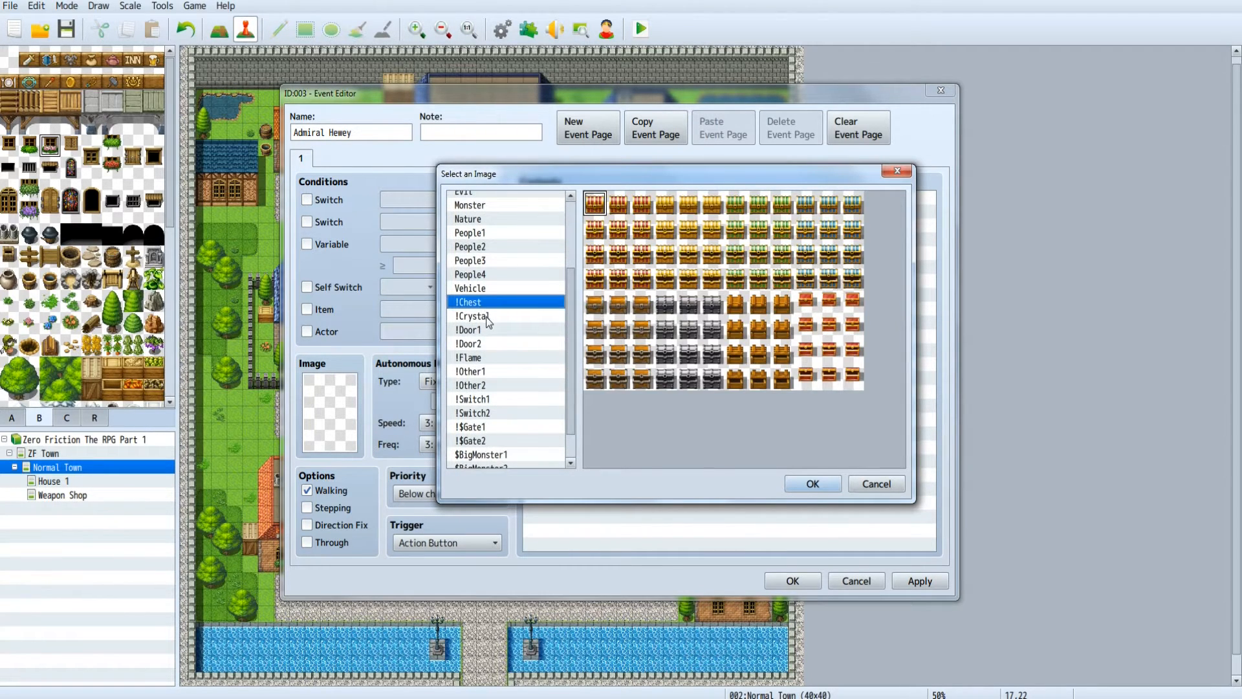
left_click(487, 316)
left_click(482, 261)
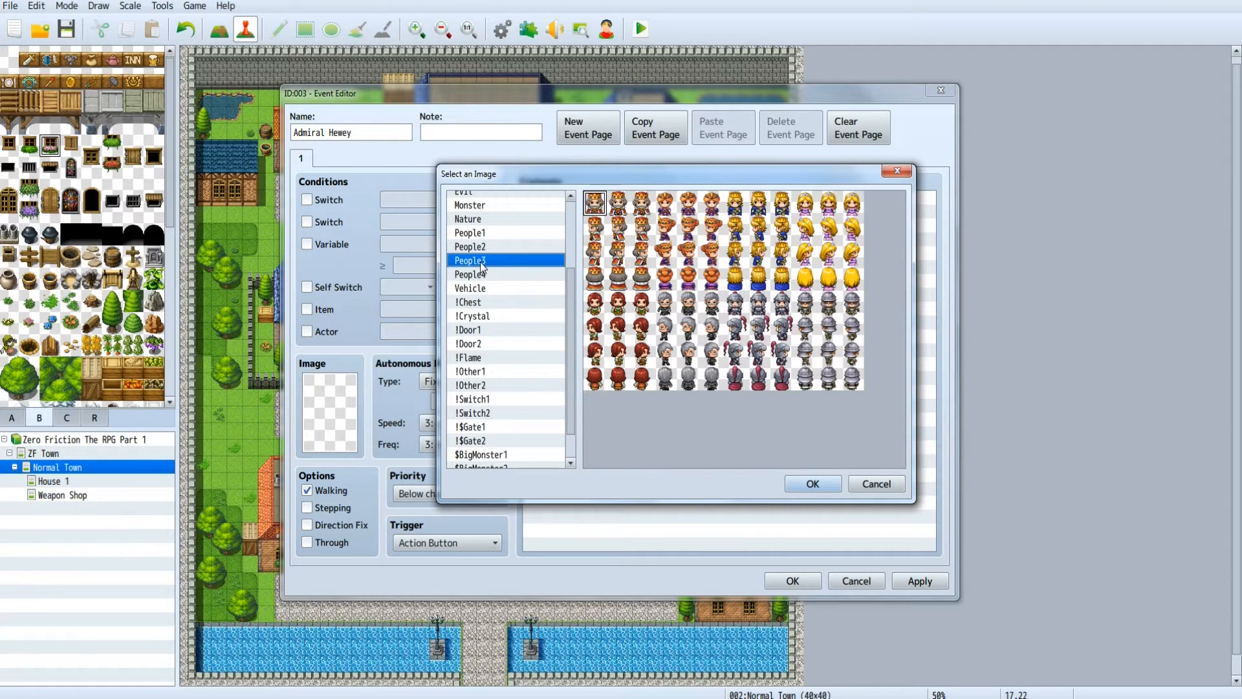
- Compare the People sheets and assign the front-facing gray-haired man from People4 as Admiral Hewey's image
left_click(483, 233)
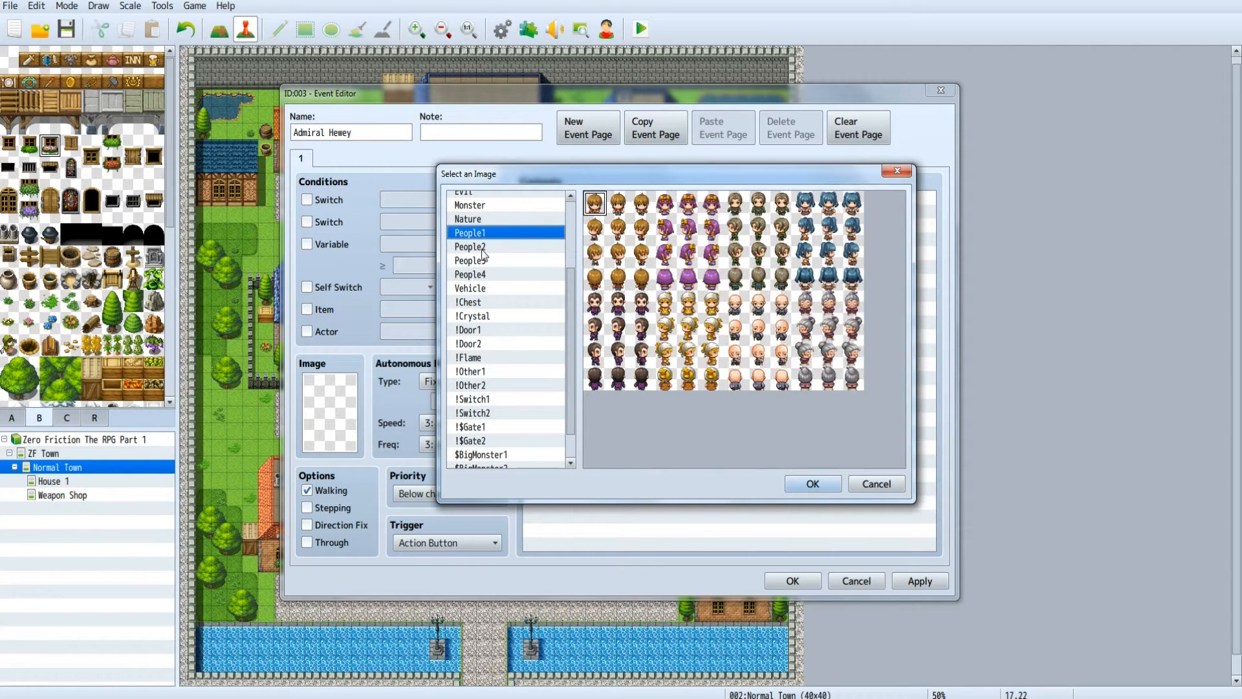
left_click(485, 249)
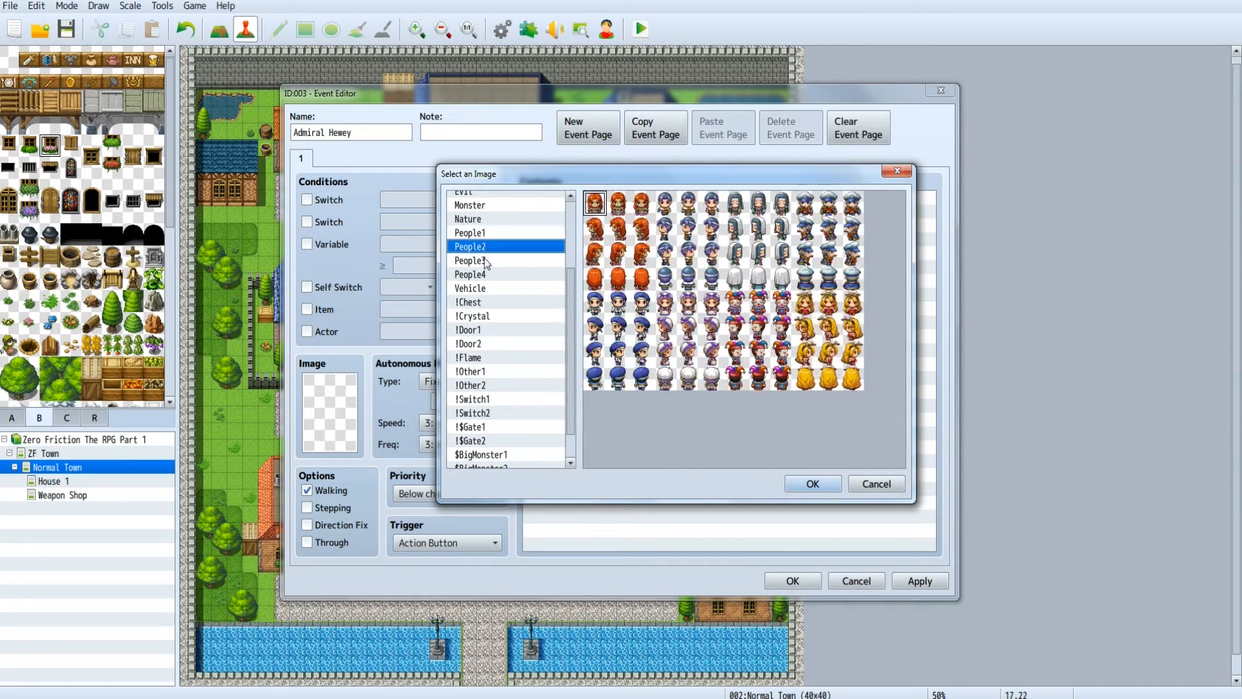
left_click(487, 261)
left_click(489, 275)
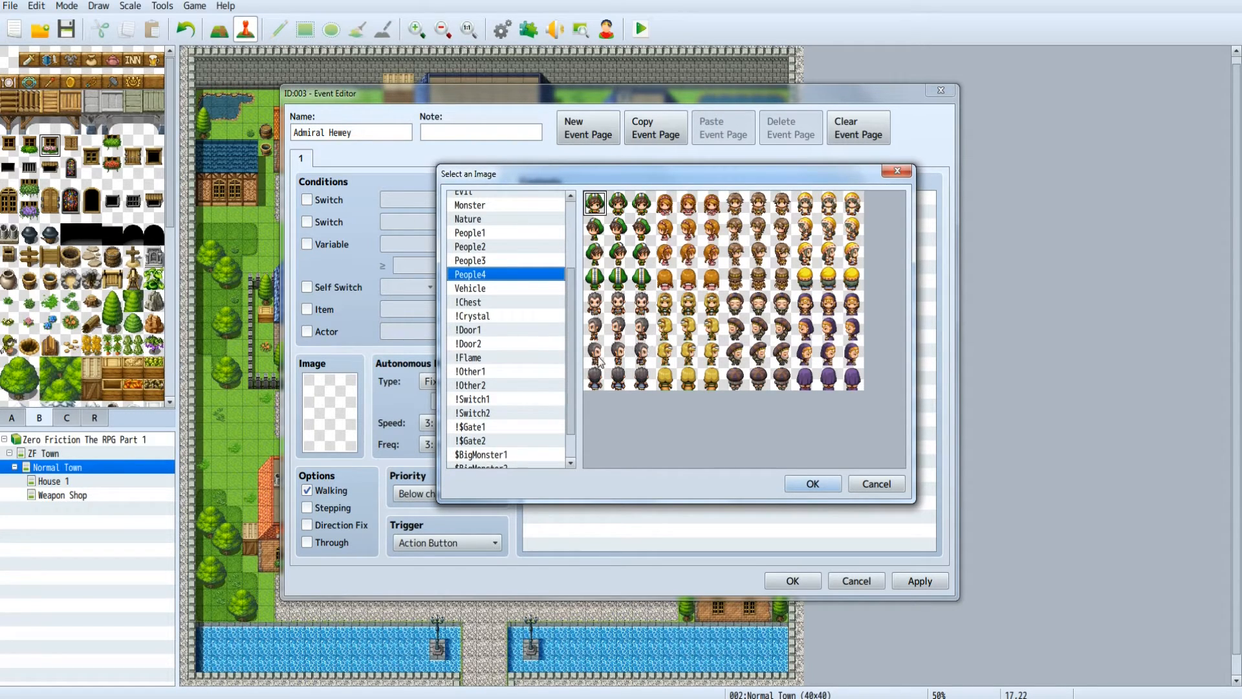
left_click(619, 309)
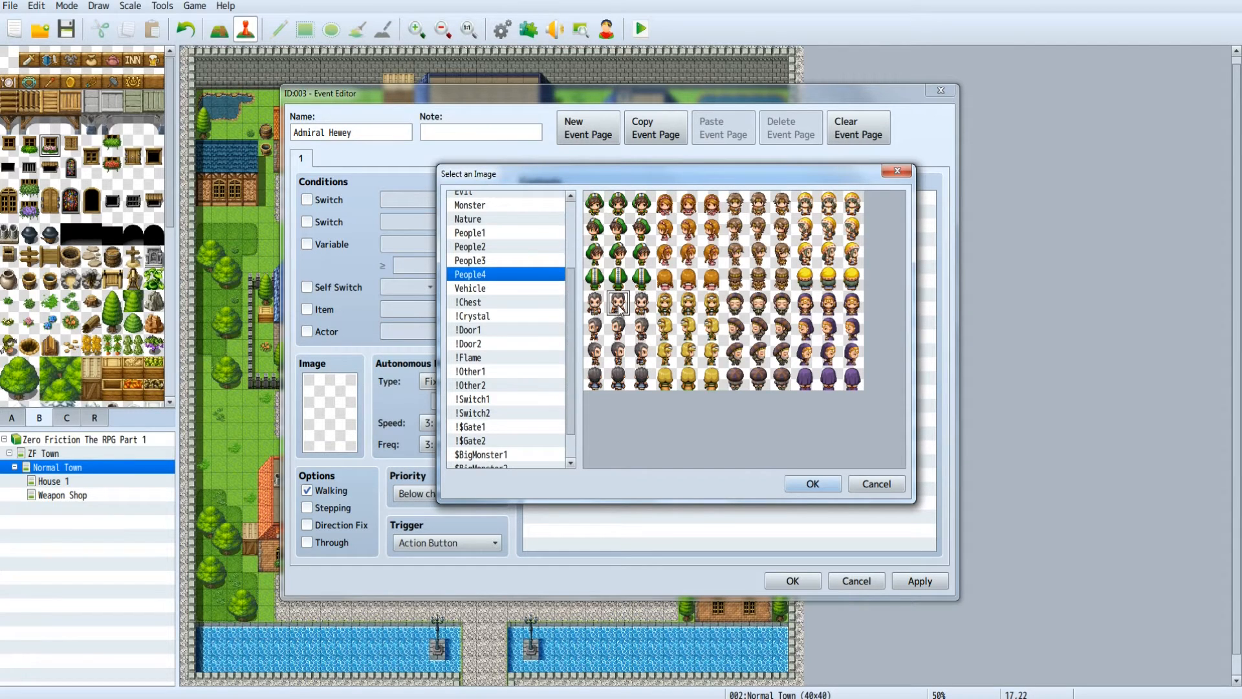
left_click(813, 484)
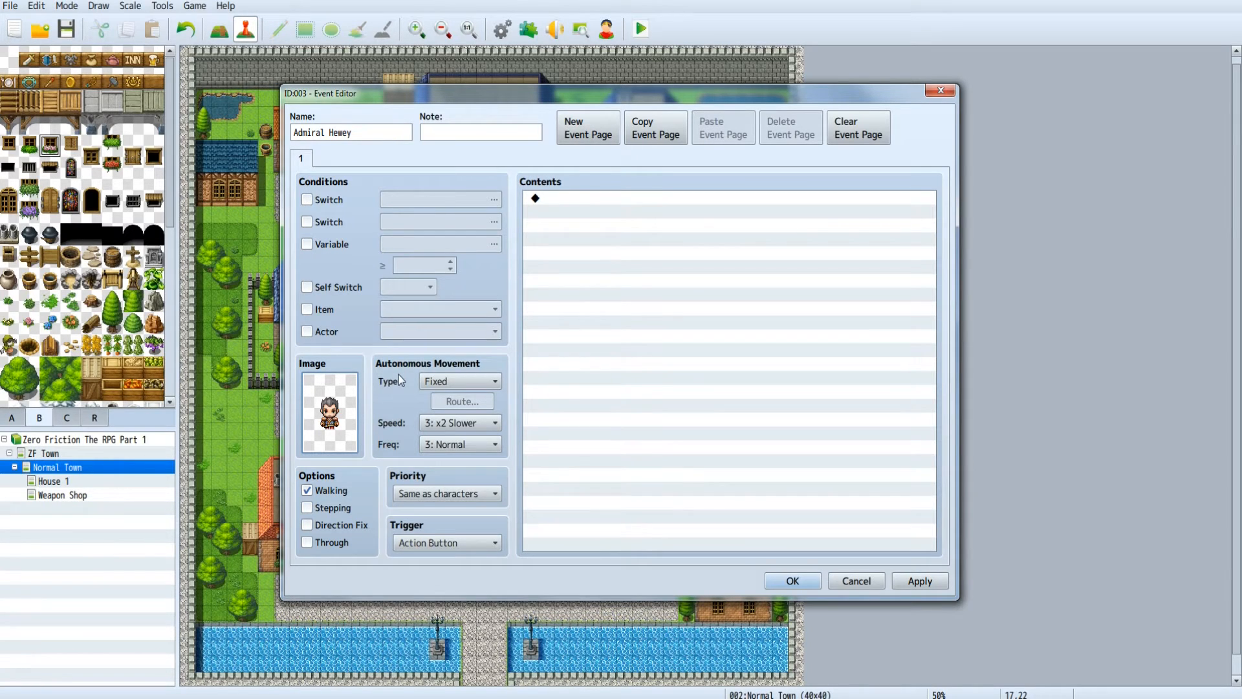
- Set Admiral Hewey's autonomous movement type to Random
left_click(489, 383)
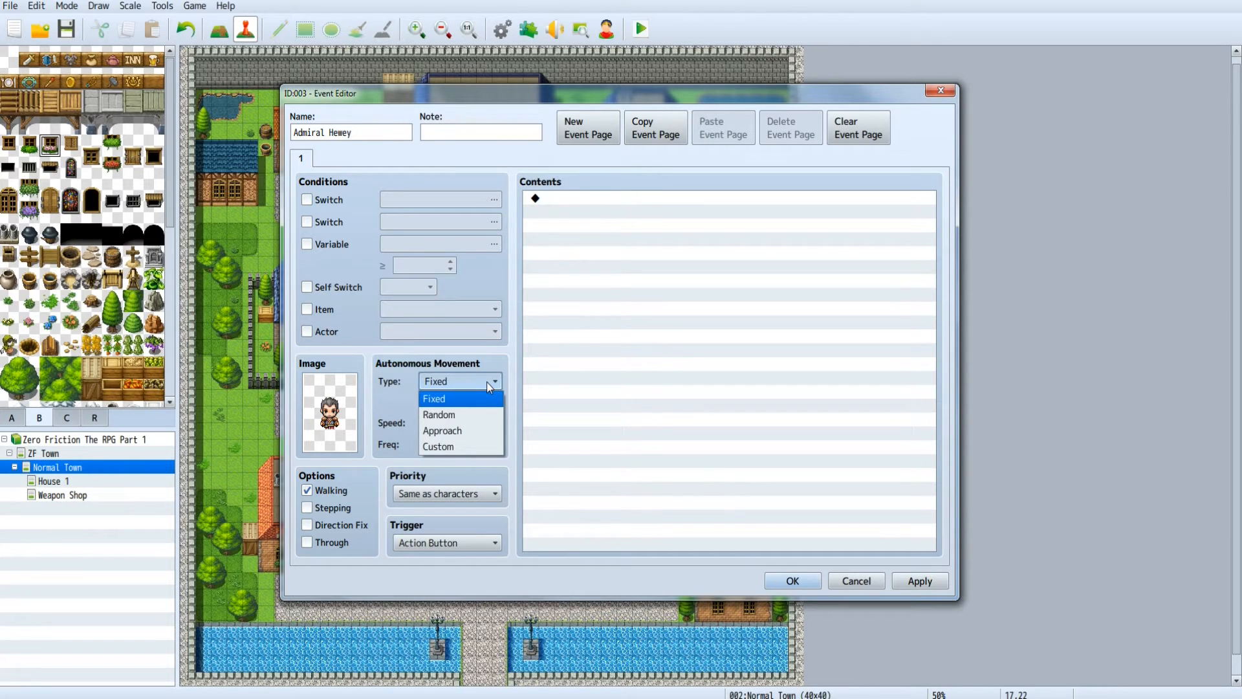
left_click(493, 382)
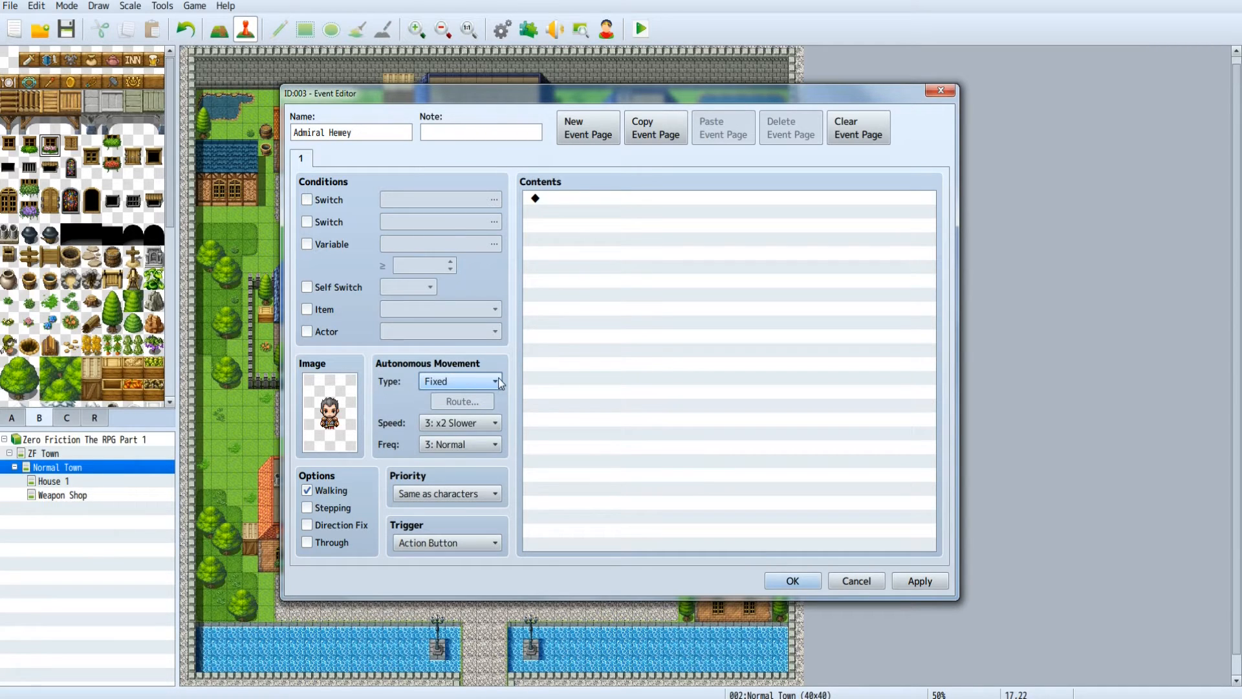
left_click(496, 381)
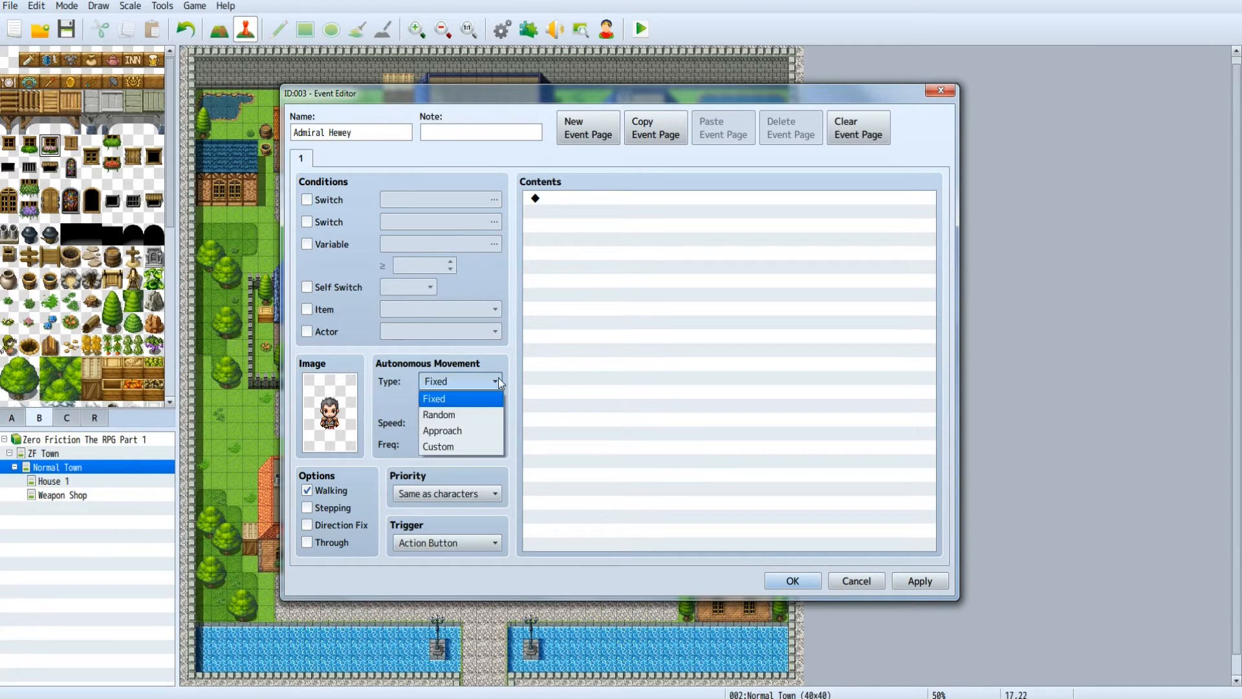
left_click(487, 413)
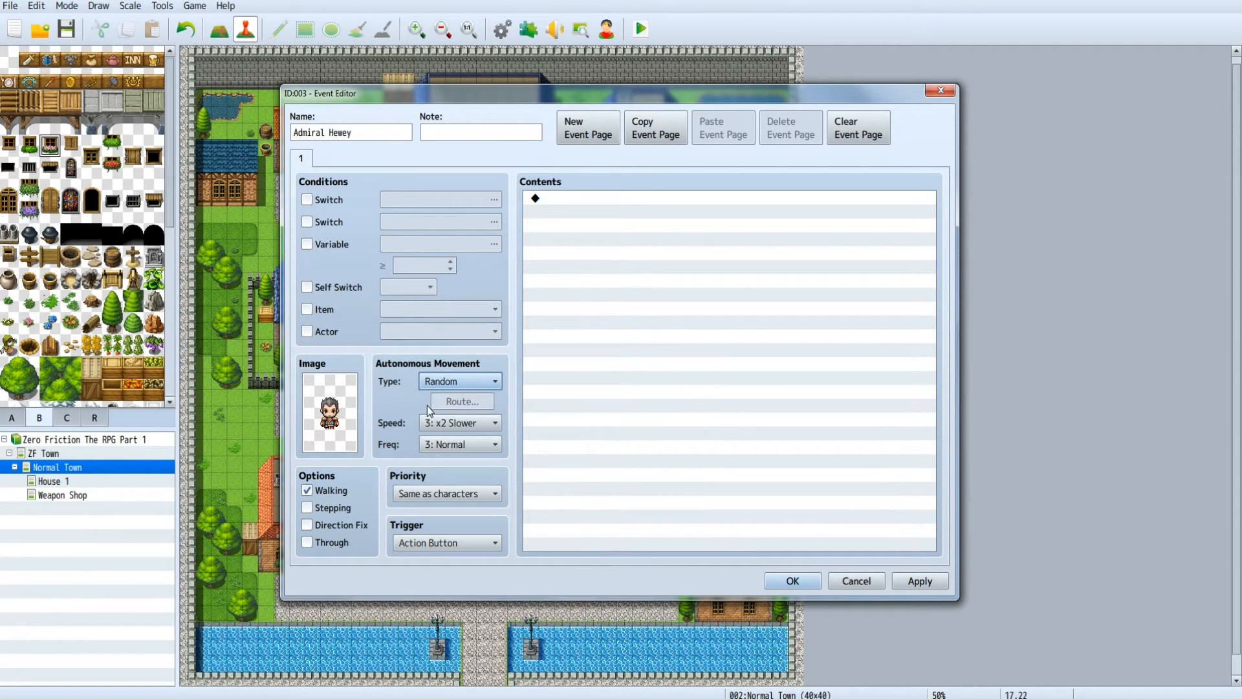
left_click(483, 380)
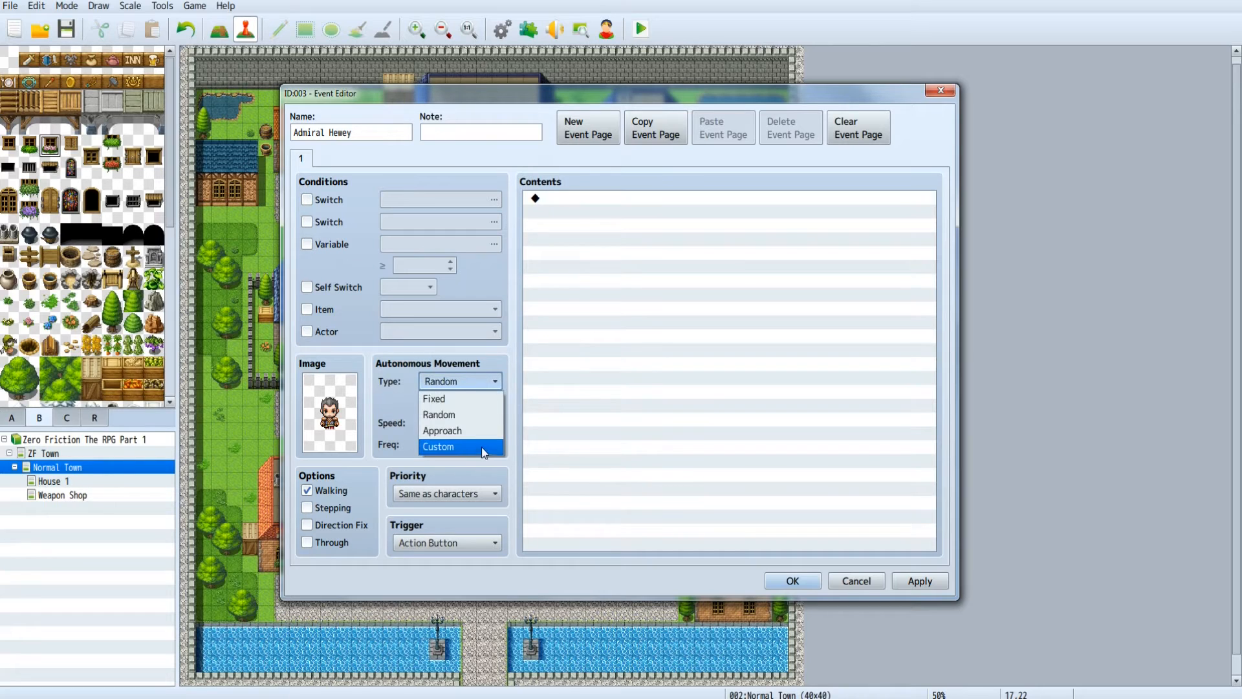
left_click(491, 381)
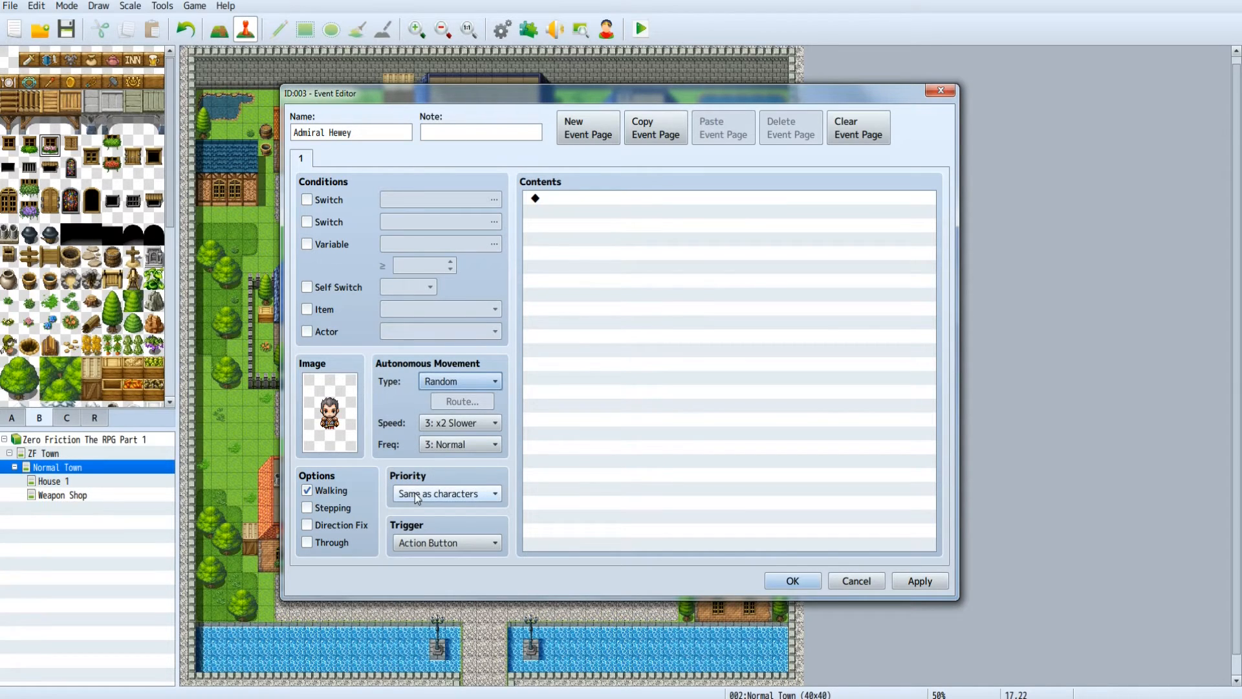
- Review the priority and trigger options, keeping Same as characters and Action Button, and save the Admiral Hewey event
left_click(496, 495)
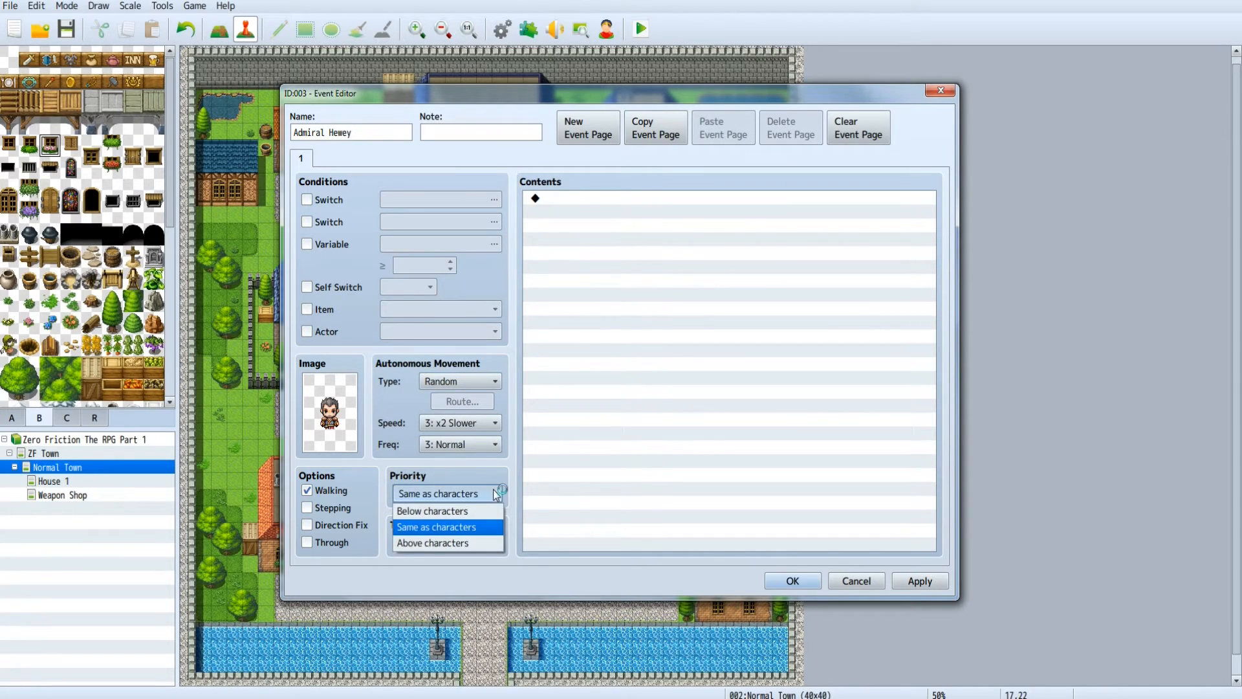
left_click(497, 495)
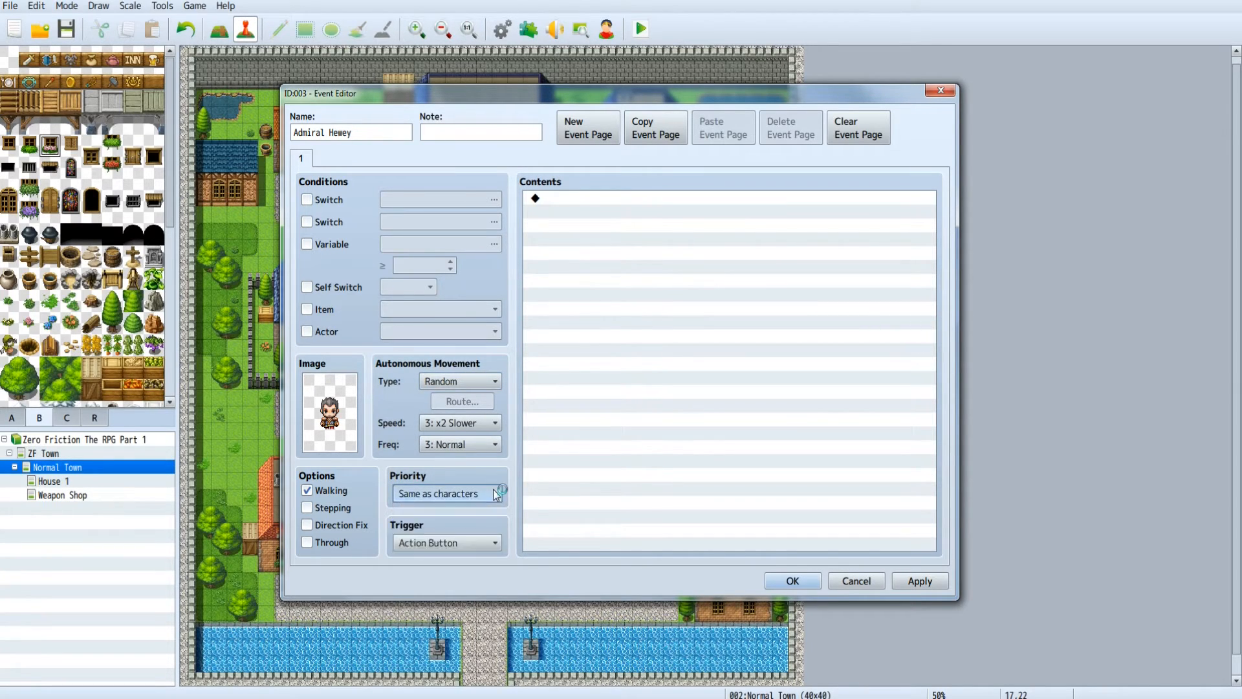
left_click(496, 543)
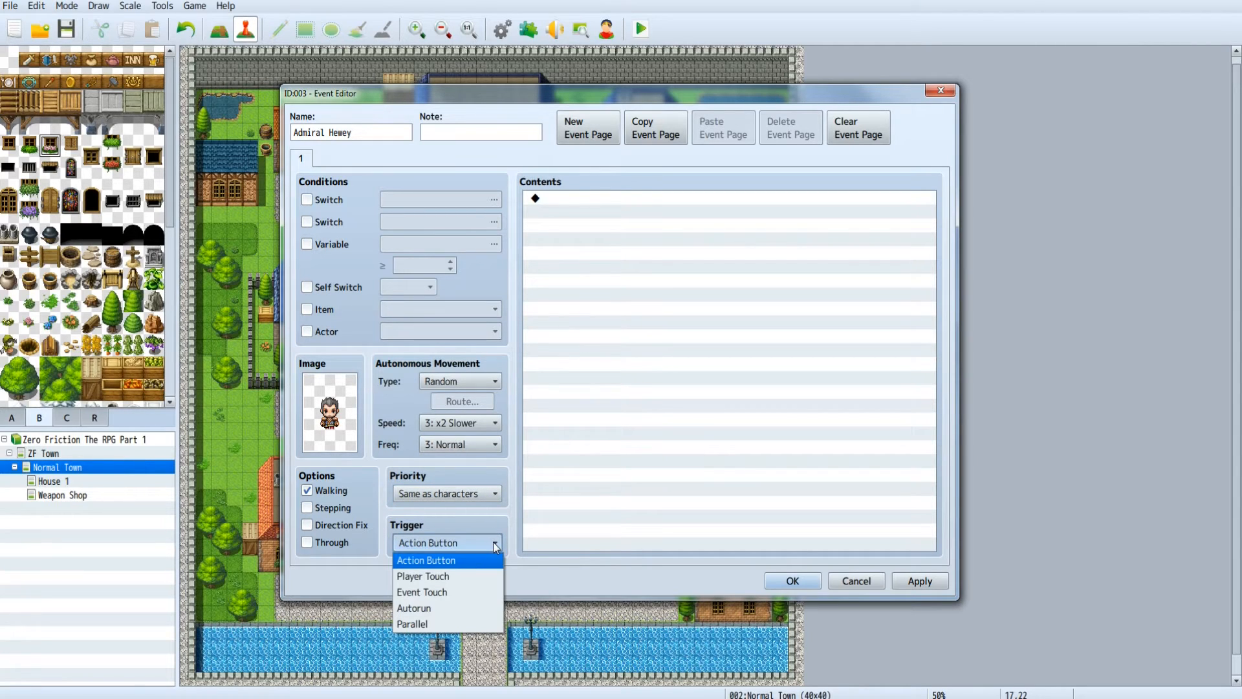
left_click(496, 543)
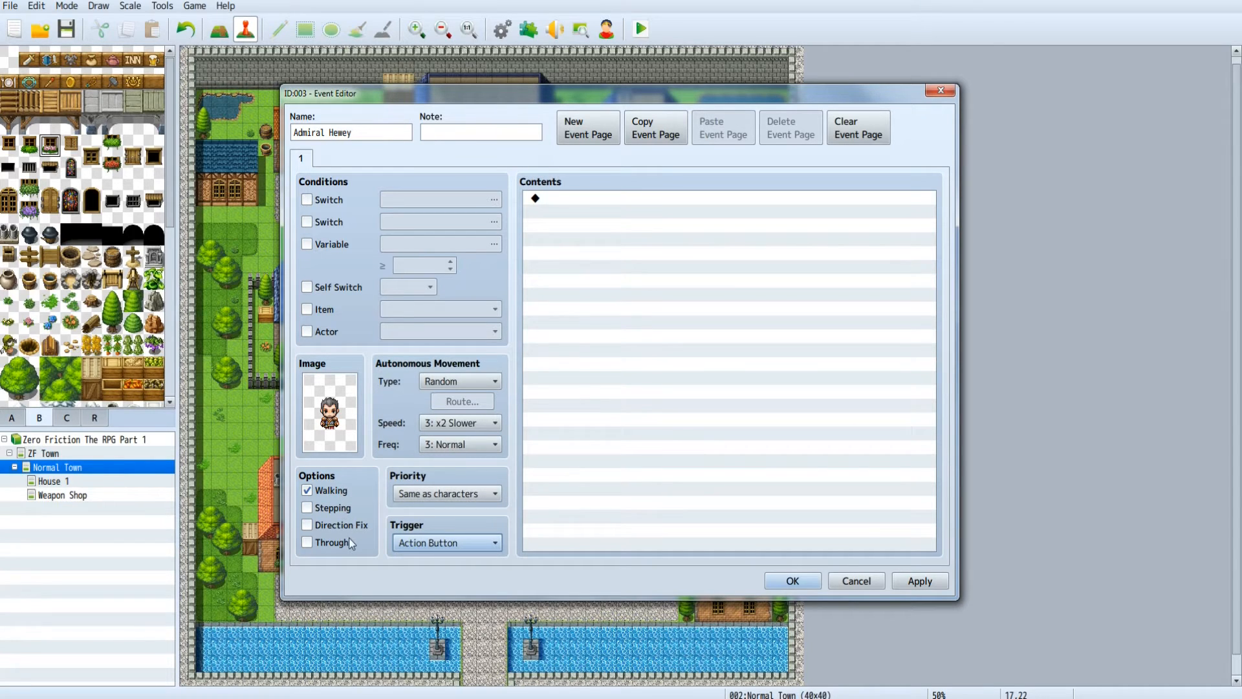
left_click(919, 582)
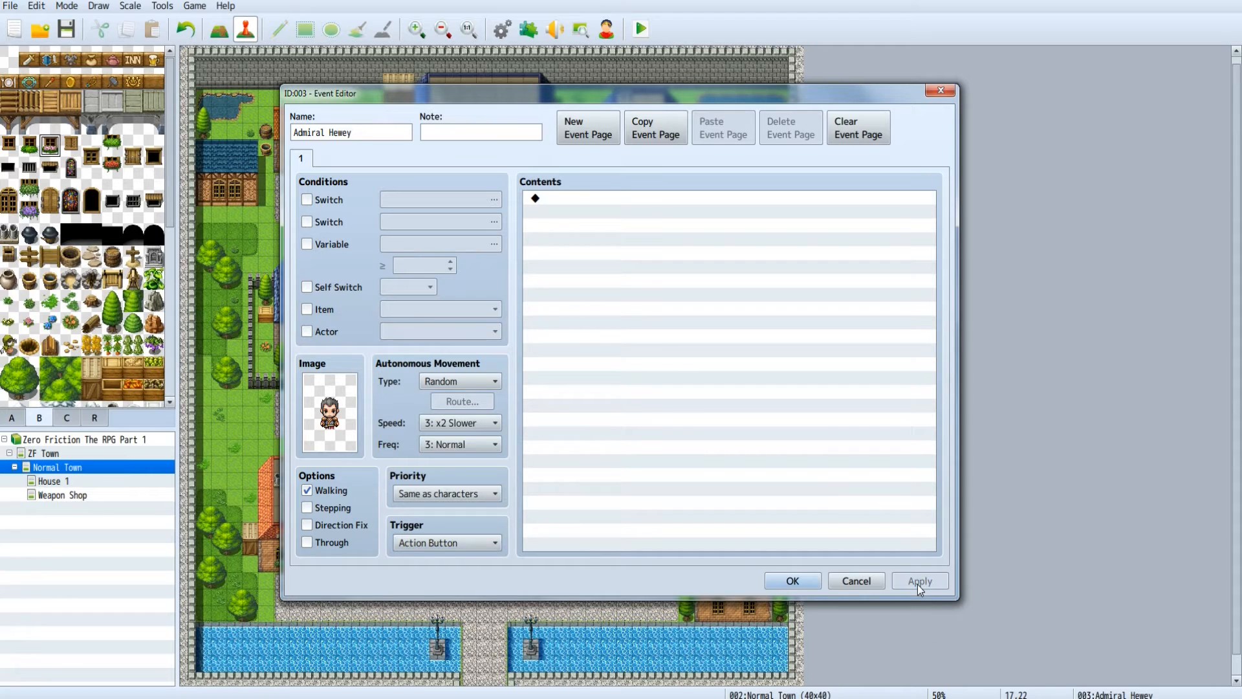
left_click(793, 581)
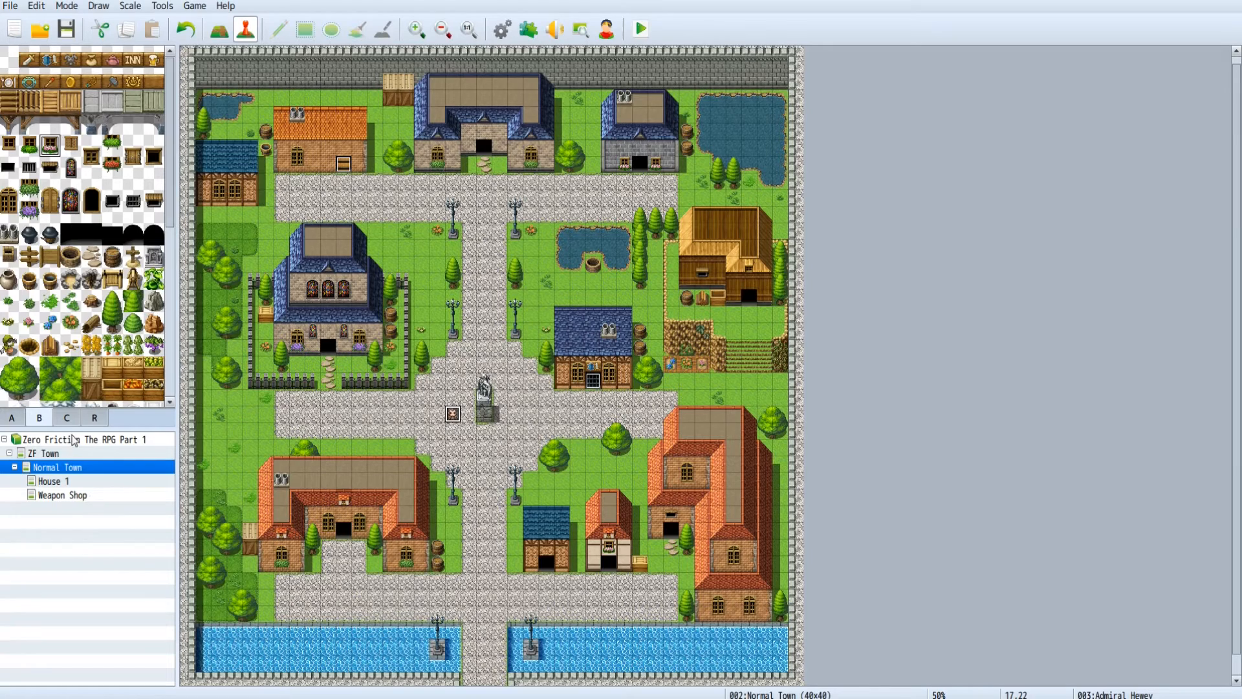
- Create a new event named Shop Owner Bob behind the counter at 10,5 in the Weapon Shop map
left_click(70, 500)
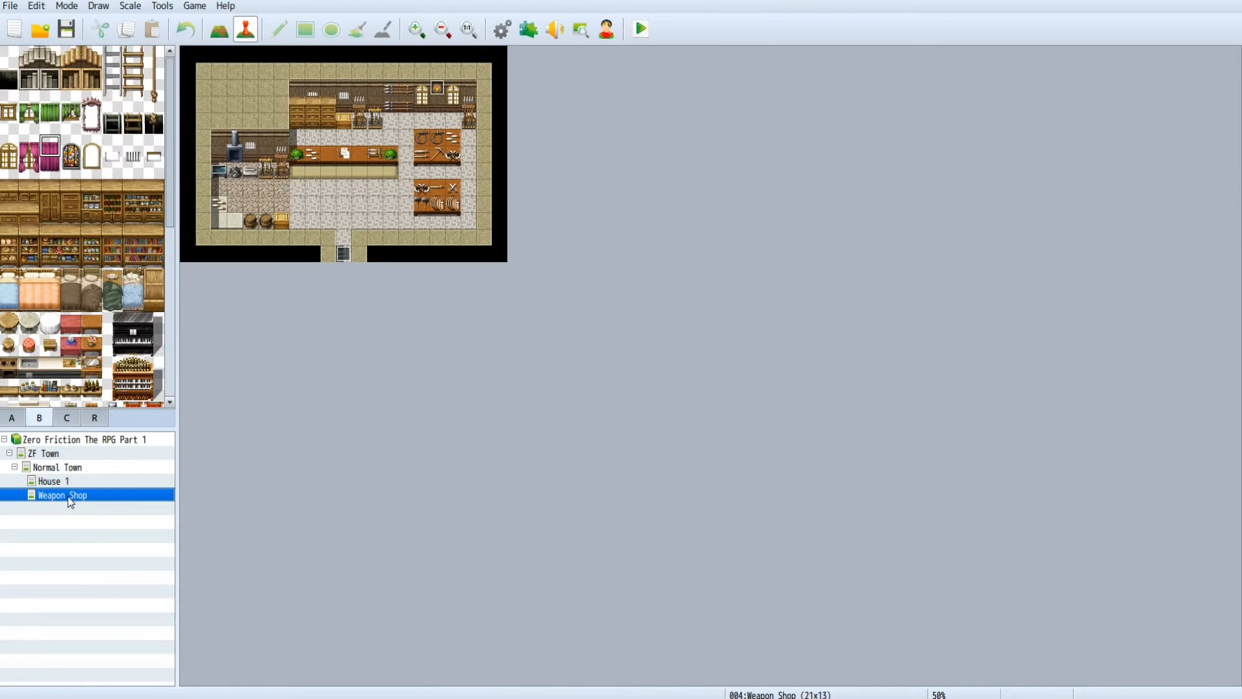
right_click(344, 138)
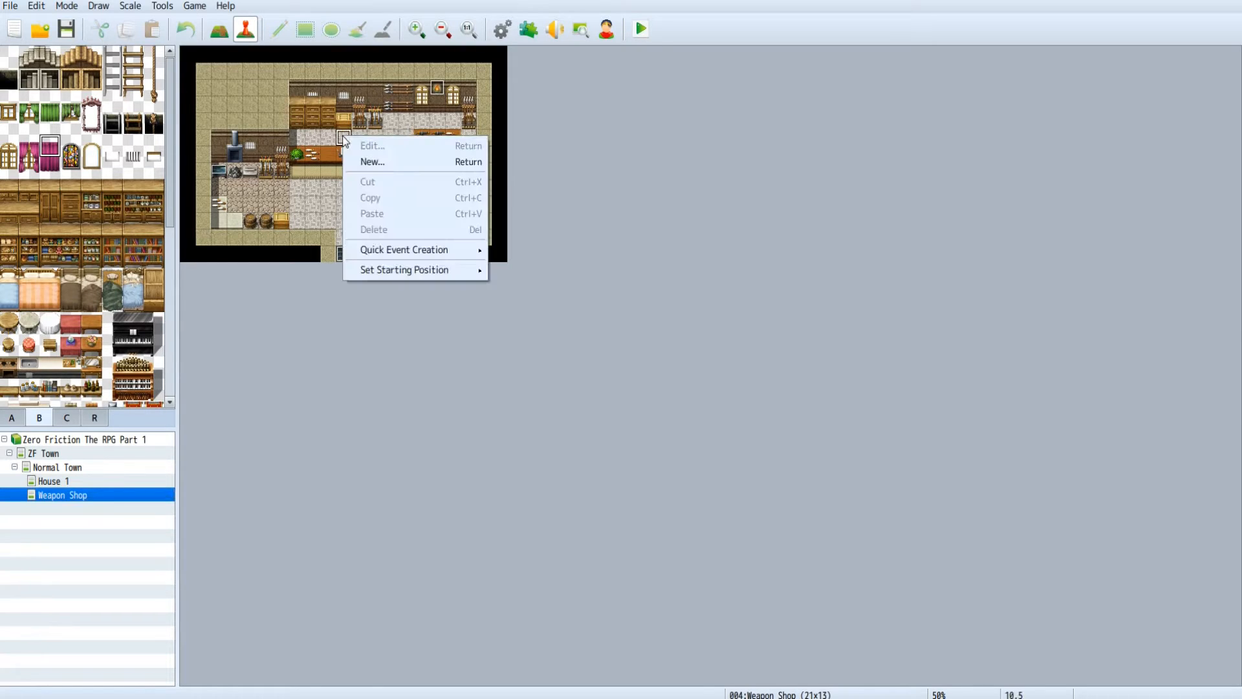
left_click(381, 162)
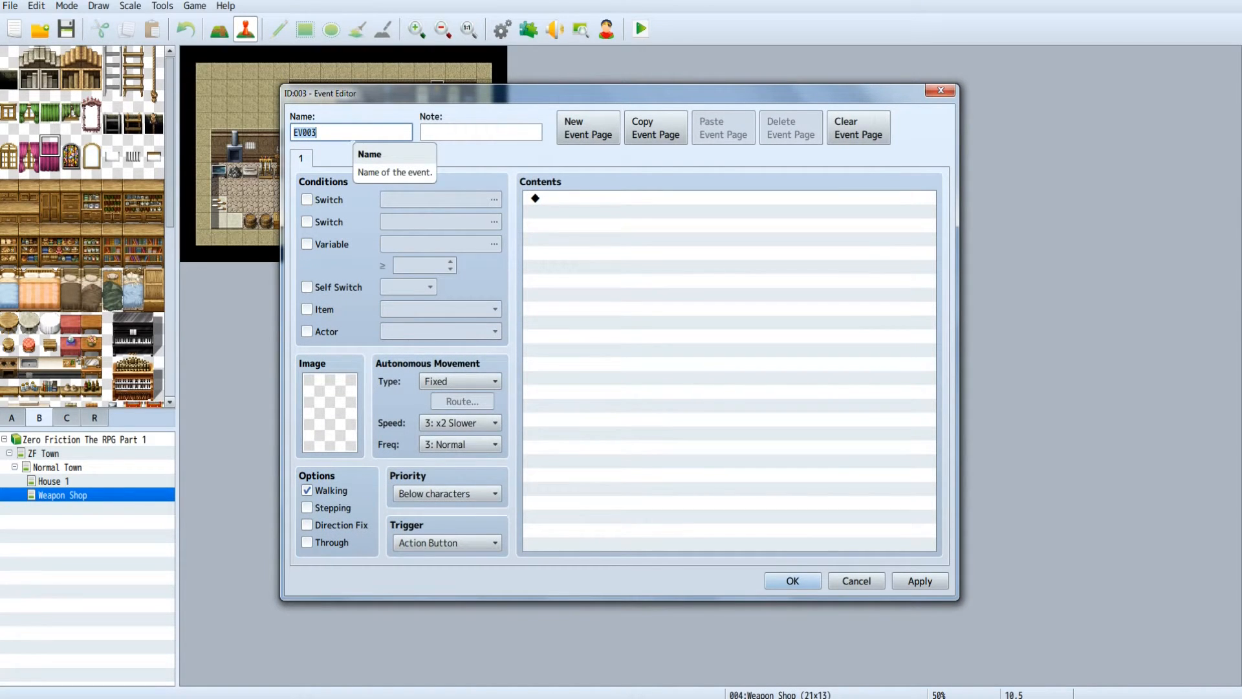
type("Shop Owner Bob")
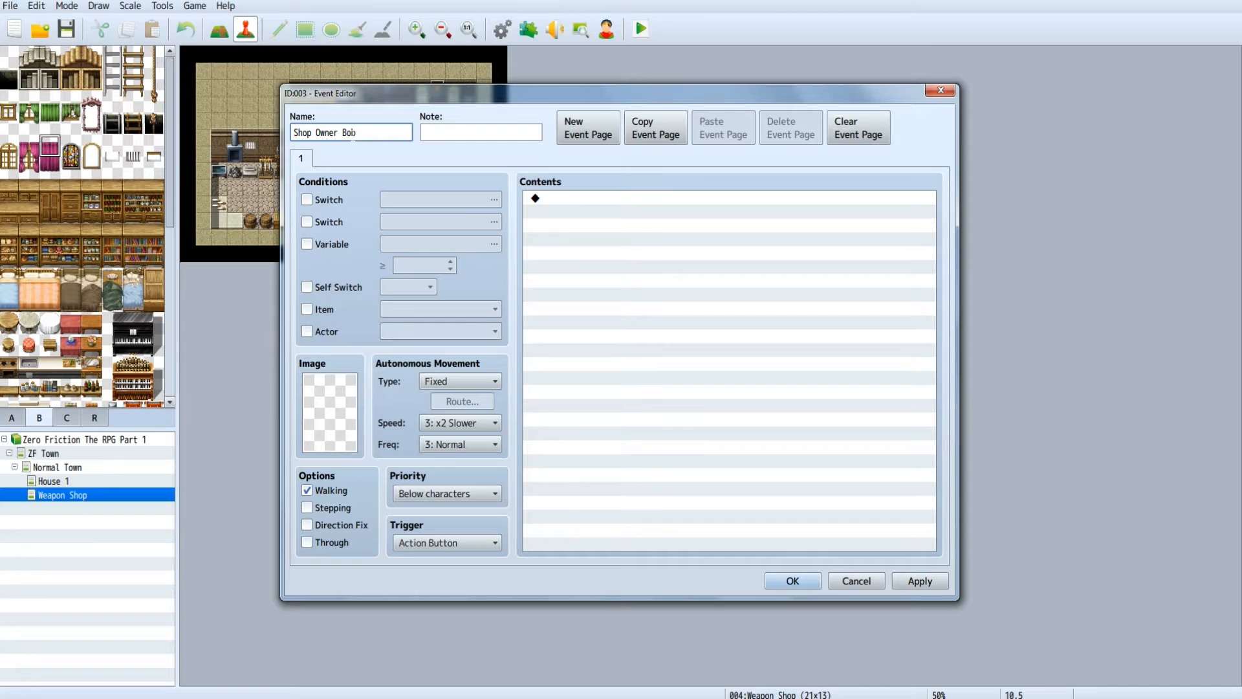
- Assign the front-facing red-haired character from the People2 sheet as Shop Owner Bob's image
double_click(335, 405)
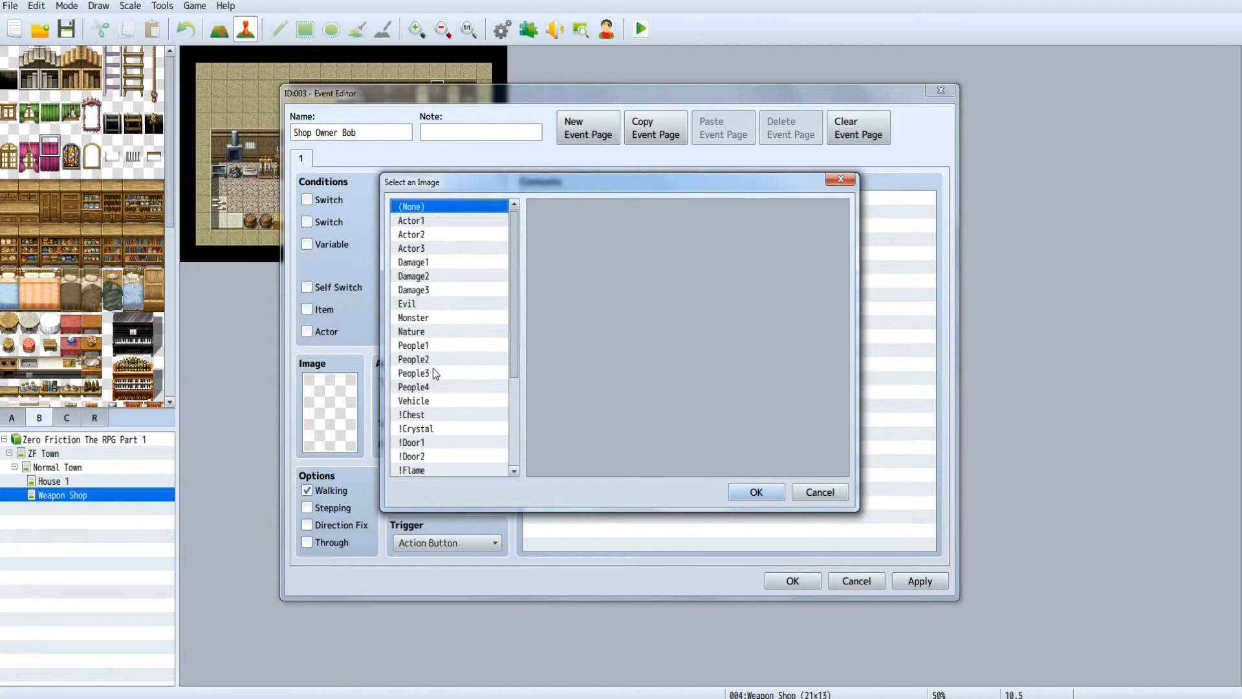
left_click(427, 344)
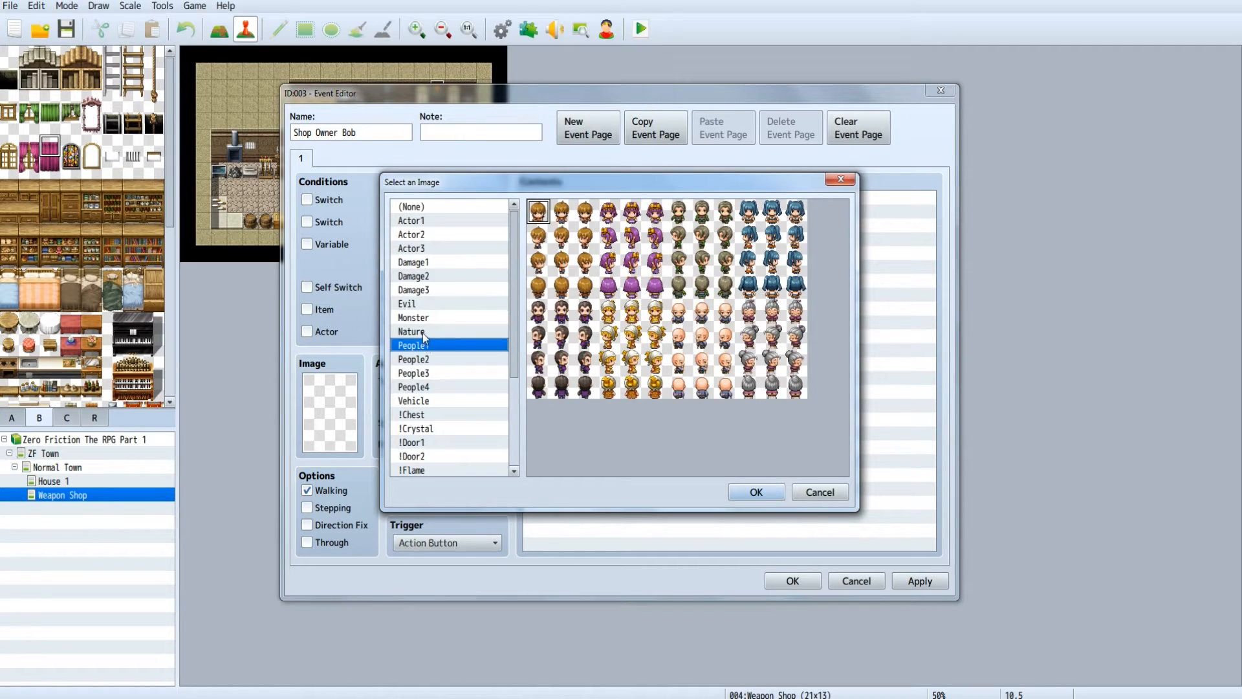
left_click(423, 329)
left_click(422, 319)
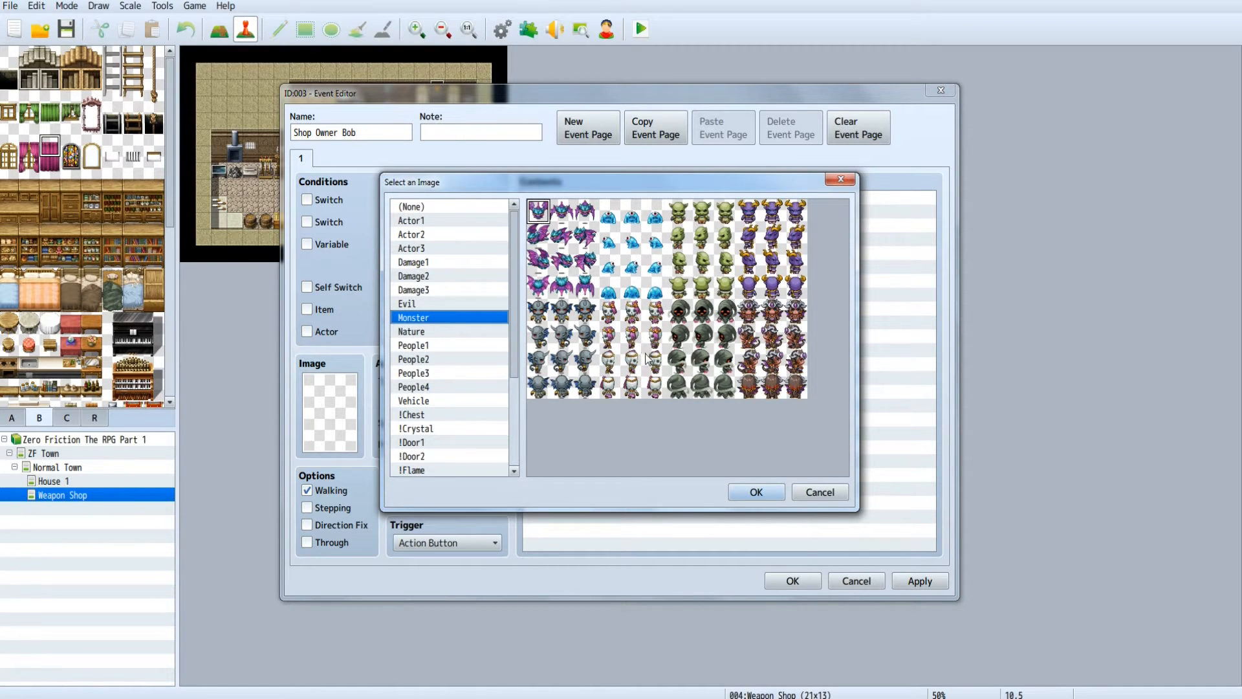
left_click(426, 346)
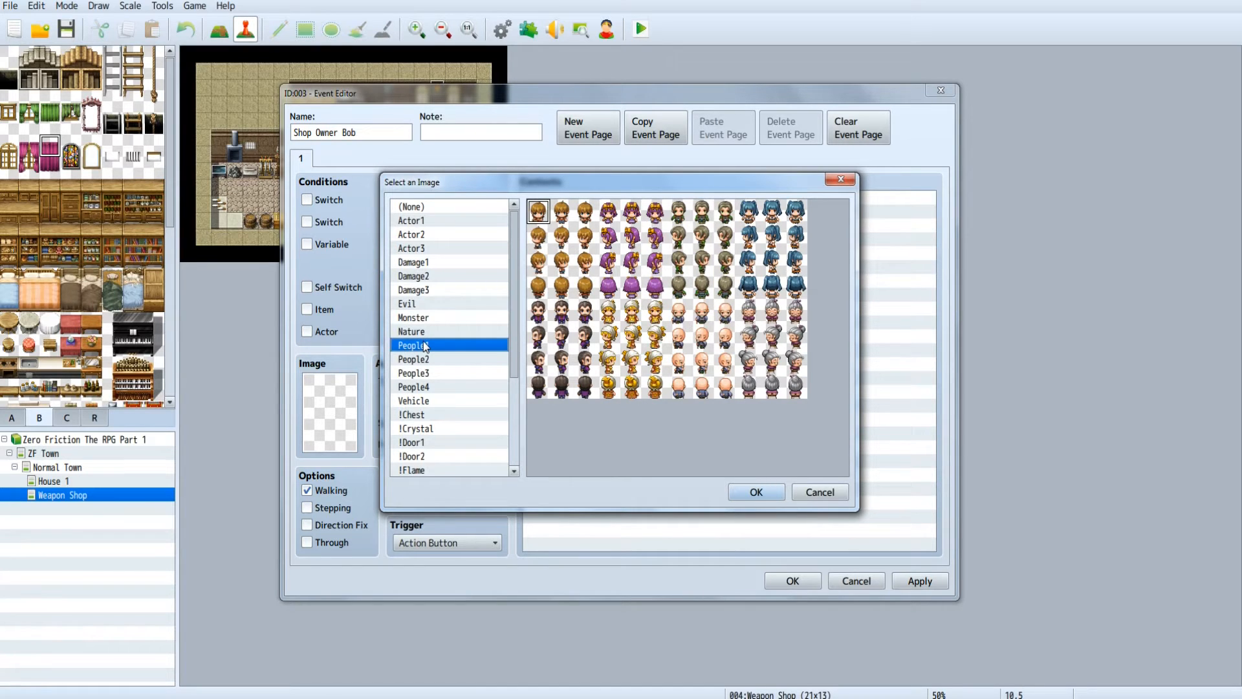
left_click(428, 359)
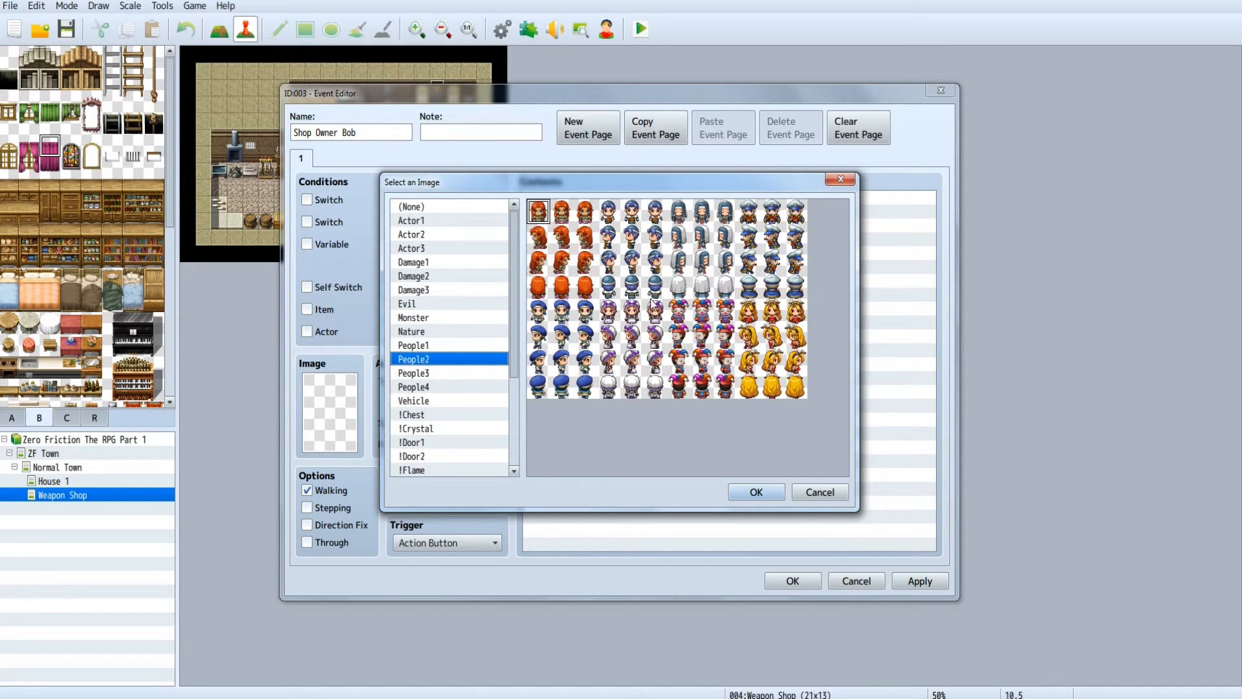
left_click(565, 222)
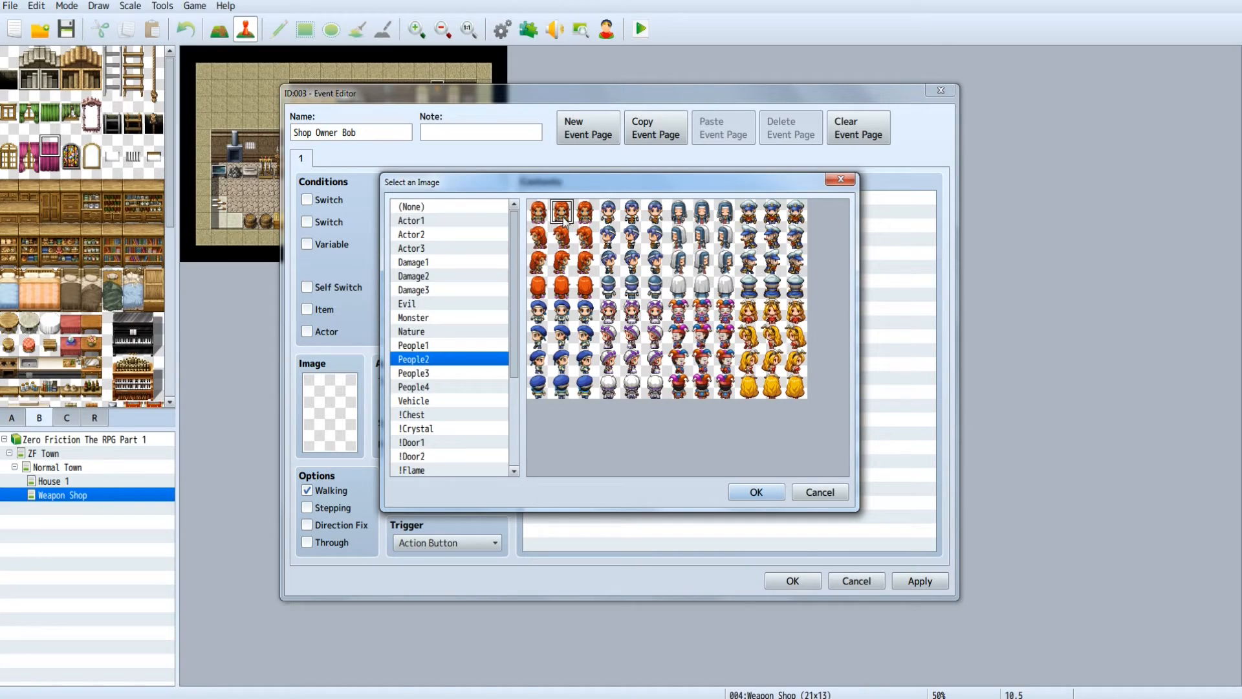
left_click(756, 492)
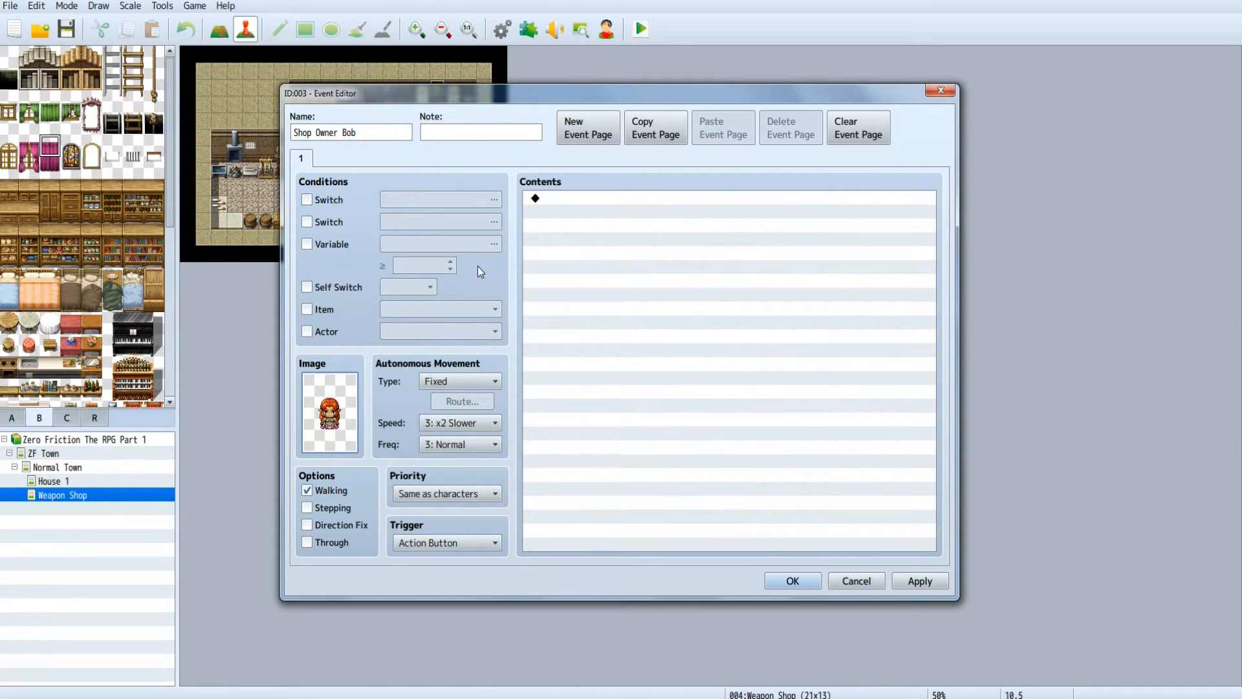
- Keep the autonomous movement type Fixed and rename the event Shop Owner Charlotte
left_click(446, 382)
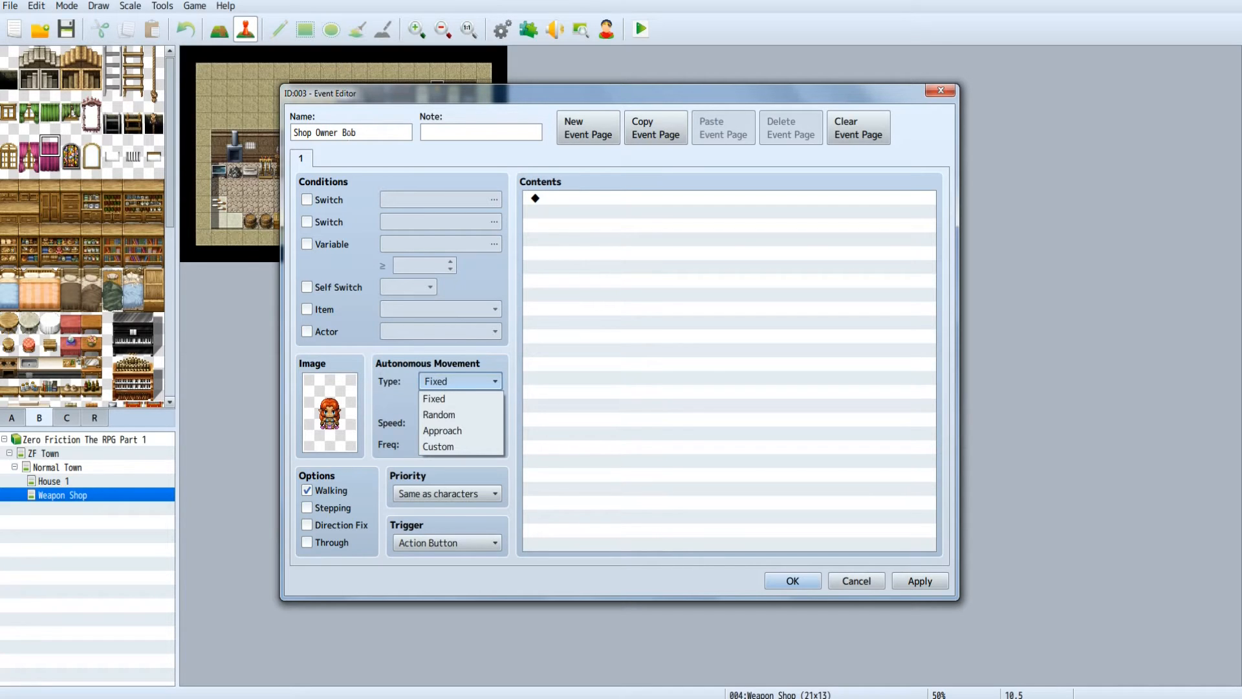
left_click(466, 395)
left_click(355, 133)
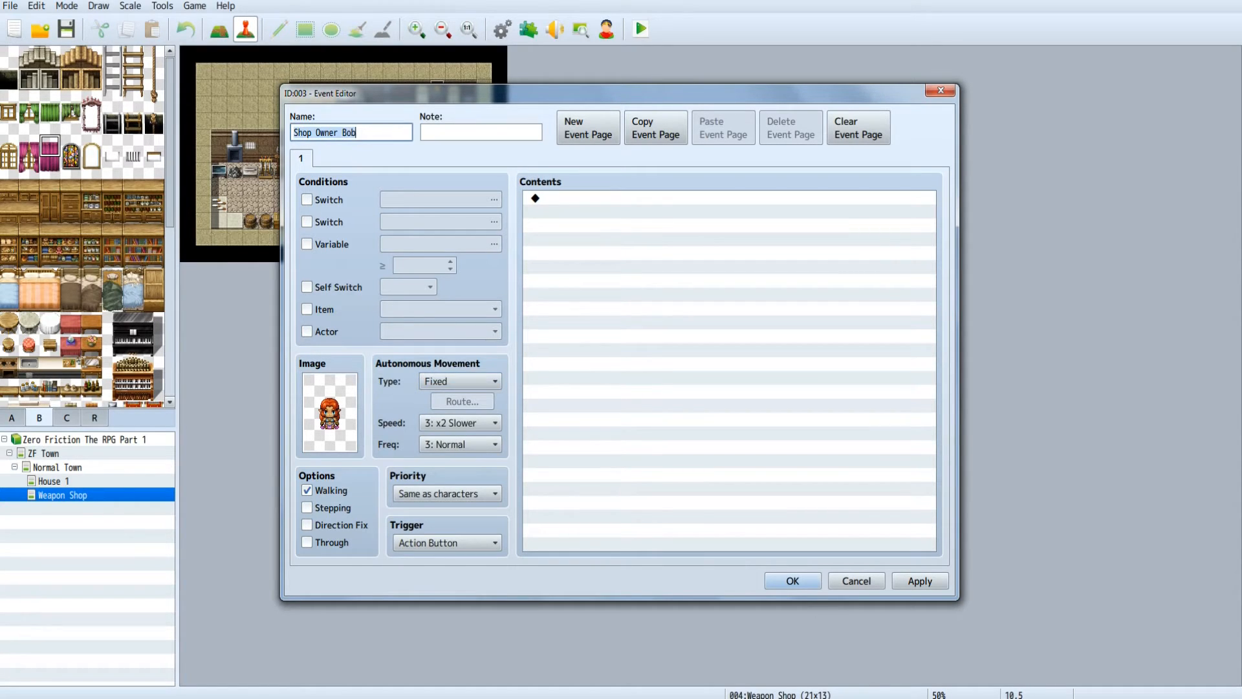
left_click(357, 133)
key("BackSpace")
key("BackSpace")
key("BackSpace")
type("Charlotte")
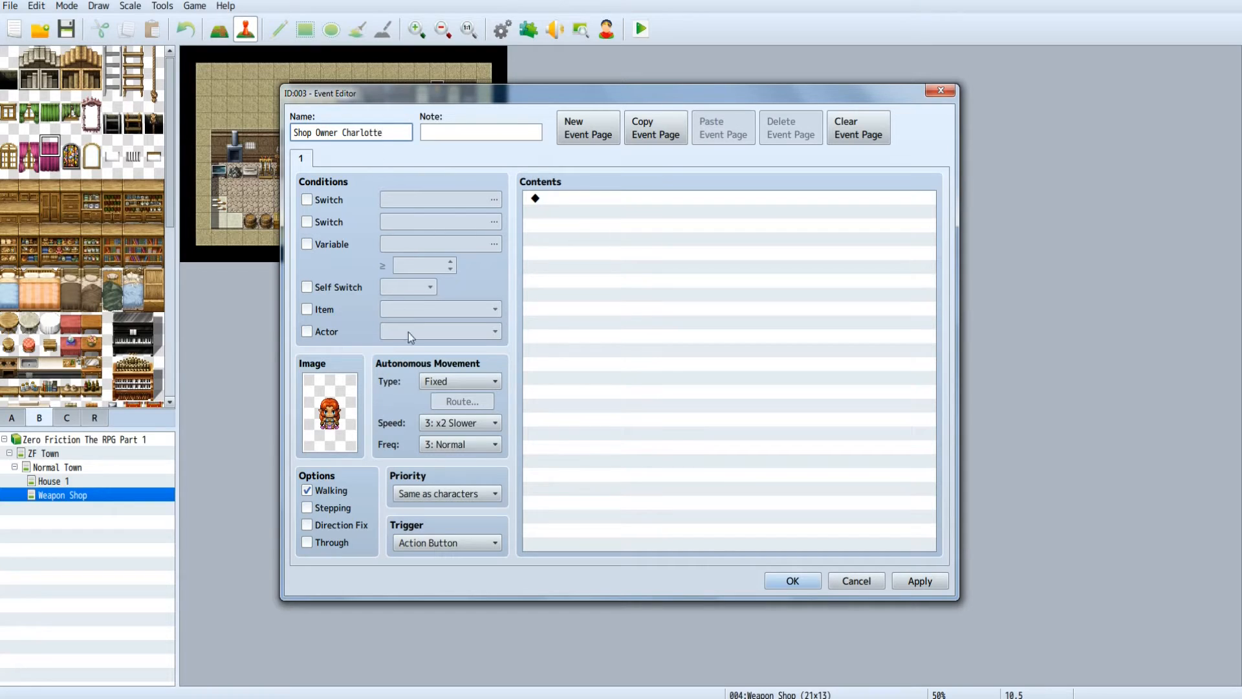
- Turn off the Walking option for Shop Owner Charlotte and save the event
left_click(307, 492)
left_click(928, 583)
left_click(817, 579)
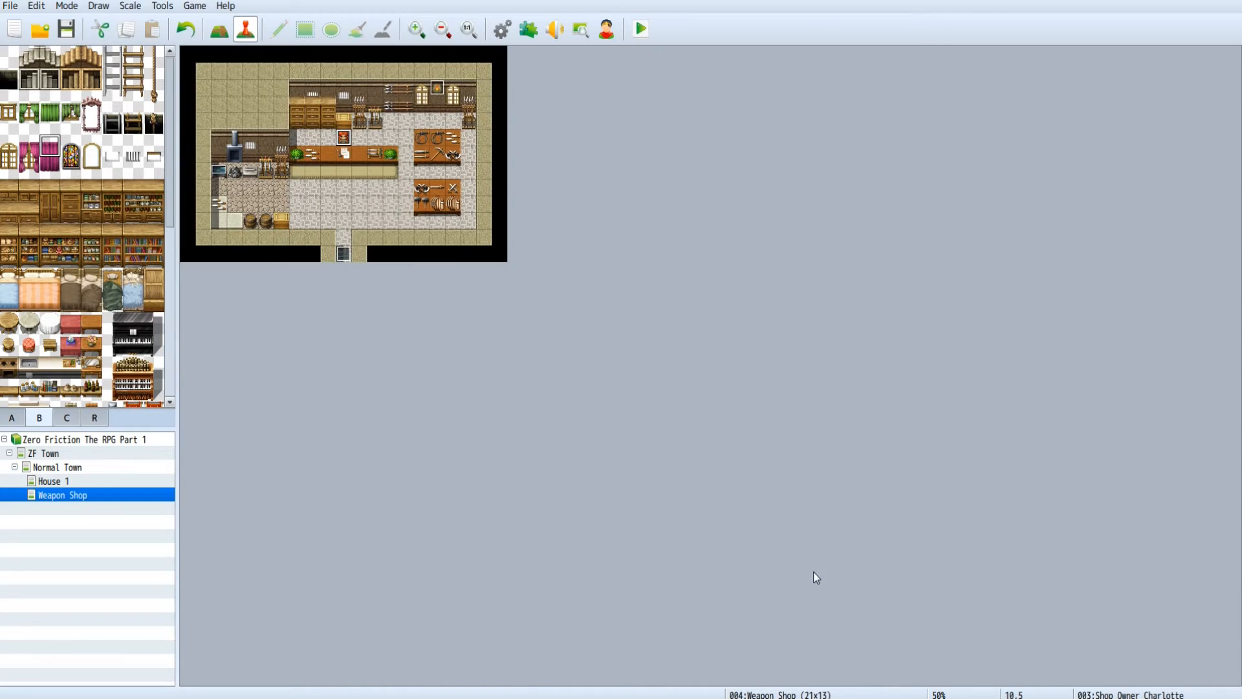
- Reopen the Shop Owner Charlotte event for editing and start a new command on its empty contents line
right_click(347, 141)
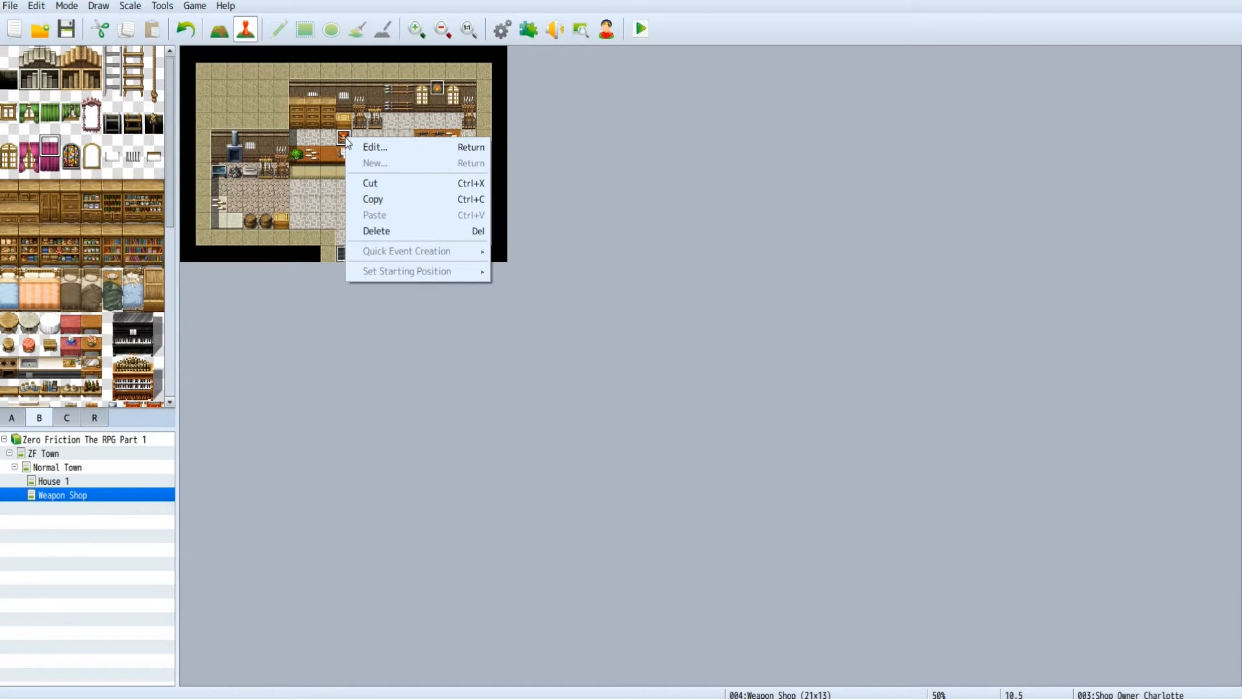
left_click(374, 147)
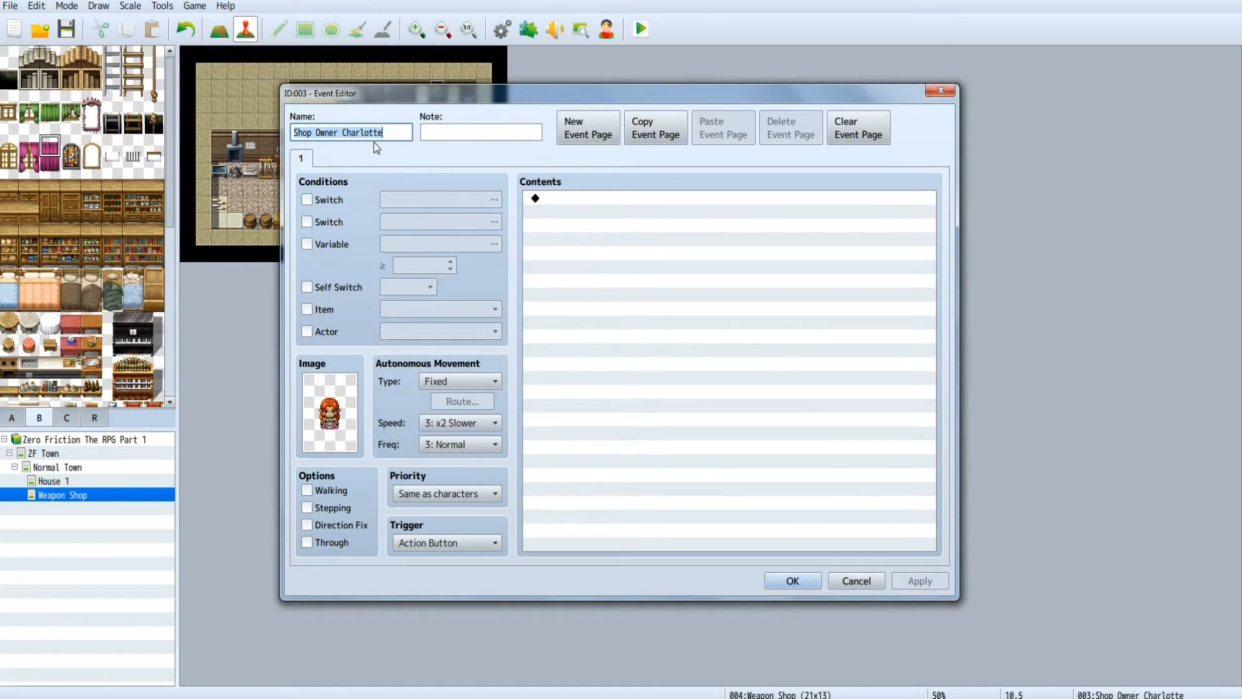
right_click(543, 199)
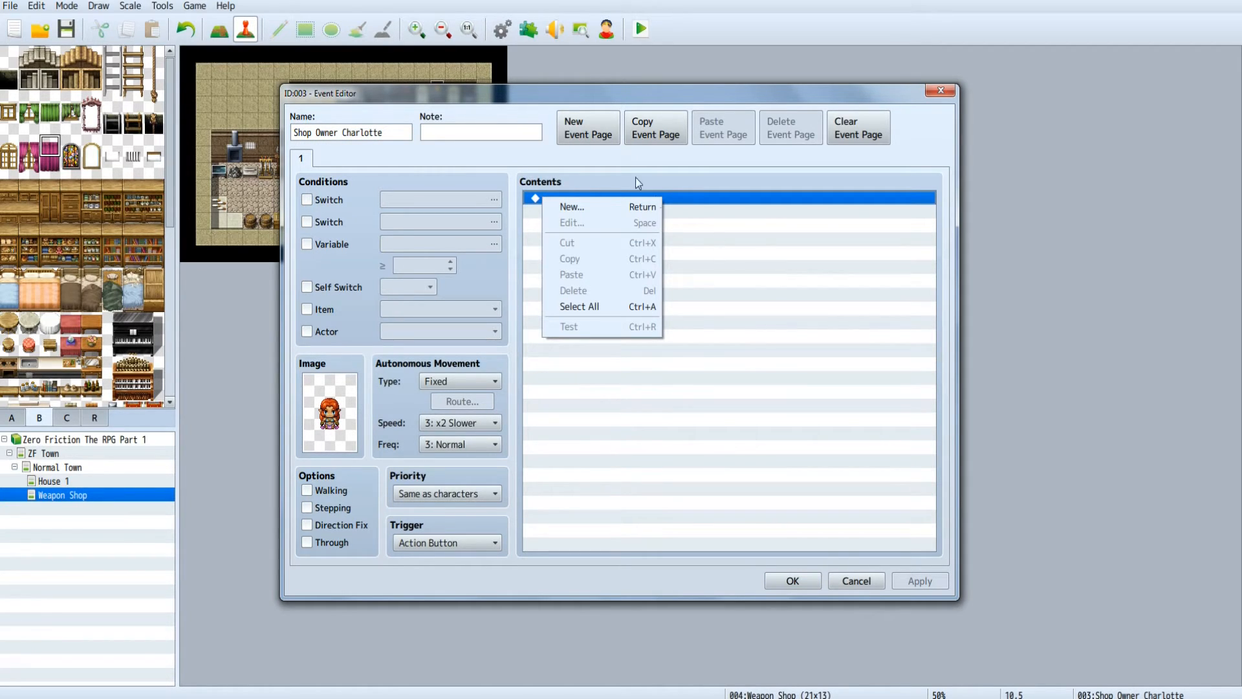
left_click(597, 178)
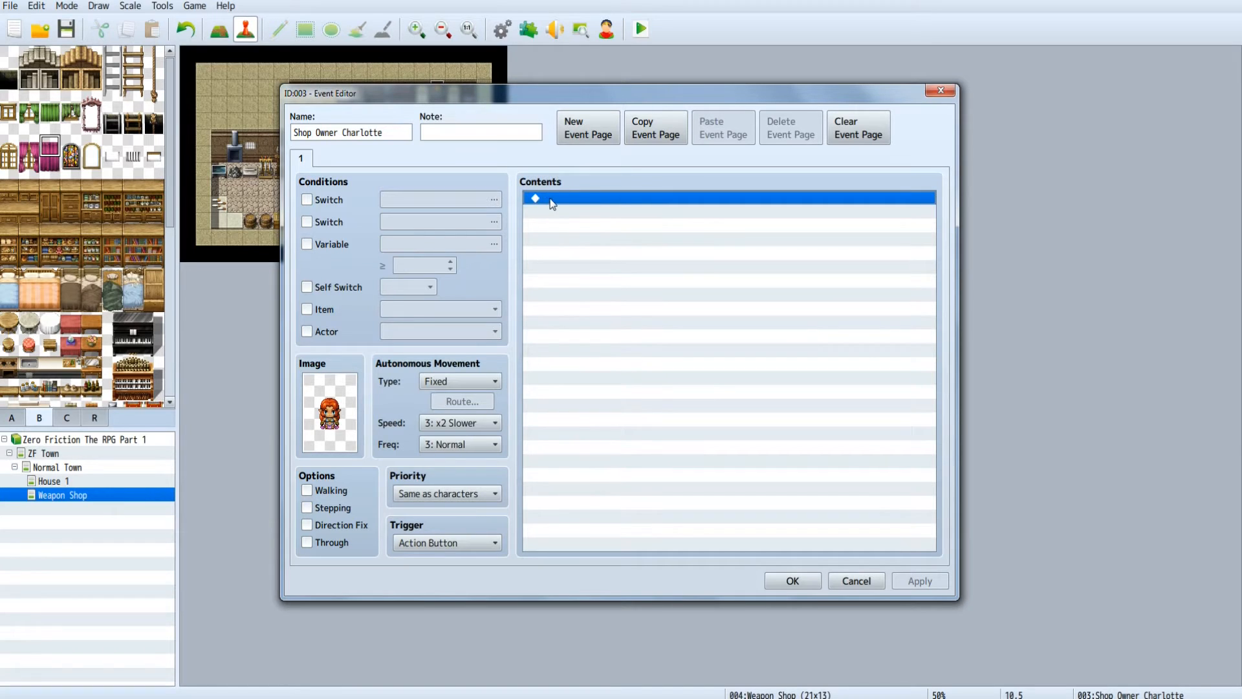
right_click(559, 204)
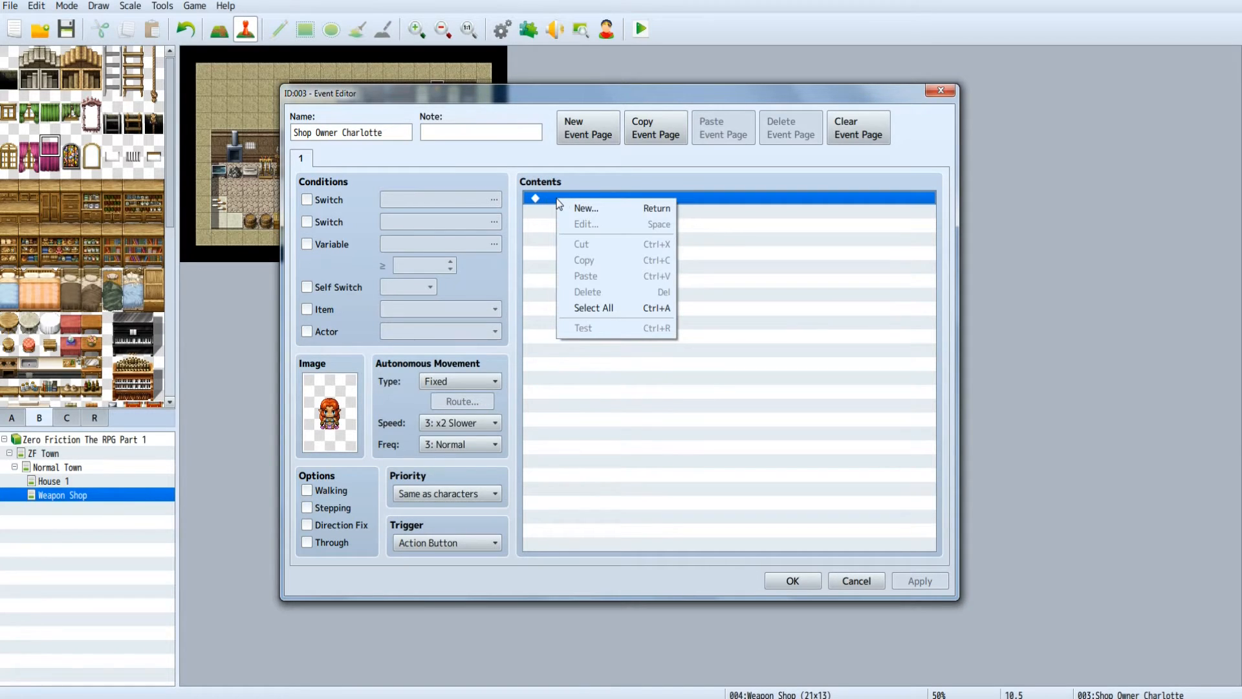
left_click(597, 206)
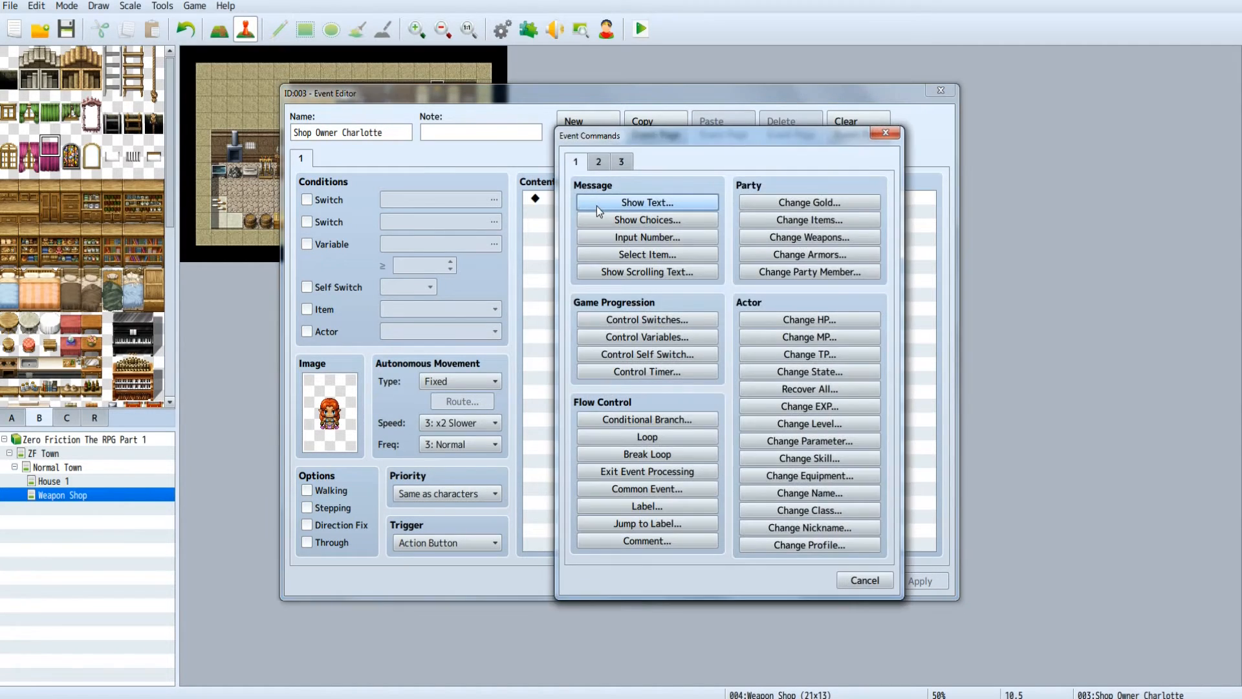
- Examine the commands offered on all three pages of the Event Commands window
left_click_drag(600, 139, 517, 150)
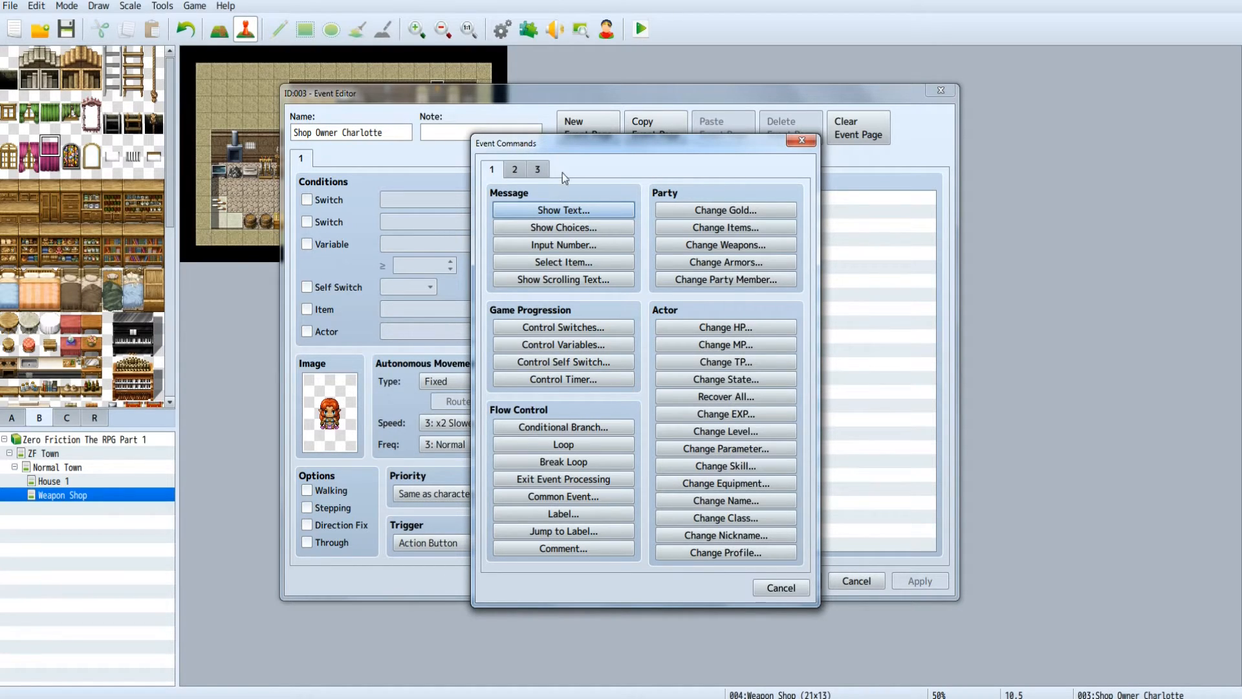
left_click_drag(560, 146, 518, 131)
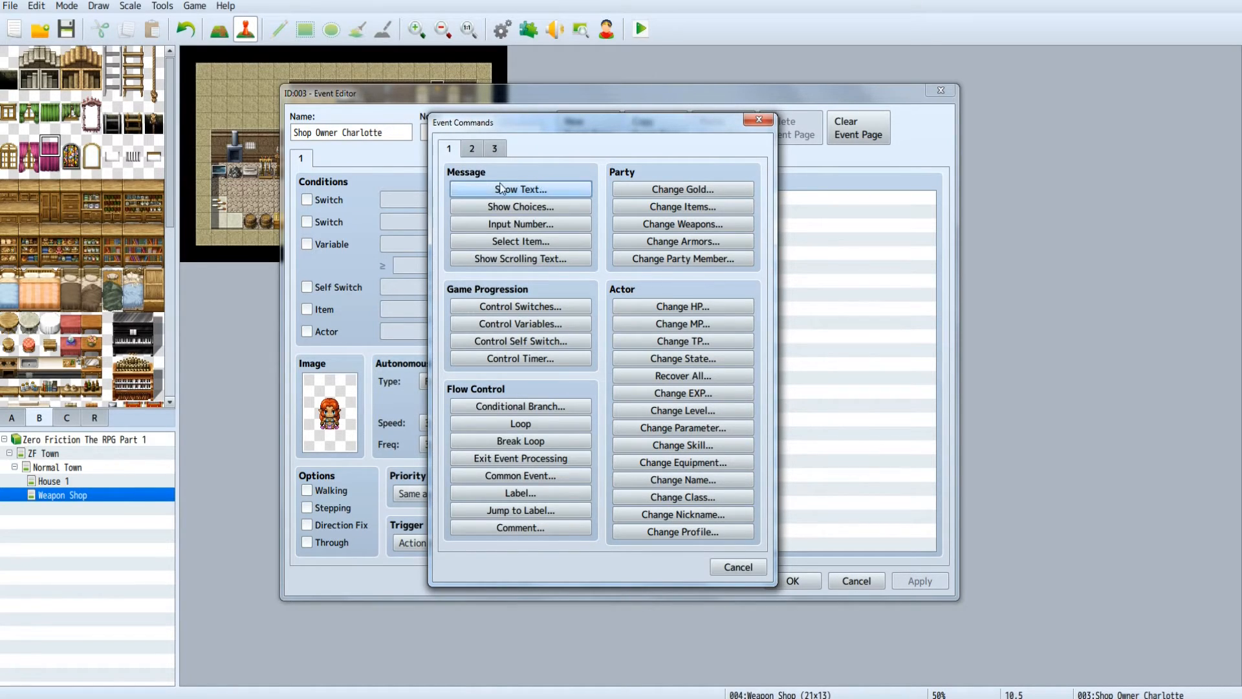
left_click(473, 149)
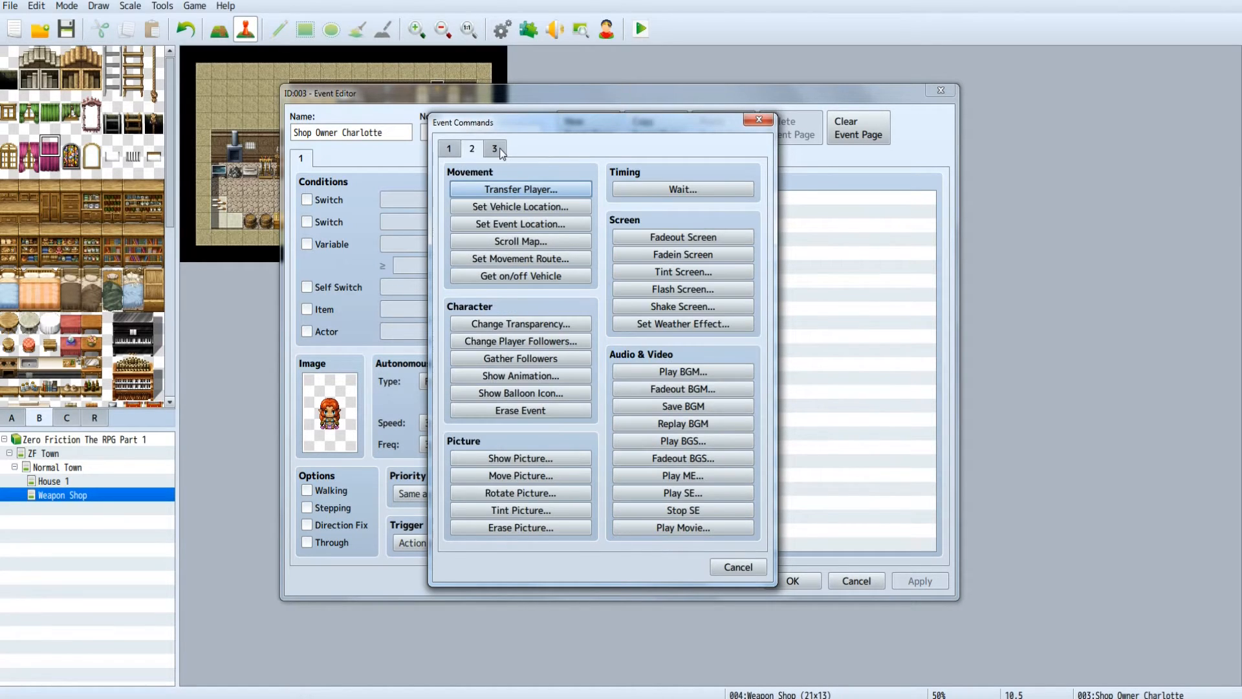
left_click(499, 149)
left_click(451, 150)
left_click(471, 149)
left_click(494, 149)
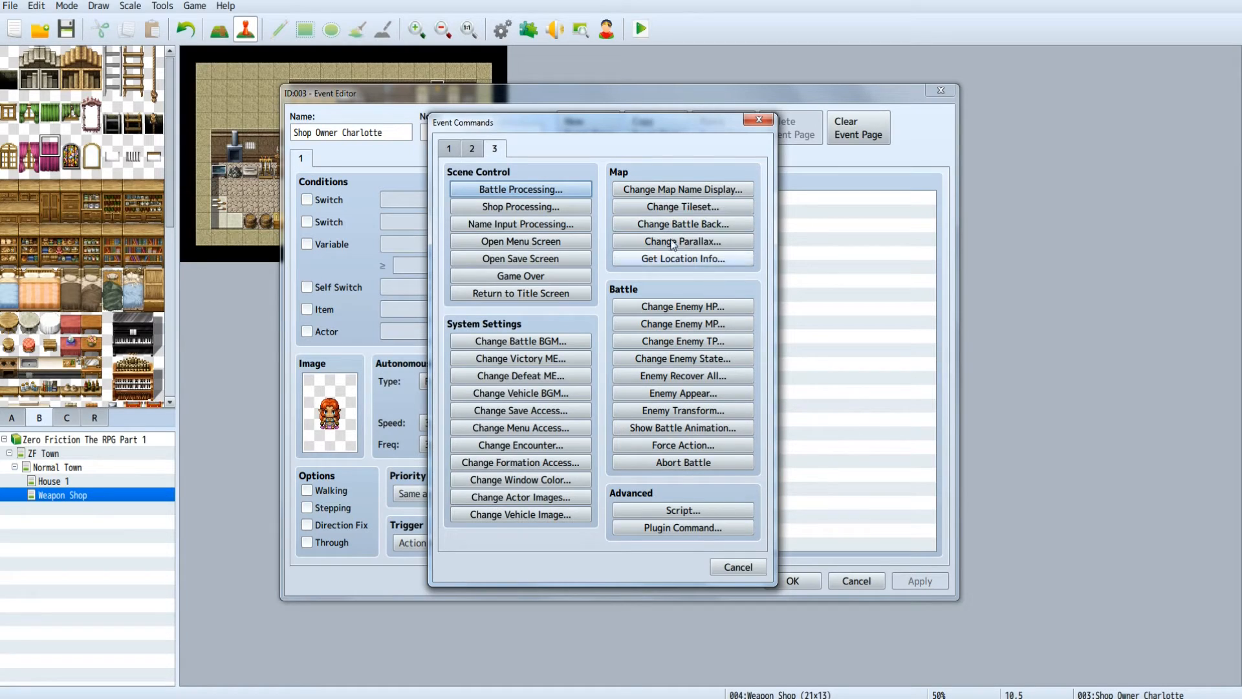
left_click(471, 149)
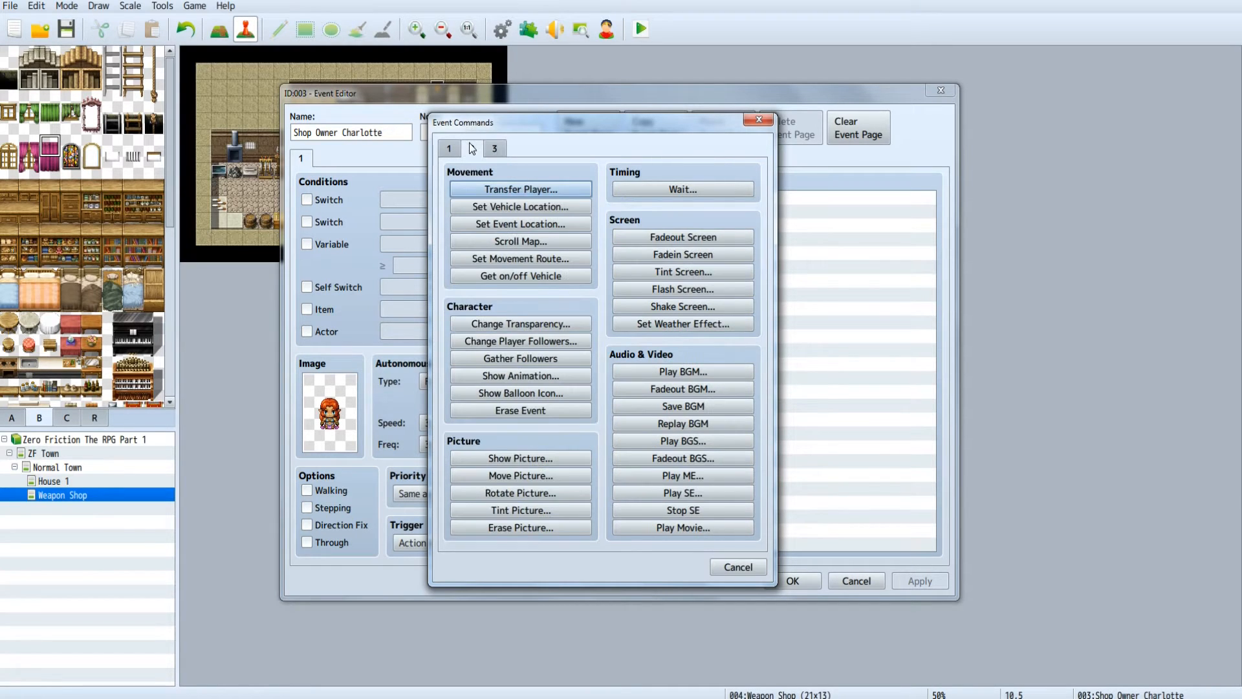
left_click(502, 152)
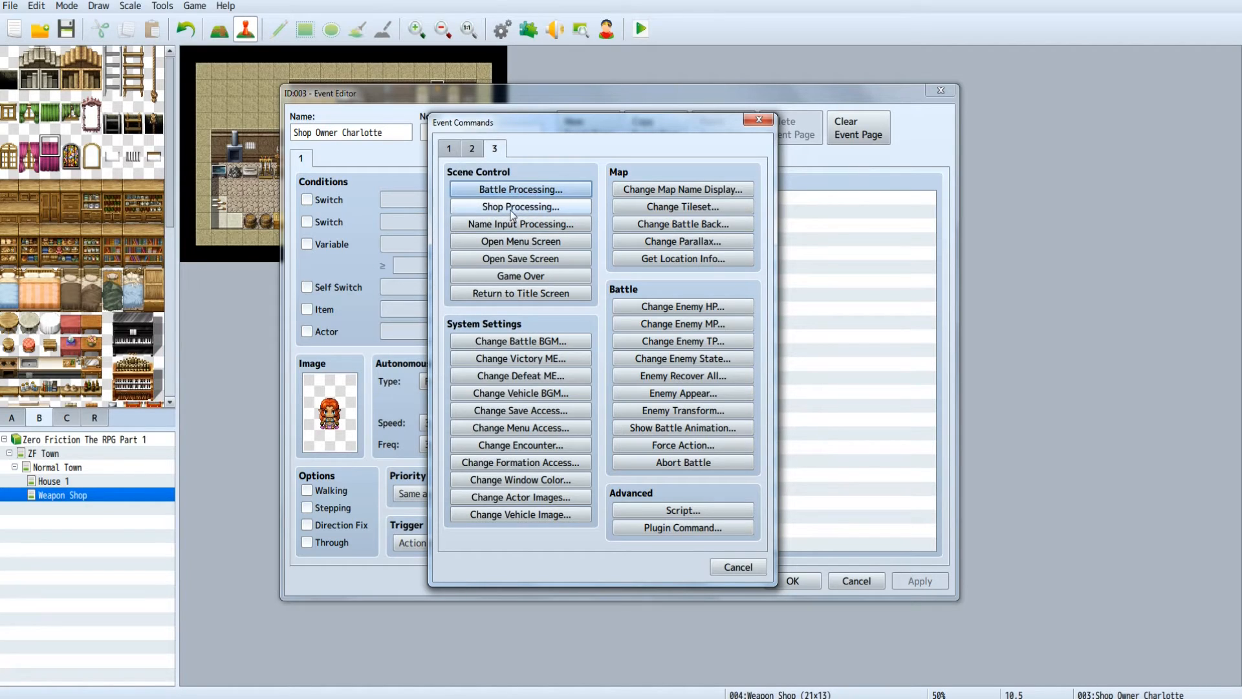
left_click(472, 148)
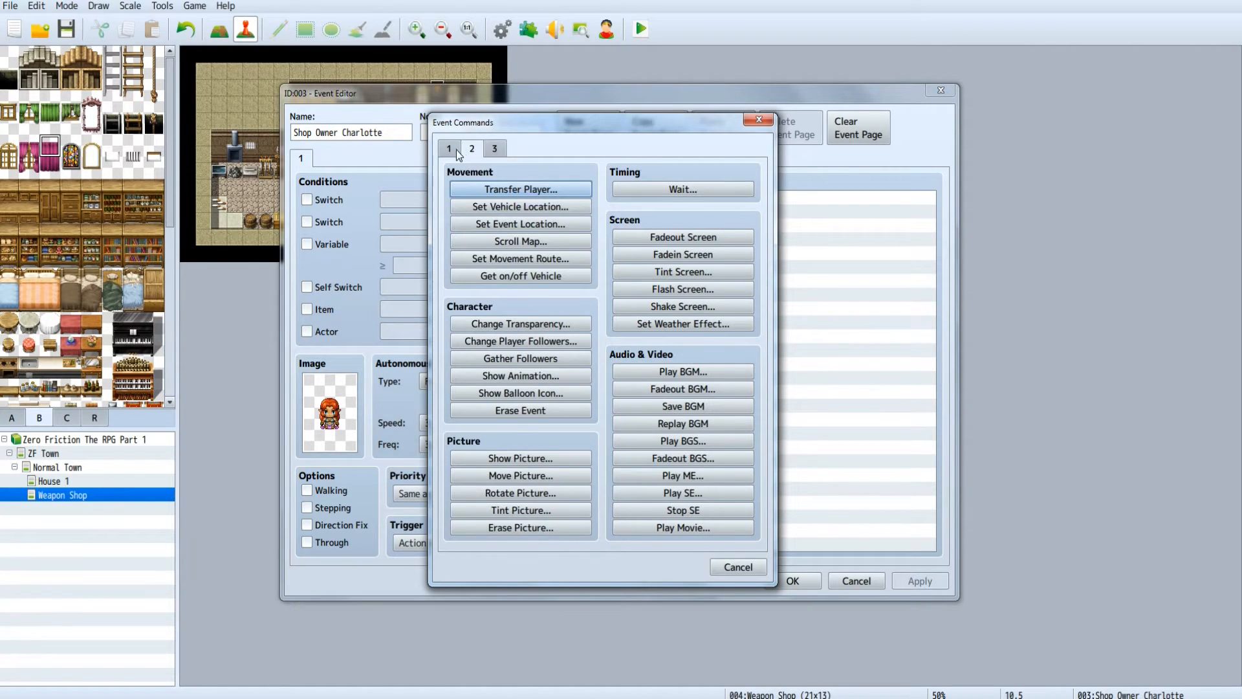
left_click(449, 148)
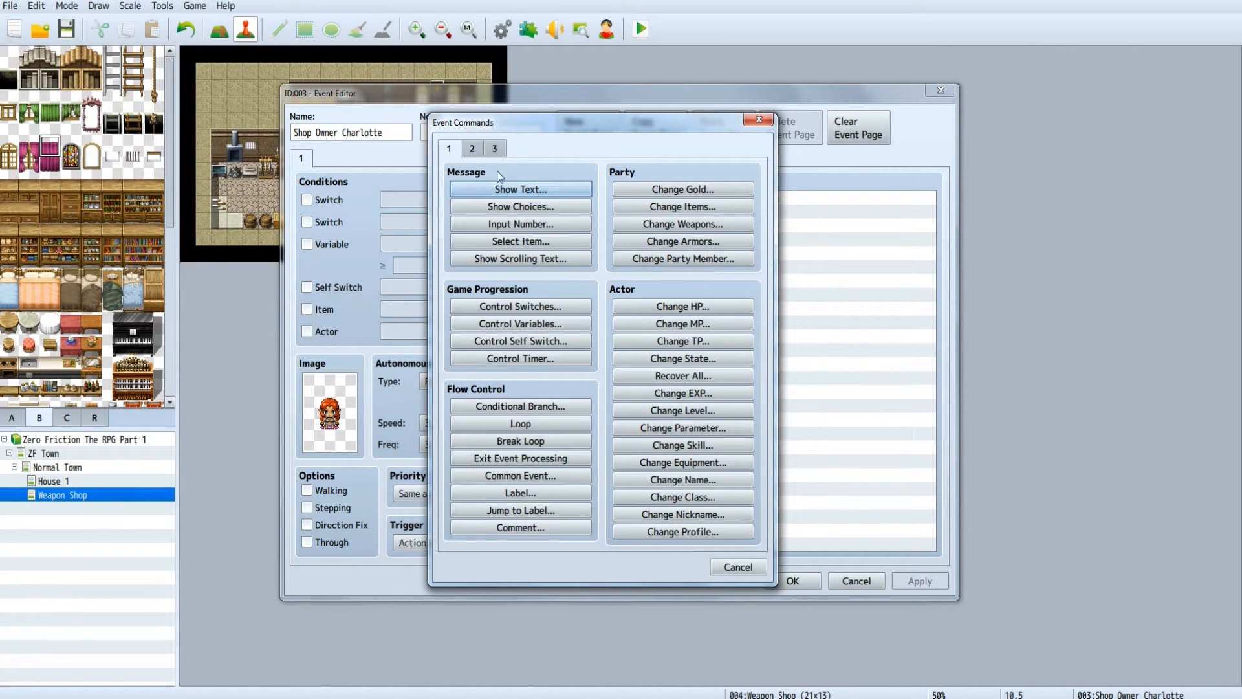
- Start a Show Text command and assign the red-haired elf portrait from the People2 sheet as its face
left_click(491, 189)
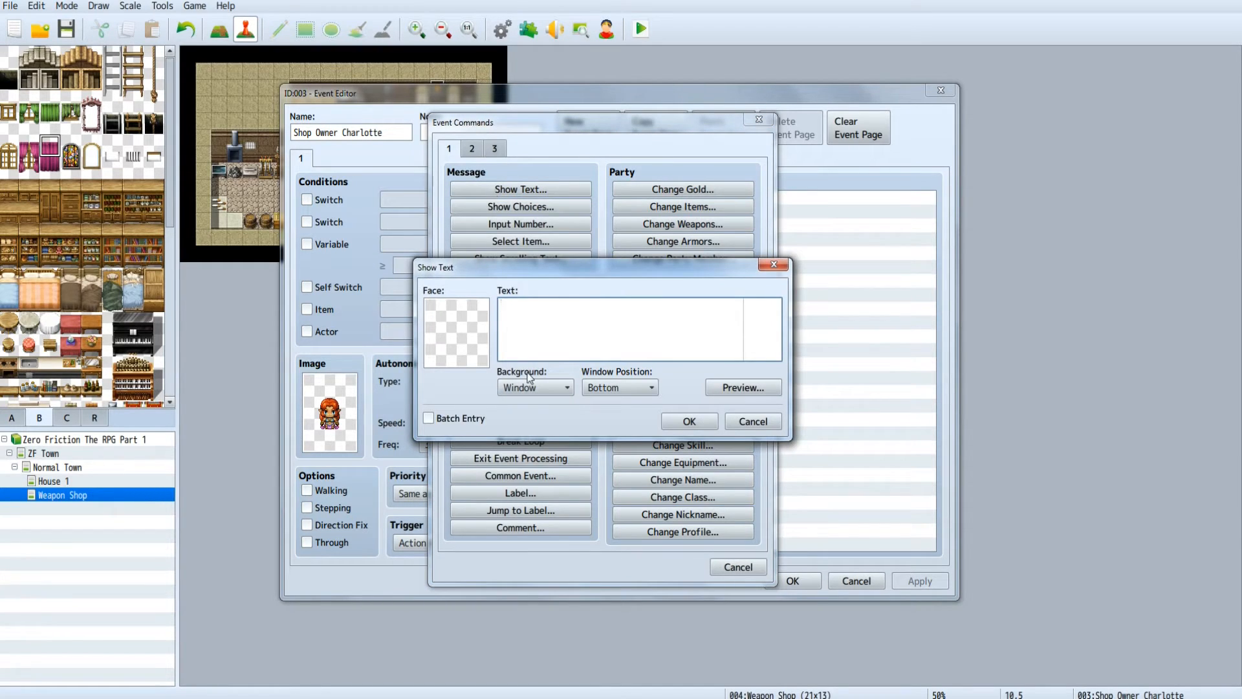
double_click(460, 327)
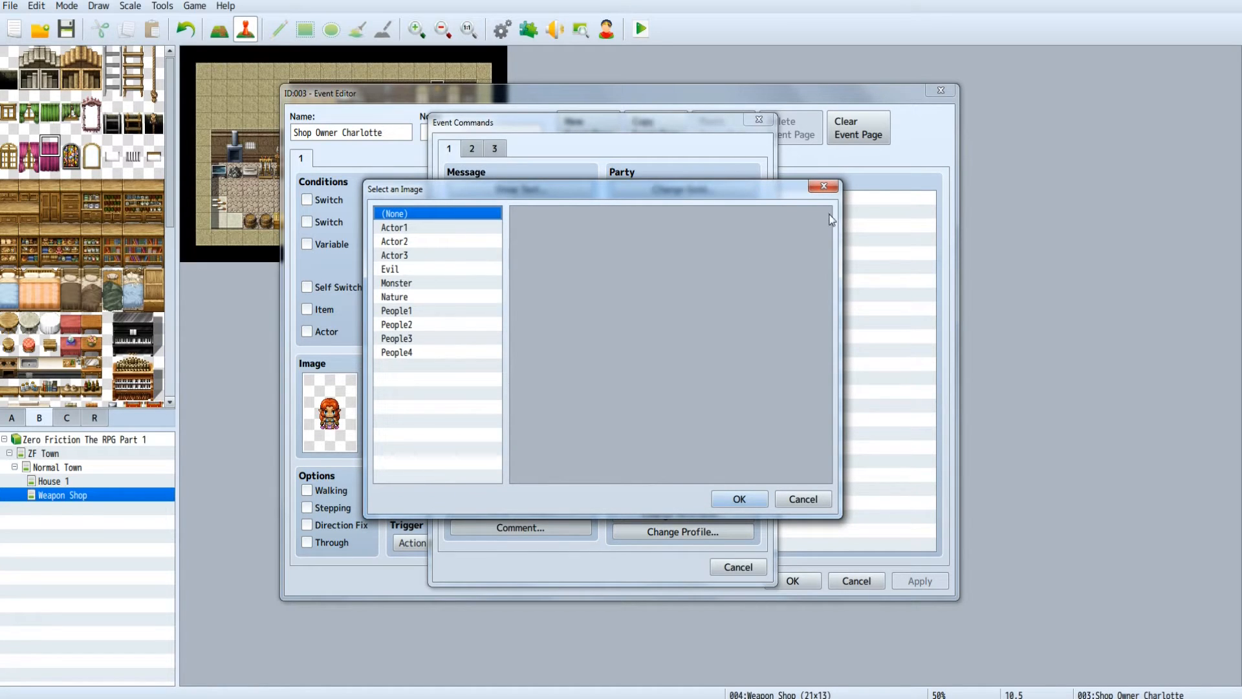
left_click(803, 499)
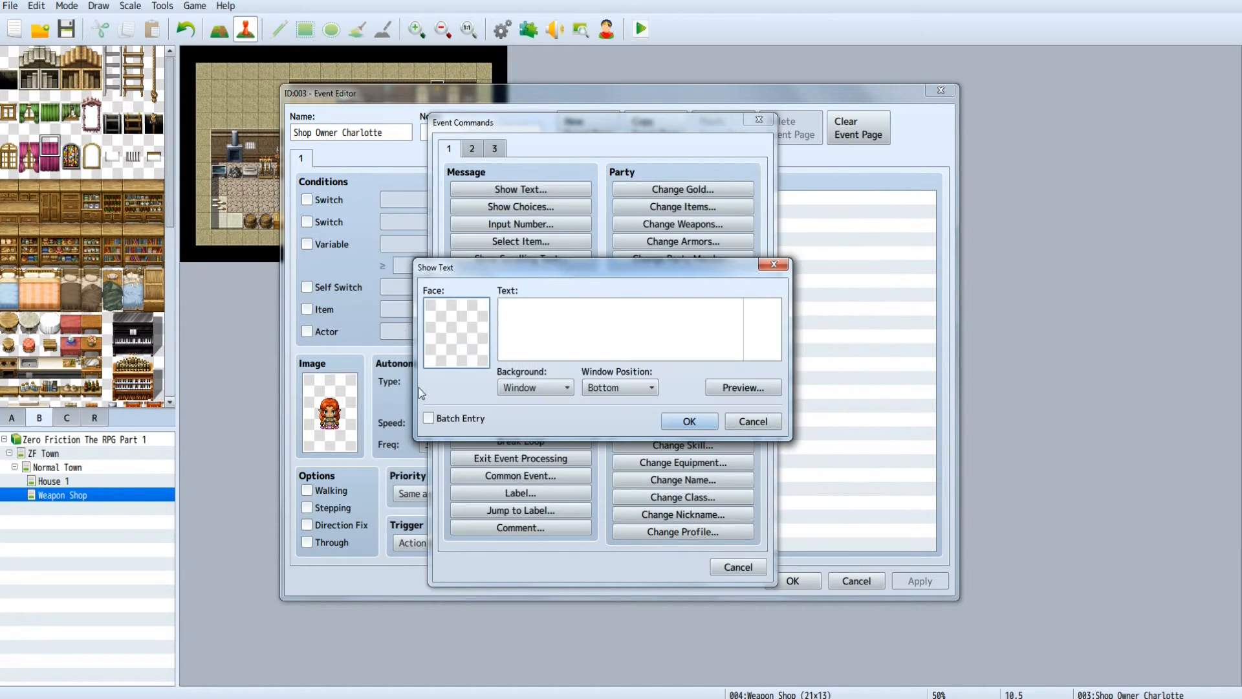
double_click(451, 327)
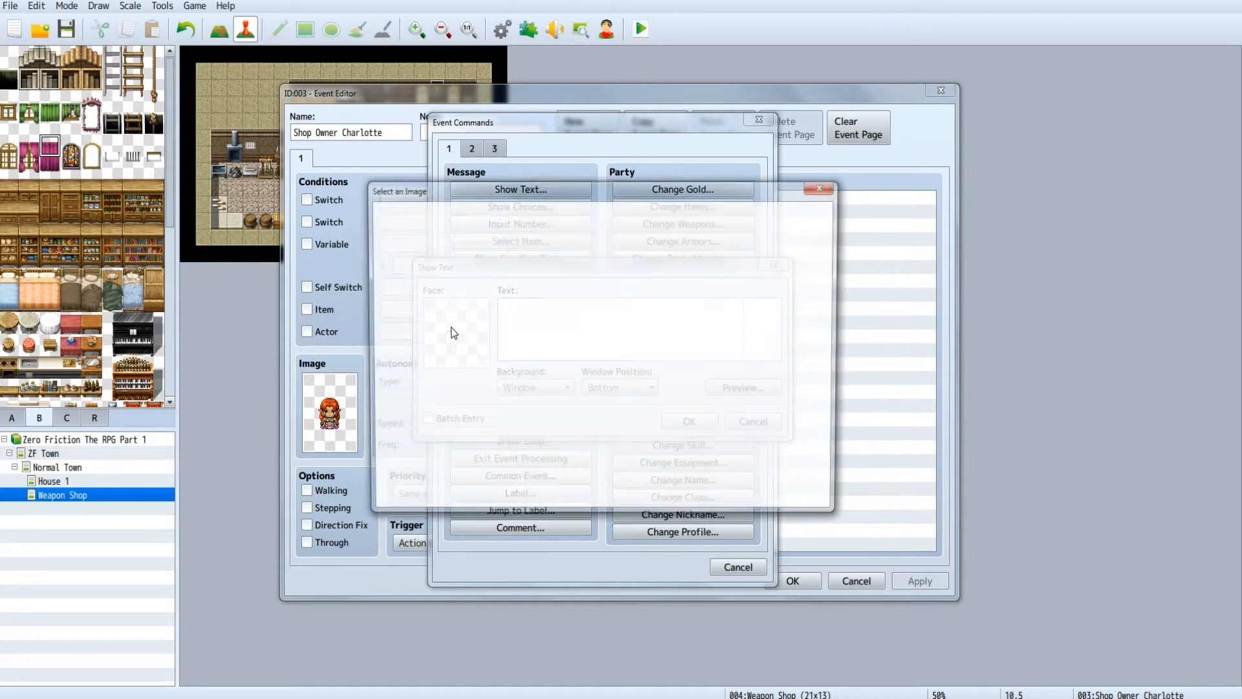
left_click(413, 227)
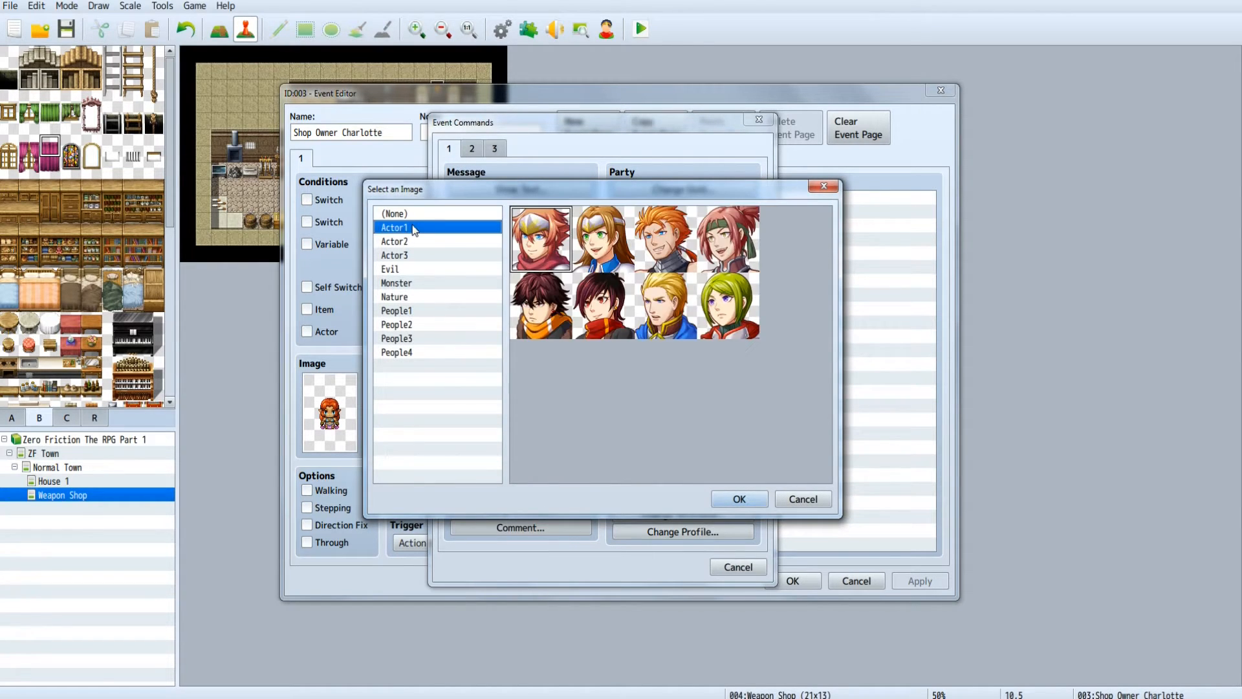
left_click(419, 241)
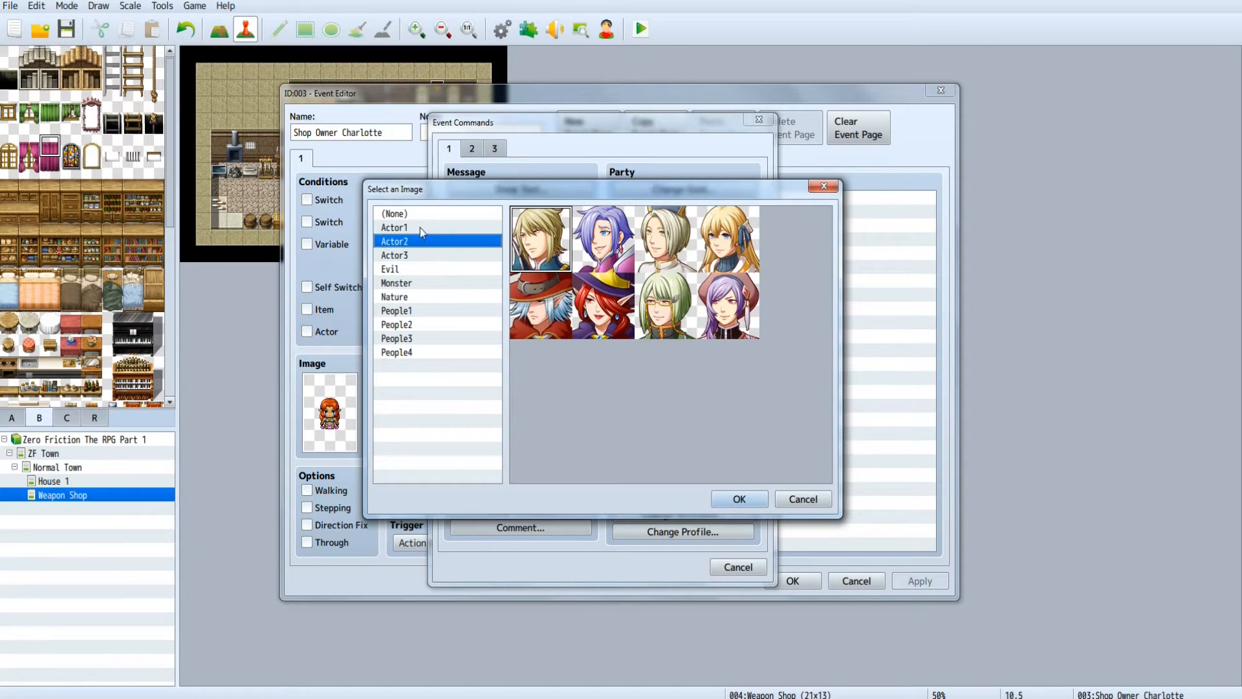
left_click(421, 227)
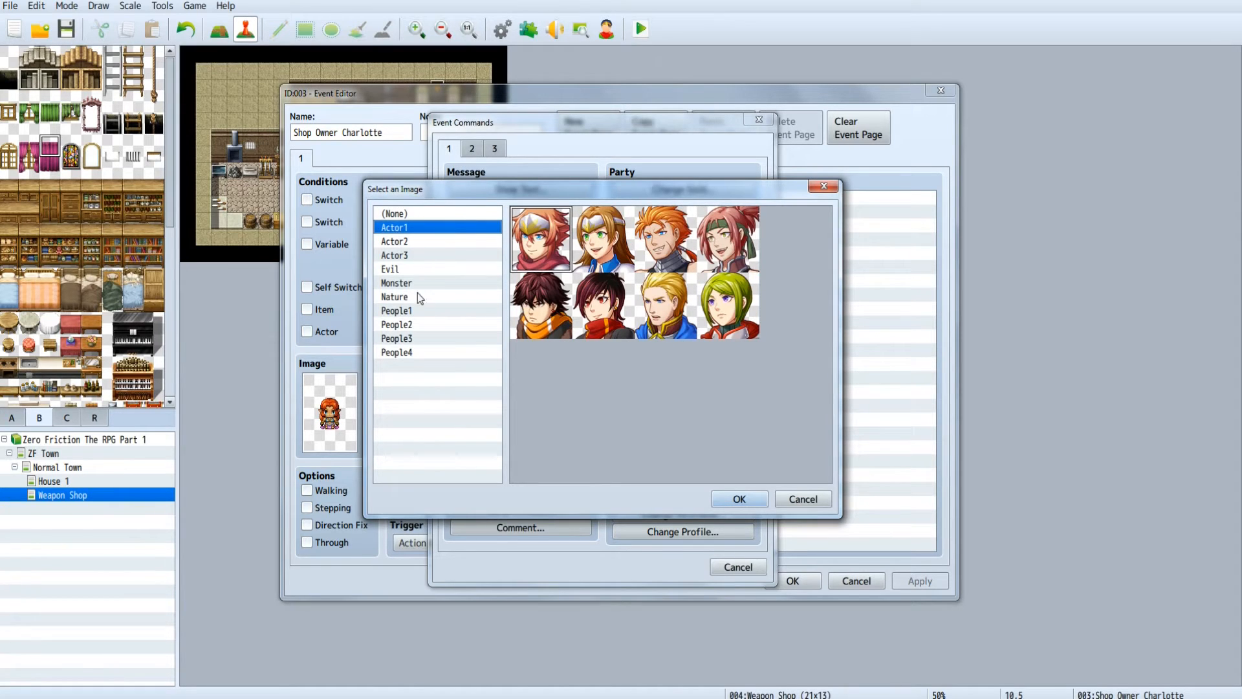
left_click(420, 311)
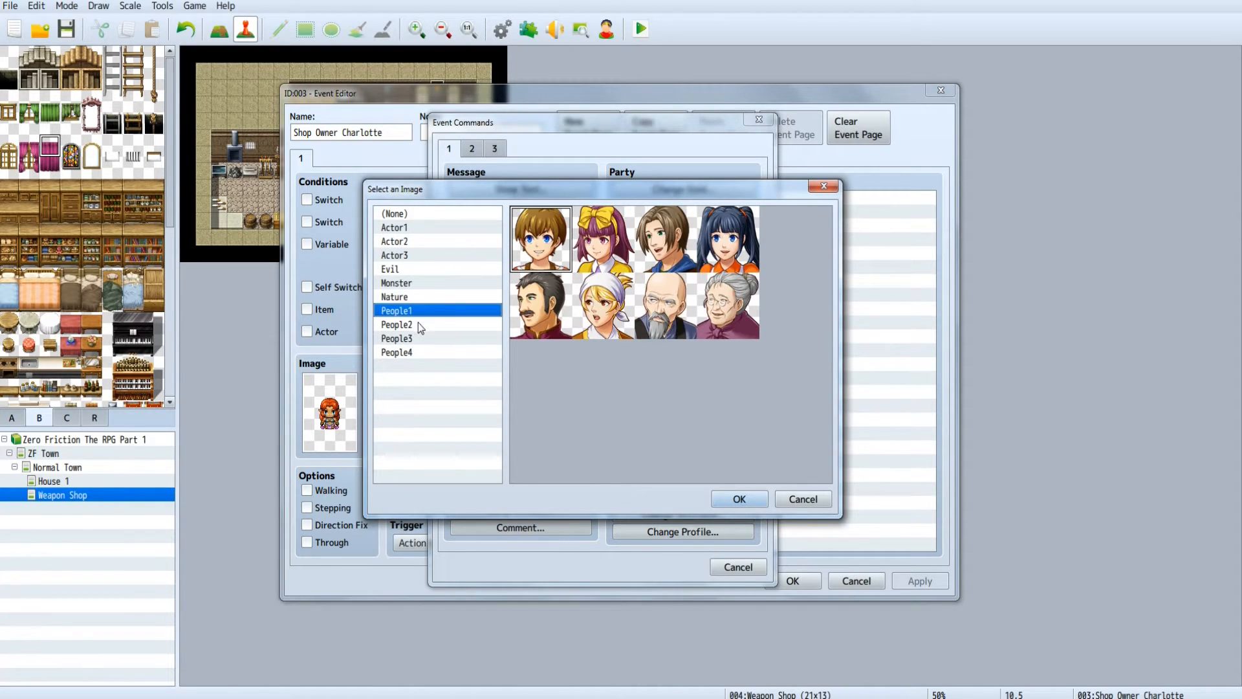
left_click(420, 325)
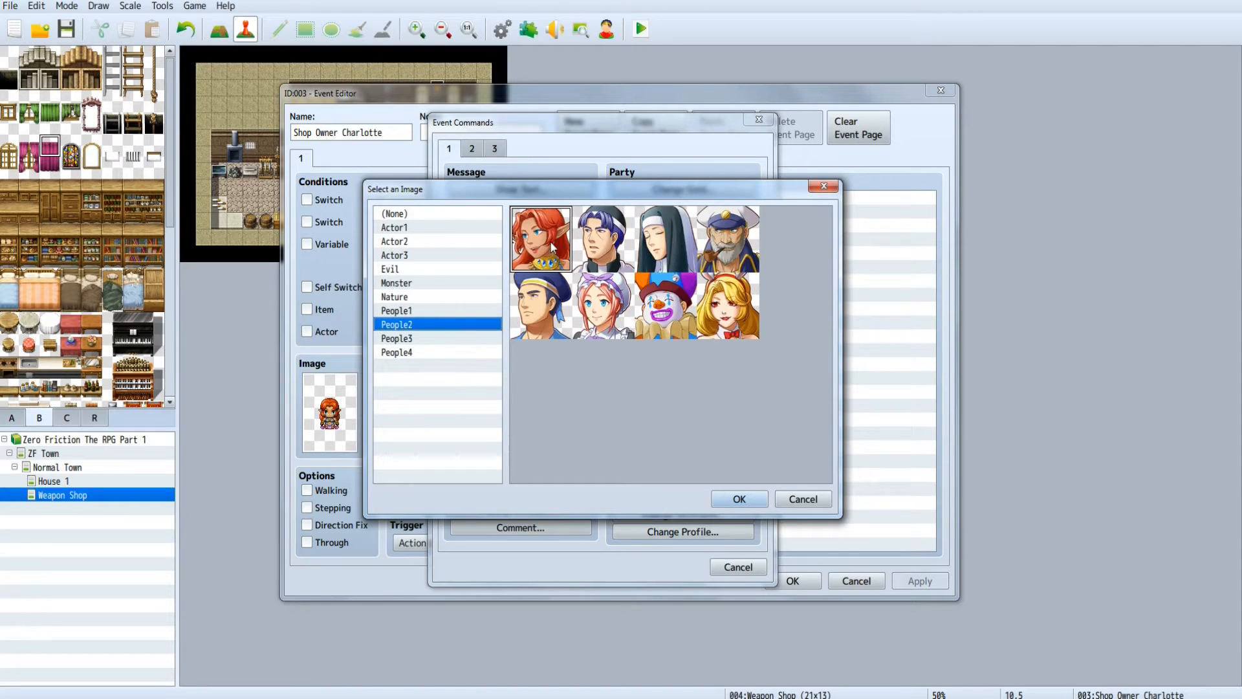
left_click(595, 248)
left_click(547, 246)
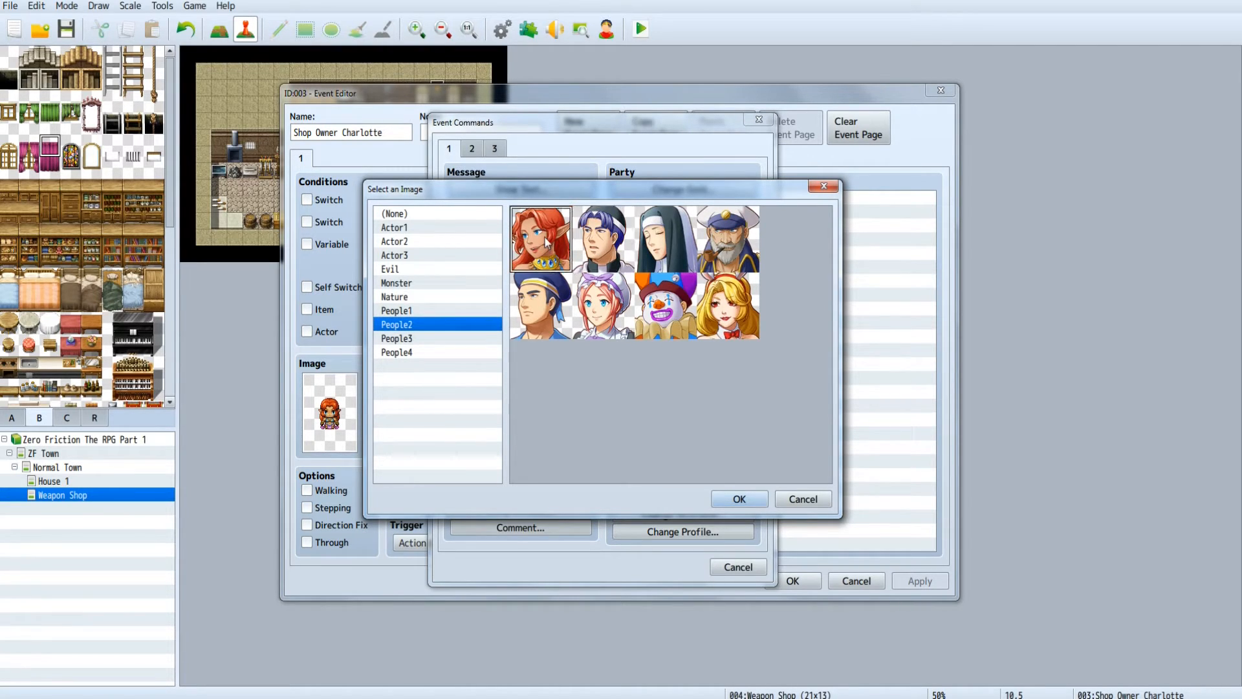
left_click(738, 497)
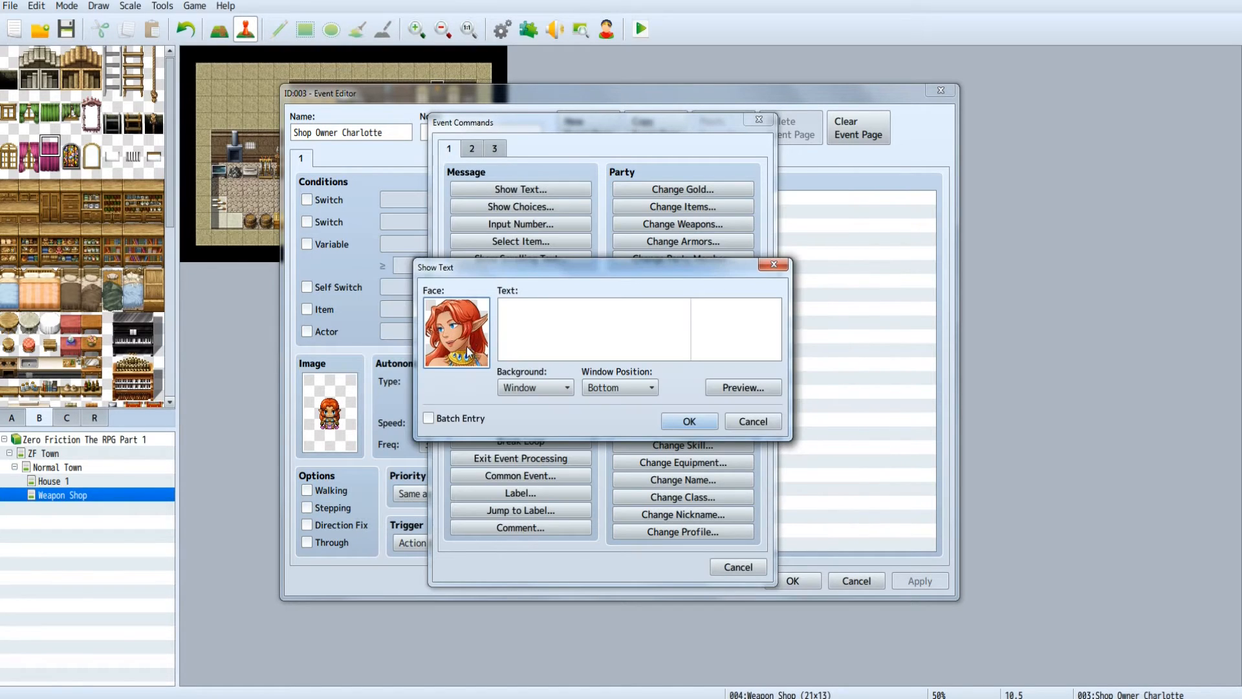
- Enter the message "Hey how are you. Check out my groovy stuff." and add the text command to the event
left_click(502, 307)
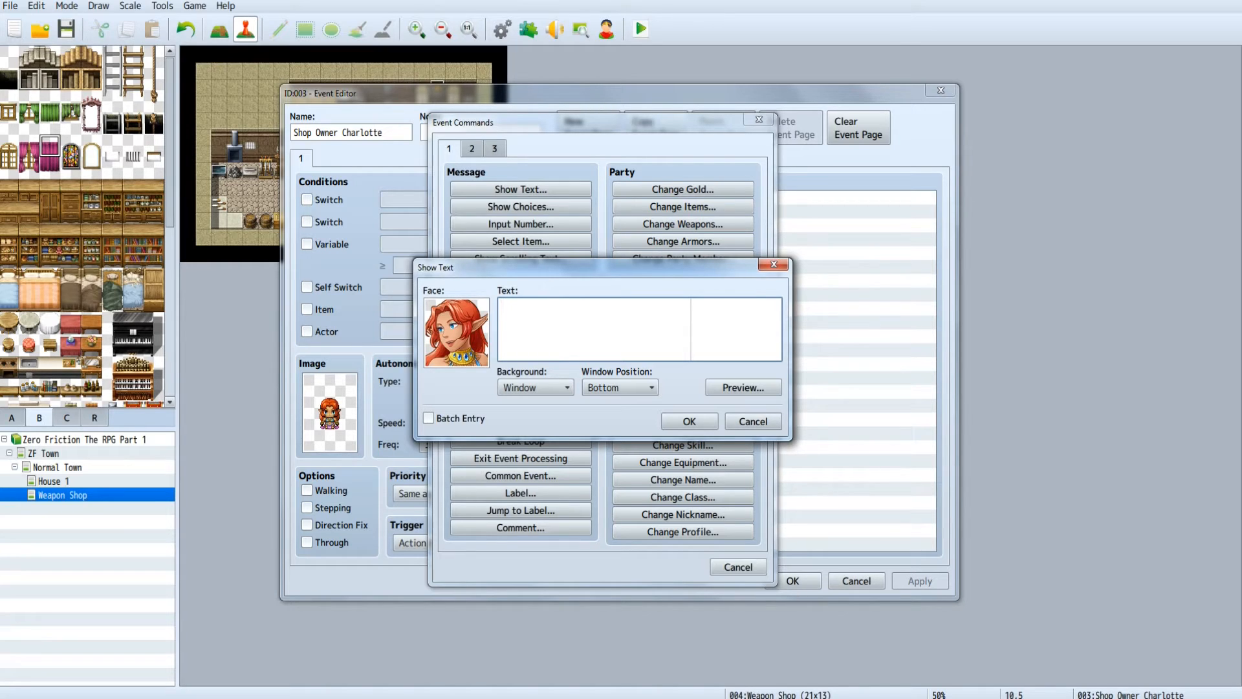
type("Hey")
key("BackSpace")
type("y")
type("how are you. Check out my groovy stuff.")
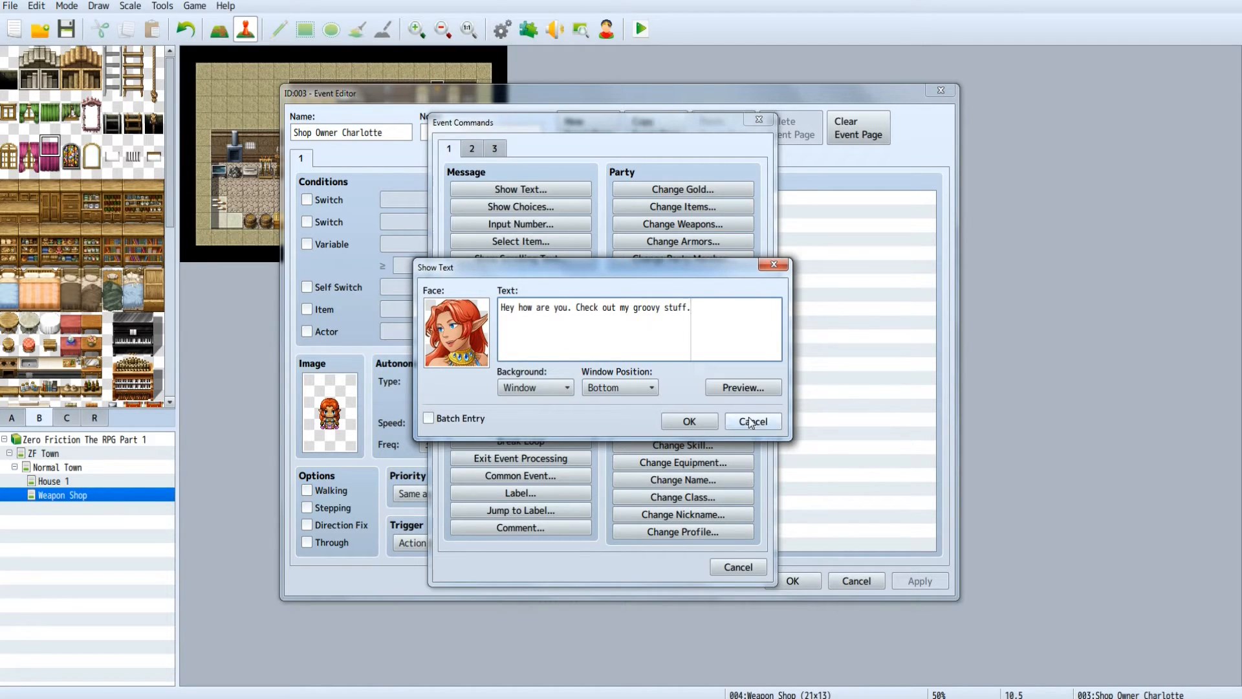
left_click(687, 426)
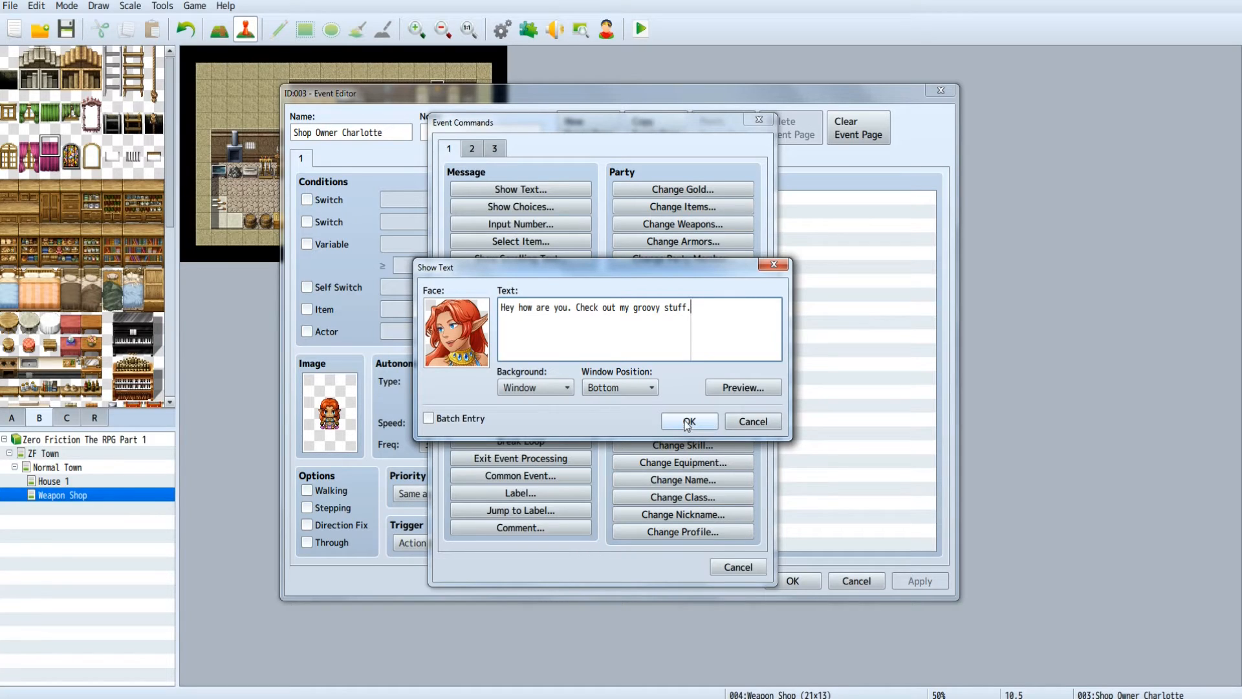
left_click(688, 422)
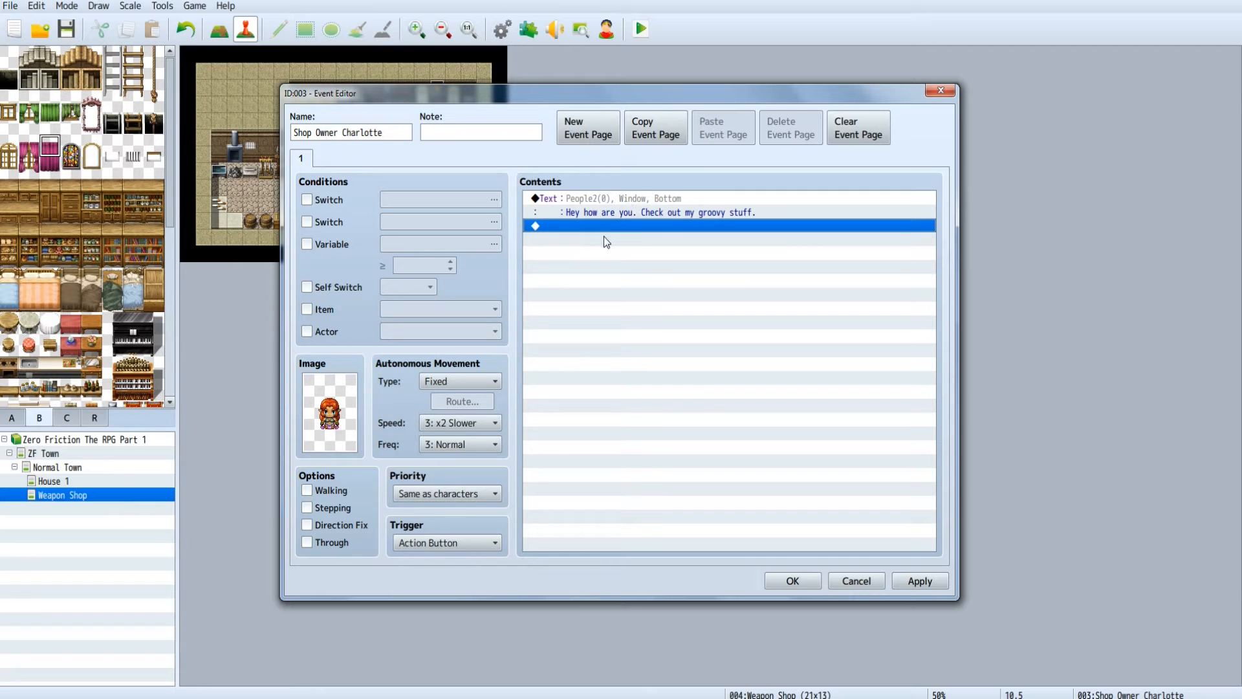
- Start a Shop Processing command on the empty contents line below the greeting text
double_click(565, 228)
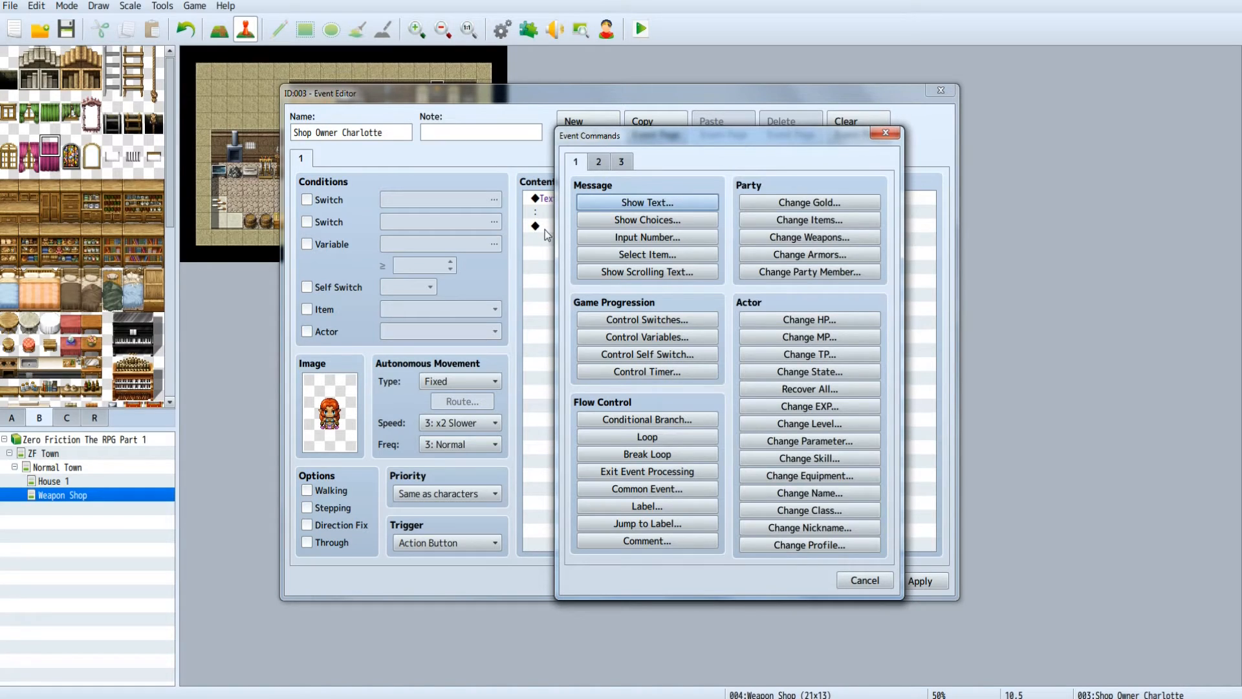
left_click(664, 221)
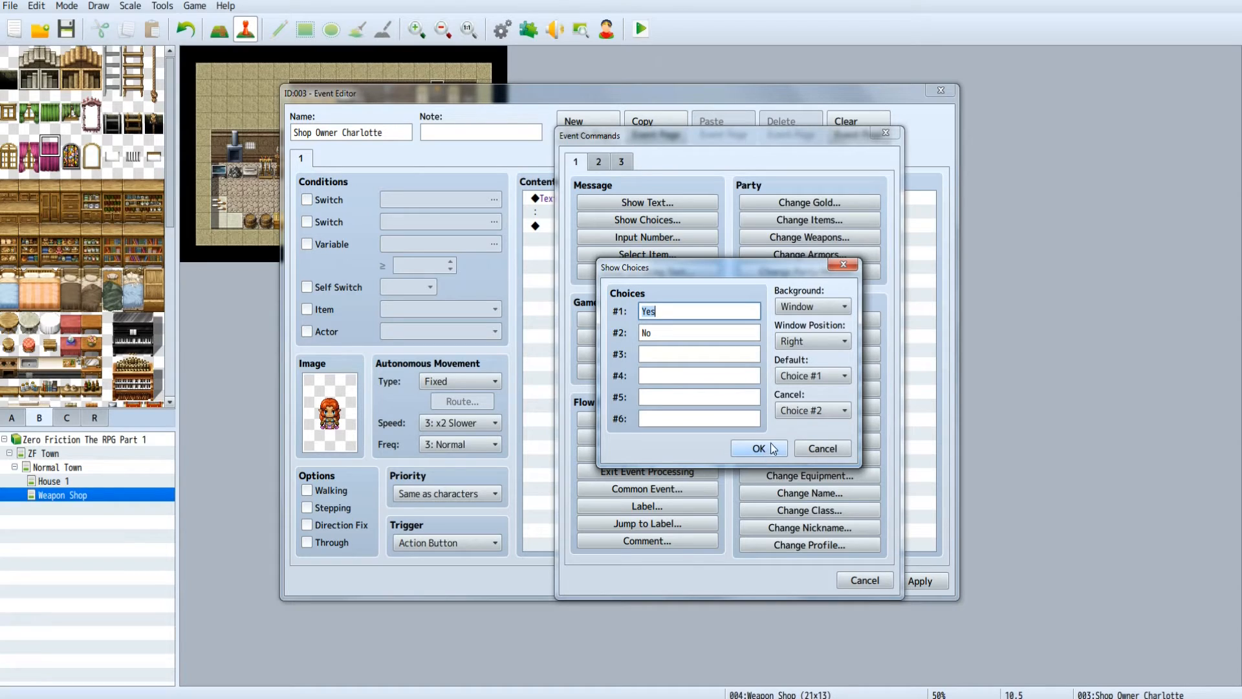
left_click(823, 449)
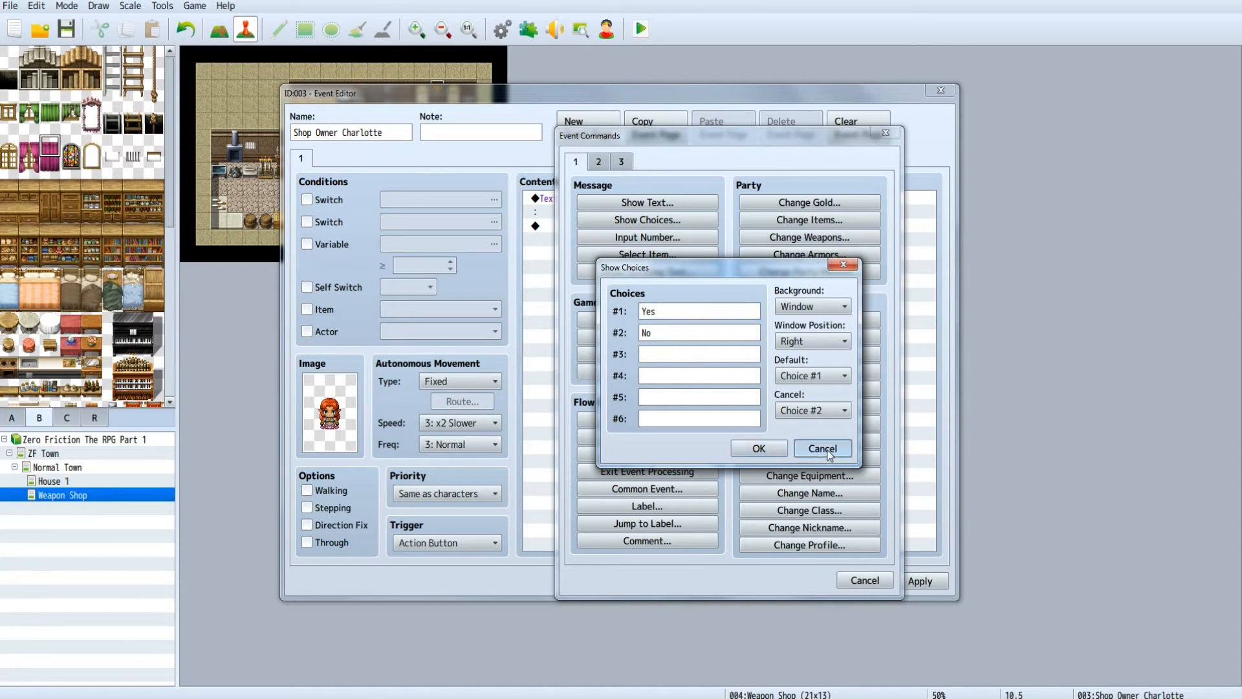
left_click(599, 161)
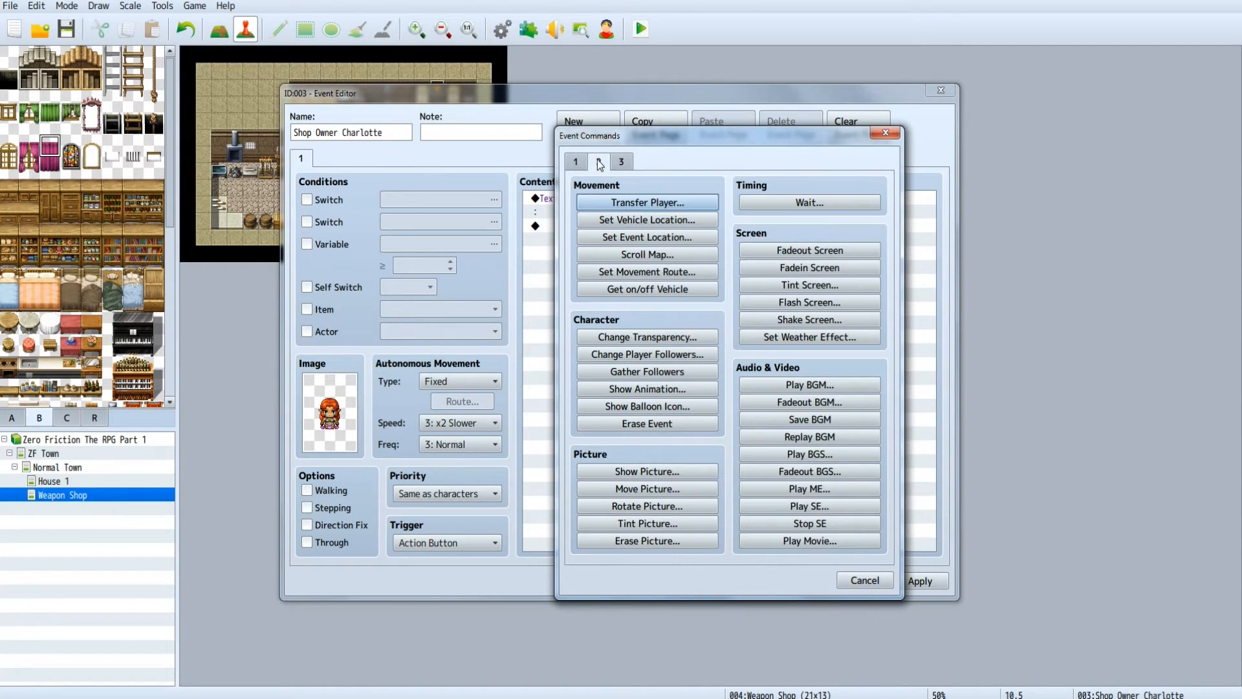
left_click(580, 163)
left_click(594, 163)
left_click(622, 161)
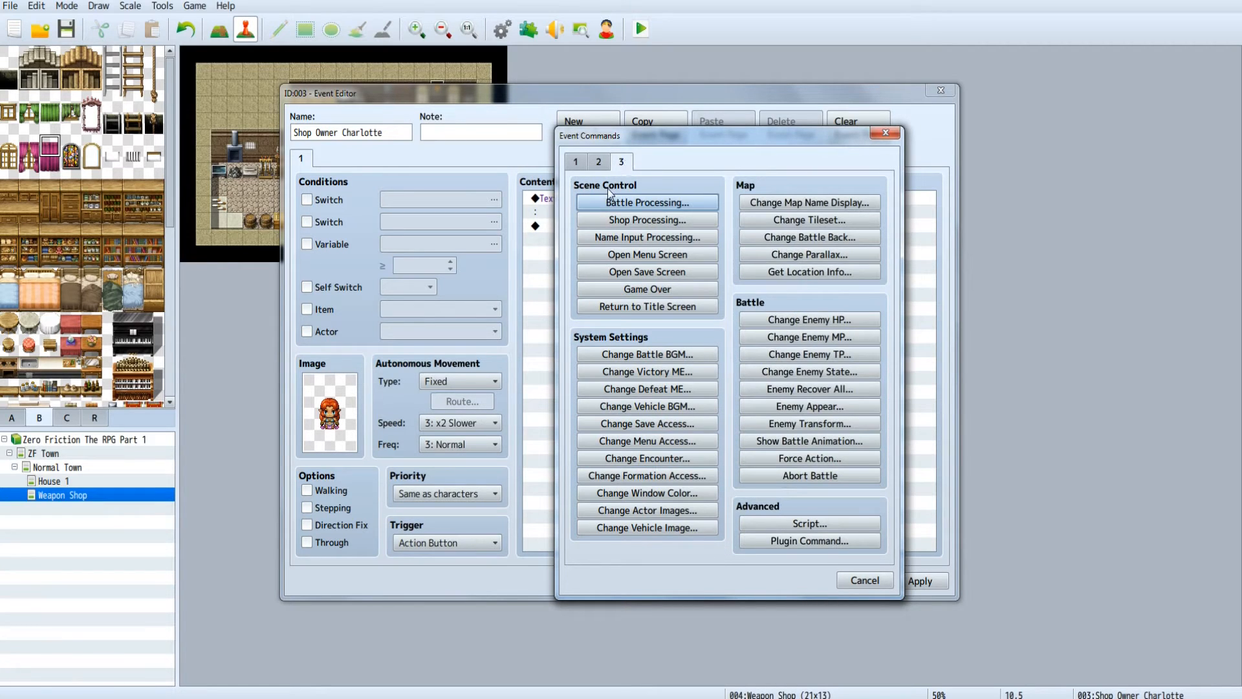
left_click(641, 222)
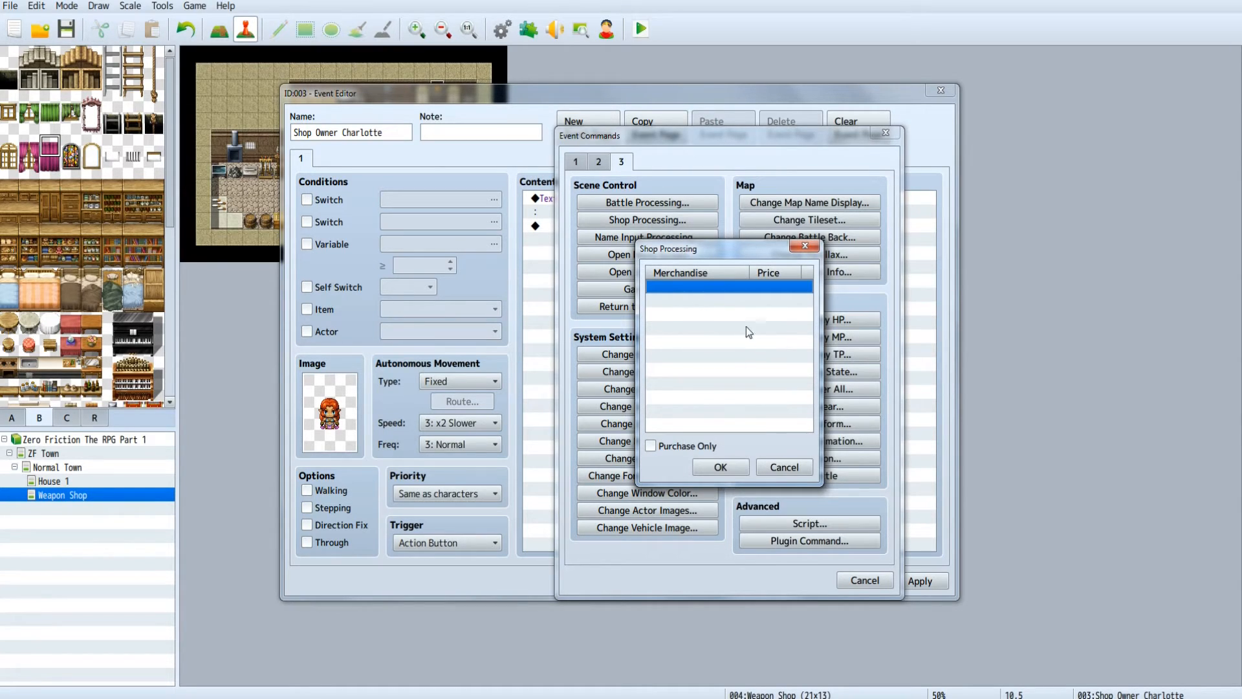
- Add the item Potion at its standard price to the shop's merchandise list
double_click(671, 290)
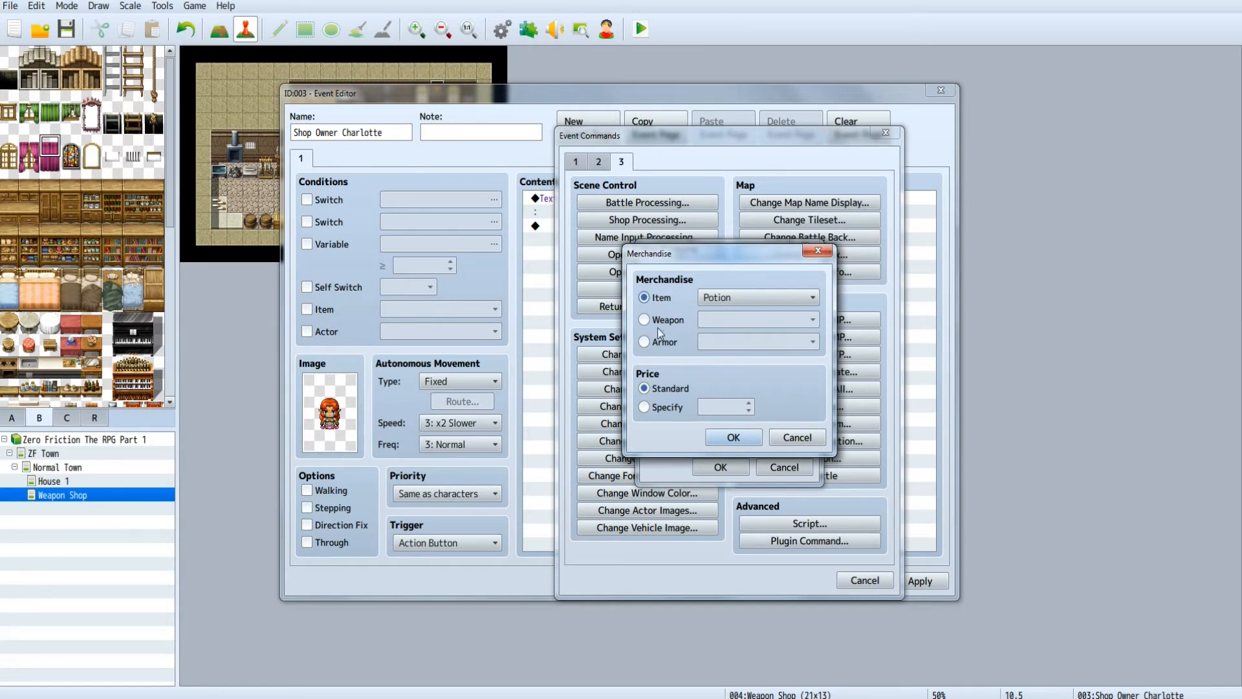
left_click_drag(677, 265, 871, 200)
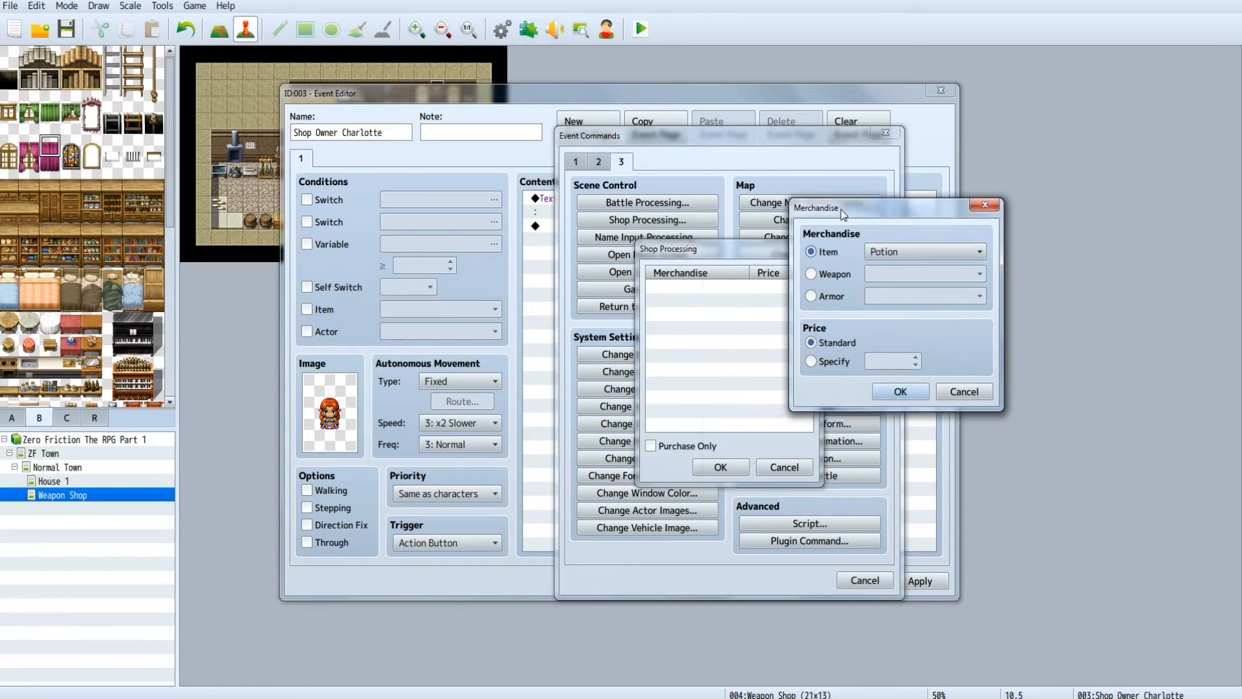
left_click(811, 269)
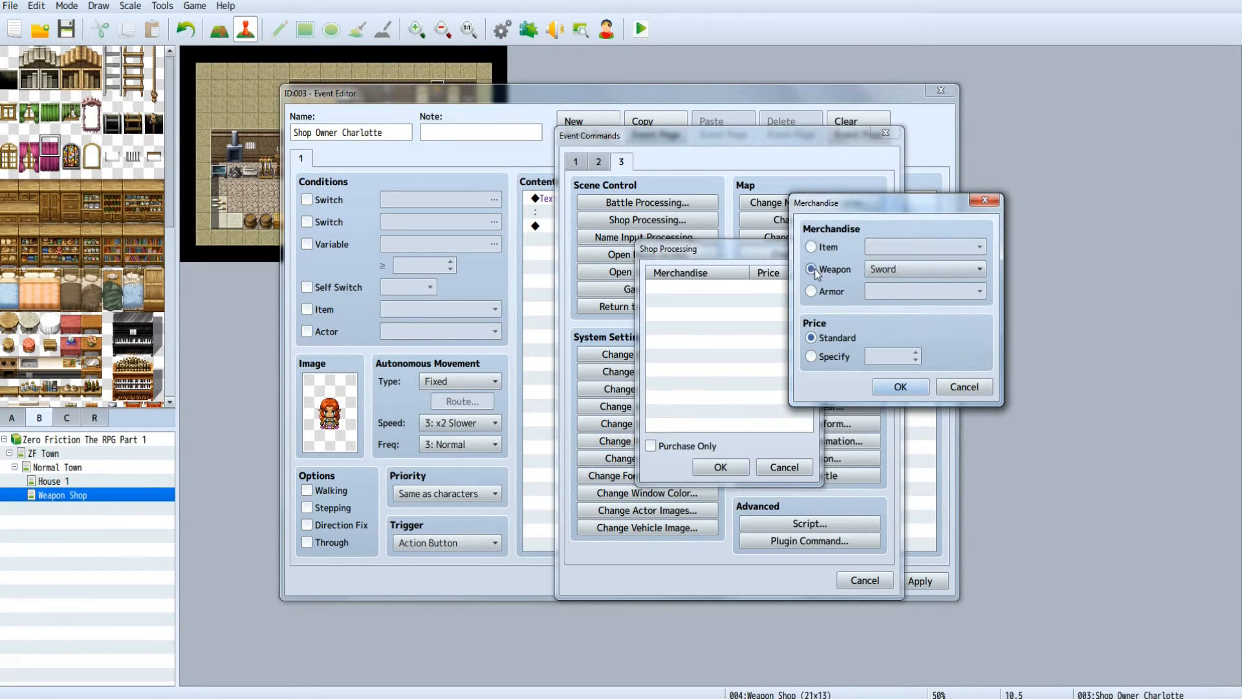
left_click(812, 292)
left_click(813, 270)
left_click(810, 247)
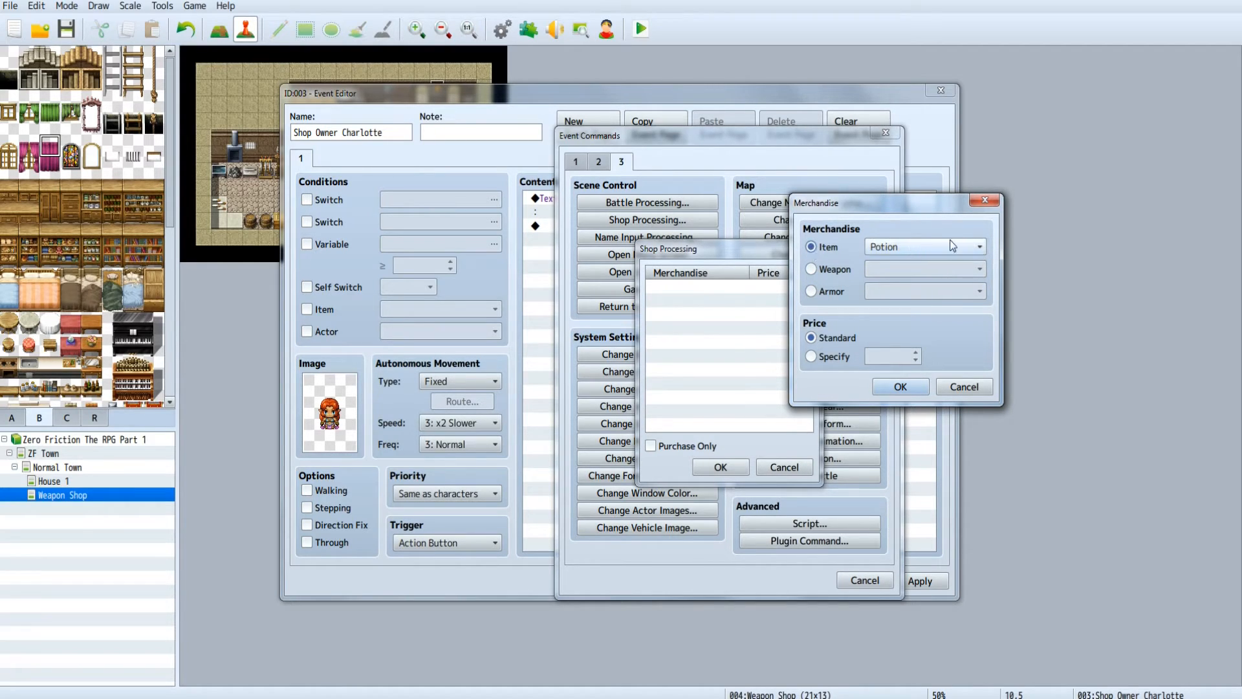
left_click(979, 248)
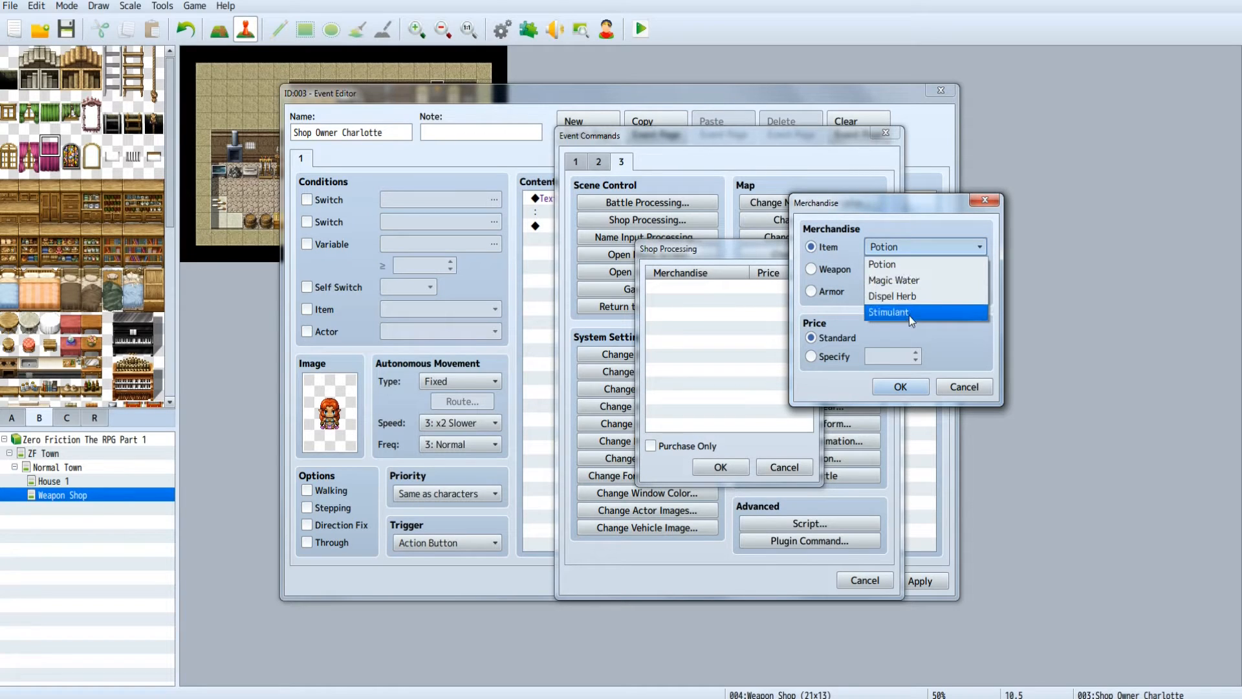
left_click(915, 265)
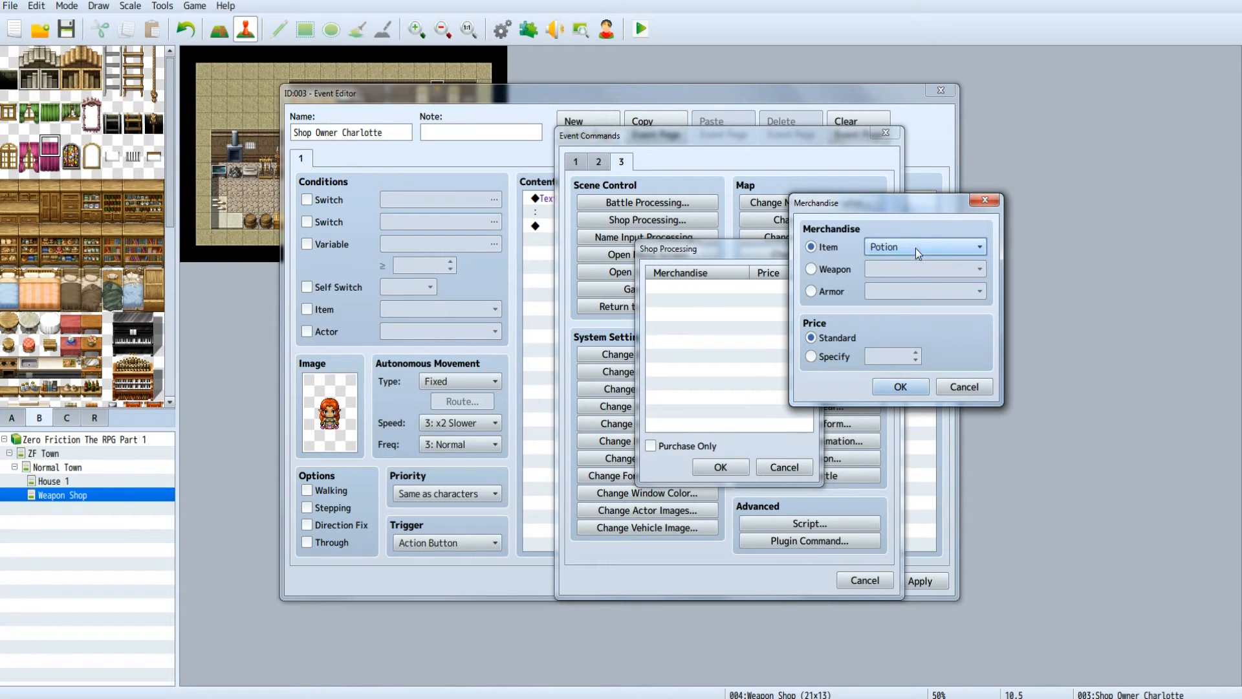
left_click(967, 249)
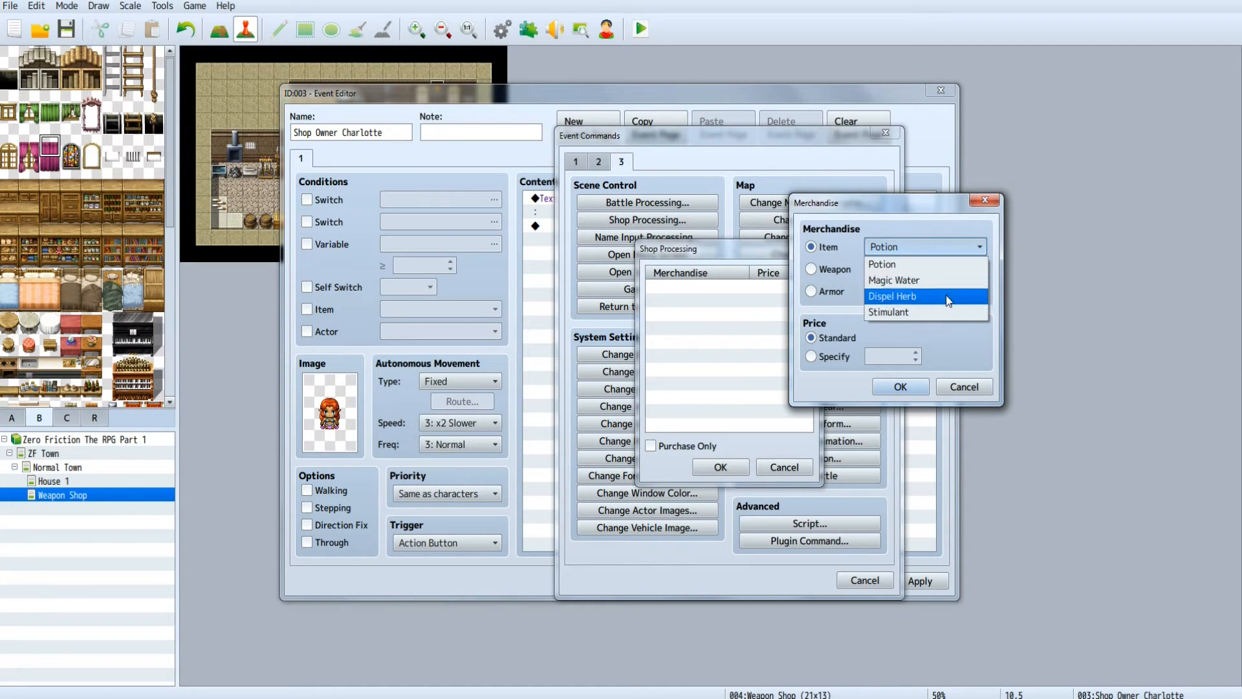
left_click(917, 263)
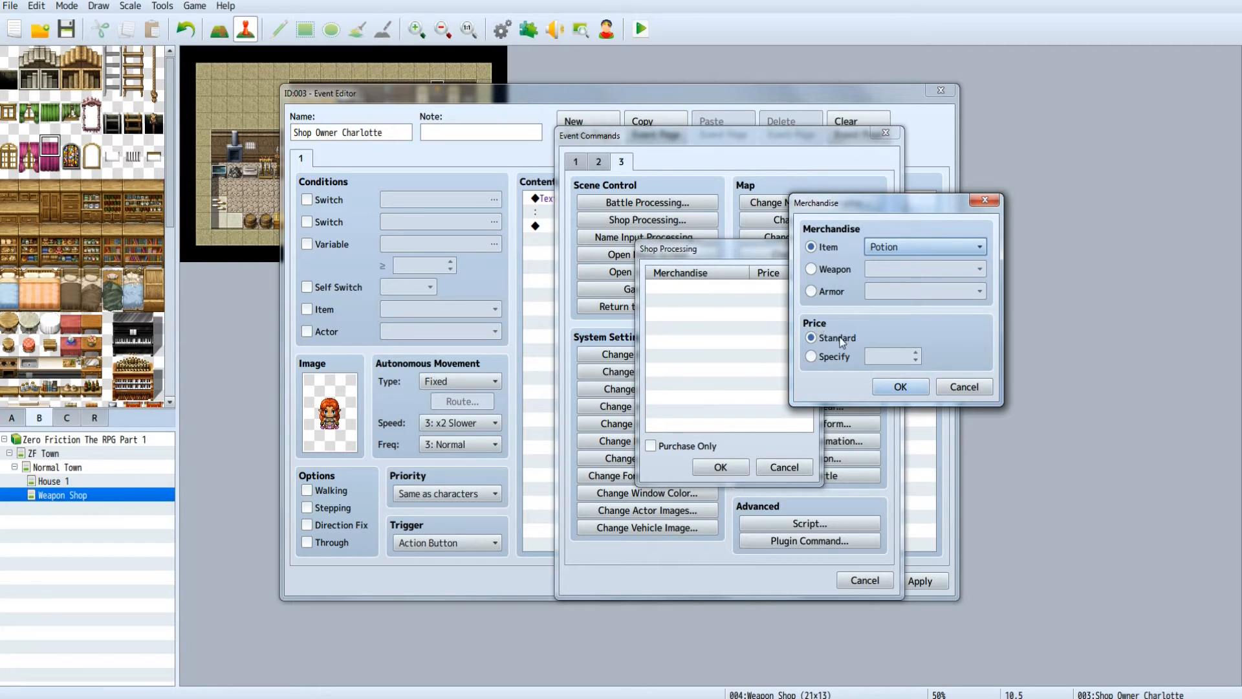
left_click(901, 387)
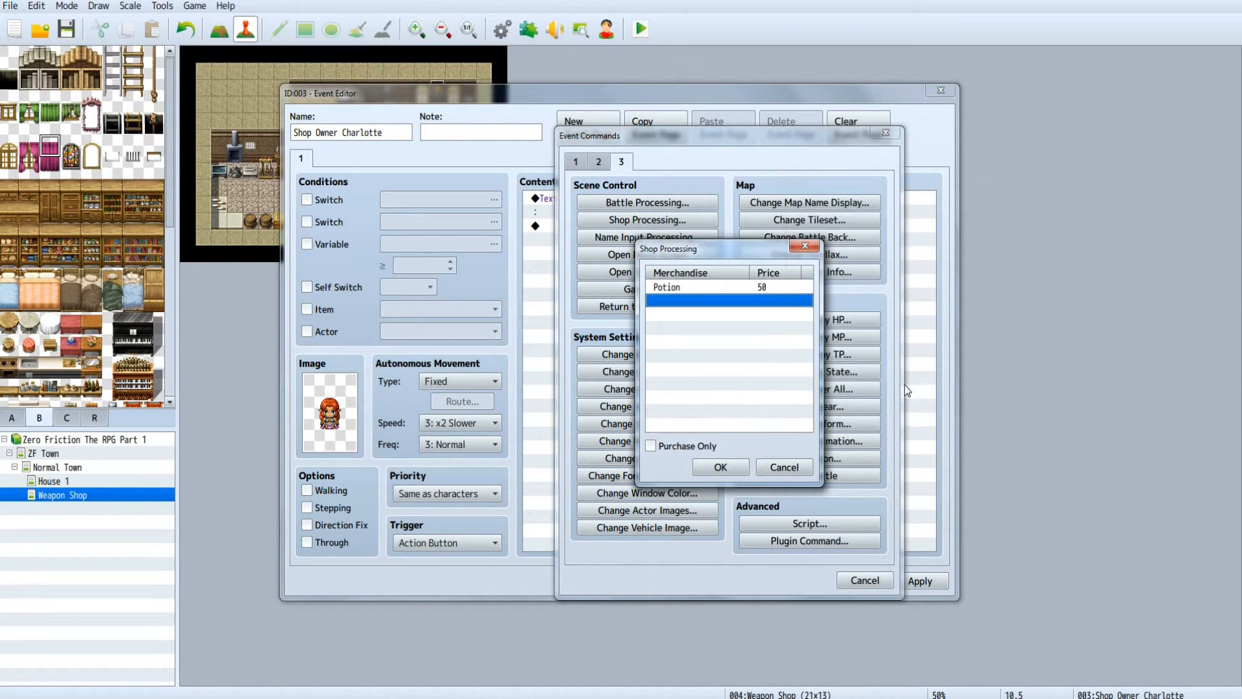
- Add the weapon Sword at its standard price to the shop's merchandise list
double_click(681, 301)
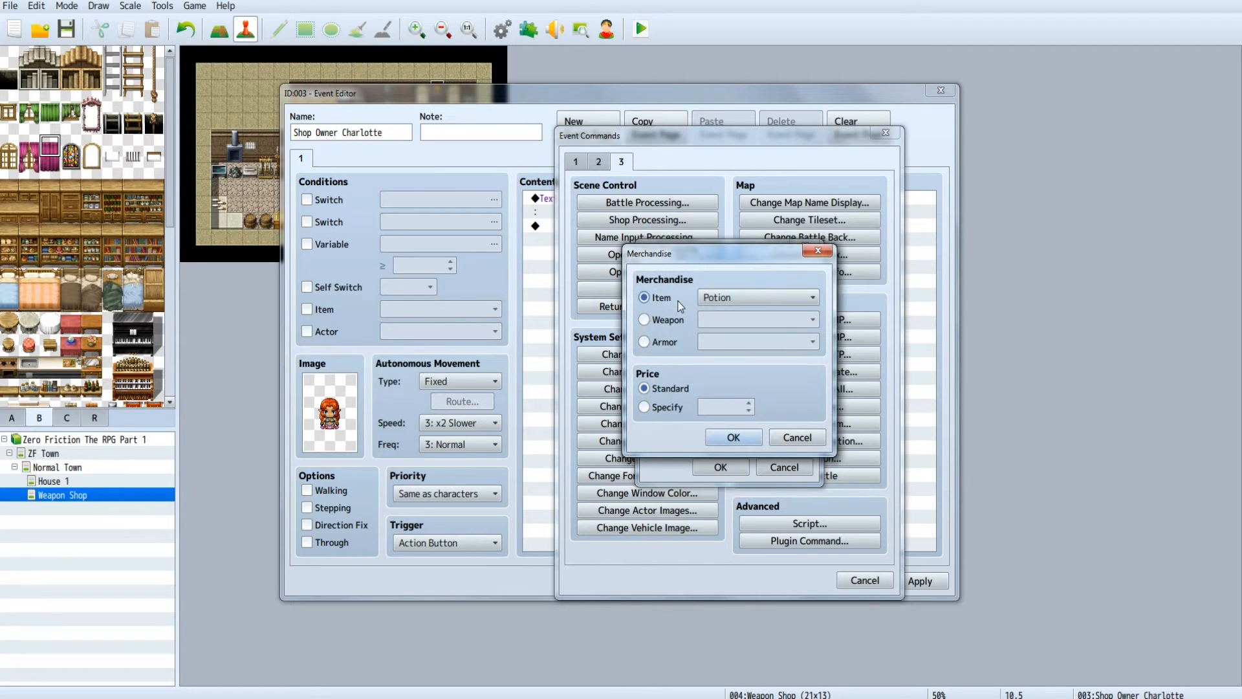
left_click(646, 320)
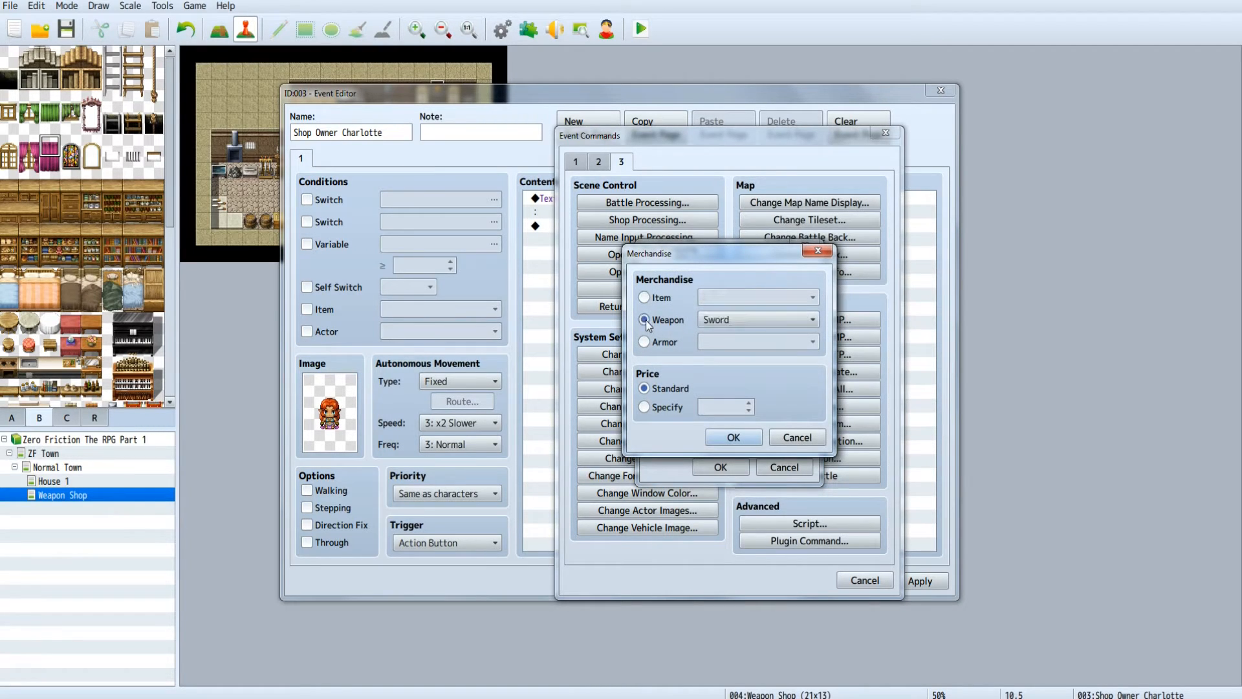
left_click(803, 319)
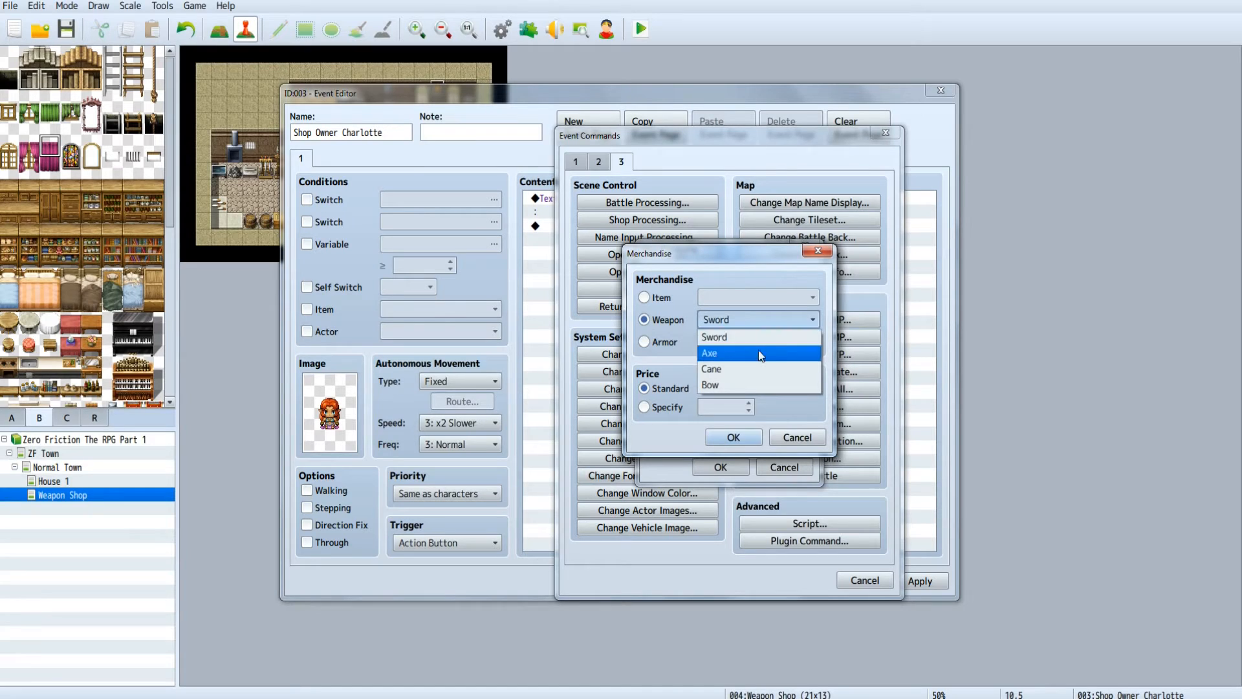
left_click(744, 337)
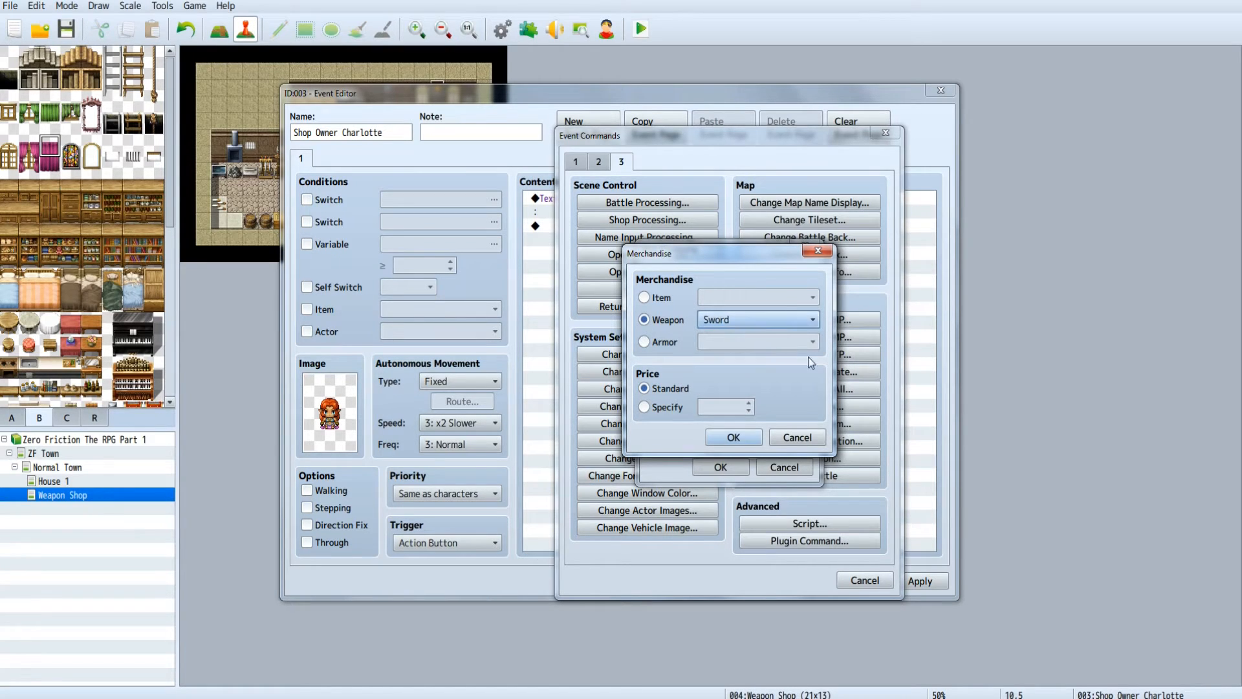
left_click(728, 443)
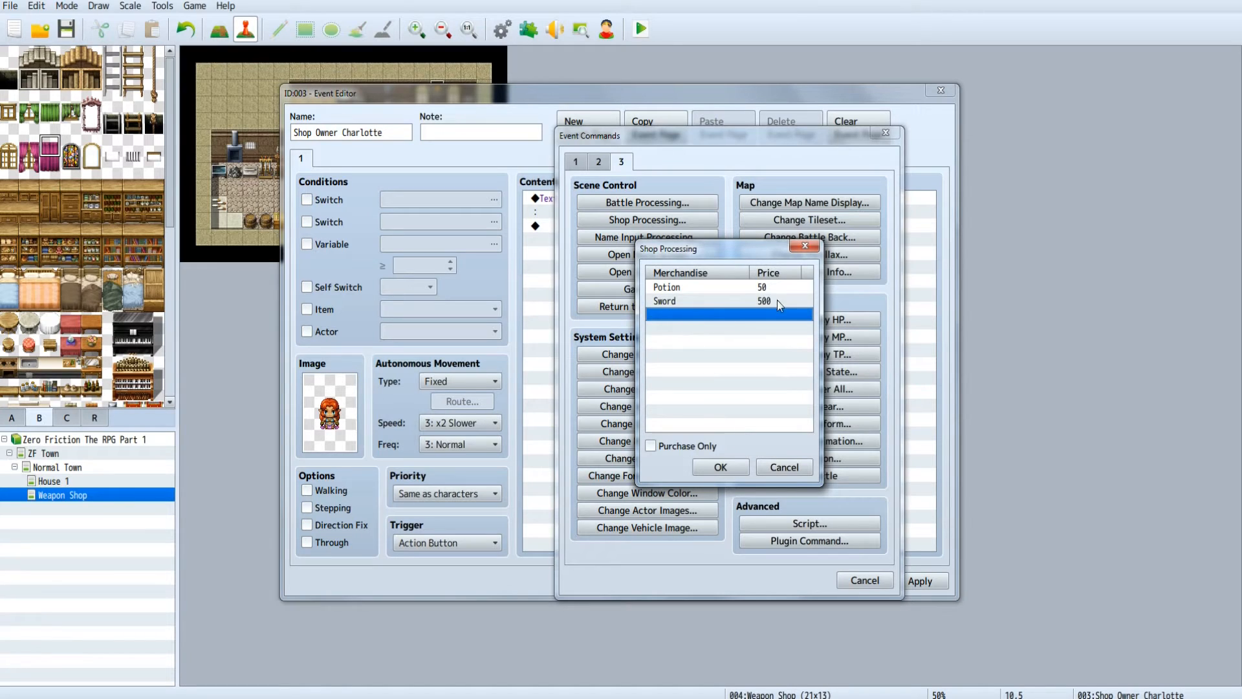
- Add the armor Hat at its standard price to the merchandise and insert the Shop Processing command into the event
double_click(670, 316)
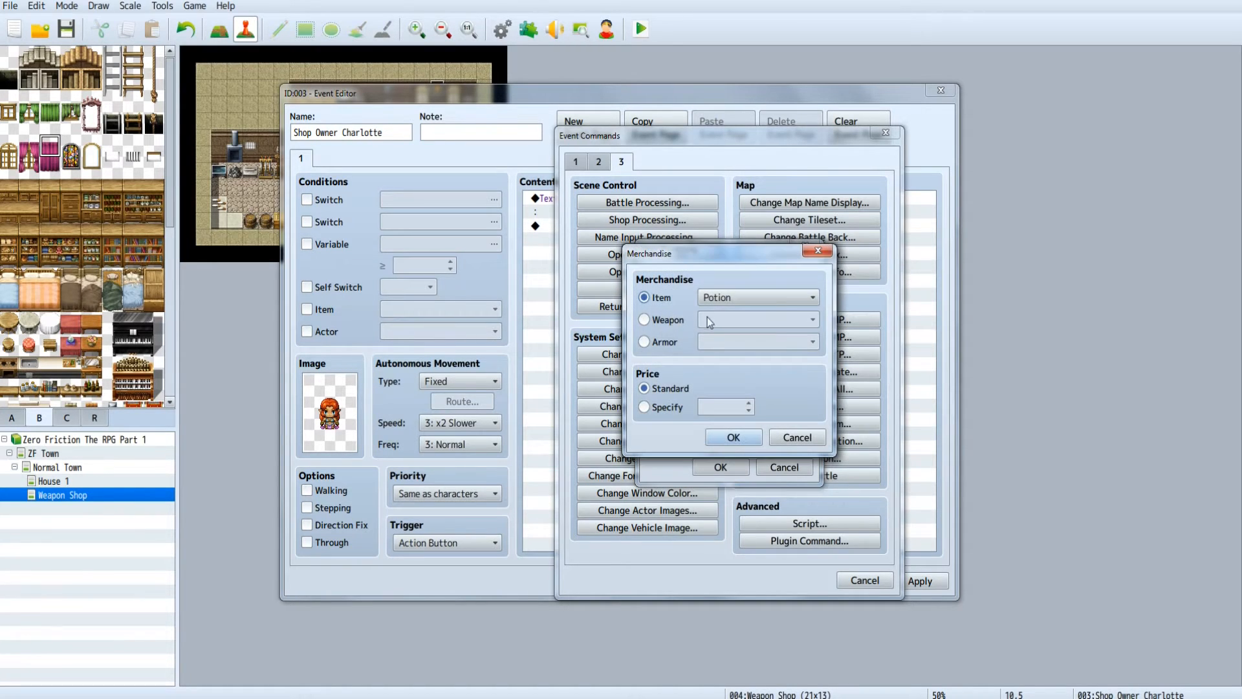
left_click(645, 341)
left_click(771, 343)
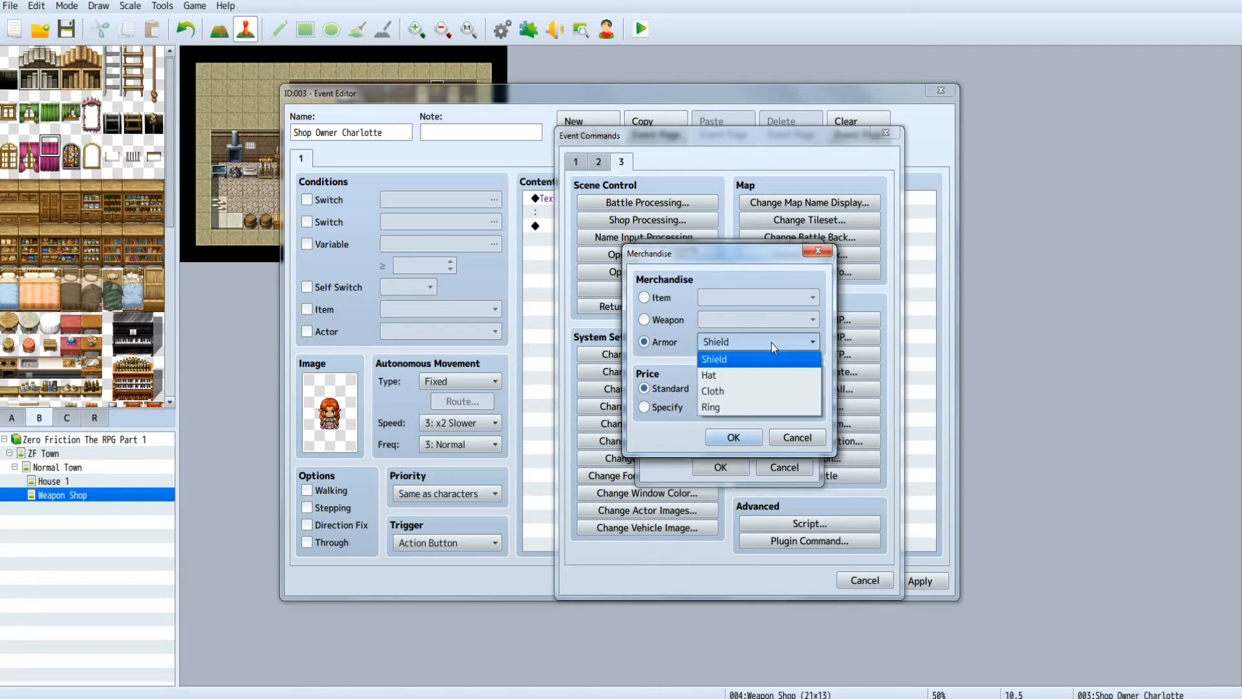
left_click(750, 375)
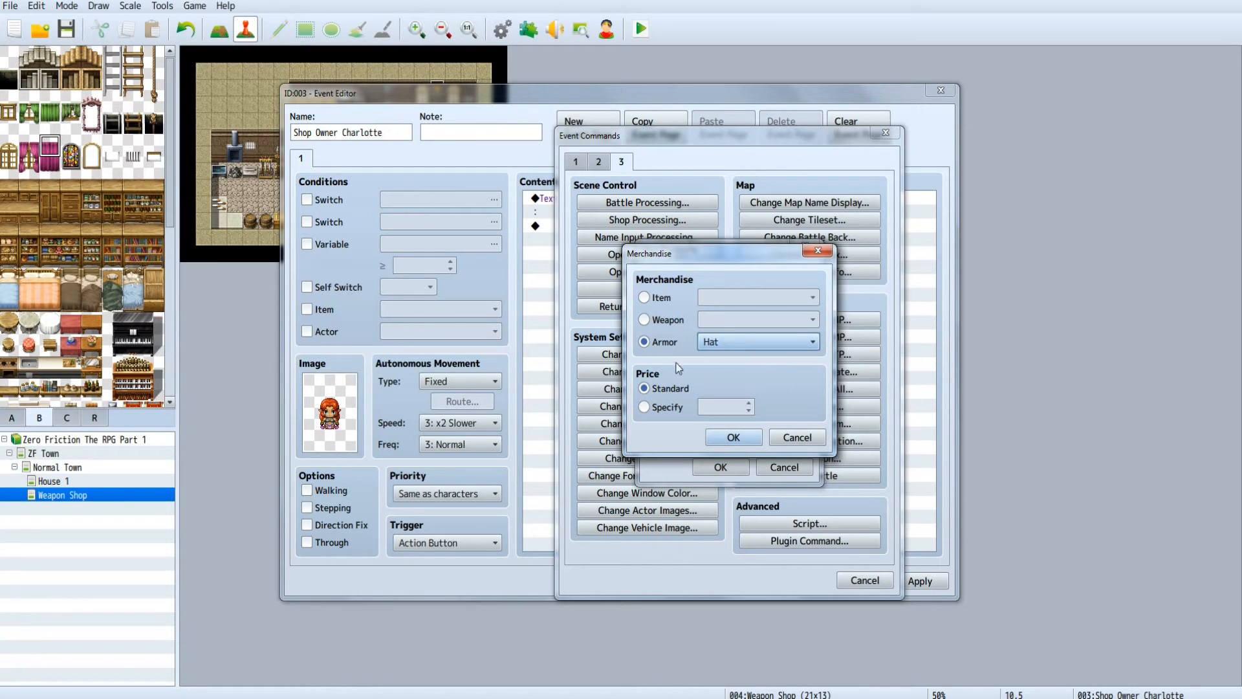
left_click(734, 437)
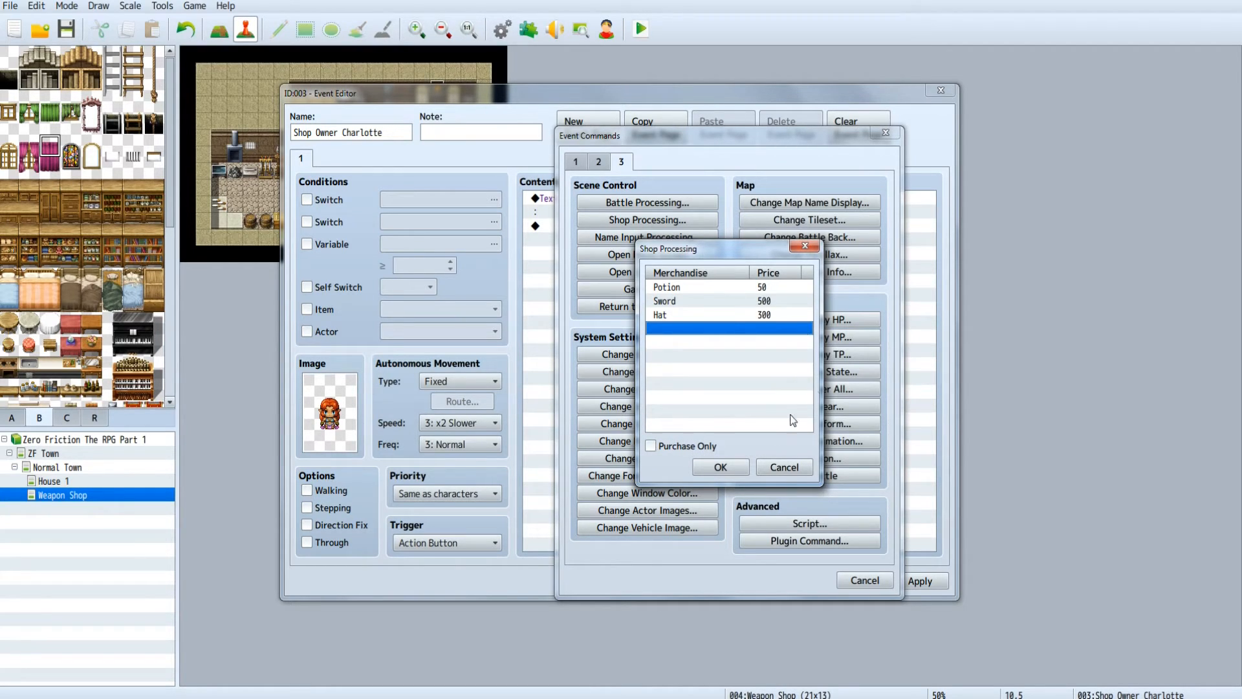
left_click(727, 463)
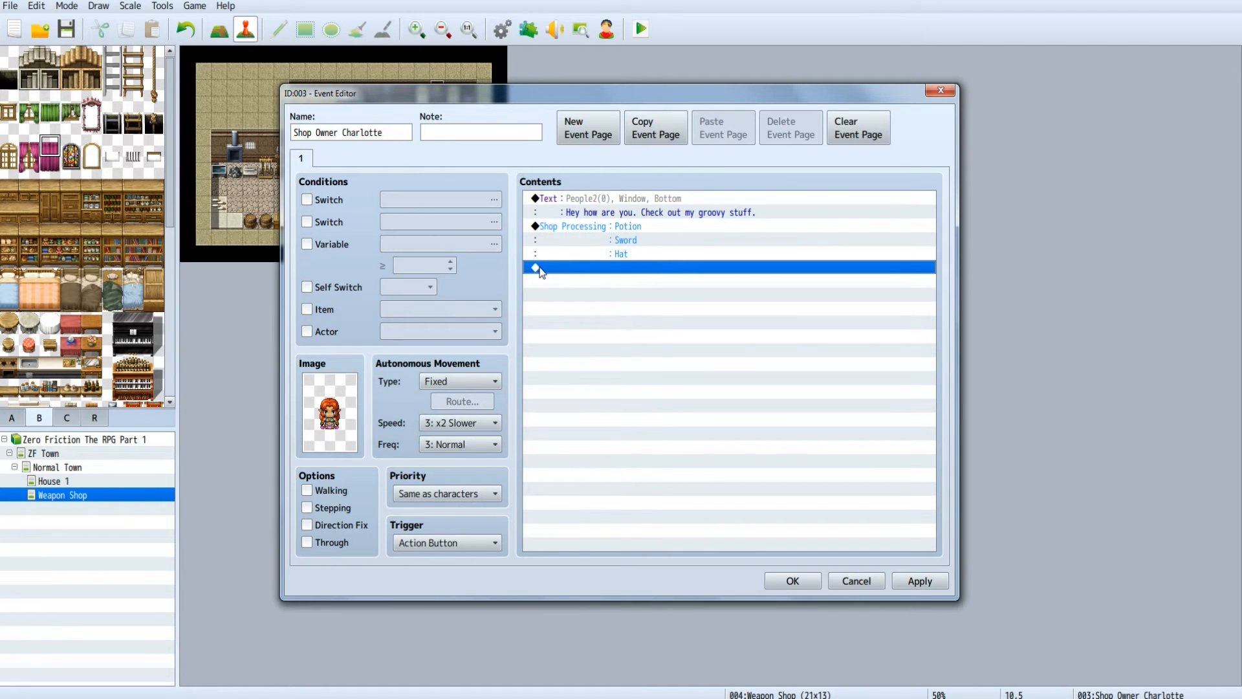
- Cut the Shop Processing command from the event contents and paste it back below the greeting text
left_click(548, 224)
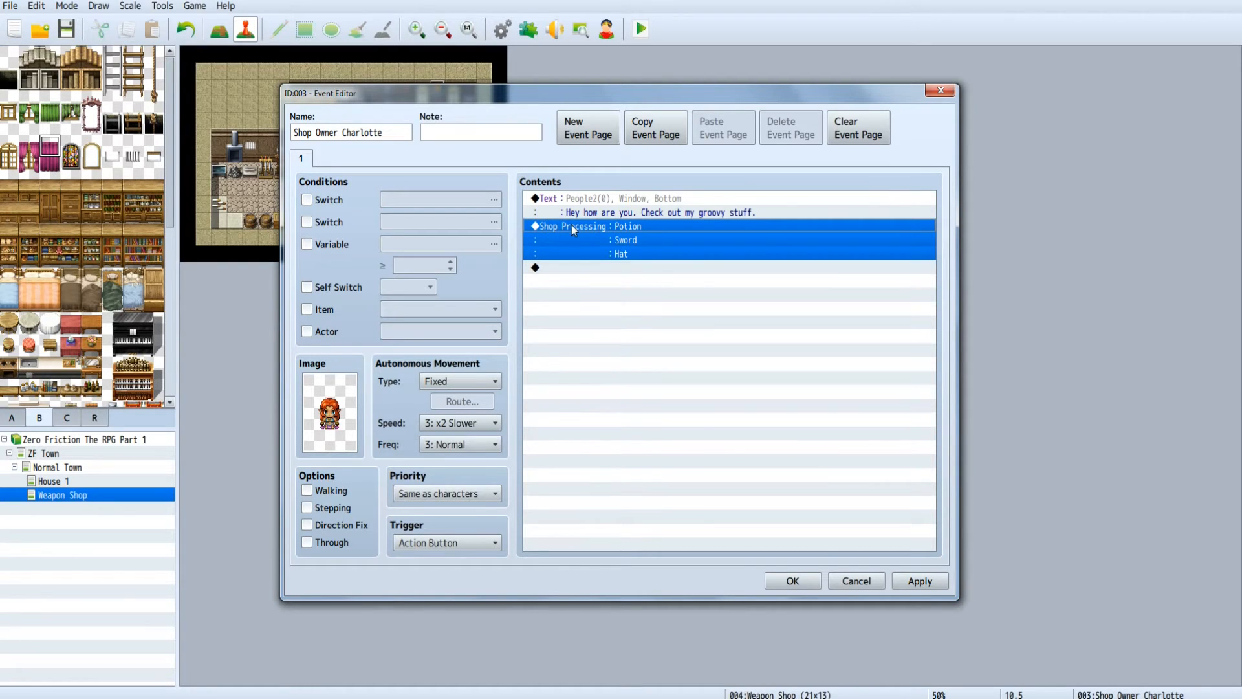
left_click(569, 266)
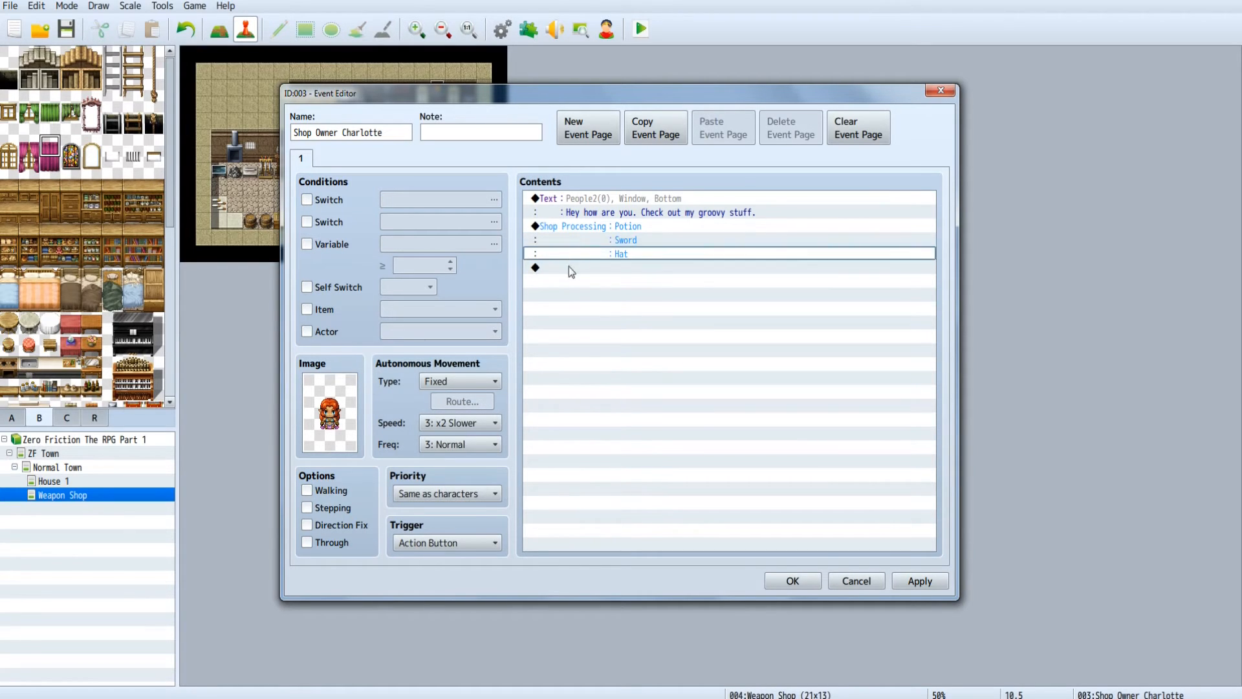
left_click(576, 228)
right_click(569, 226)
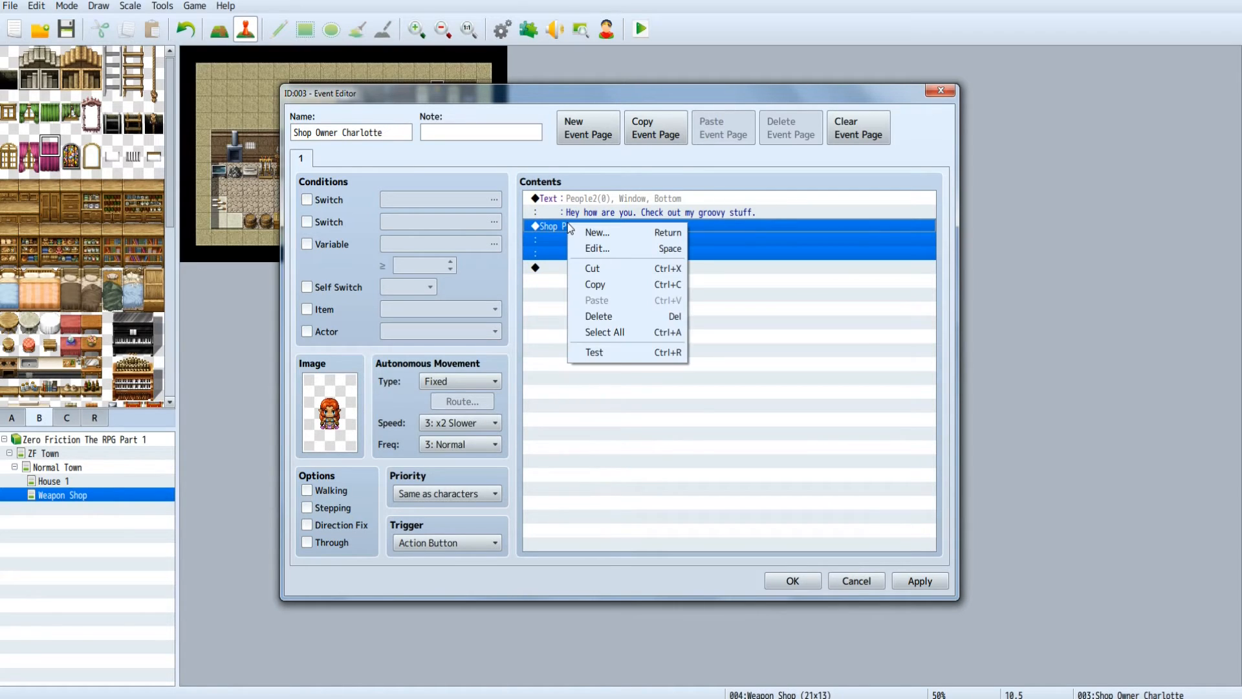
left_click(612, 269)
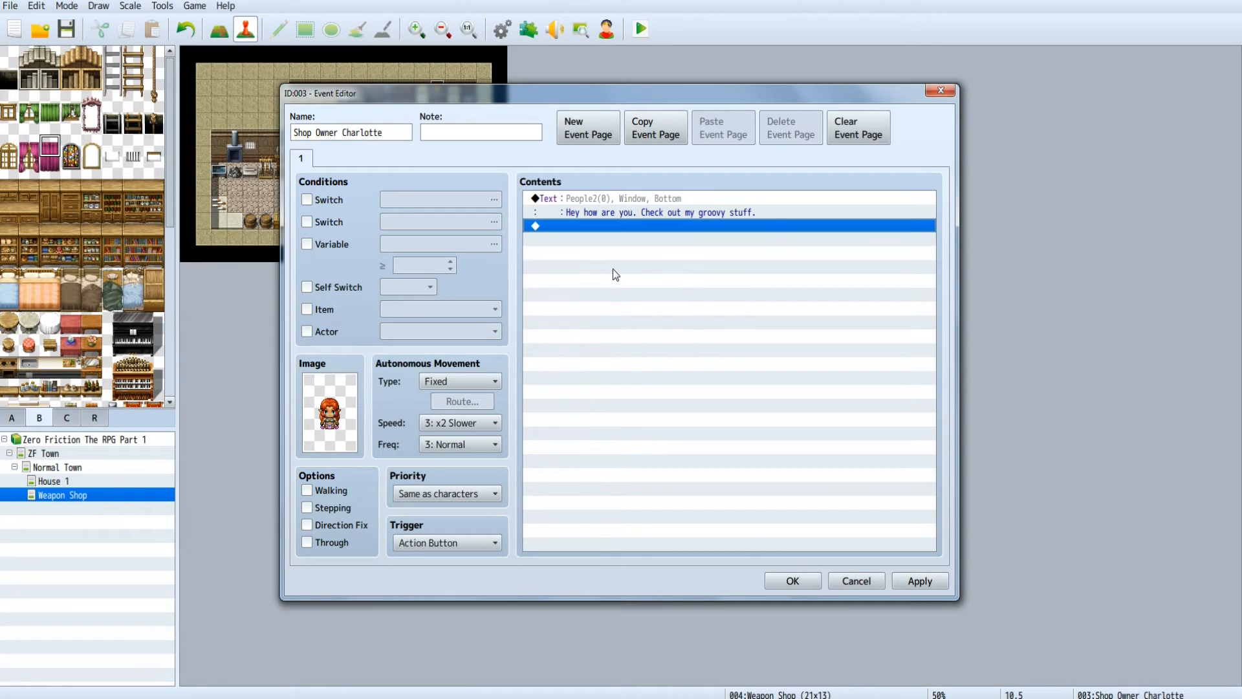
right_click(553, 228)
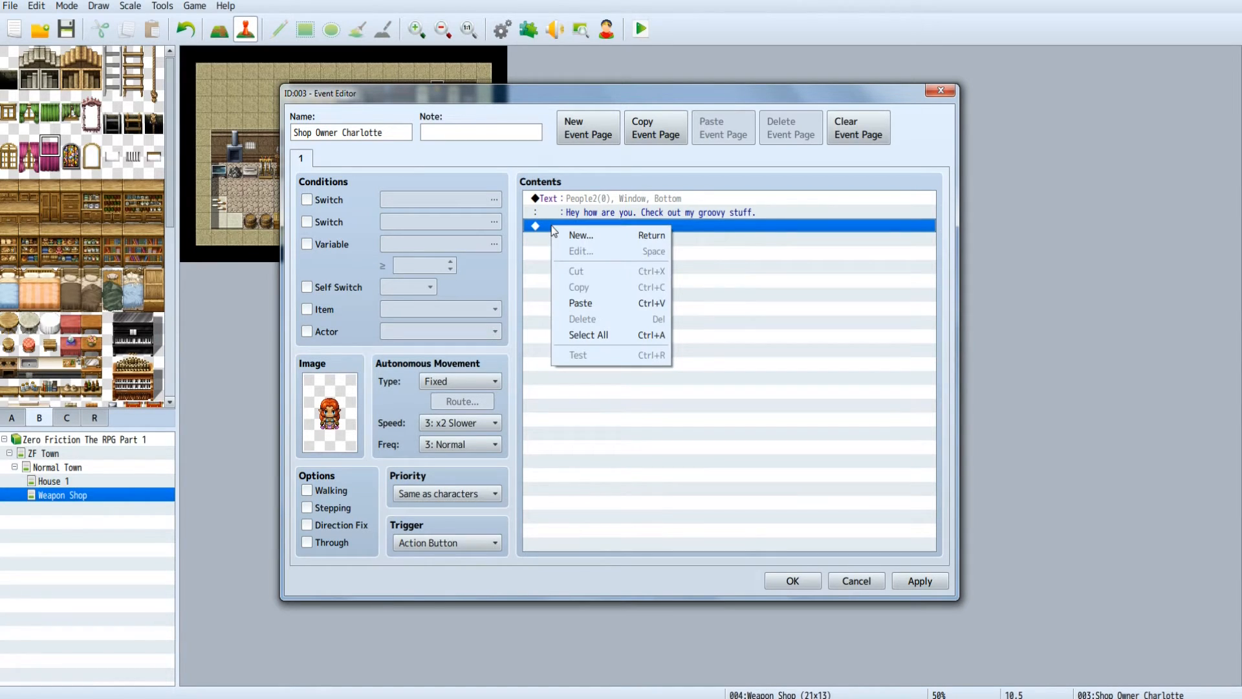
left_click(596, 301)
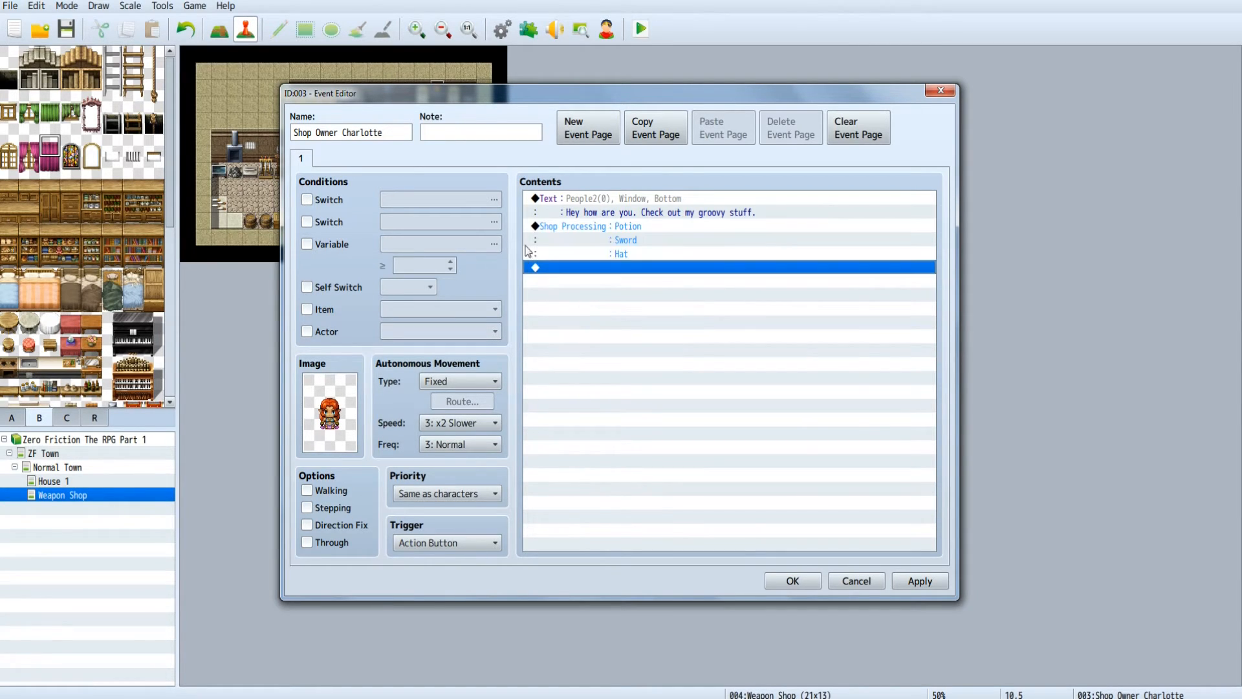
- Add a Show Choices command below the Shop Processing command with the choices Buy, Sell and Leave
left_click(563, 227)
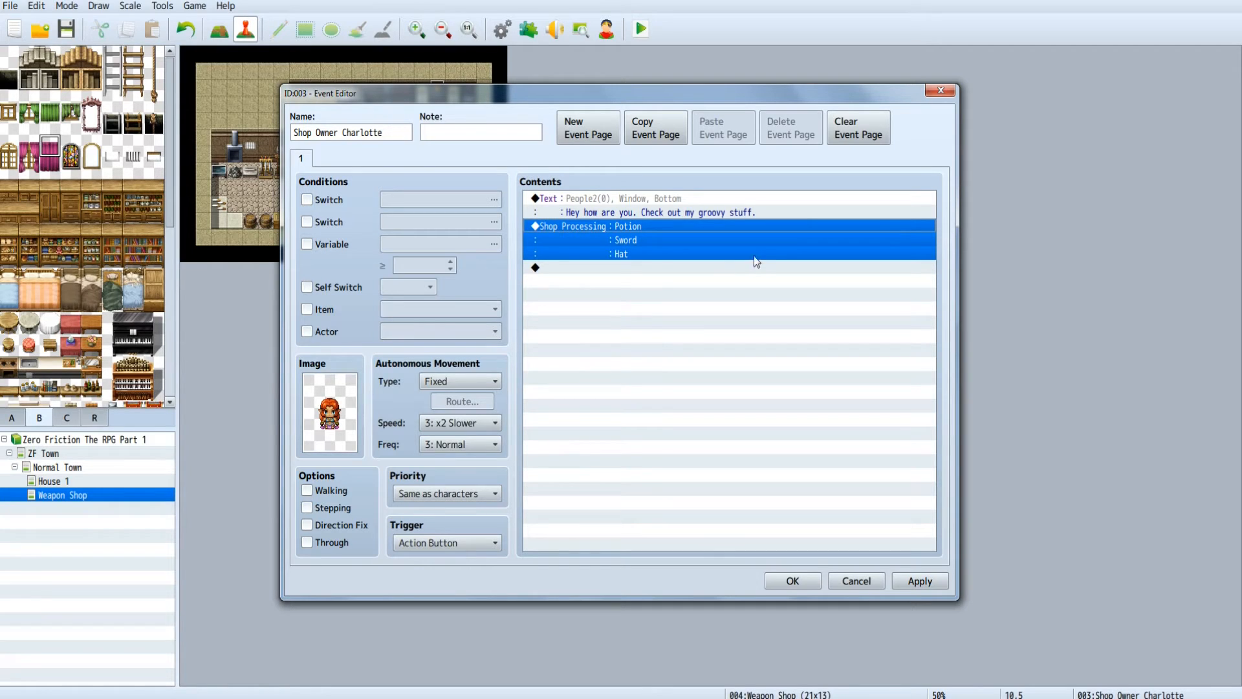
double_click(568, 267)
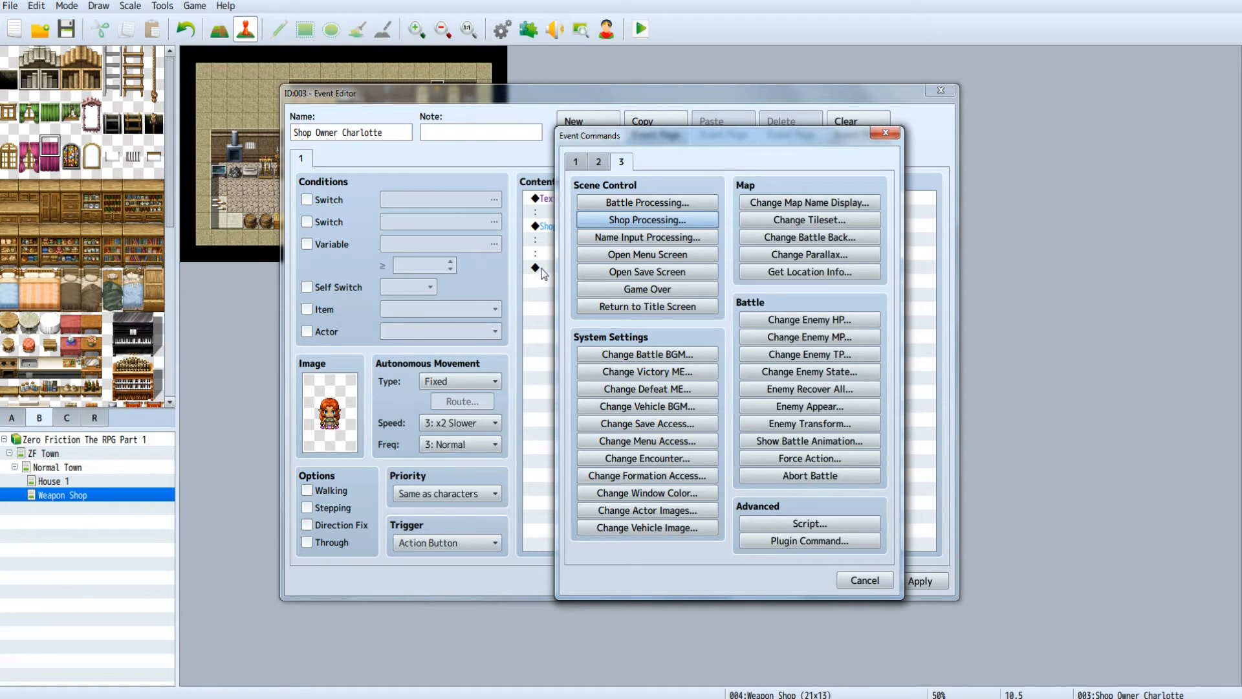
left_click(600, 163)
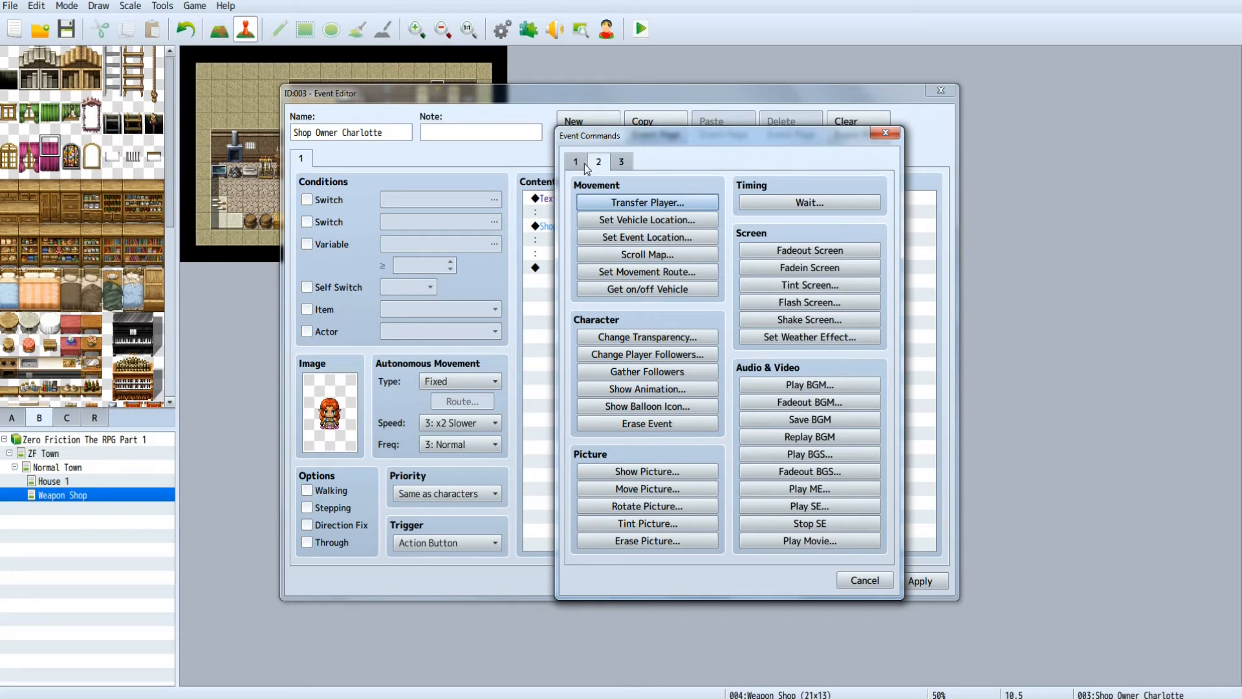
left_click(579, 165)
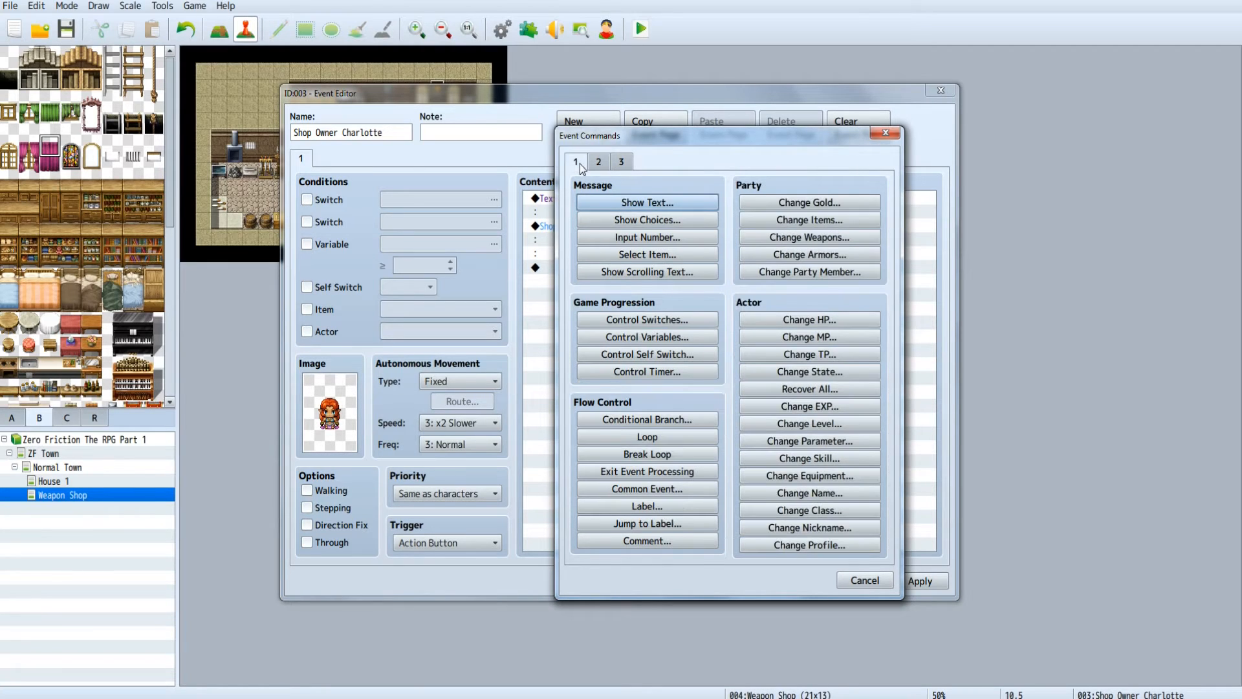
left_click(680, 220)
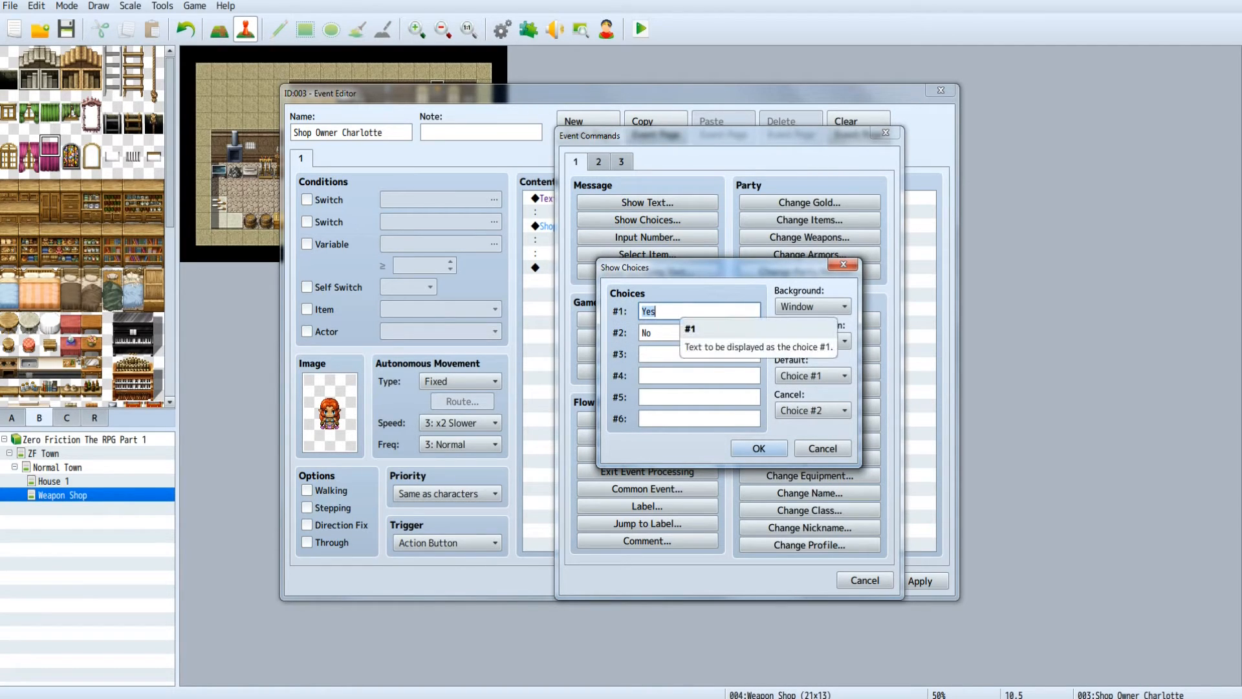
key("BackSpace")
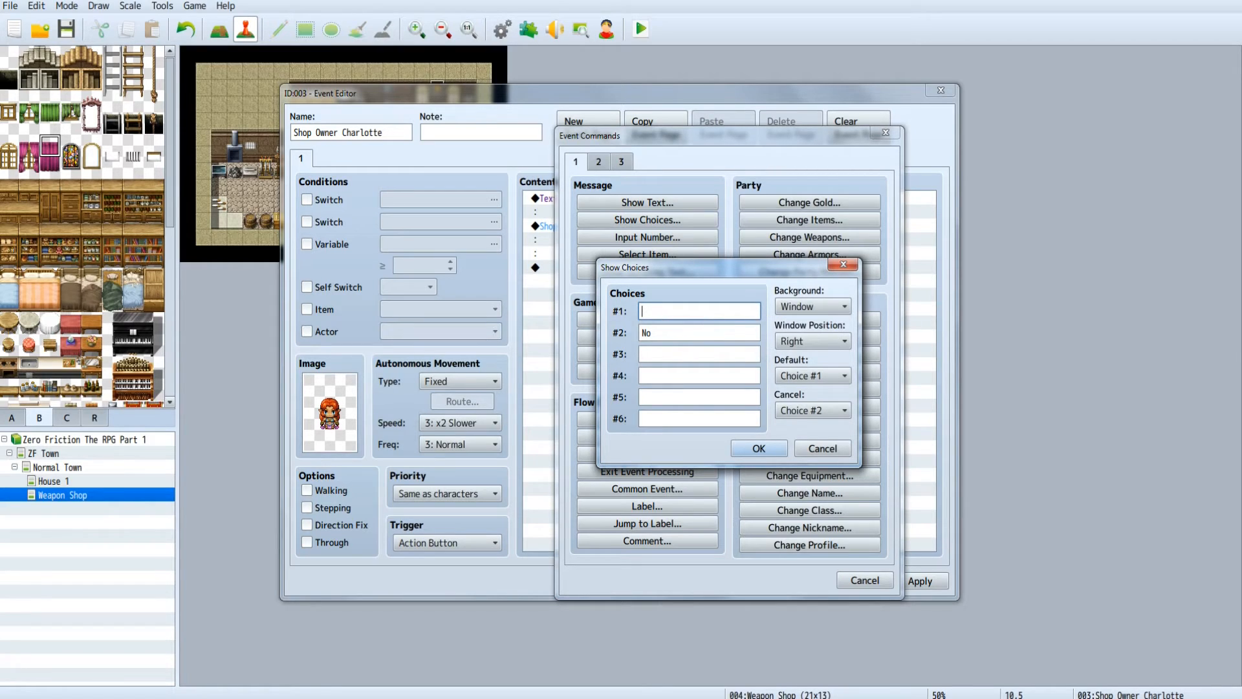
type("Buy")
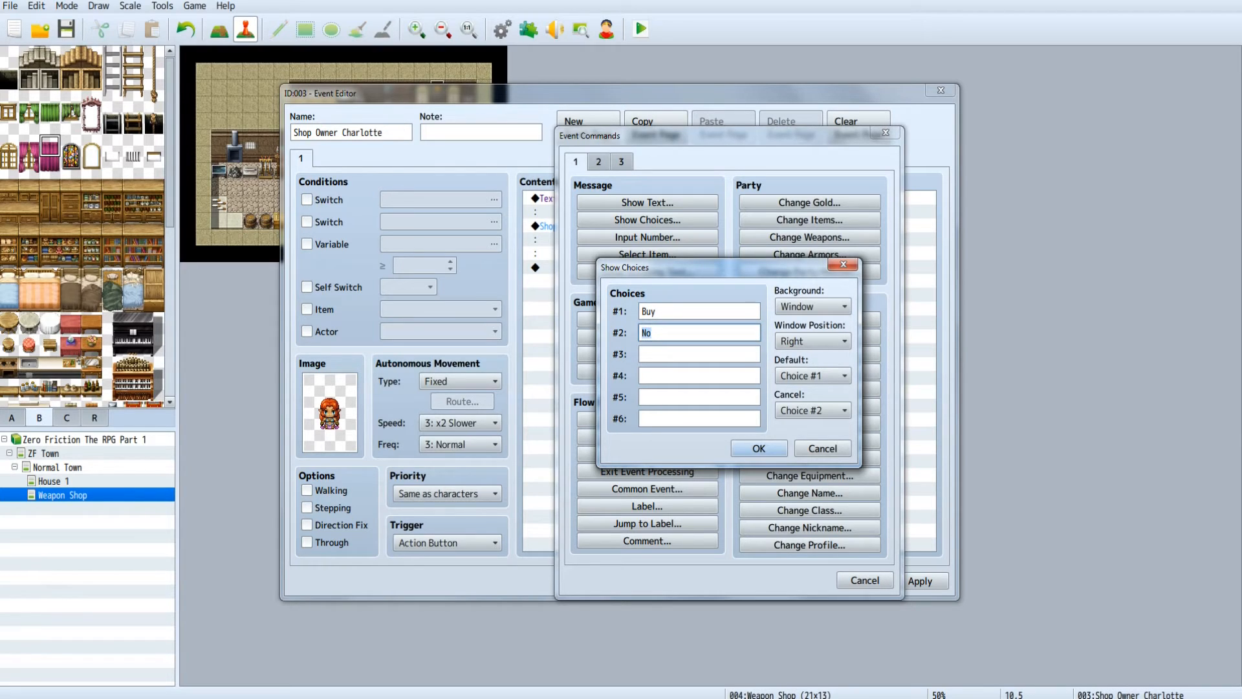
type("Sell")
left_click(642, 354)
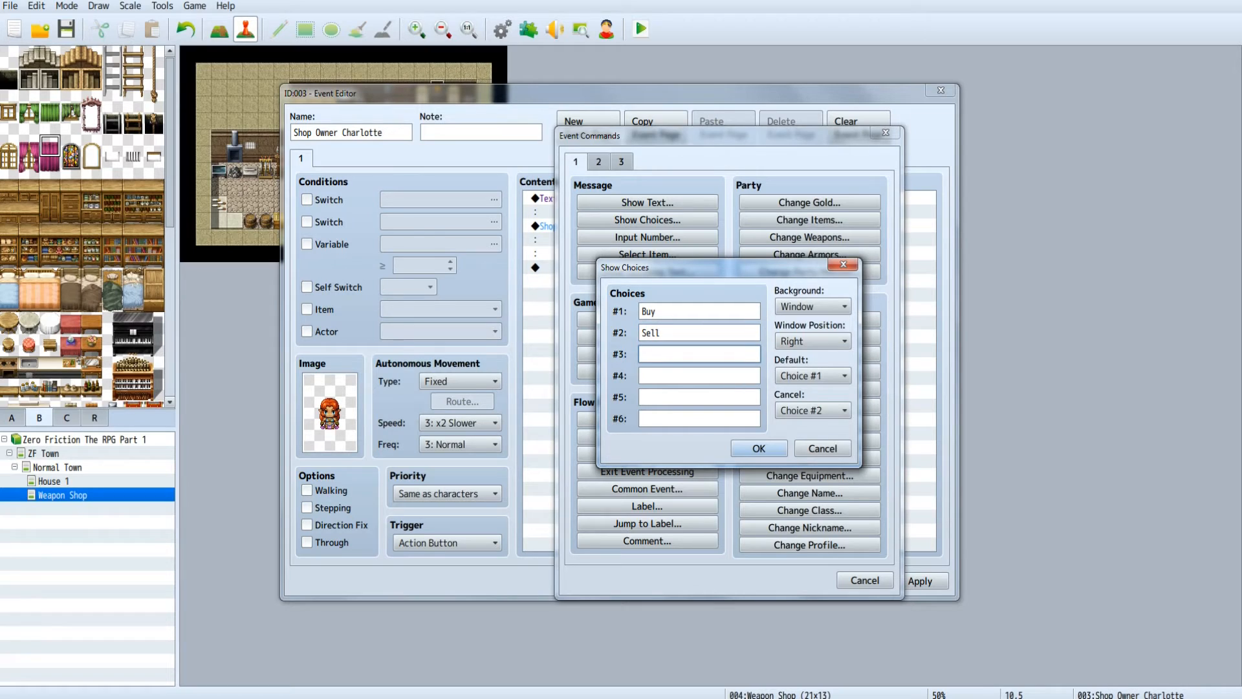
type("Leave")
left_click(746, 449)
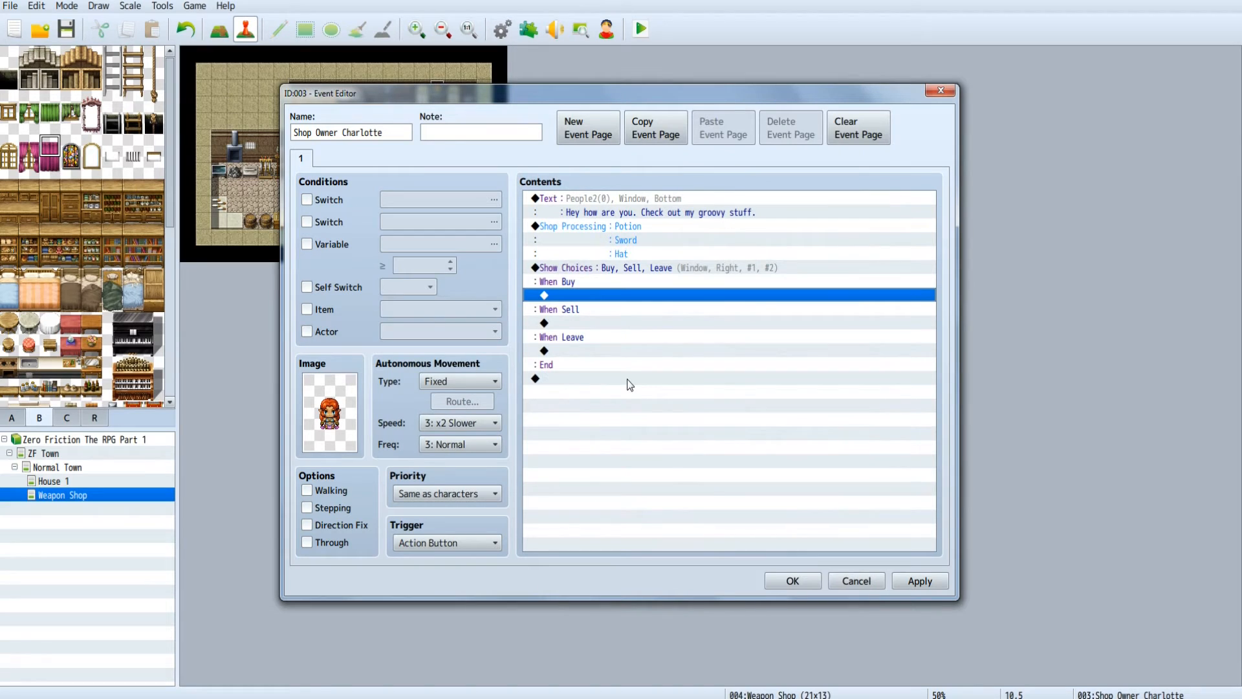
- Cut the Shop Processing command and paste it after the end of the Show Choices block
left_click(583, 269)
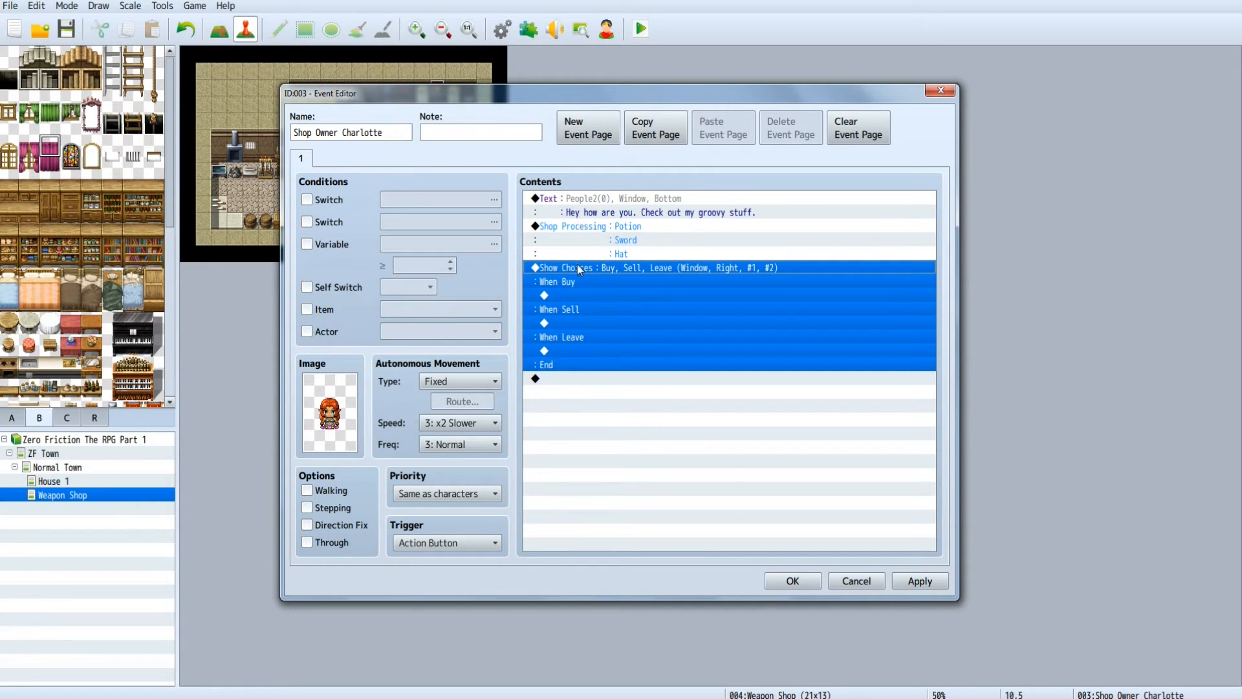
left_click(572, 225)
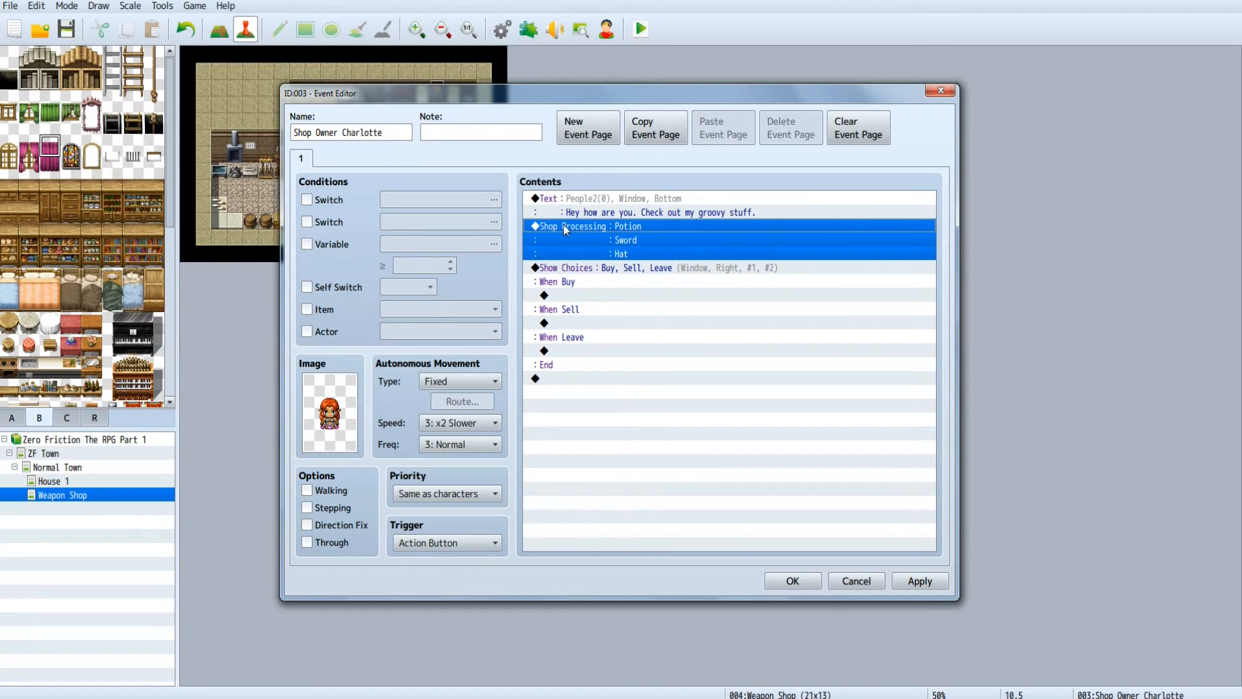
right_click(565, 229)
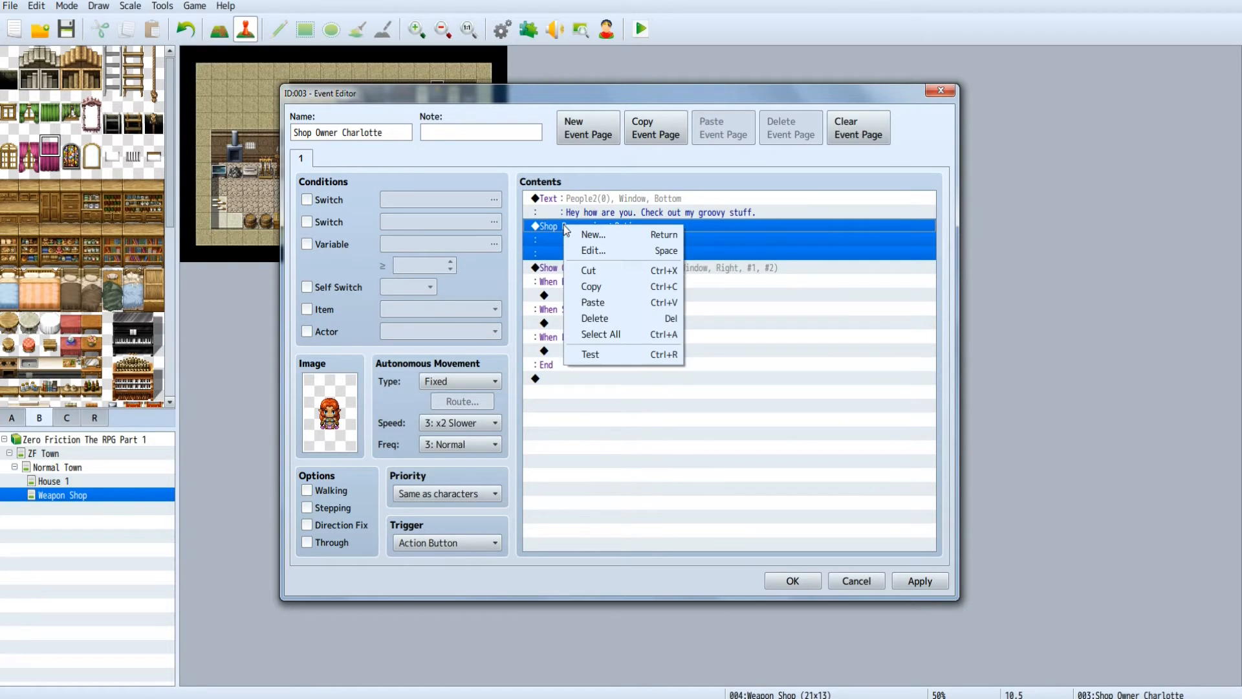
left_click(600, 270)
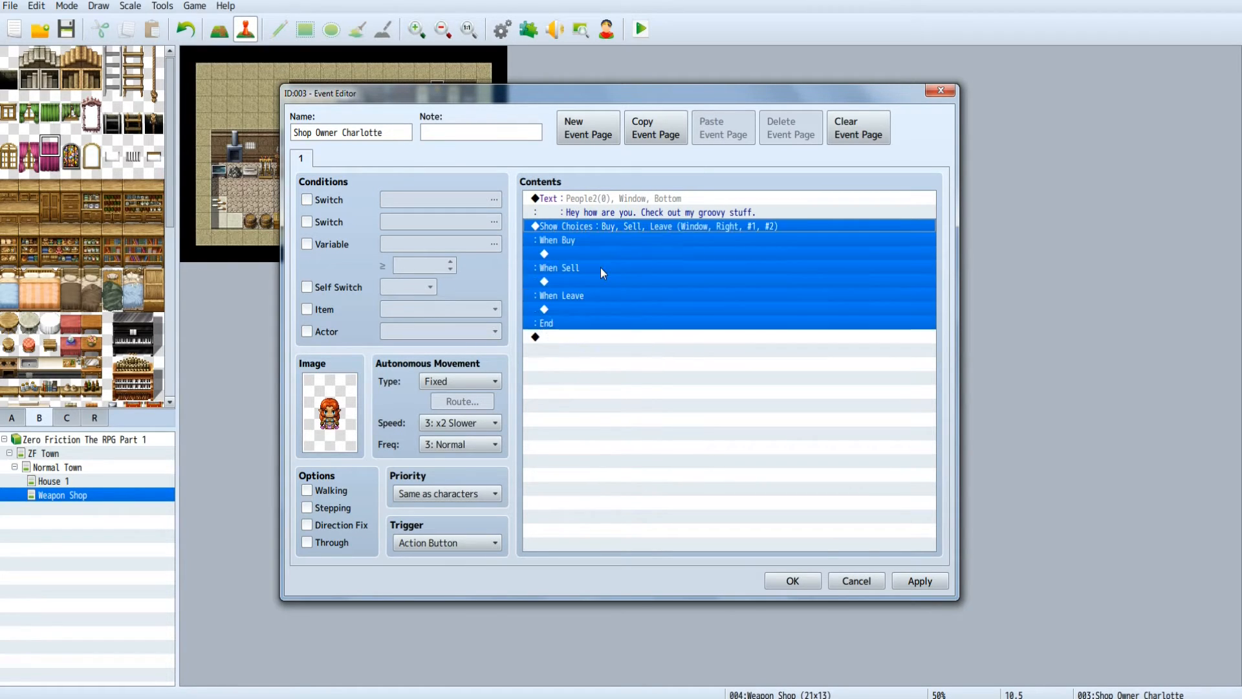
left_click(554, 339)
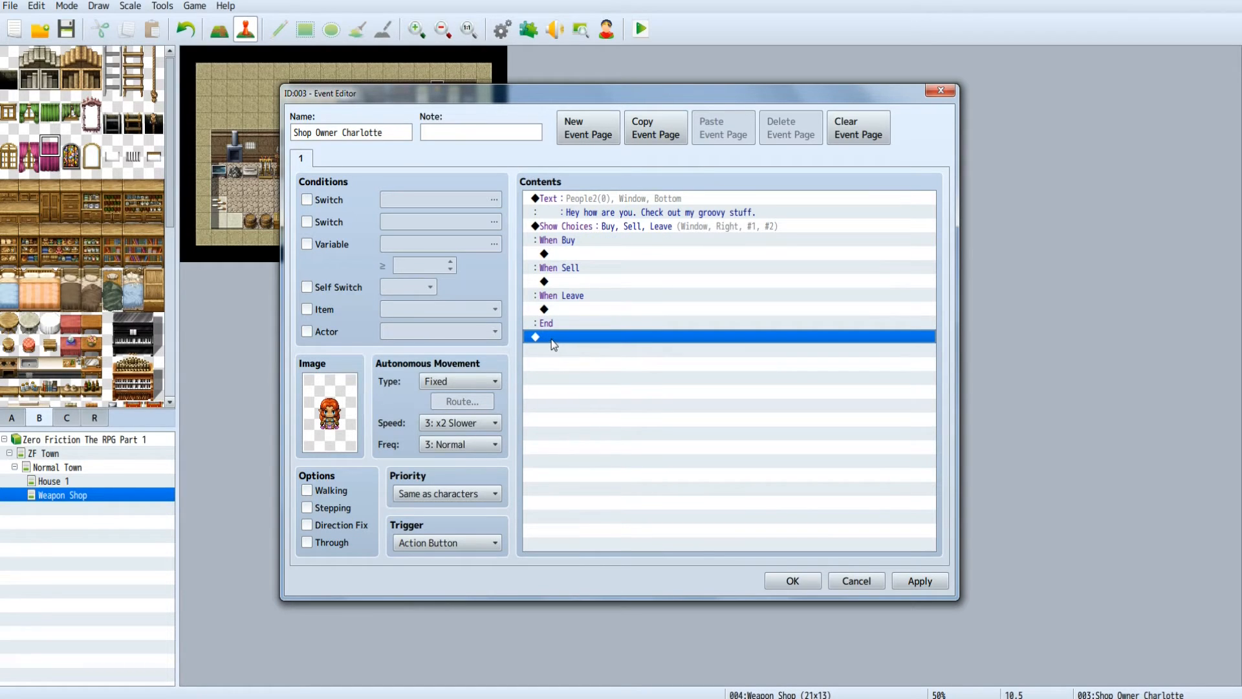
right_click(554, 342)
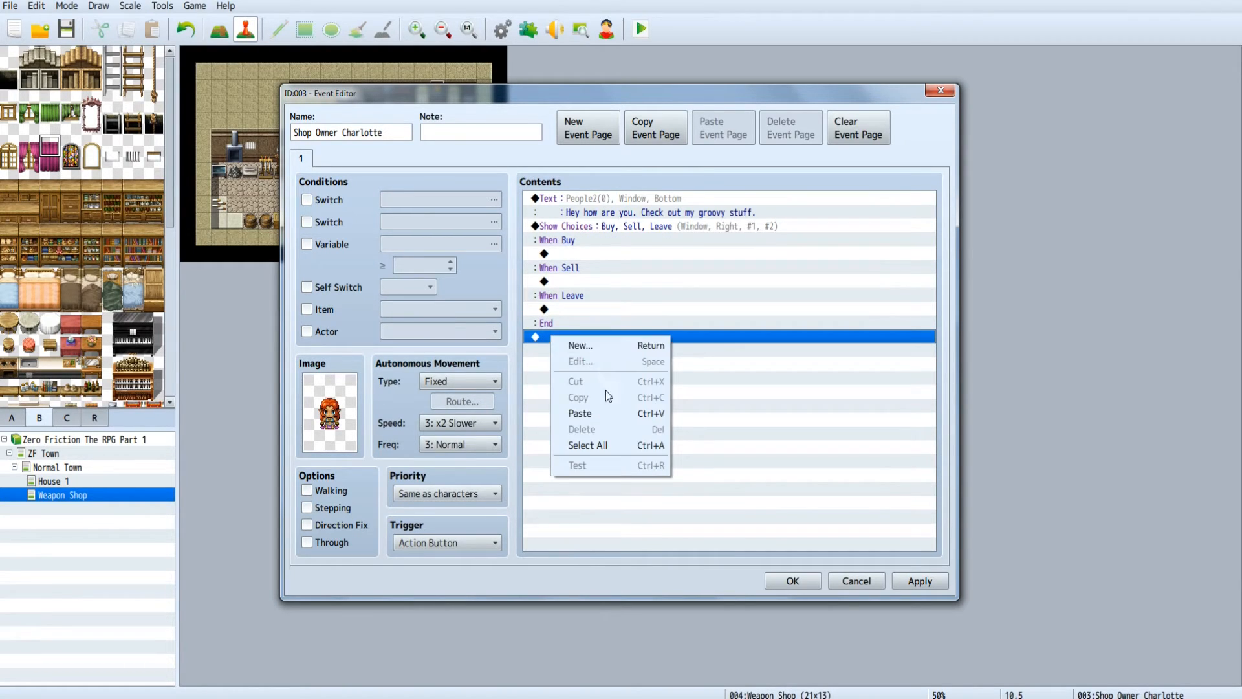
left_click(610, 413)
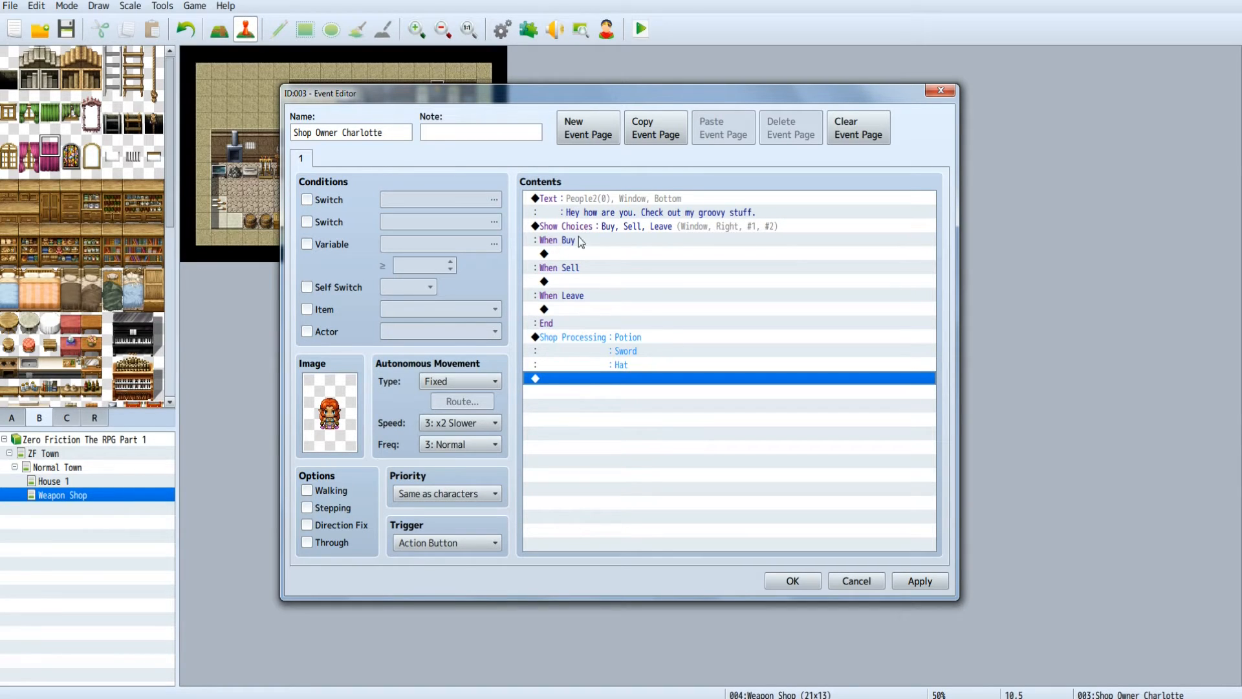
- Move the Shop Processing command from below the choices into the empty line of the When Buy branch
left_click(569, 338)
right_click(576, 336)
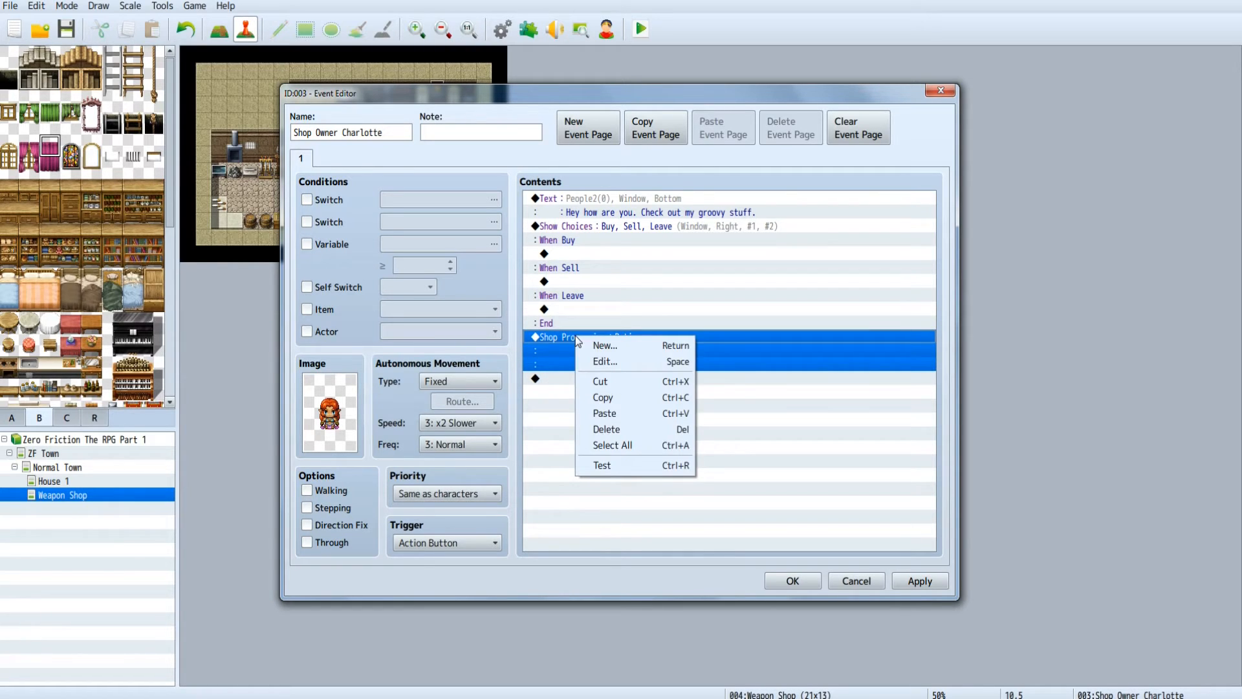
left_click(626, 382)
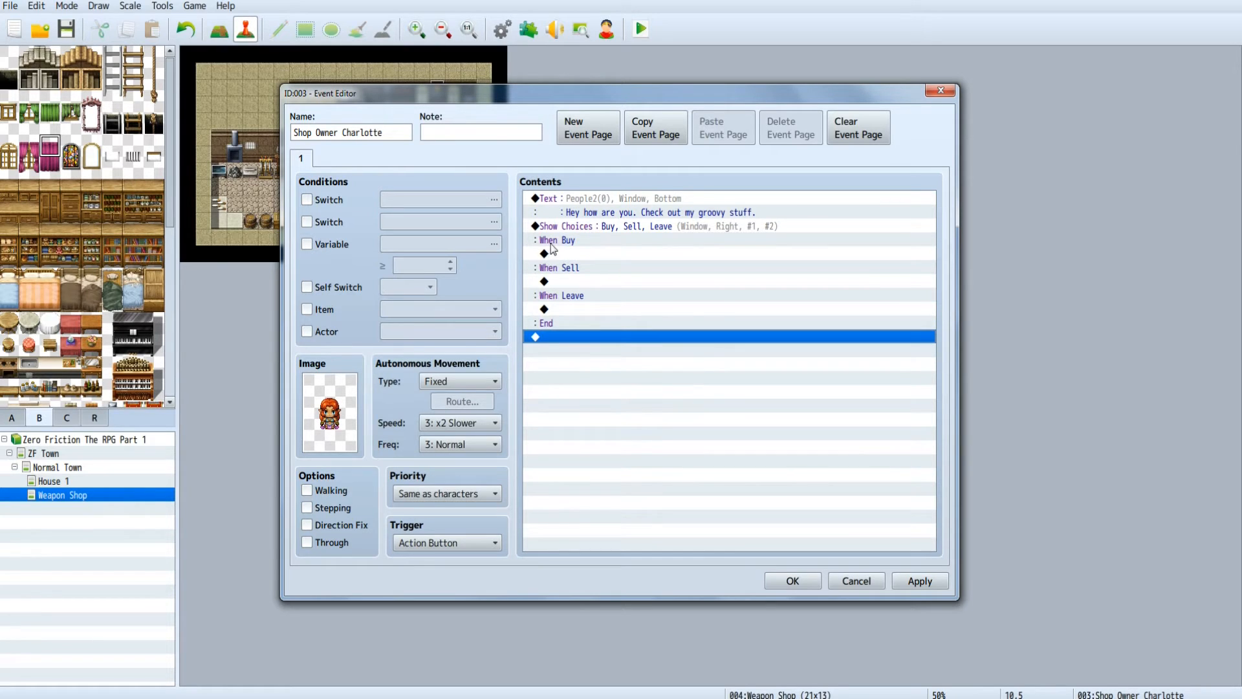
left_click(550, 254)
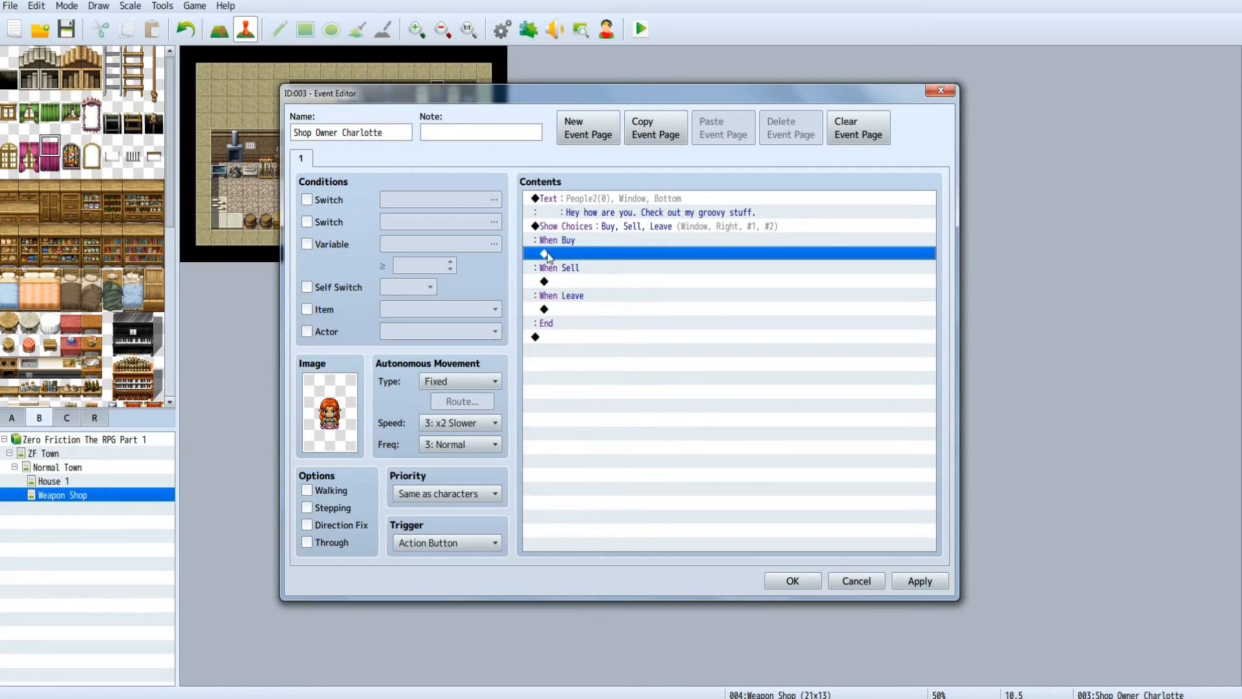
right_click(557, 258)
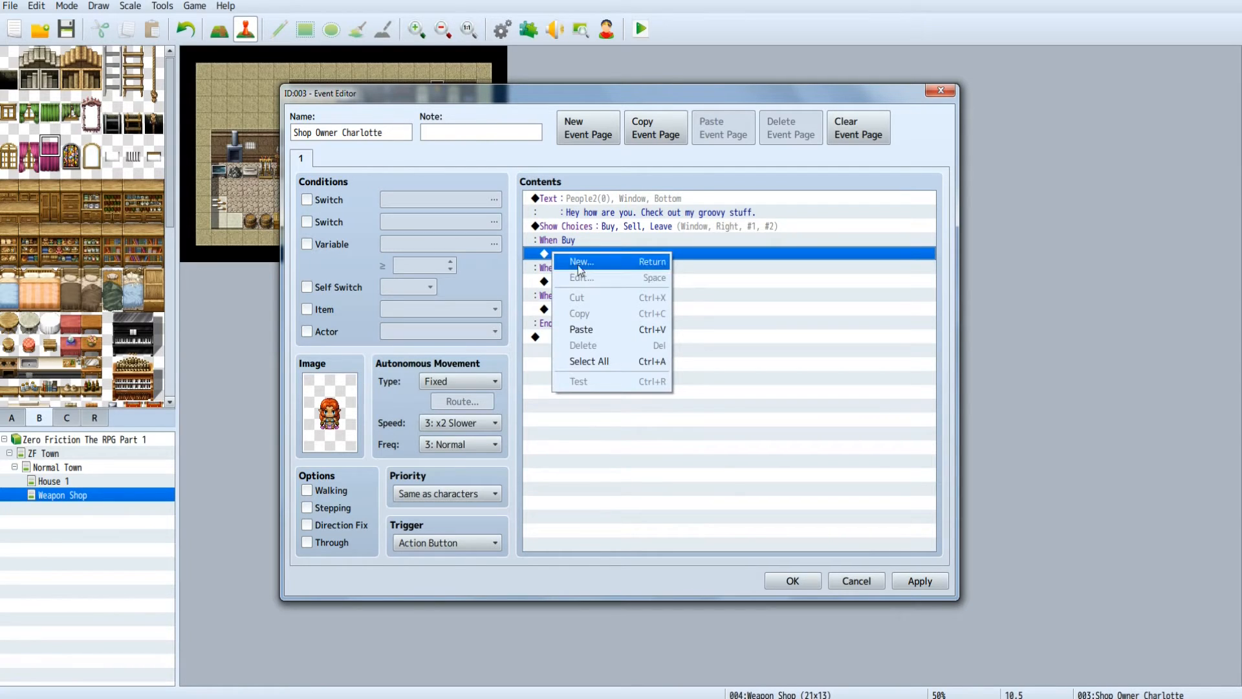
left_click(596, 324)
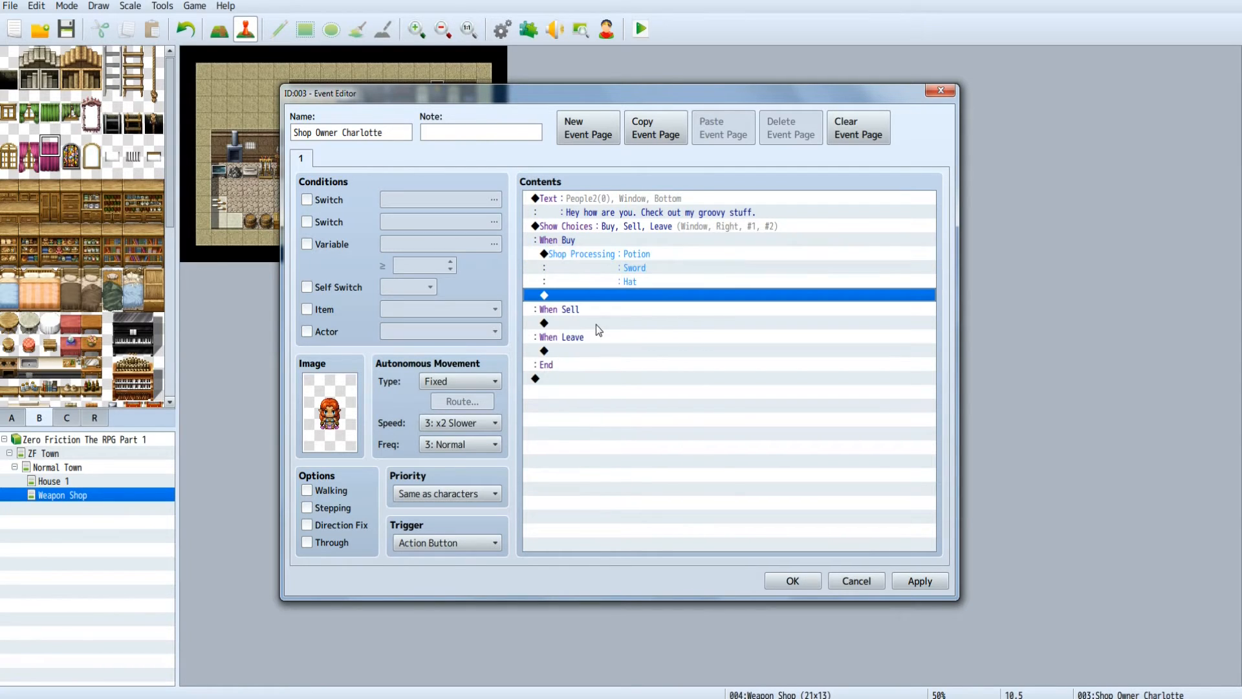
- Look through the available event commands for the When Sell and When Leave branches without inserting any
left_click(647, 254)
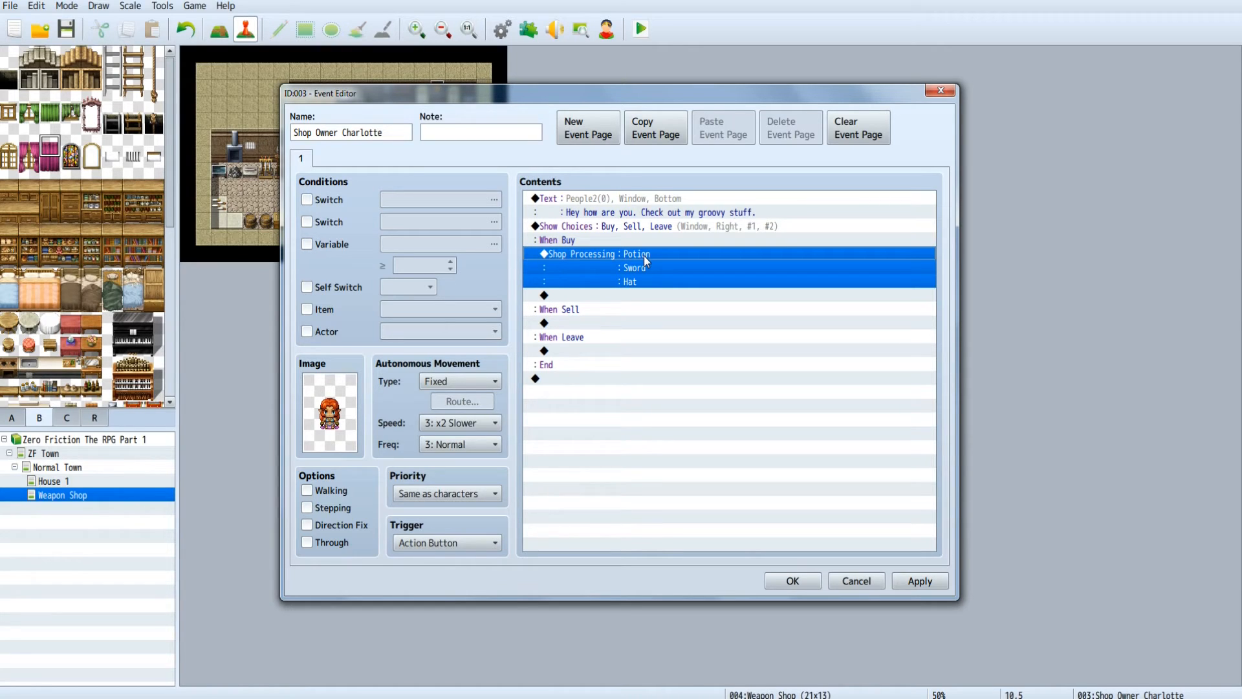
left_click(619, 295)
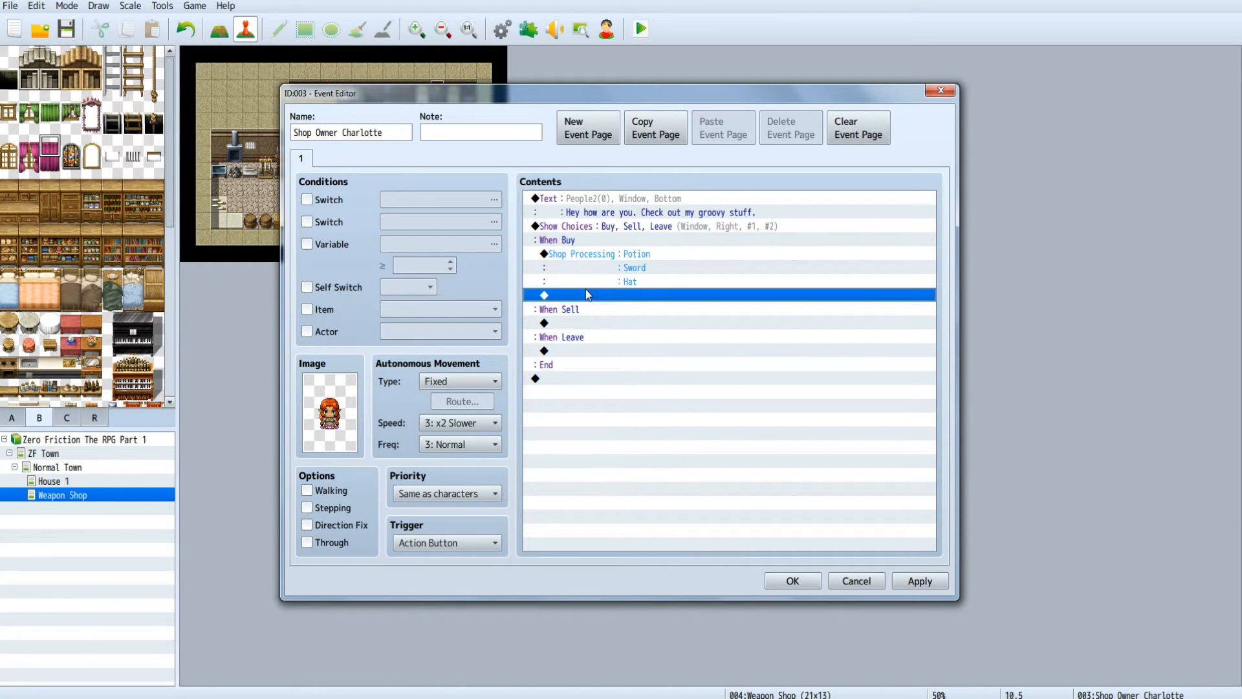
double_click(576, 322)
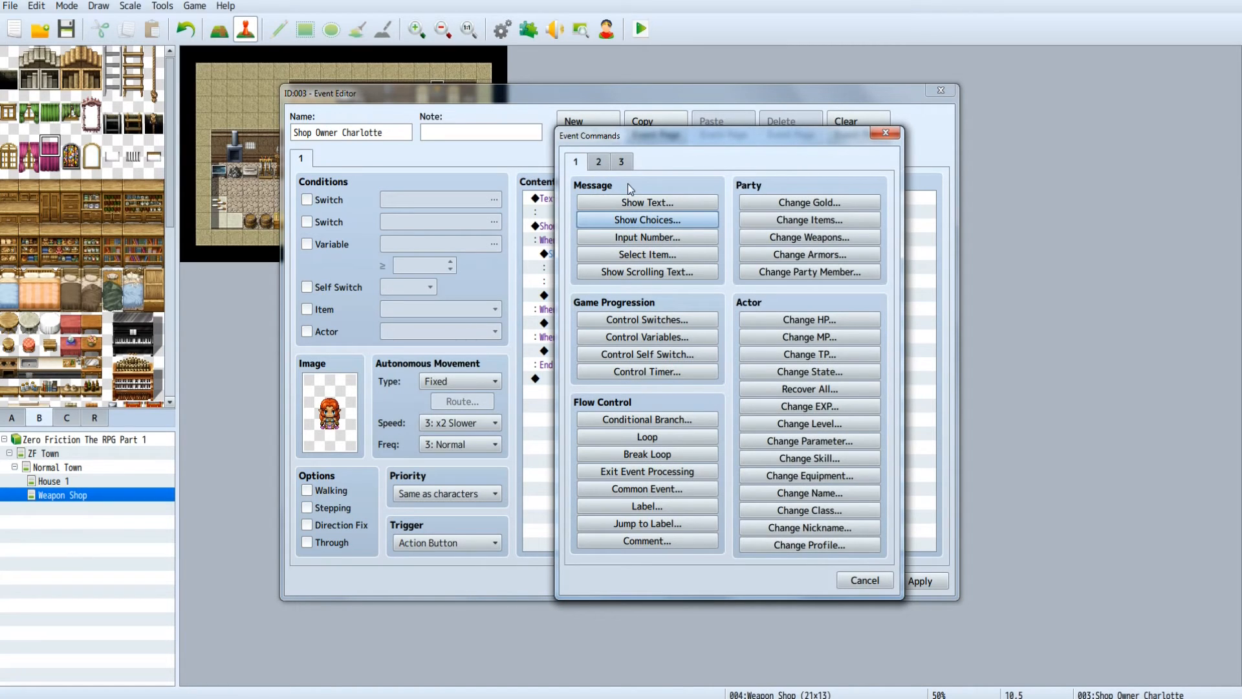
left_click(607, 166)
left_click(622, 164)
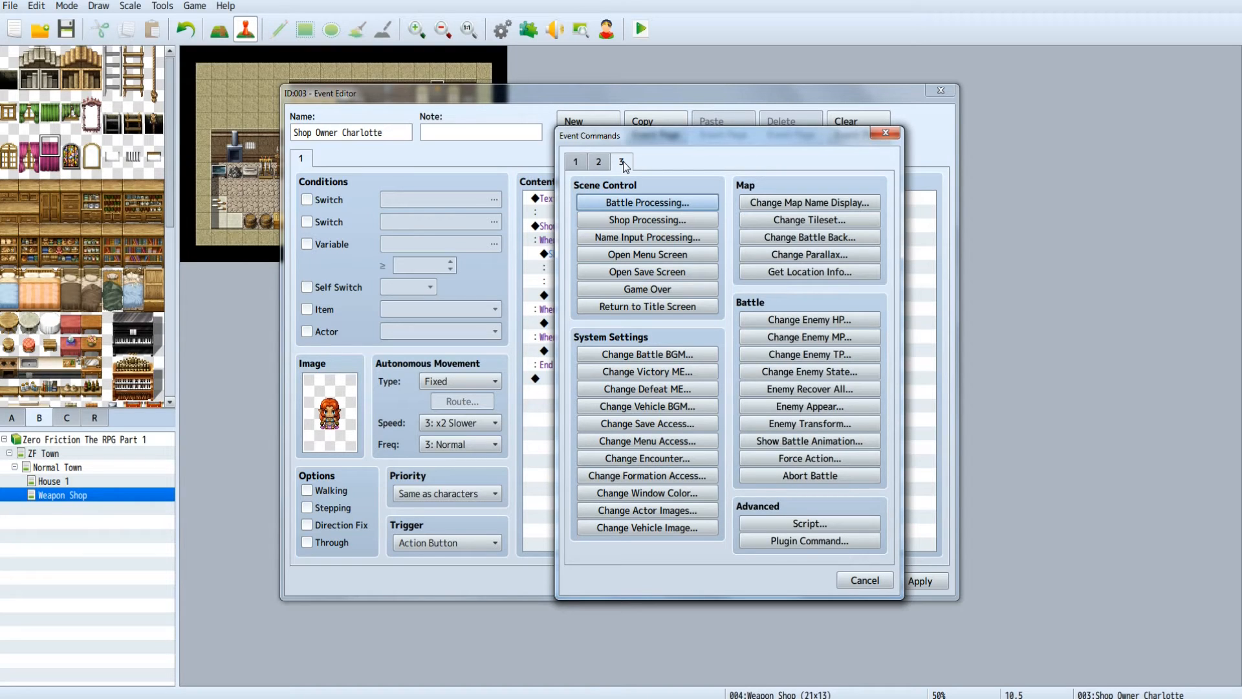
left_click(579, 167)
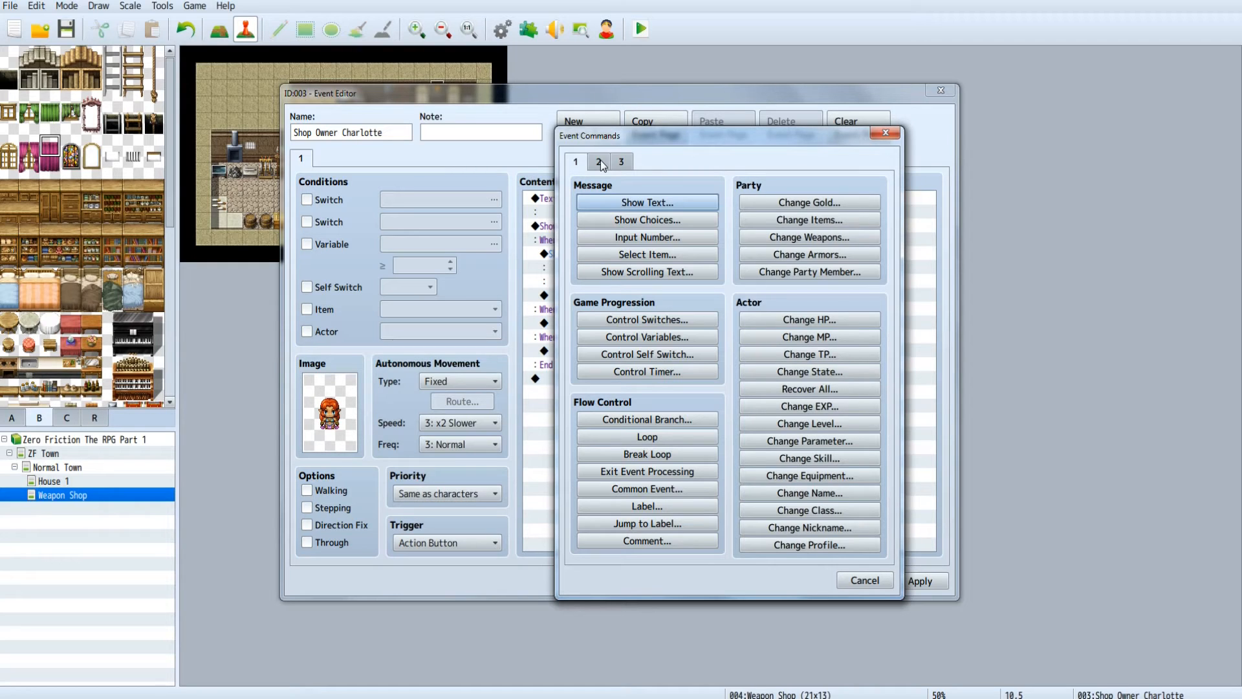
left_click(600, 162)
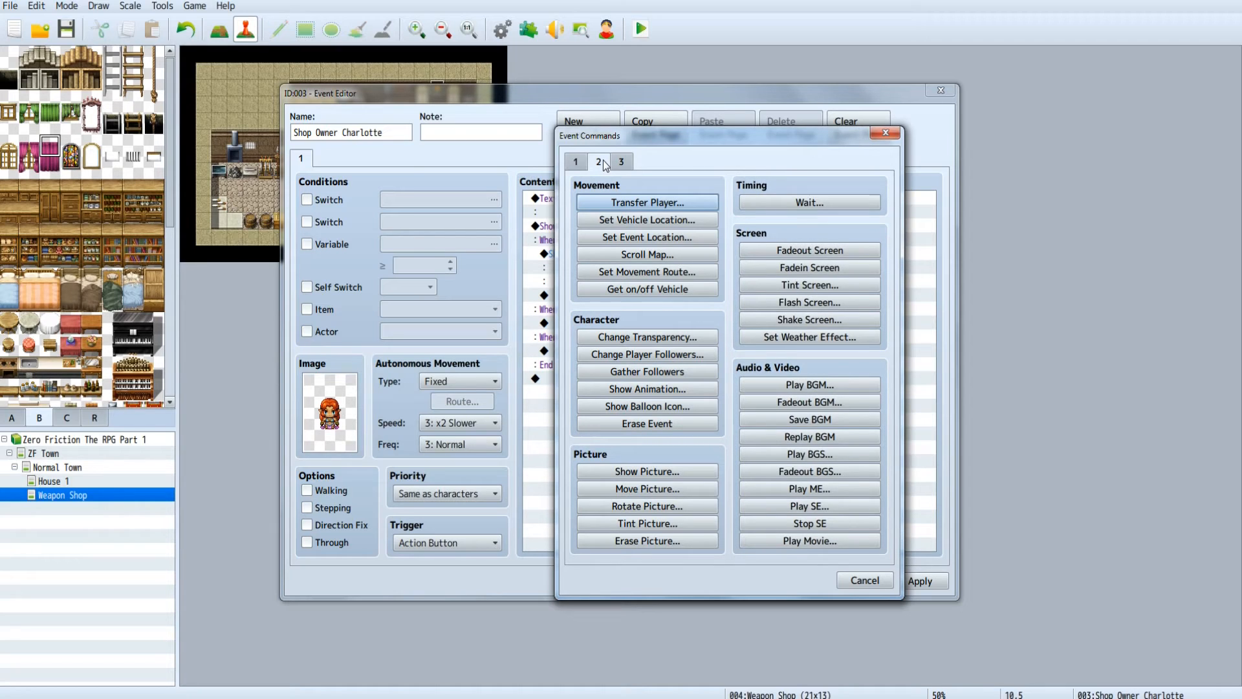
left_click(867, 580)
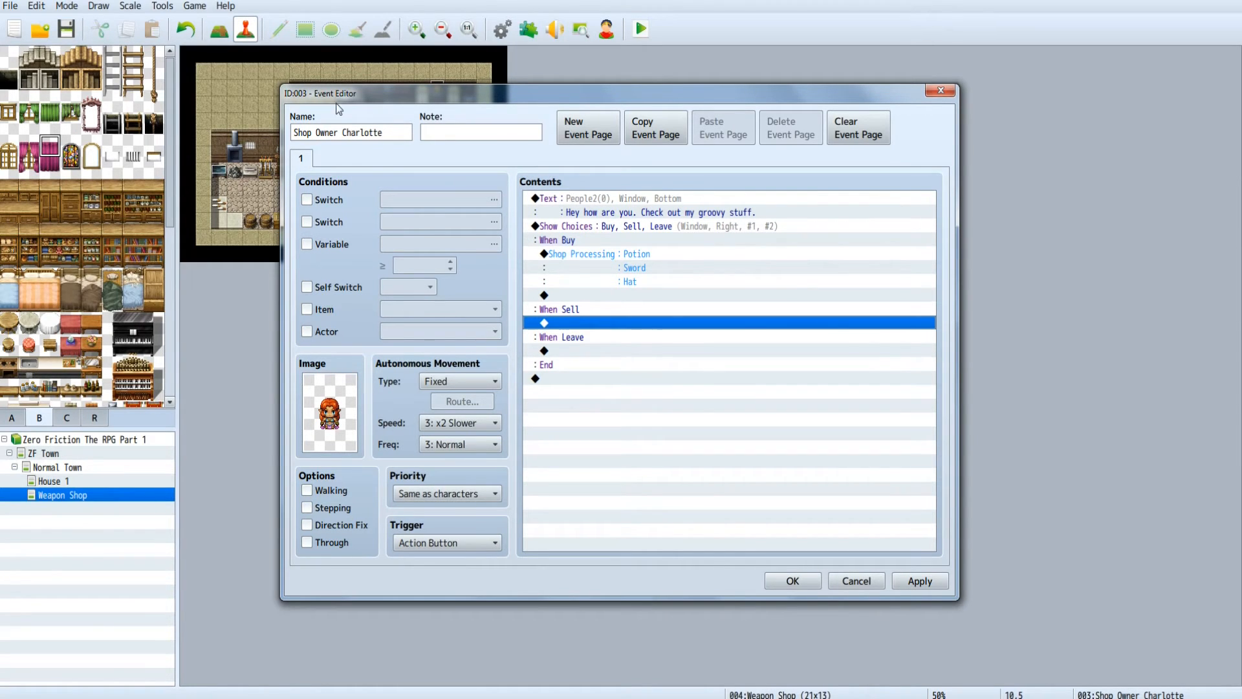
left_click_drag(360, 91, 546, 64)
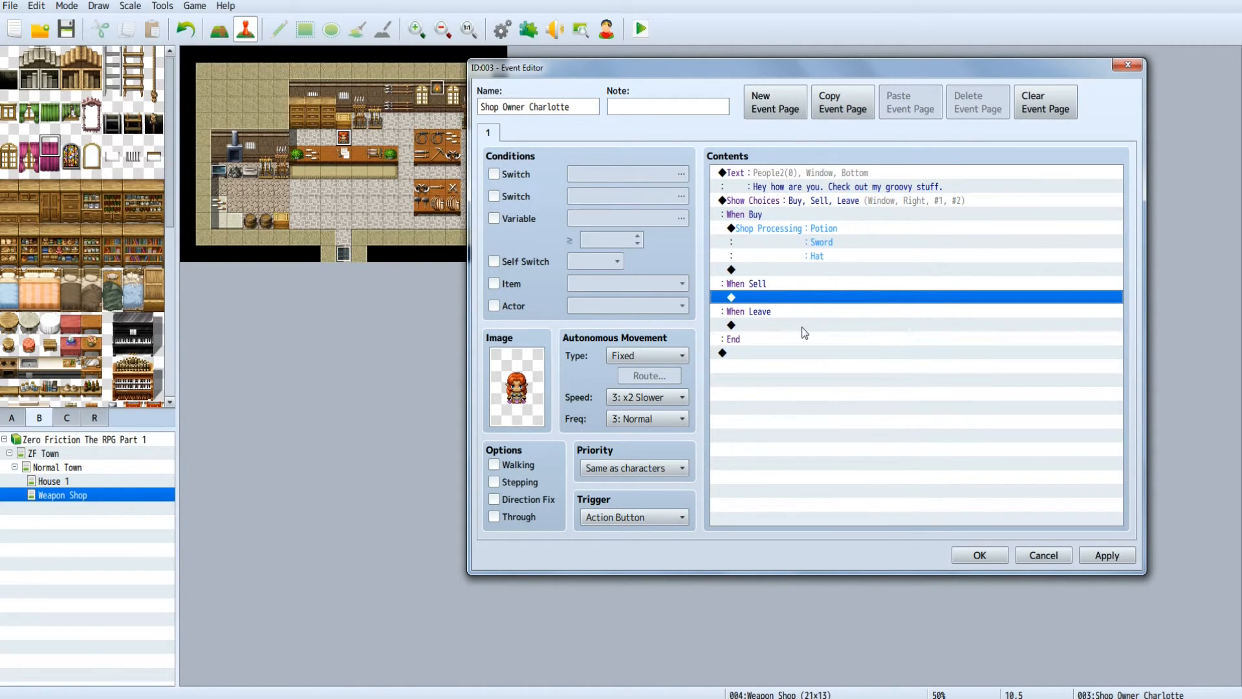
double_click(747, 325)
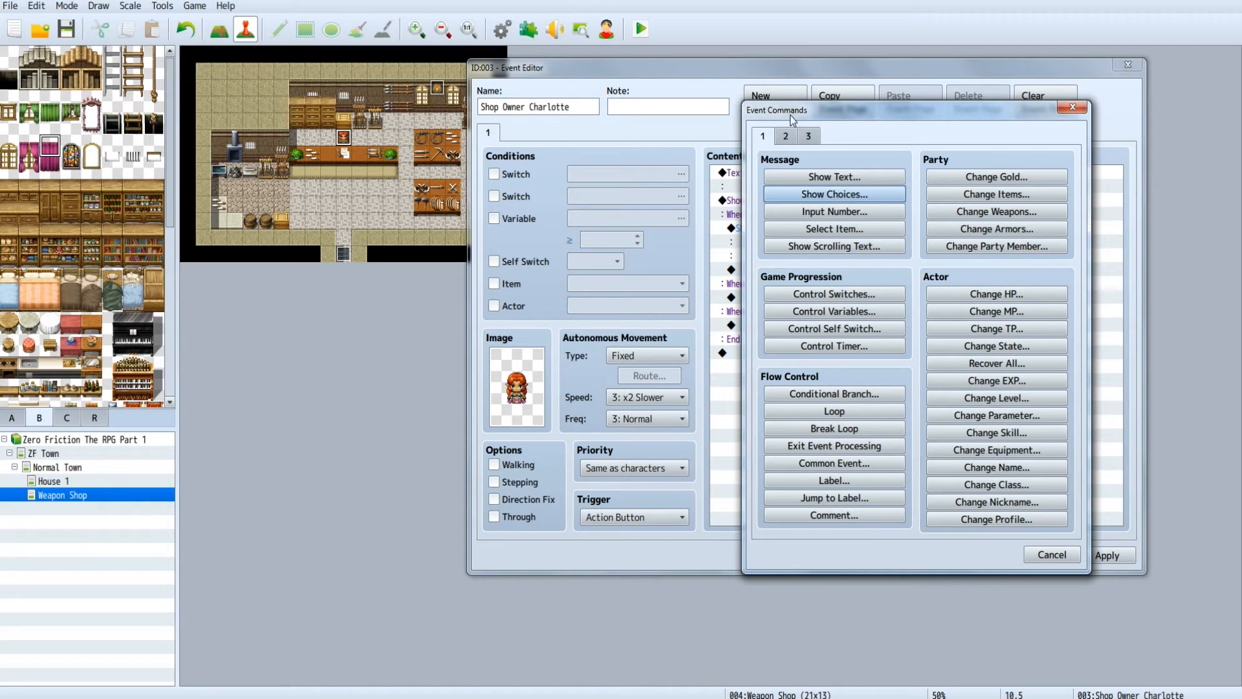
left_click(786, 135)
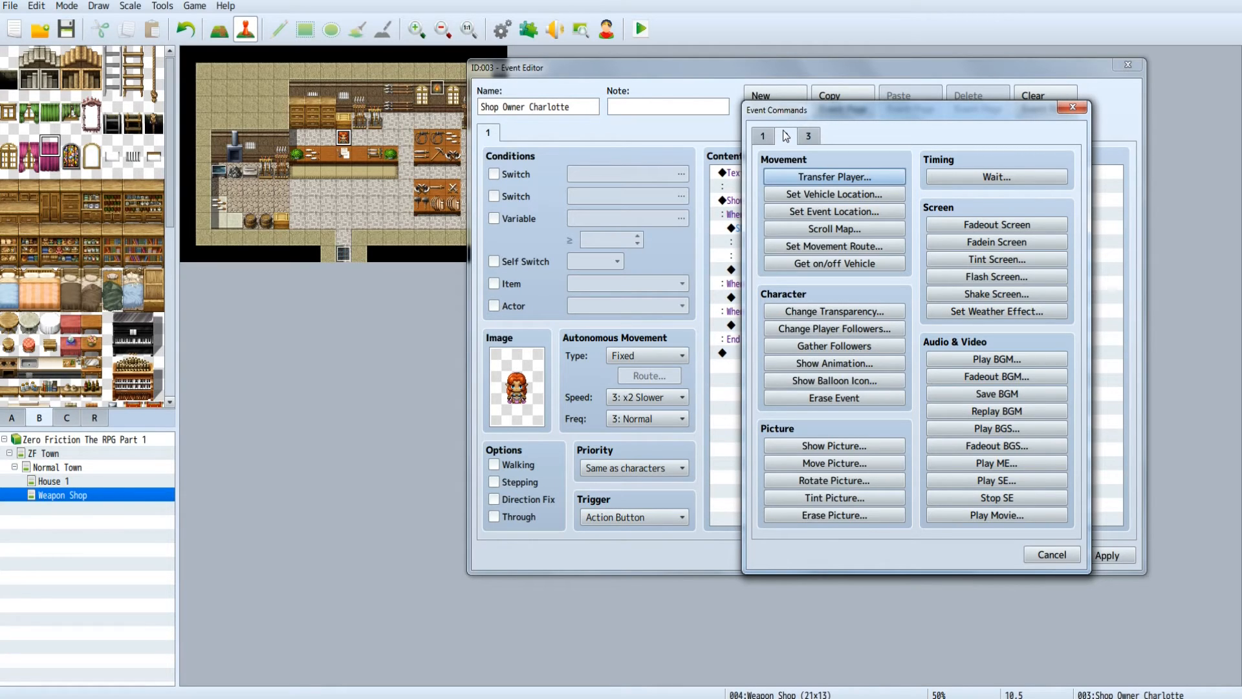
left_click(1072, 108)
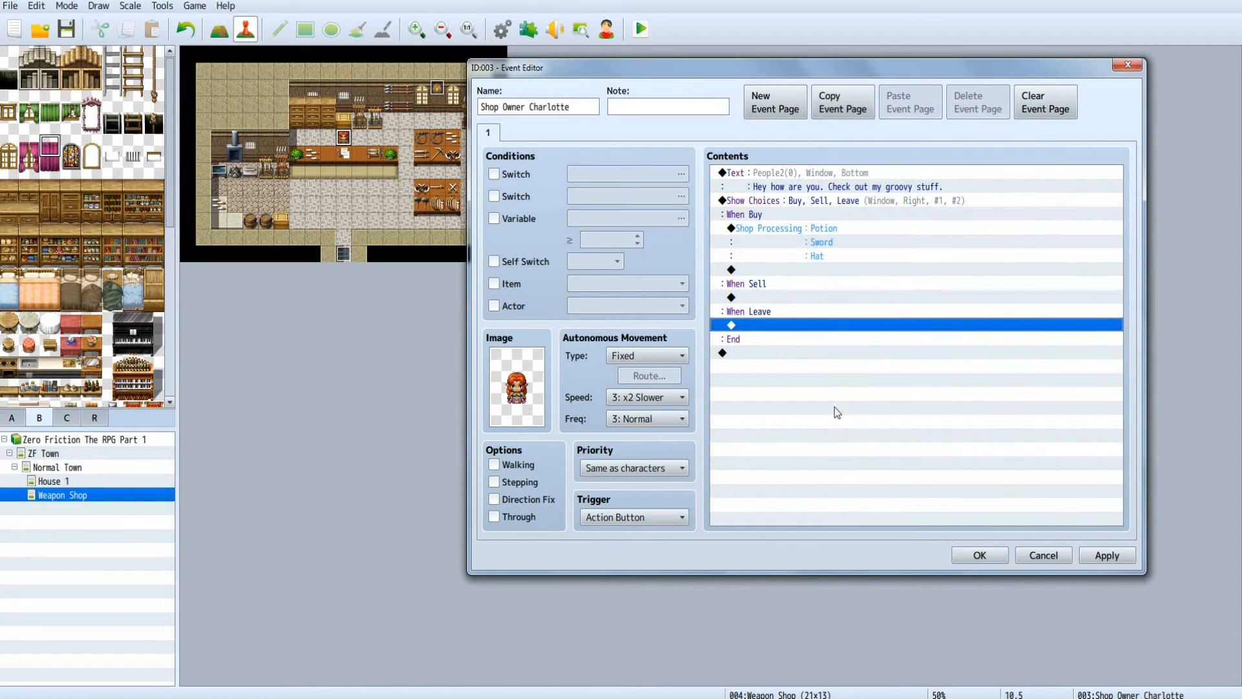
left_click_drag(820, 188, 805, 176)
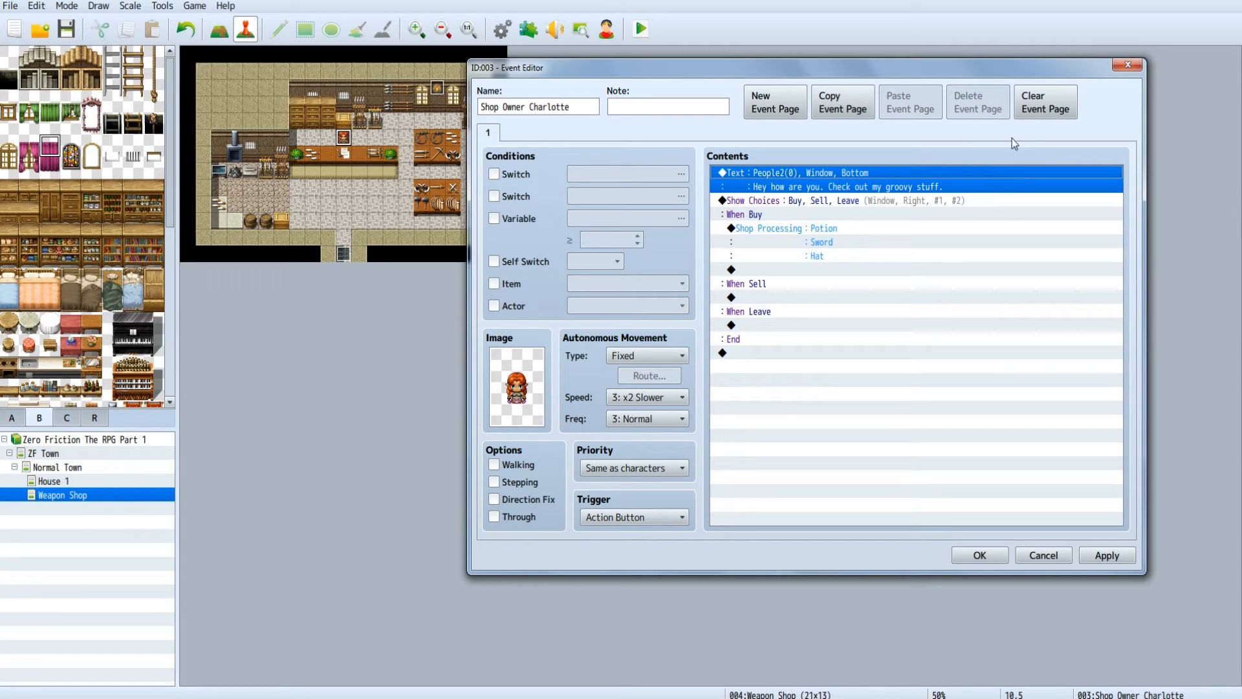
right_click(764, 170)
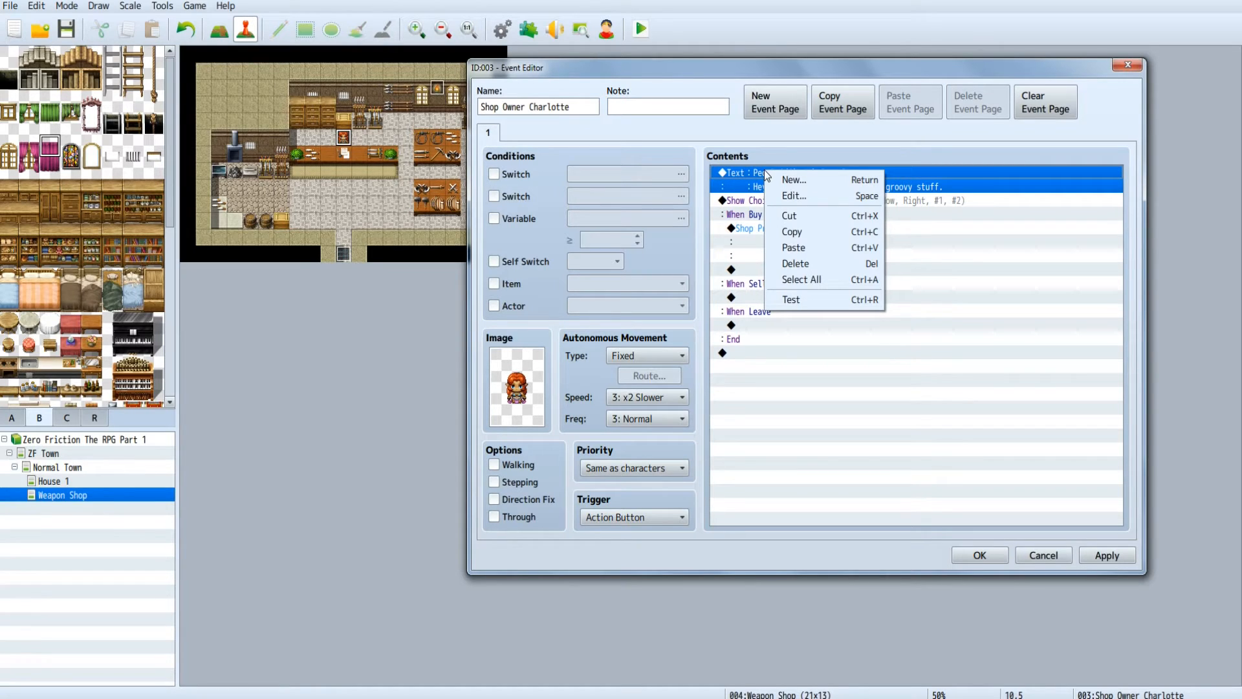
left_click(795, 138)
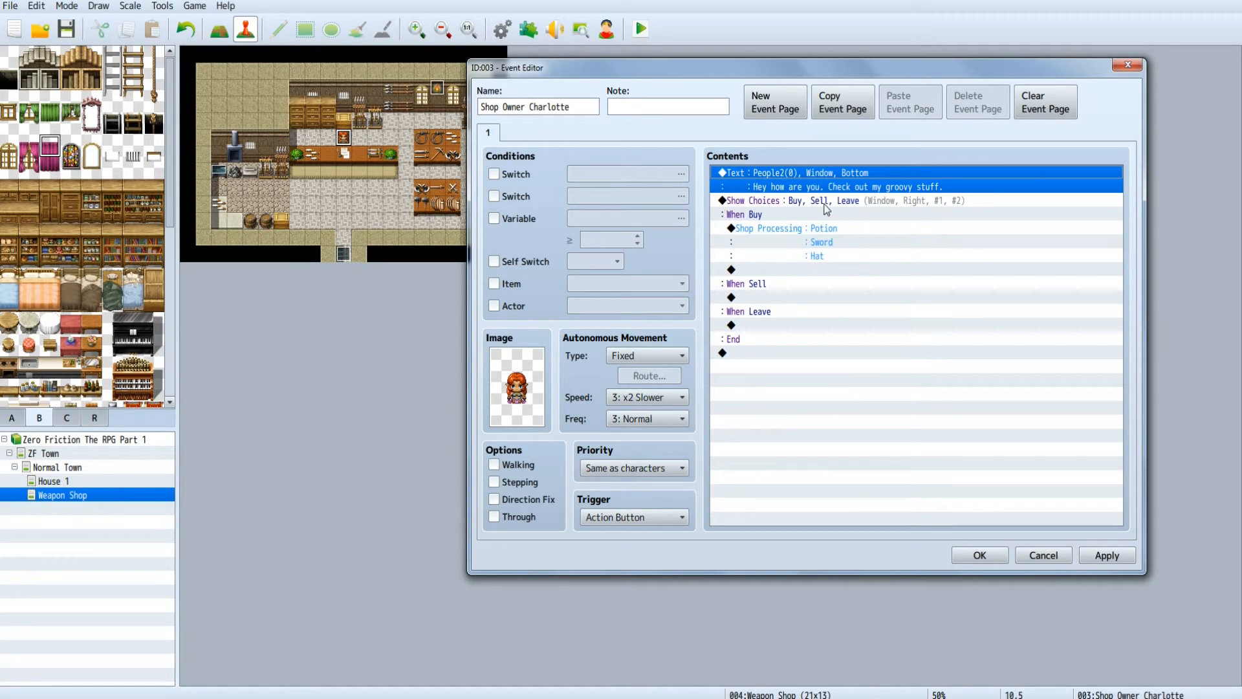
- Open Charlotte's greeting text for editing and preview how the message looks in its window
right_click(791, 190)
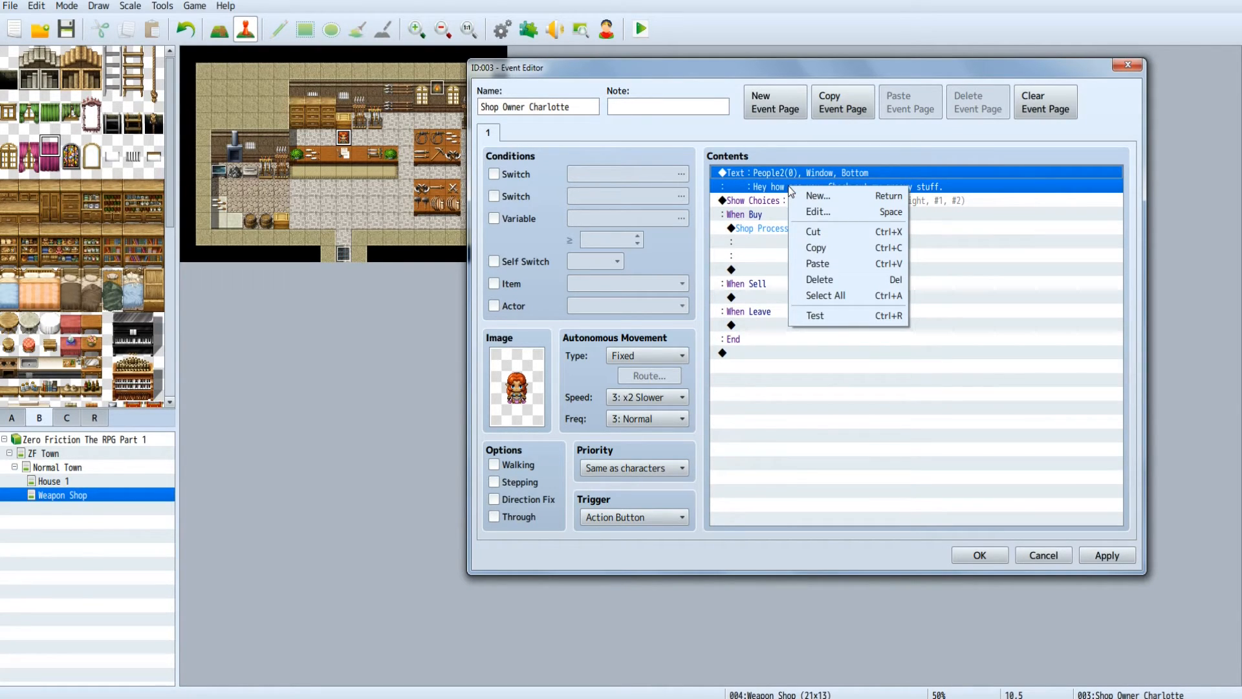
left_click(819, 211)
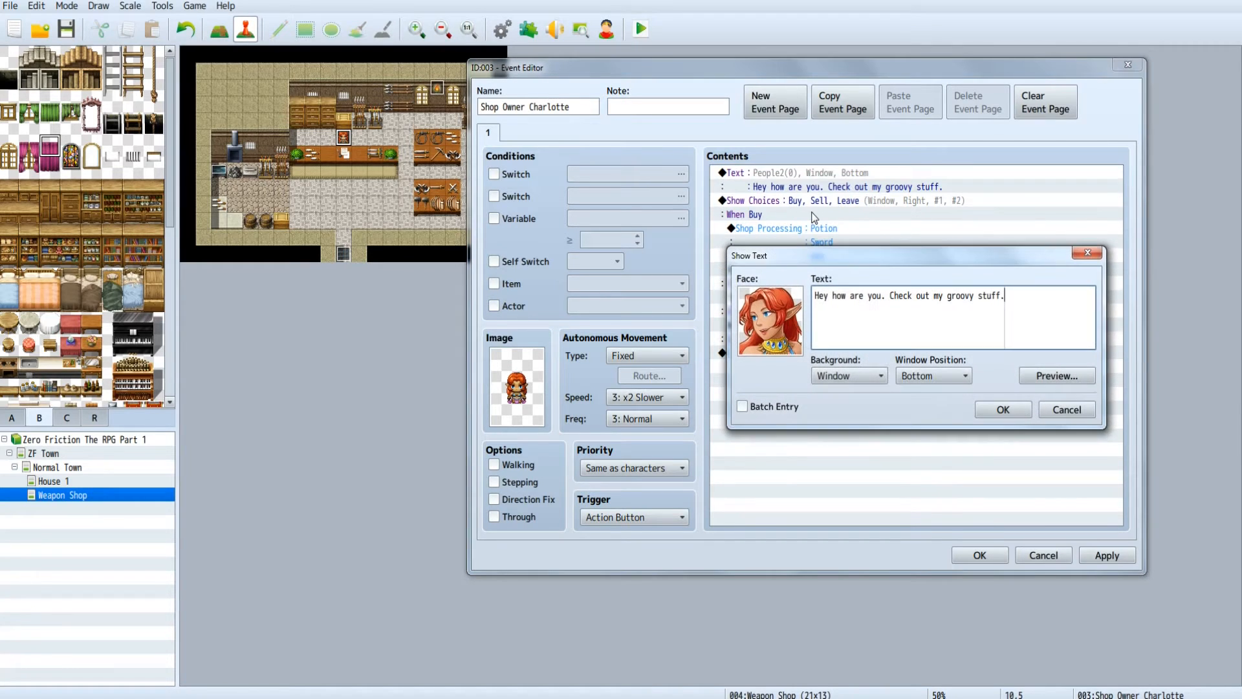
left_click(1057, 376)
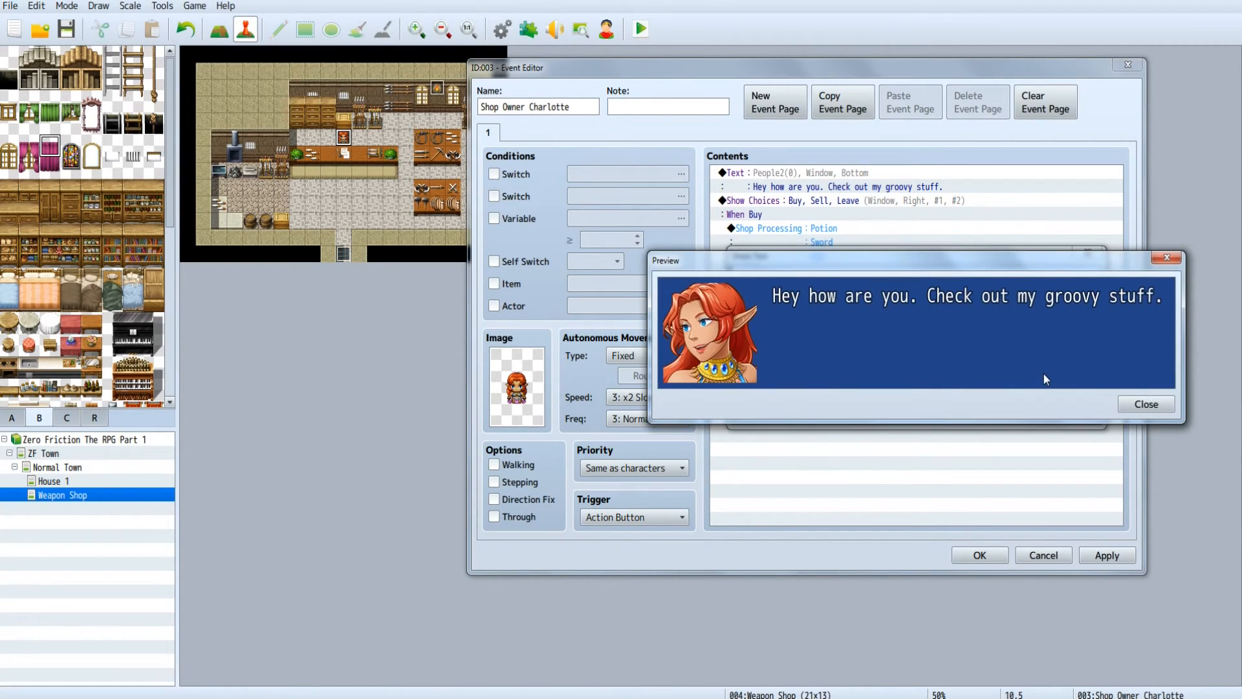
left_click_drag(829, 260, 497, 294)
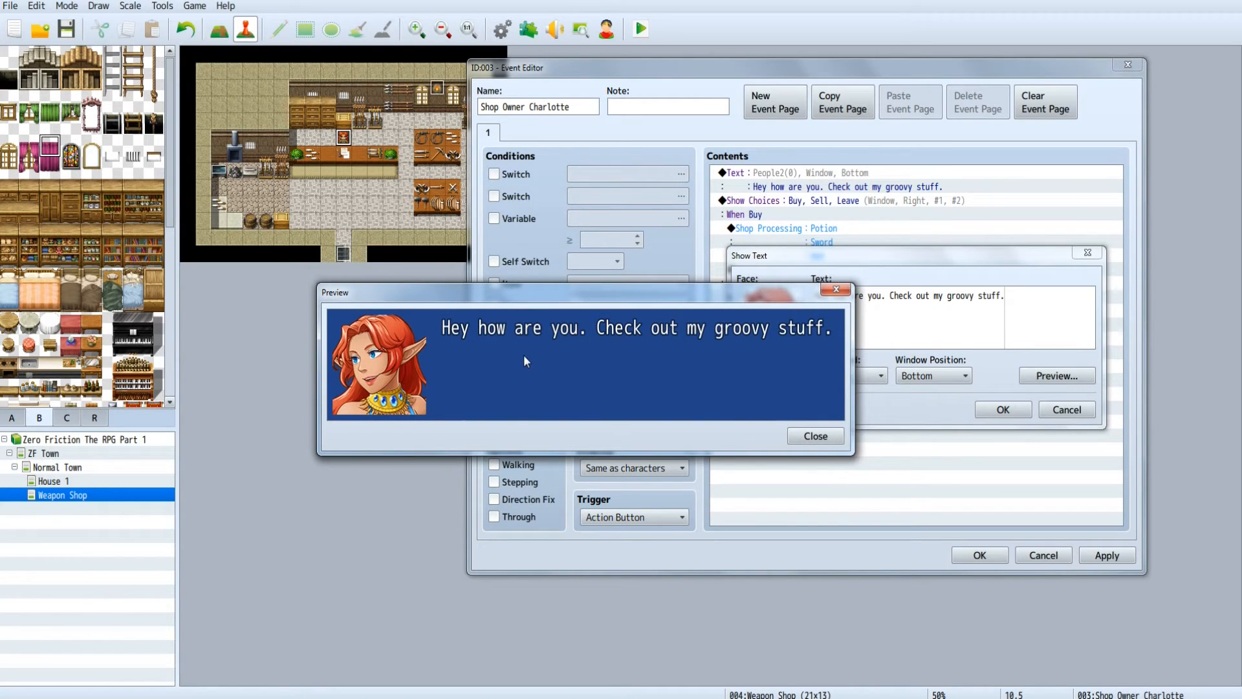
left_click_drag(712, 294, 680, 270)
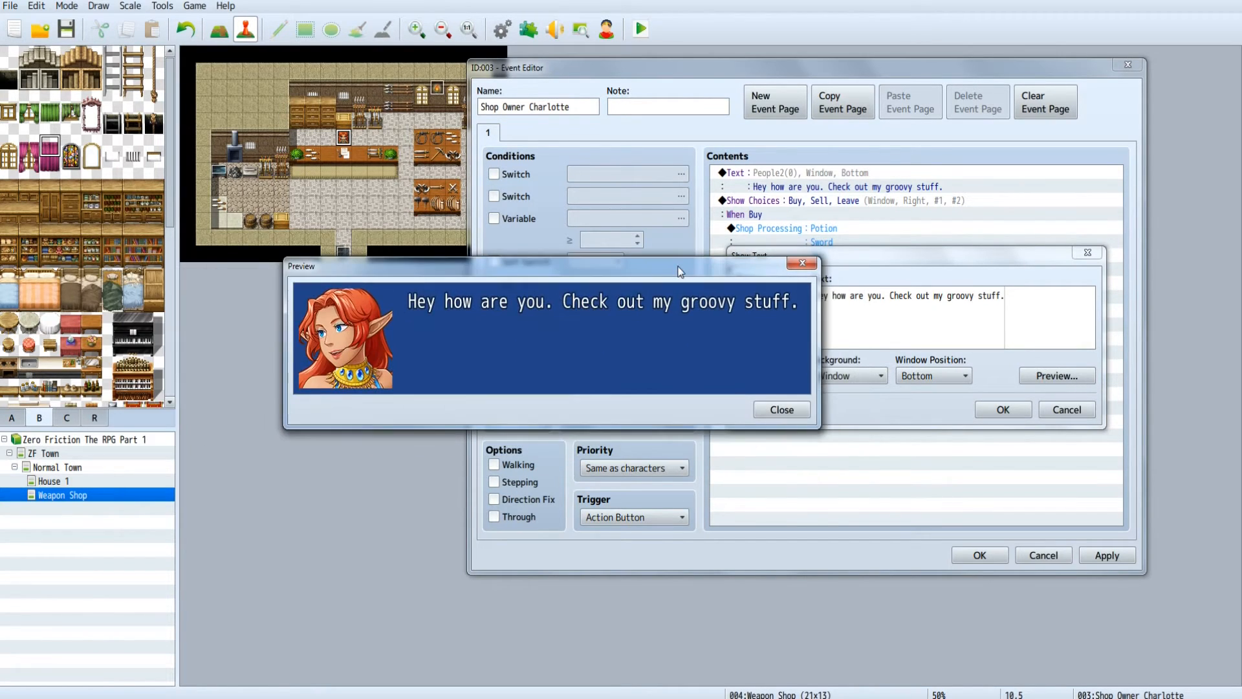
left_click(794, 414)
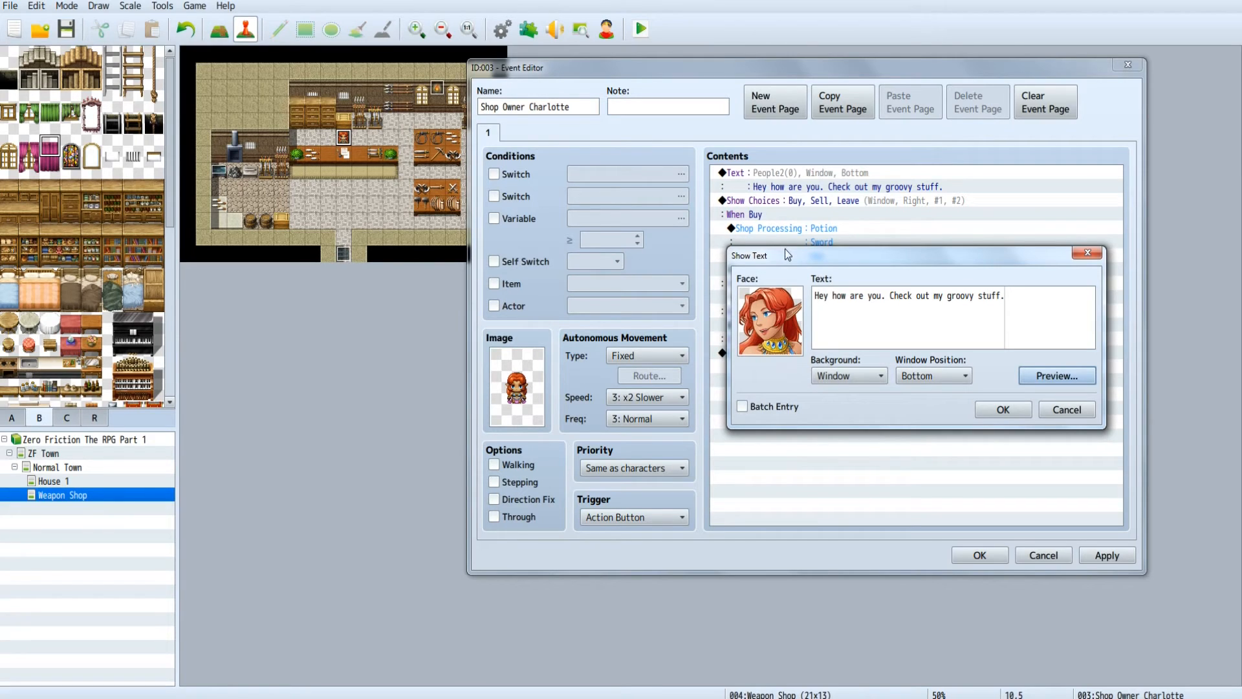
- Review the greeting's window position options, keep Bottom, and leave the text command without changes
left_click_drag(798, 251, 784, 372)
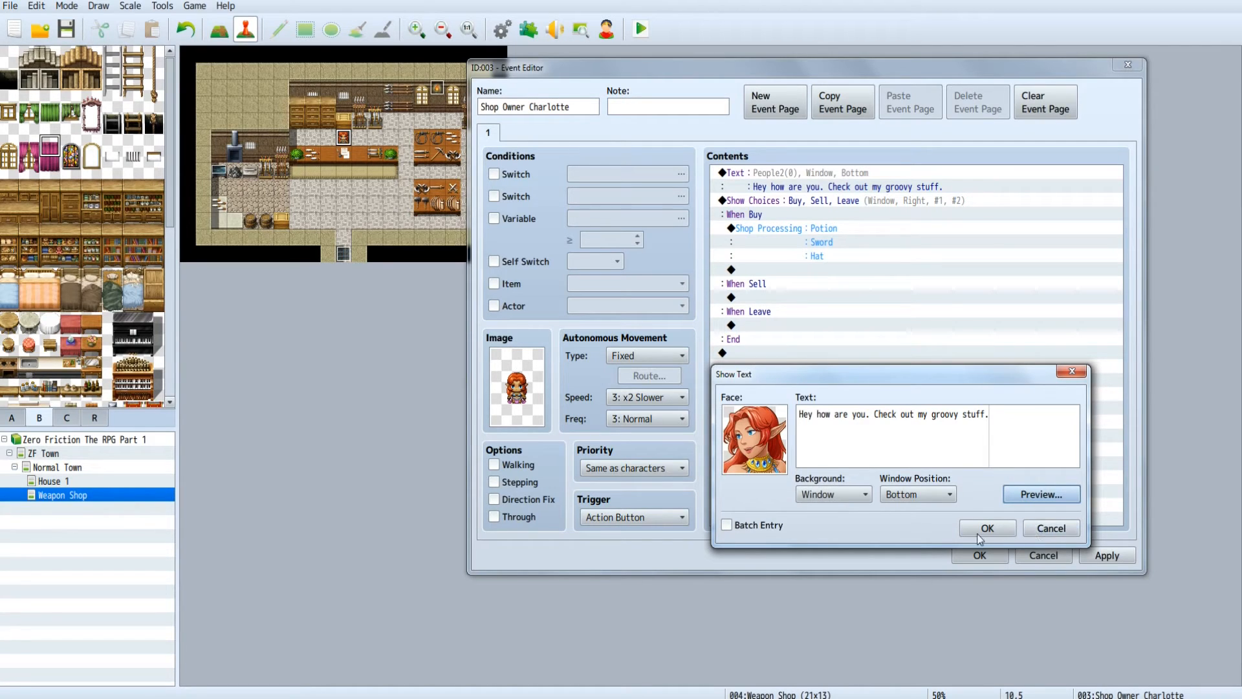
left_click(953, 495)
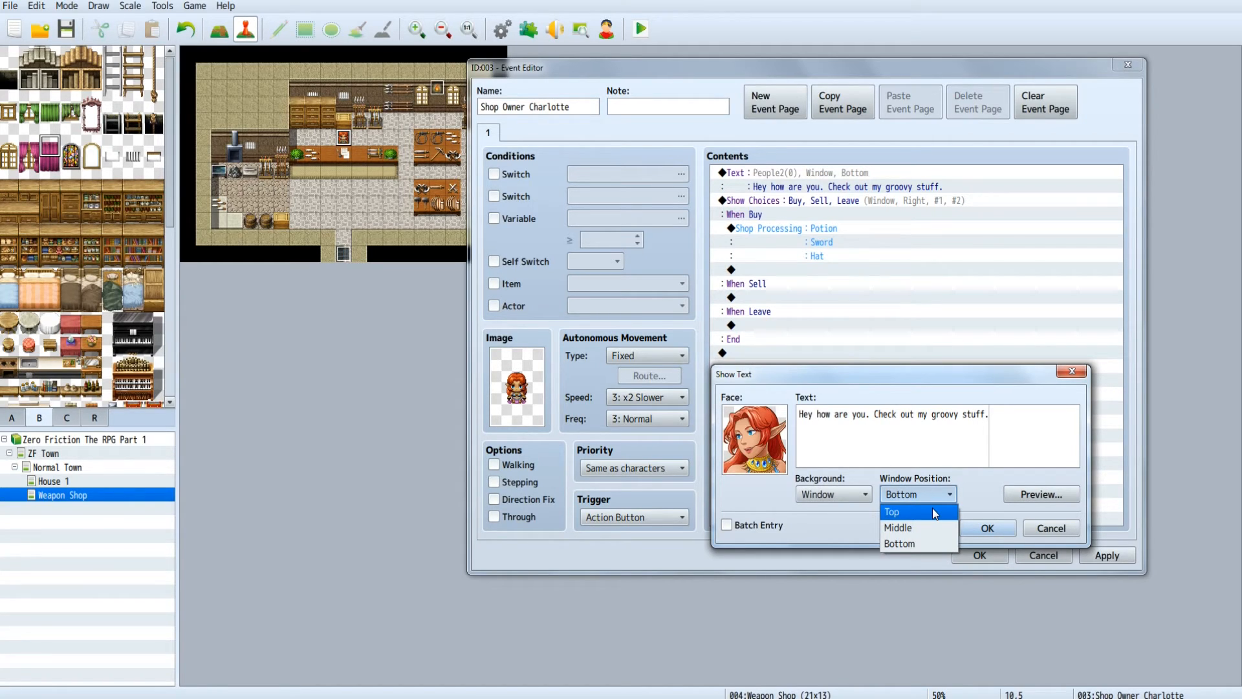
left_click(935, 542)
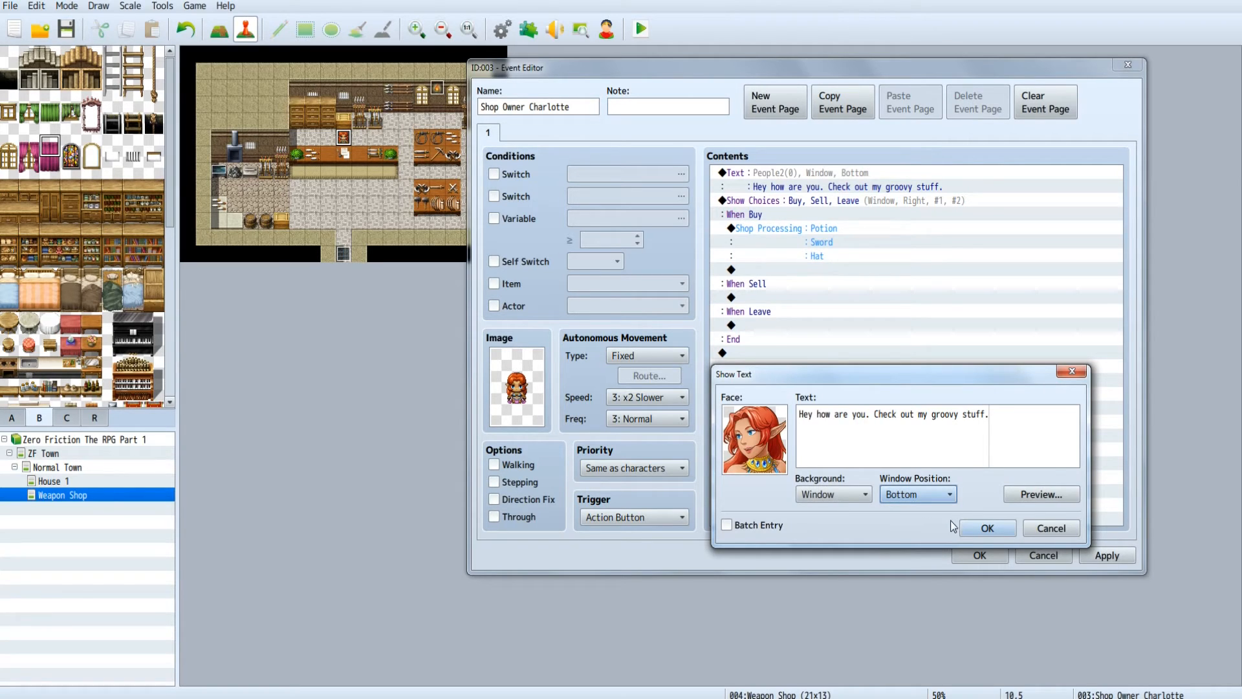
left_click(1052, 528)
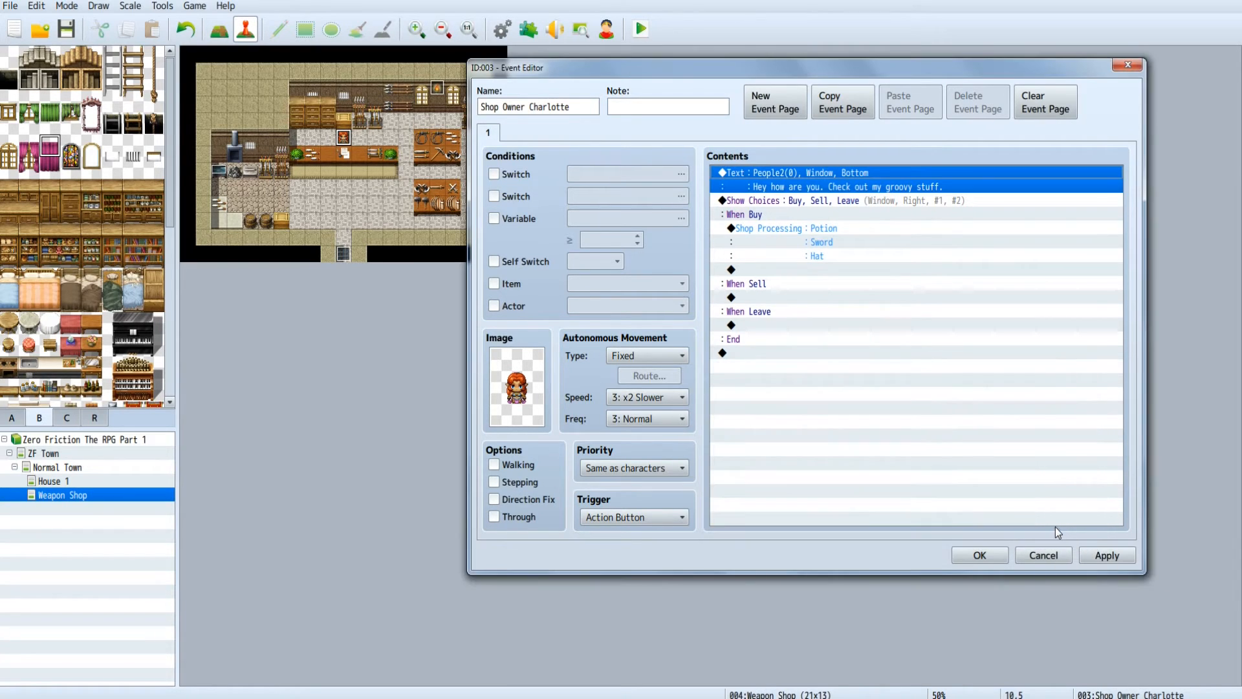
- Review the background, window position, default and cancel settings of the Buy/Sell/Leave choices without changing them
left_click(817, 202)
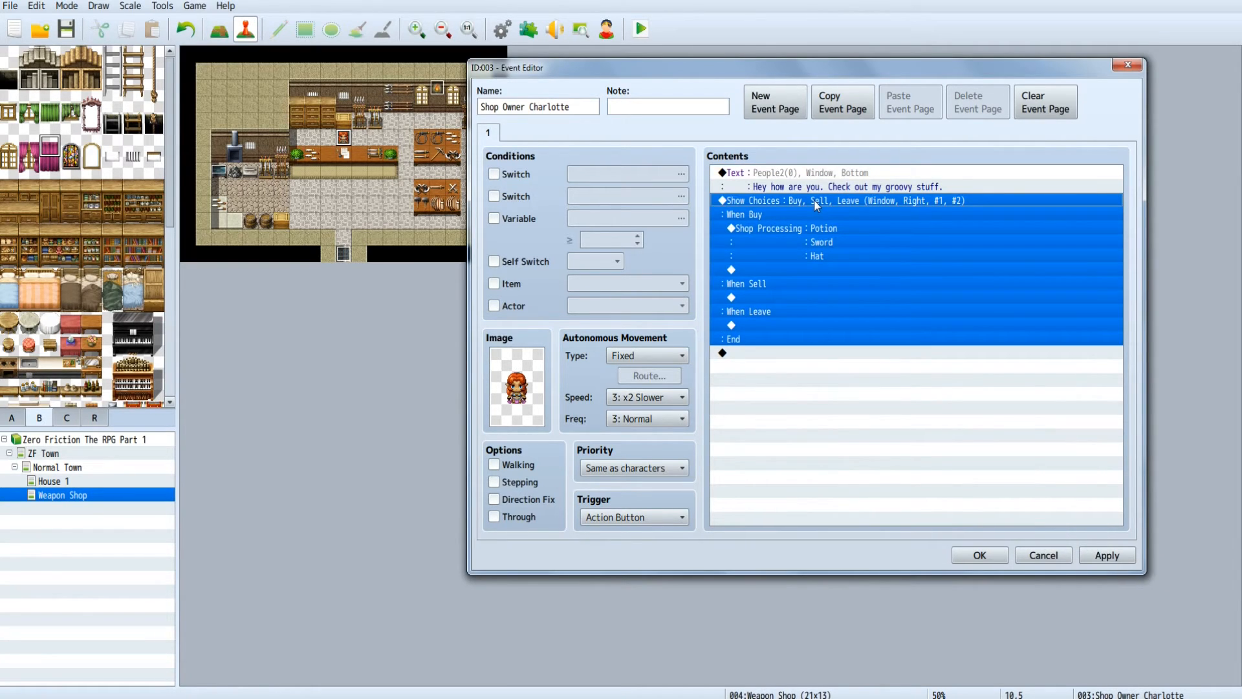
right_click(817, 205)
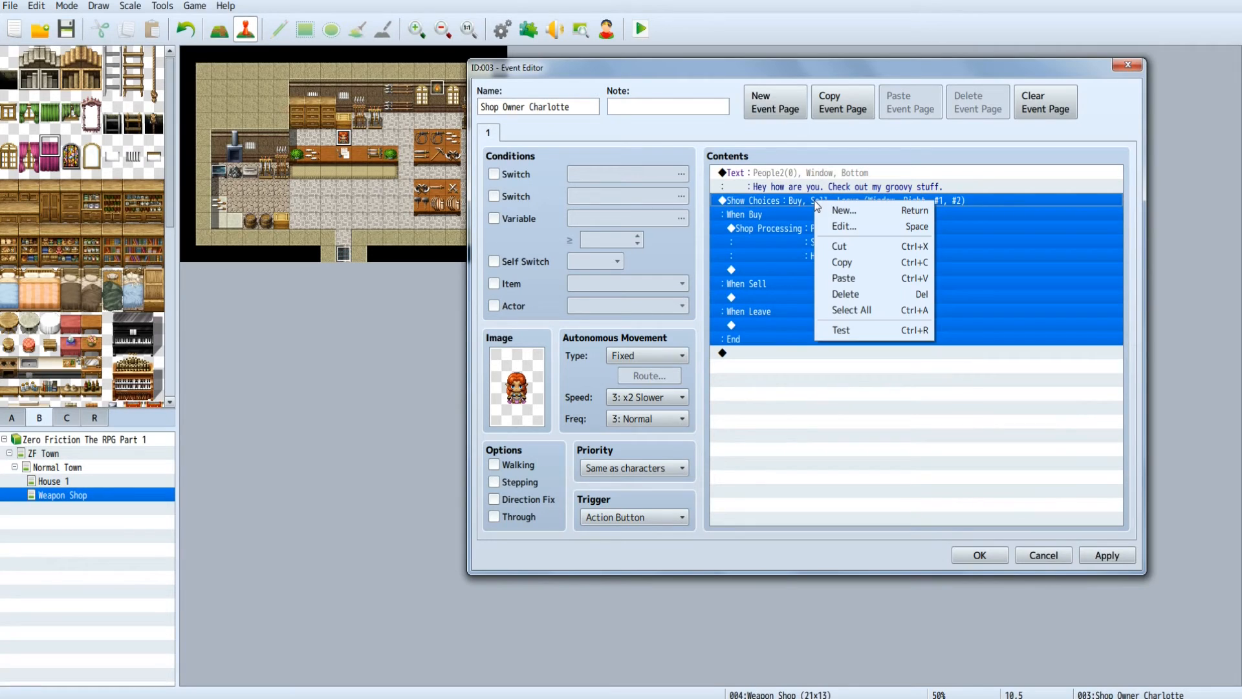
left_click(850, 228)
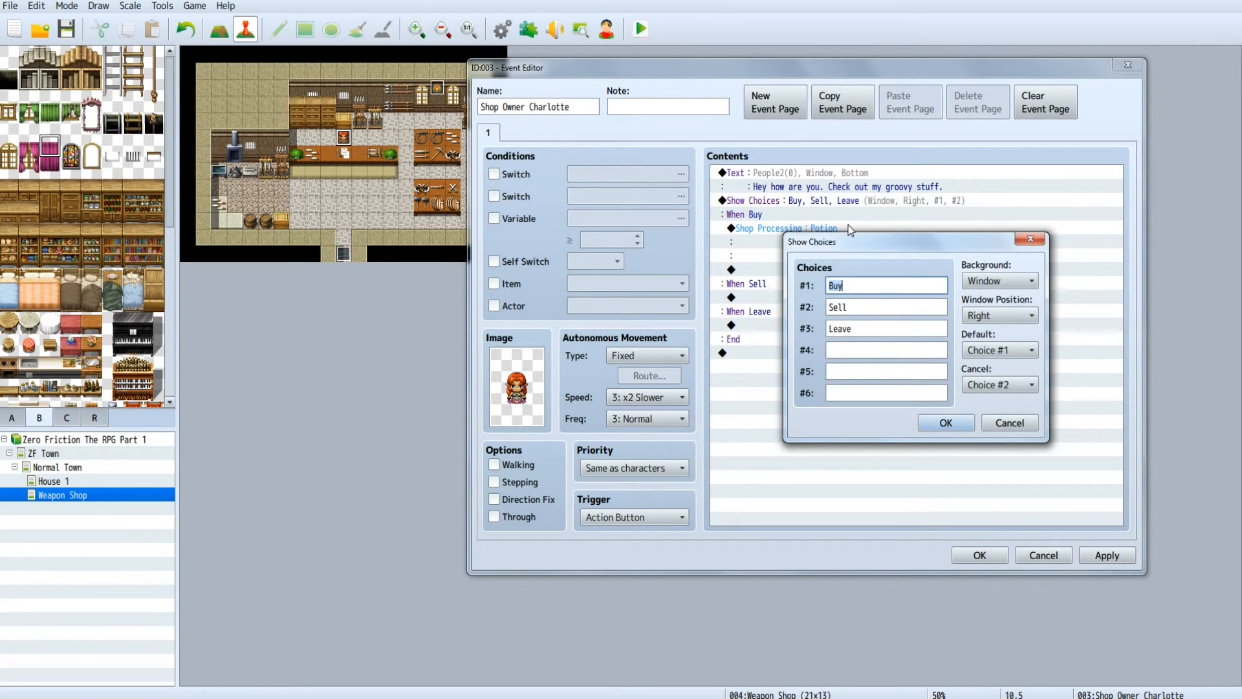
left_click(1032, 284)
left_click(1033, 294)
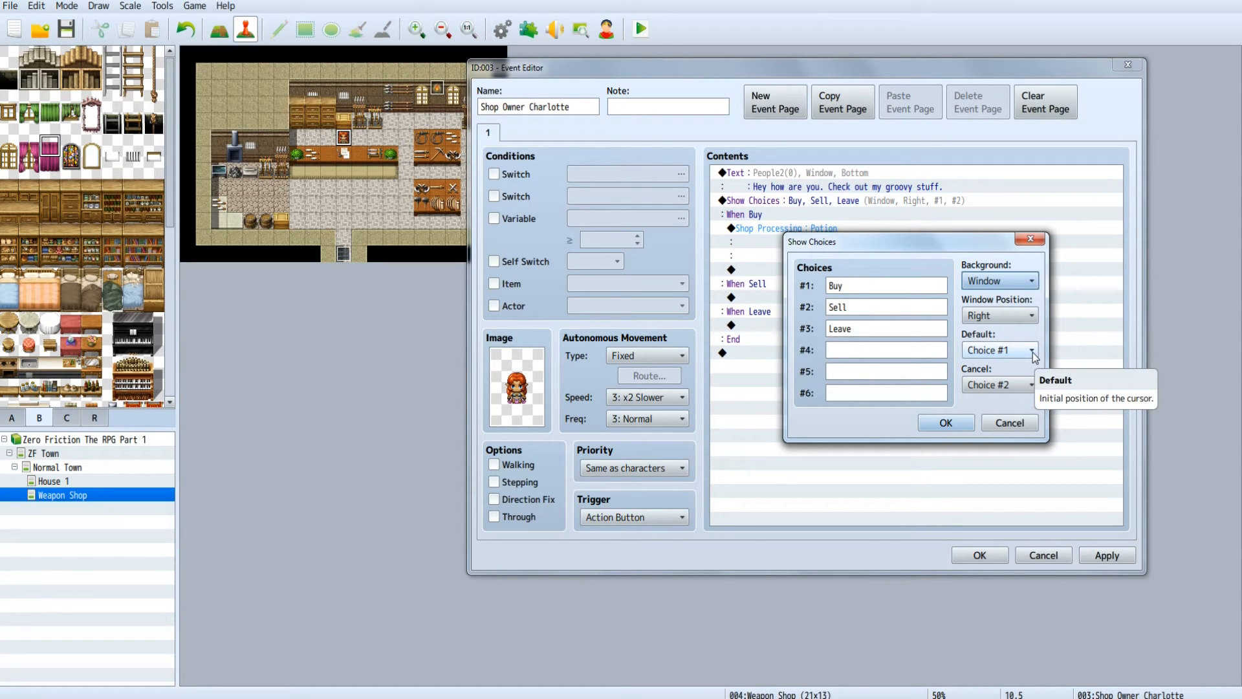
left_click(1032, 426)
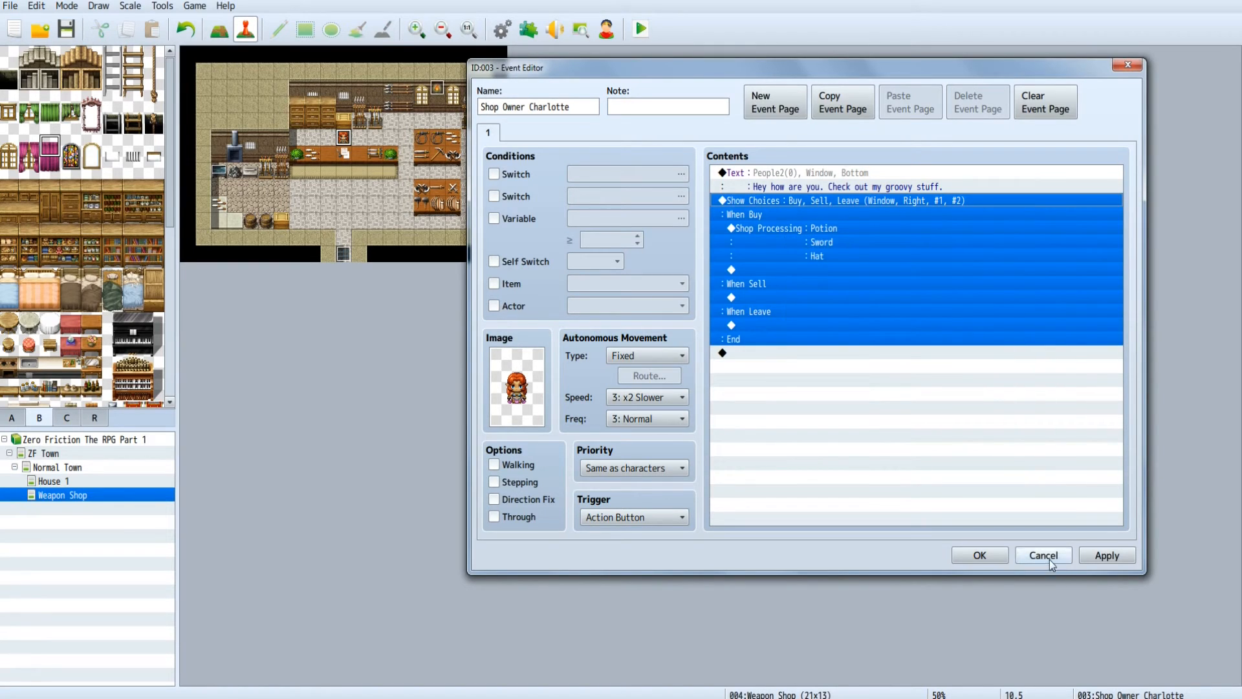
- Apply the changes to the Shop Owner Charlotte event and close its editor
left_click(887, 401)
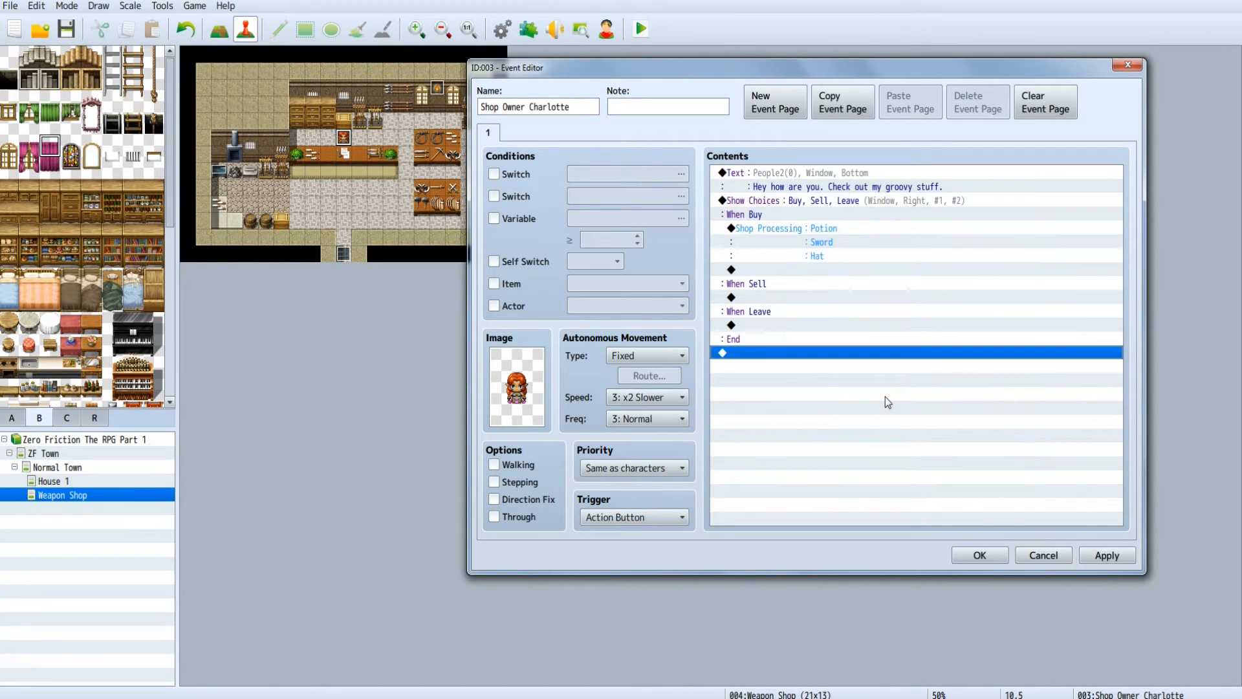
left_click(1100, 557)
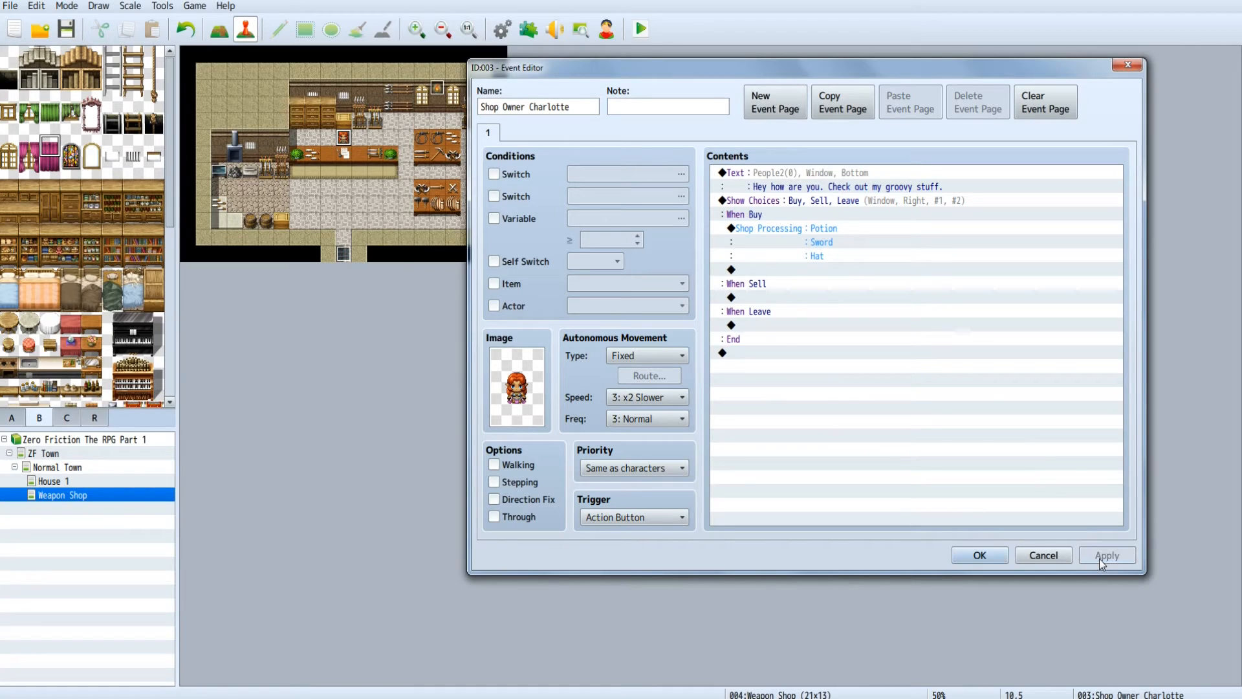
left_click(981, 557)
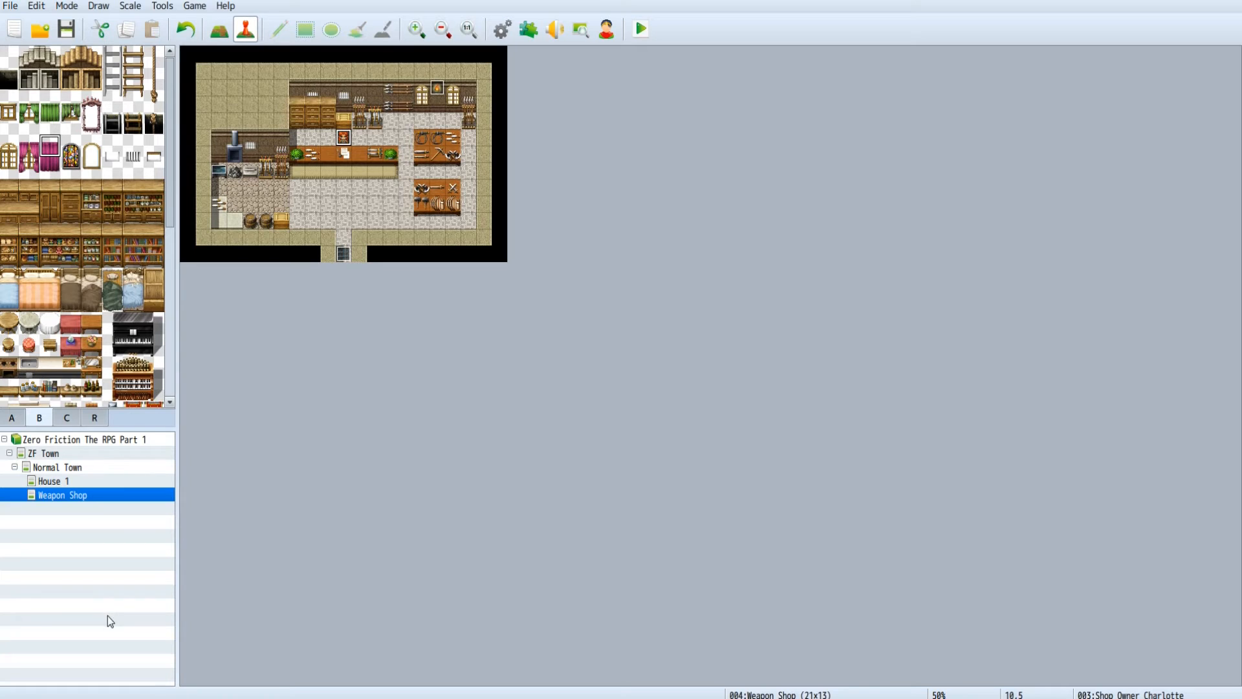
- Switch to the Normal Town map and open the Admiral Hewey event for editing
left_click(69, 468)
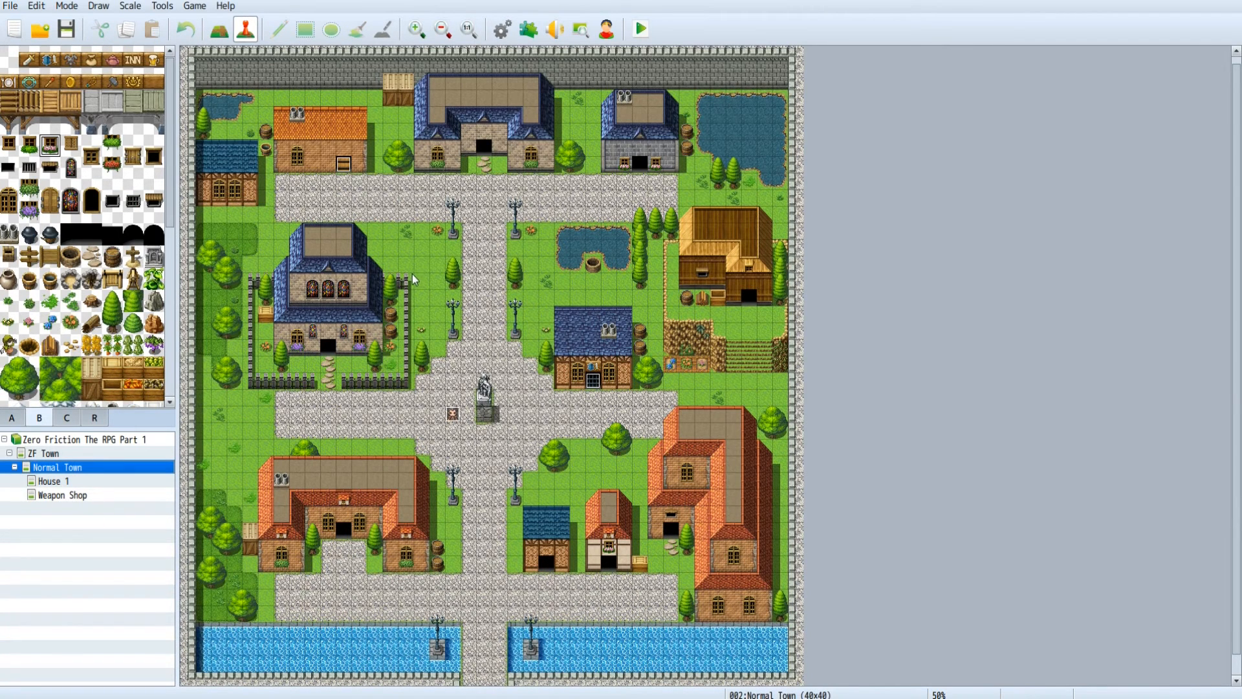
right_click(453, 416)
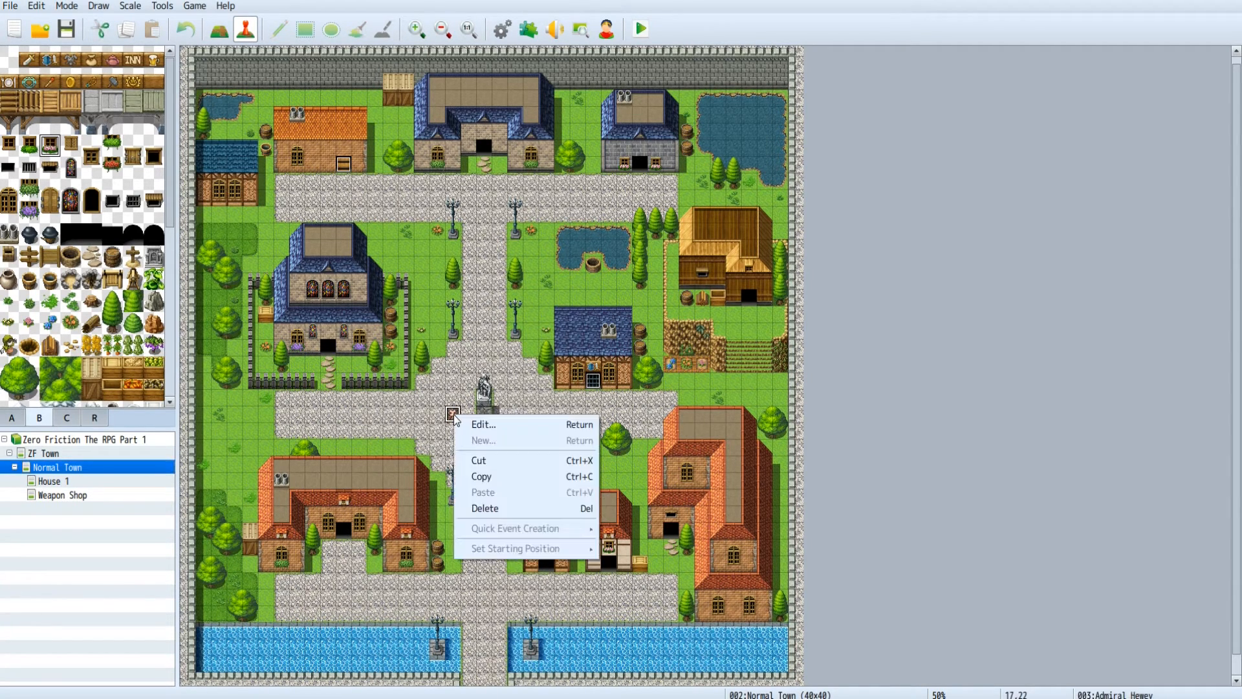
left_click(482, 424)
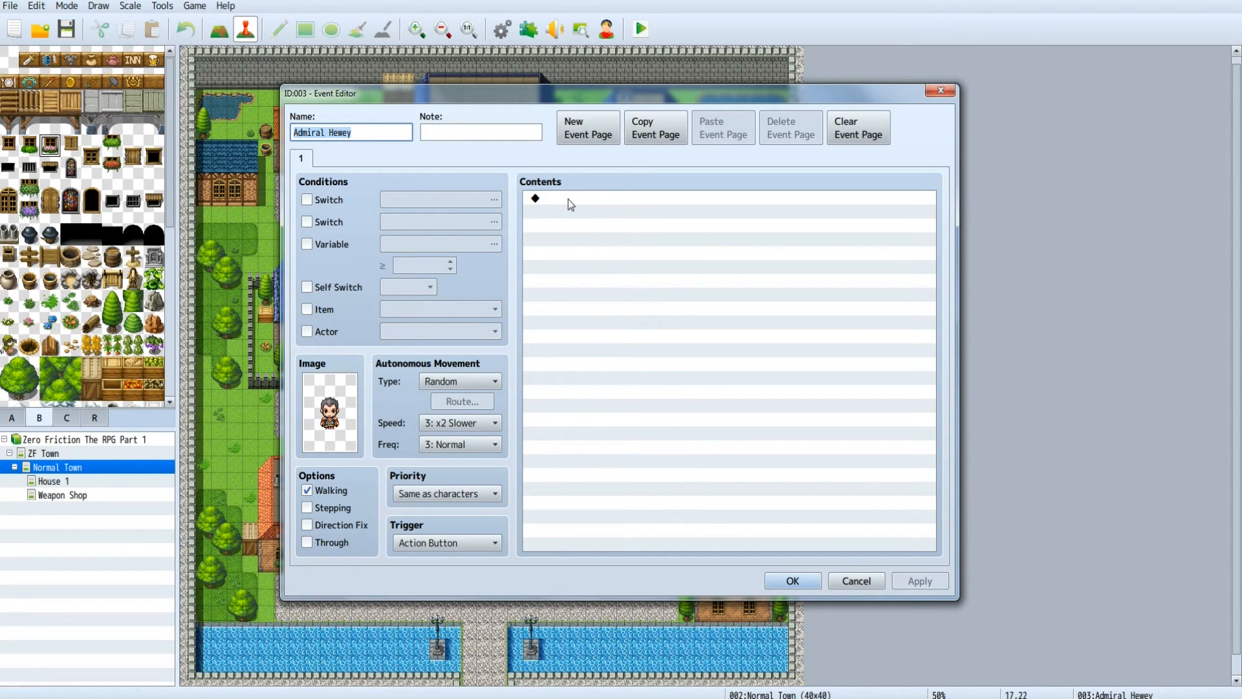
- Start a Show Text command in Admiral Hewey's contents with the red-haired, moustached face from People3
left_click(551, 200)
right_click(551, 200)
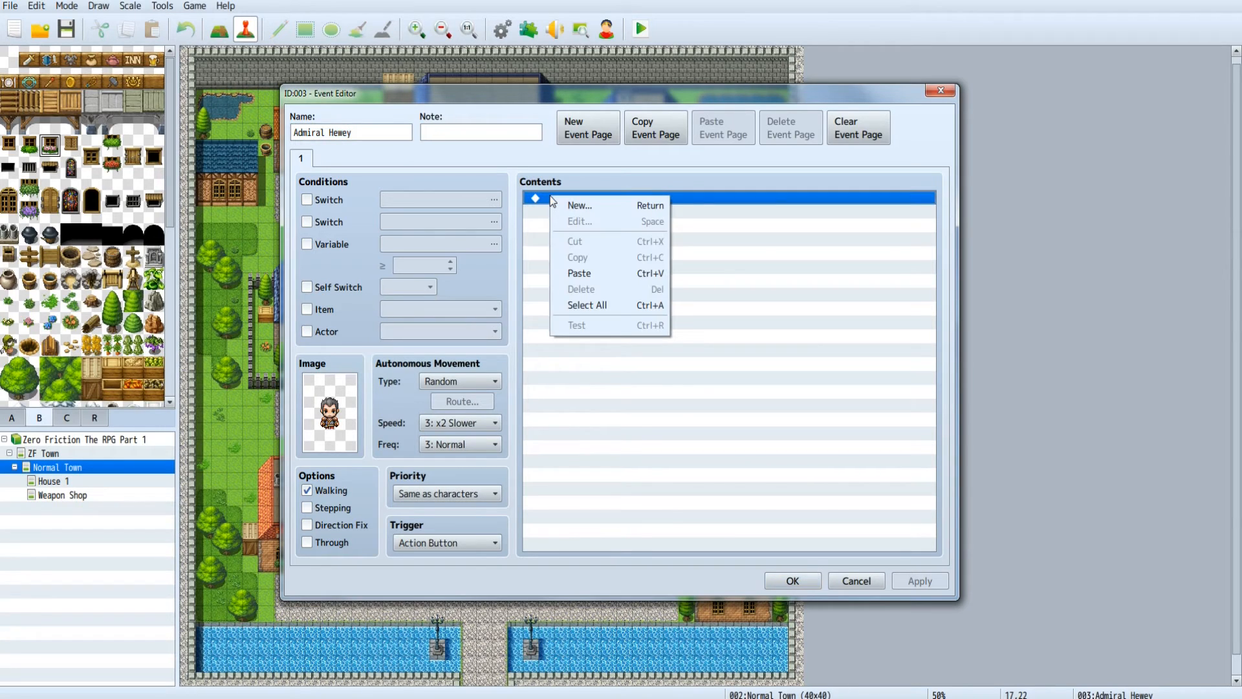
left_click(564, 182)
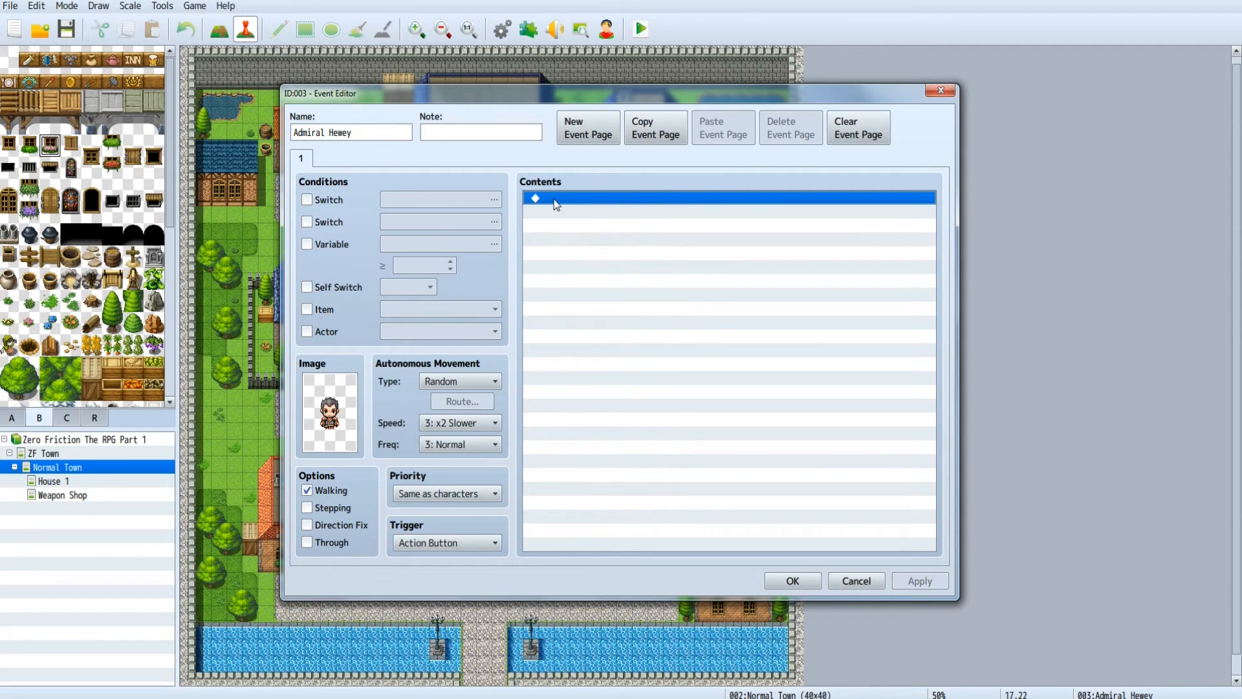
right_click(554, 199)
left_click(590, 208)
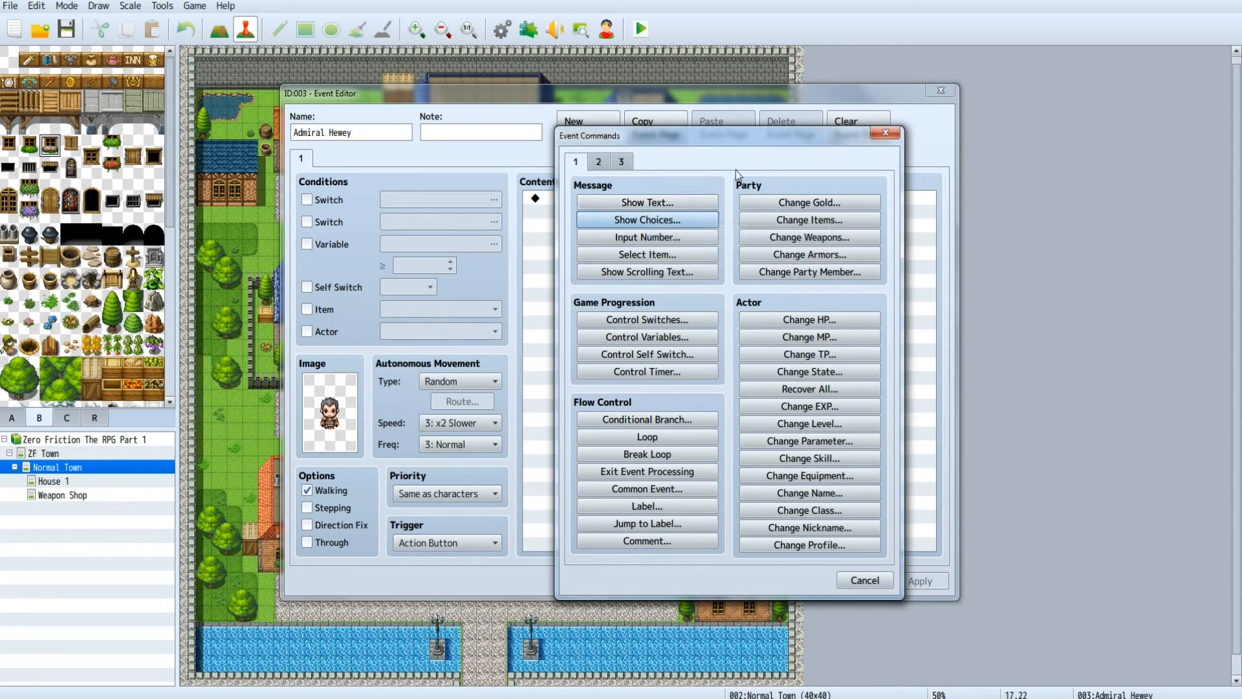
left_click(665, 204)
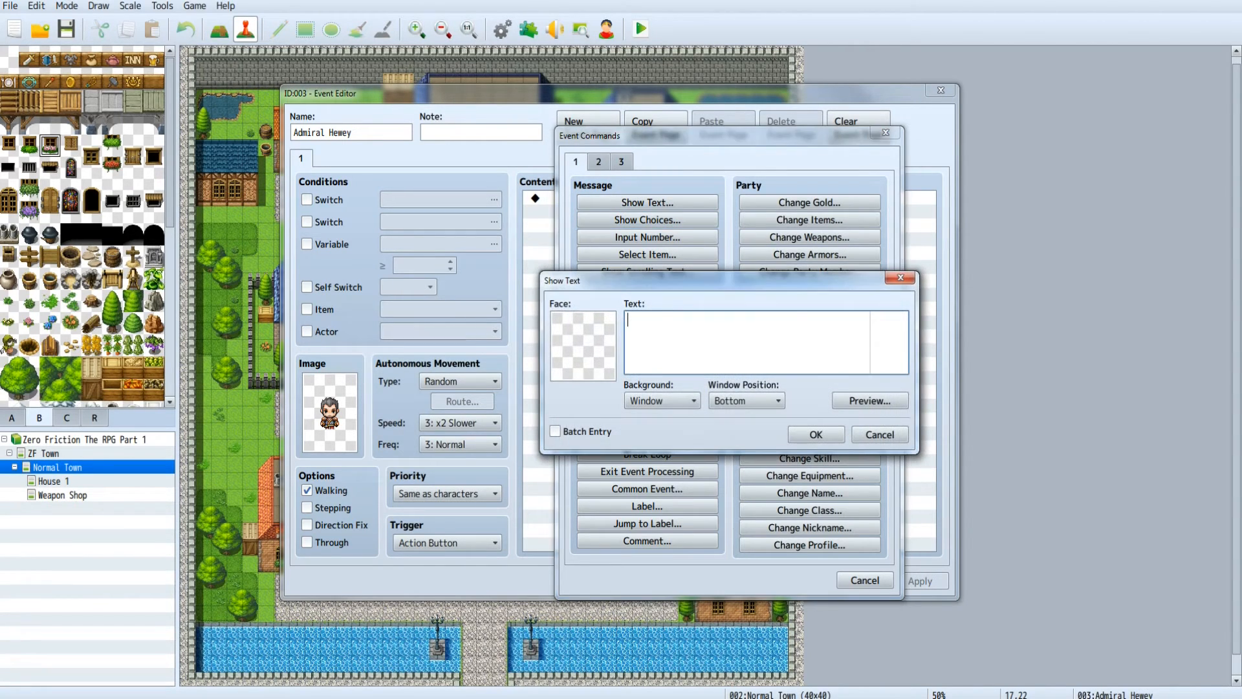
double_click(584, 341)
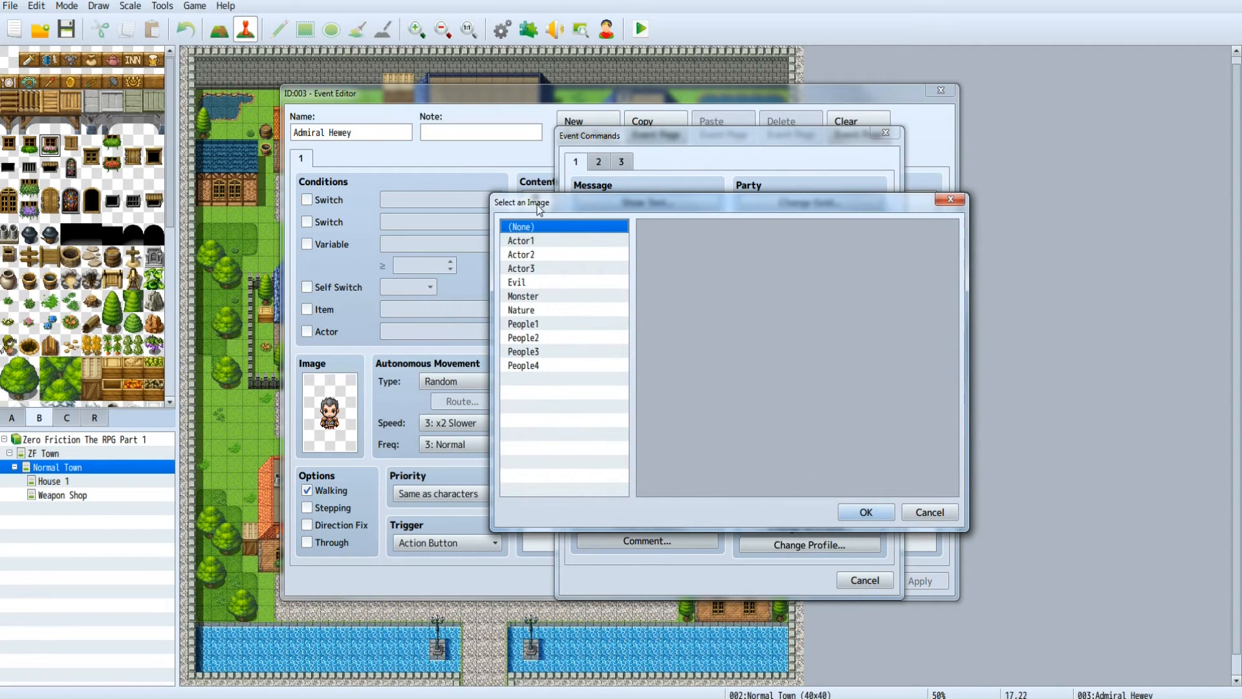
left_click(535, 325)
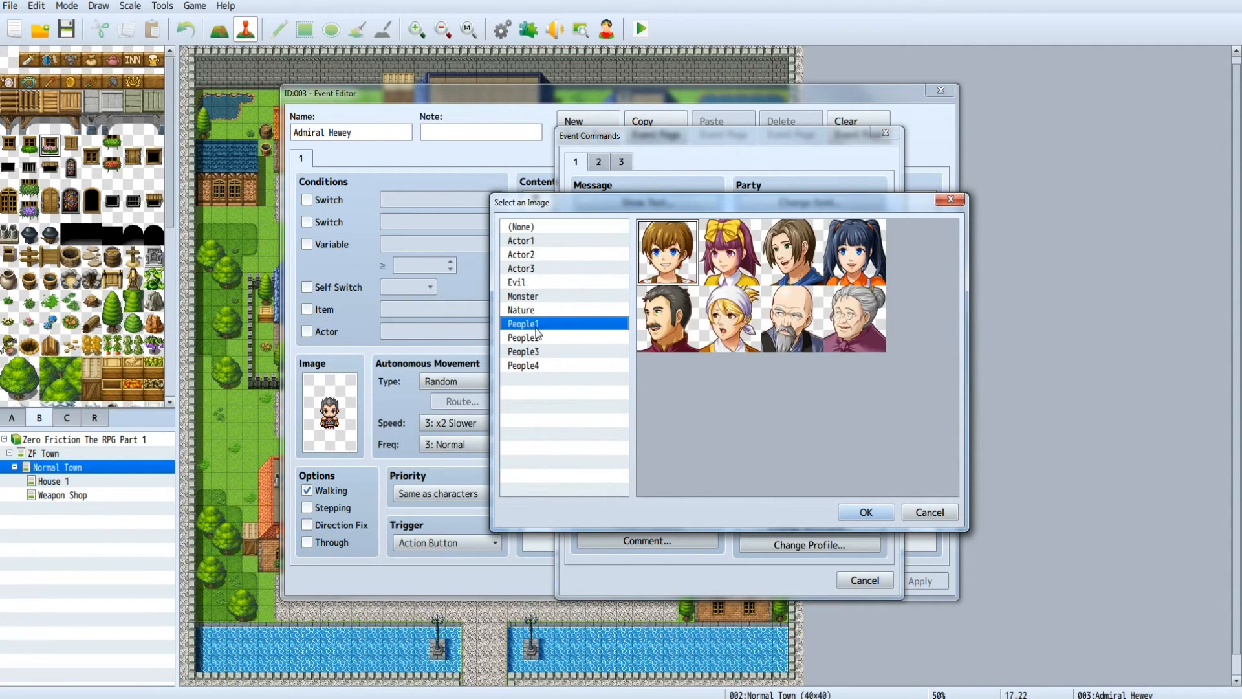
left_click(537, 336)
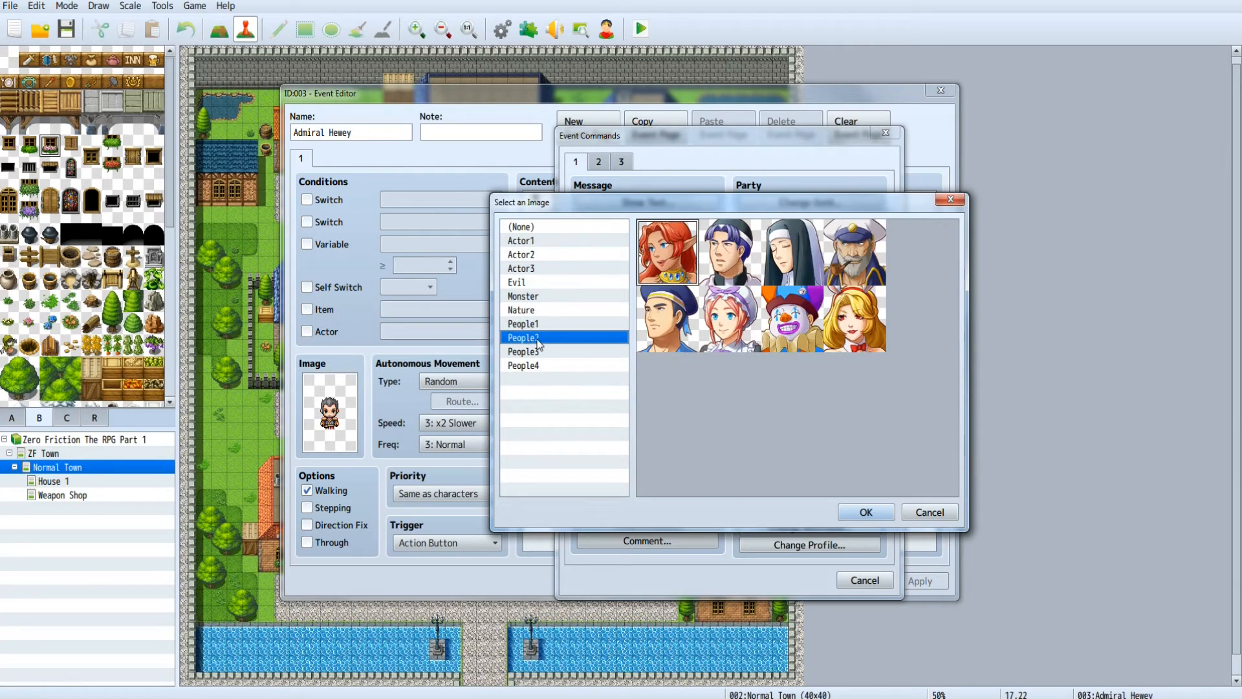
left_click(541, 353)
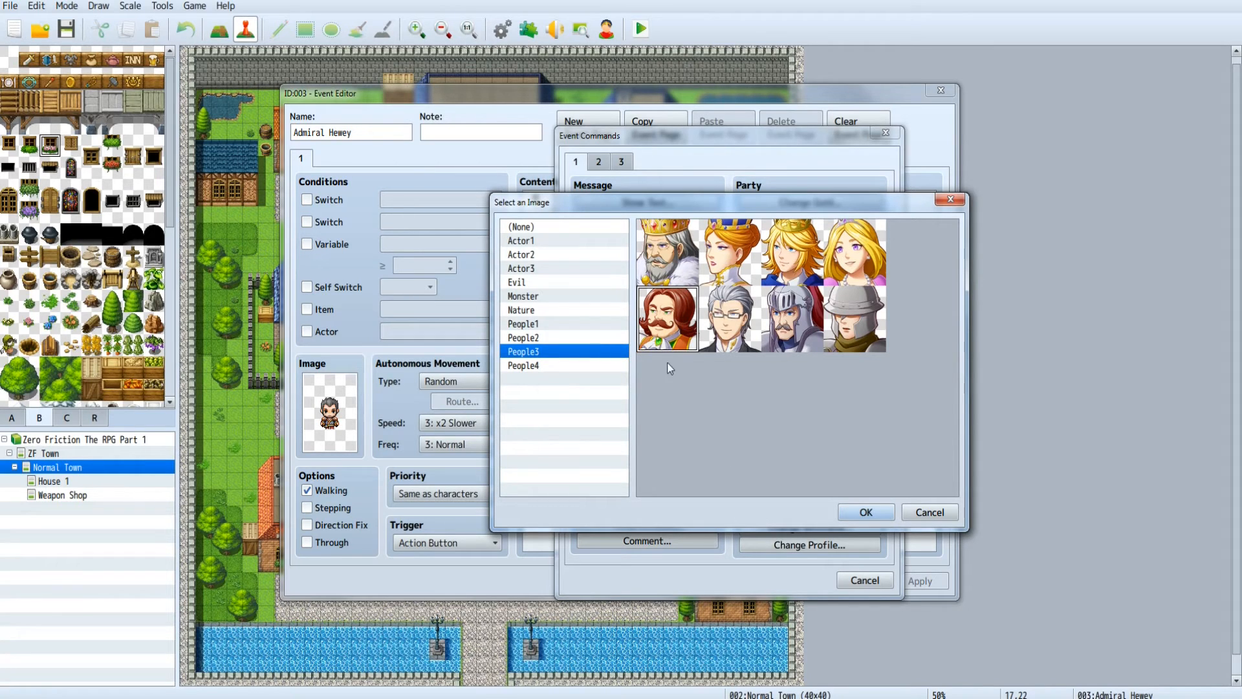
left_click(852, 514)
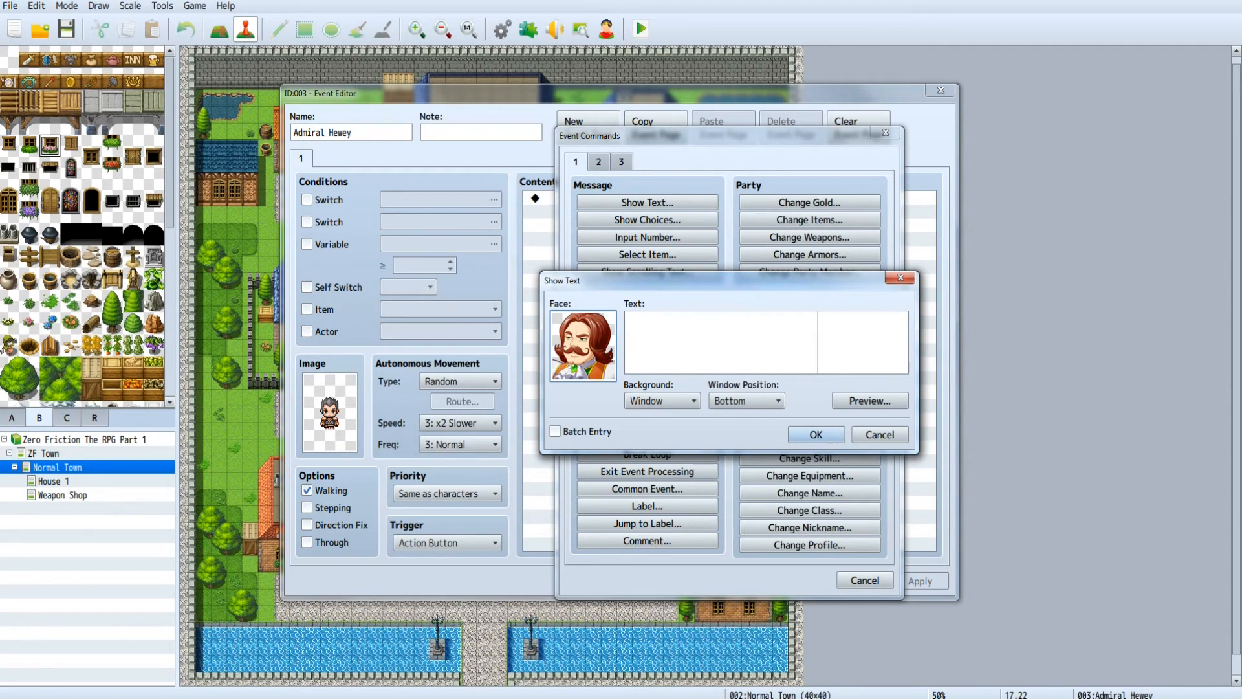
- Enter the message "Why, hello there. I'm Admiral Hewey. Nice to make your acquaintance."
left_click(671, 324)
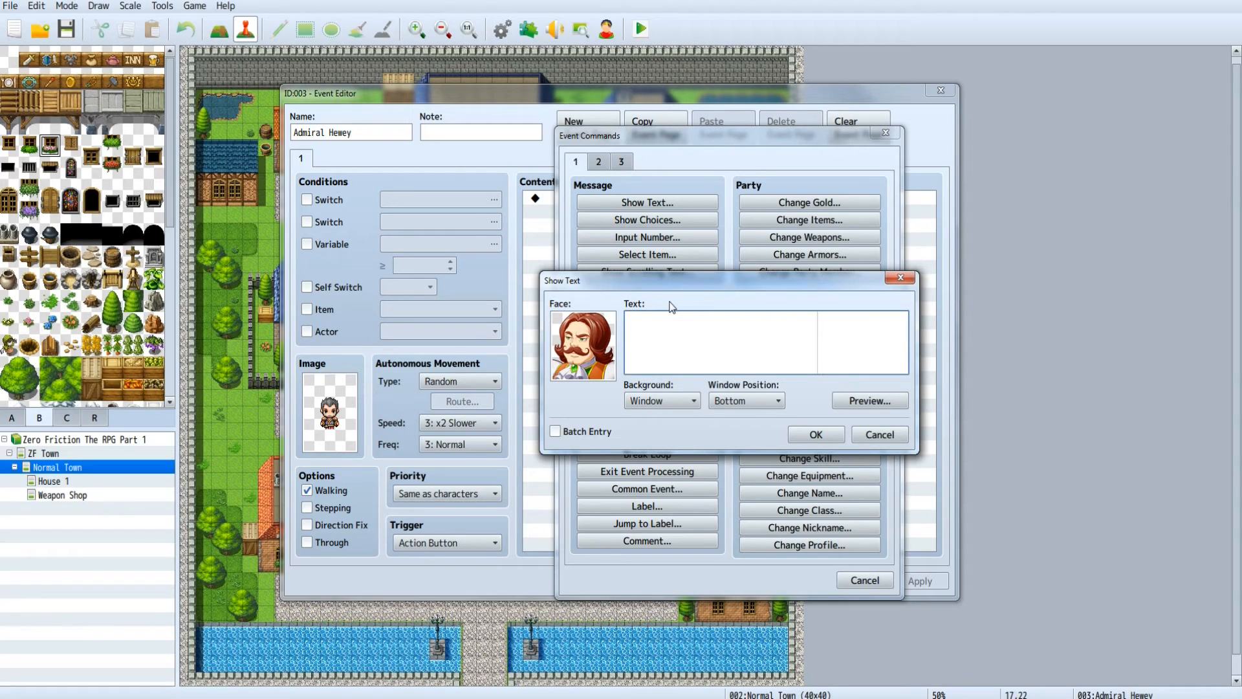
type("W")
type("hy")
type(", hello there")
type(". I'm Admiral")
type(" Hewey")
type(". Nice to make ")
type("your")
type(" acquai")
type("ntance.")
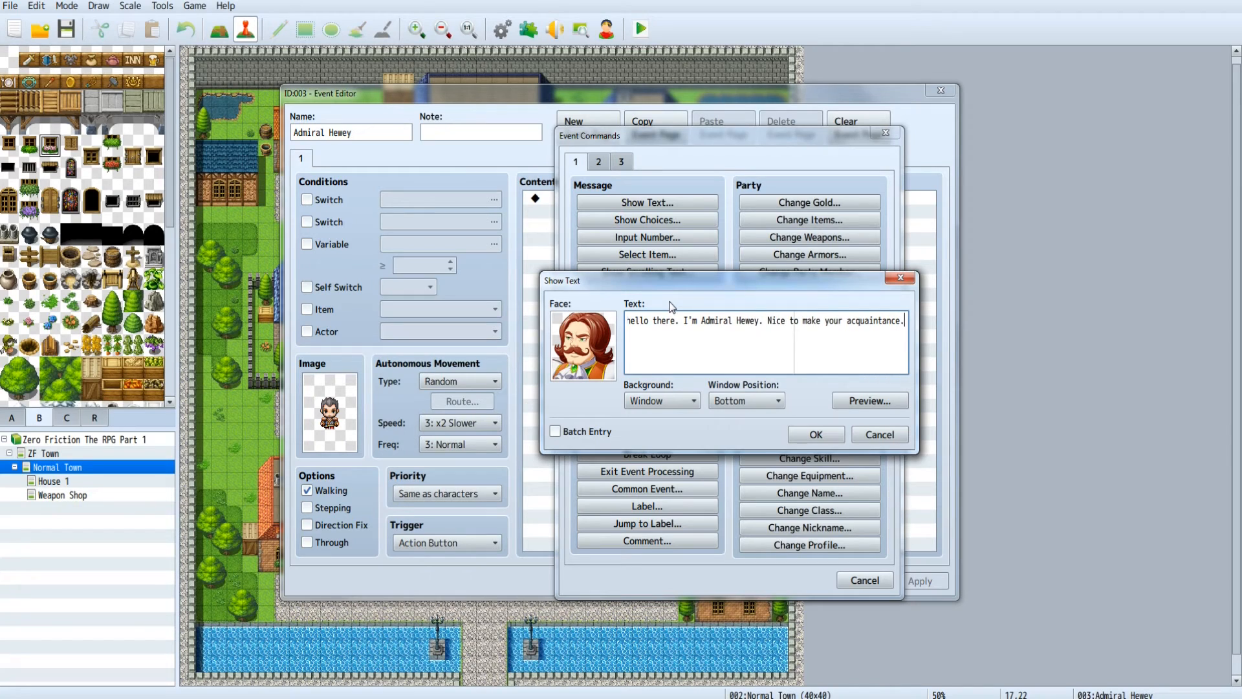
- Preview Admiral Hewey's message to check whether the text fits the window, and close the preview
left_click(856, 406)
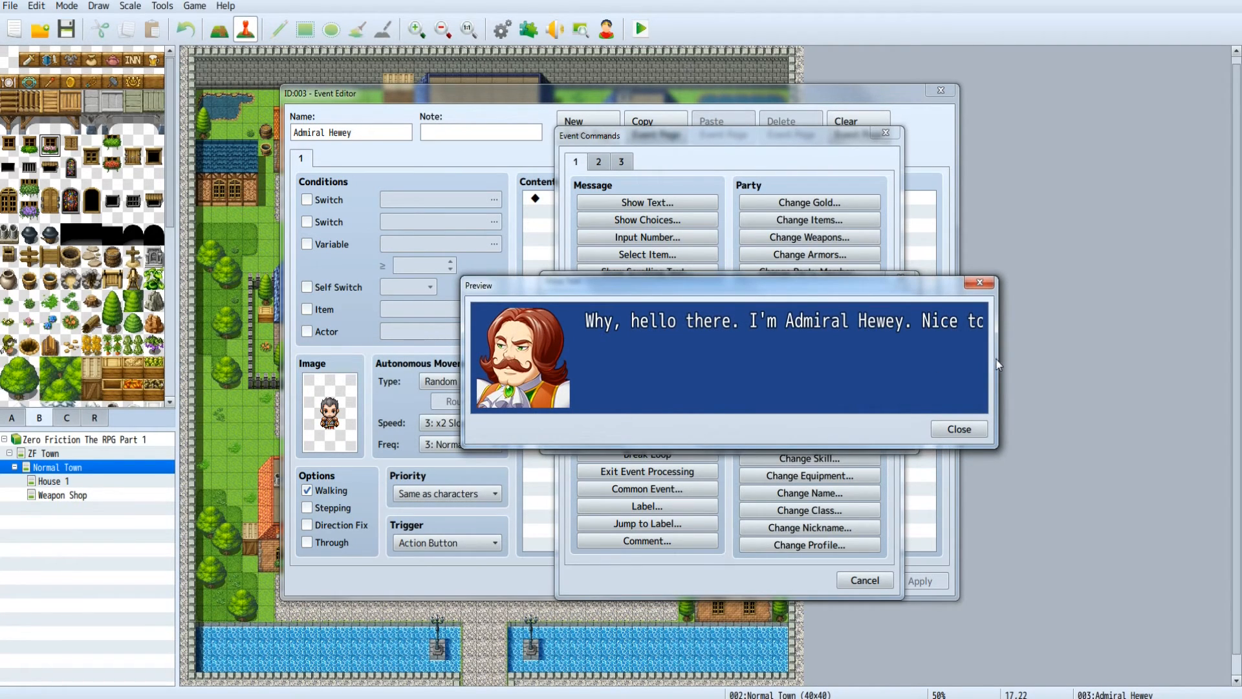
left_click_drag(922, 282, 871, 417)
left_click_drag(766, 411, 781, 444)
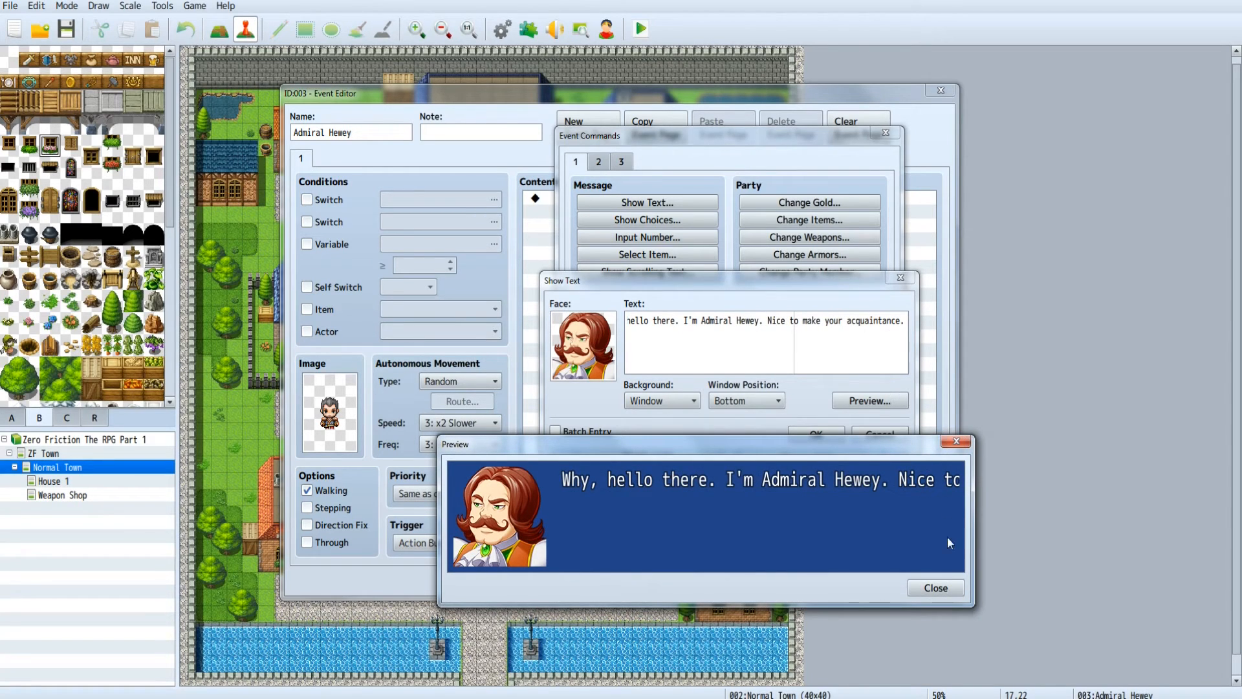
left_click(935, 587)
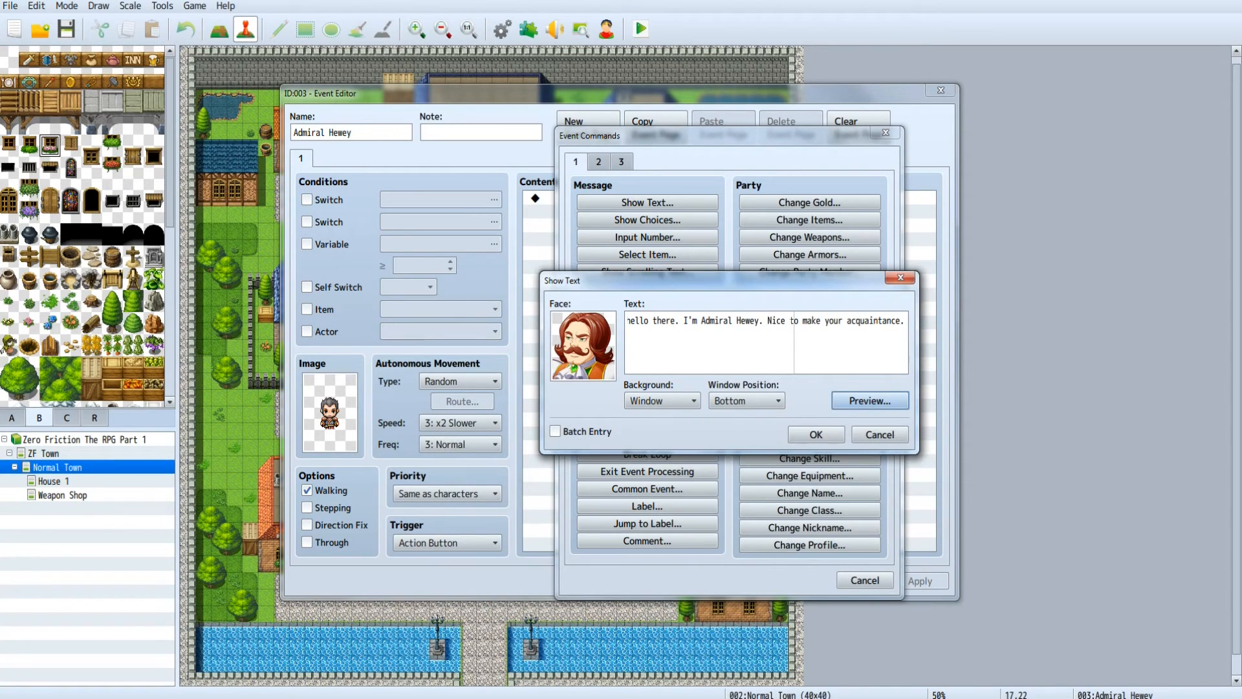
- Break Admiral Hewey's message onto a second line after "Nice", preview the wrapped text, and add it to the event contents
left_click(790, 320)
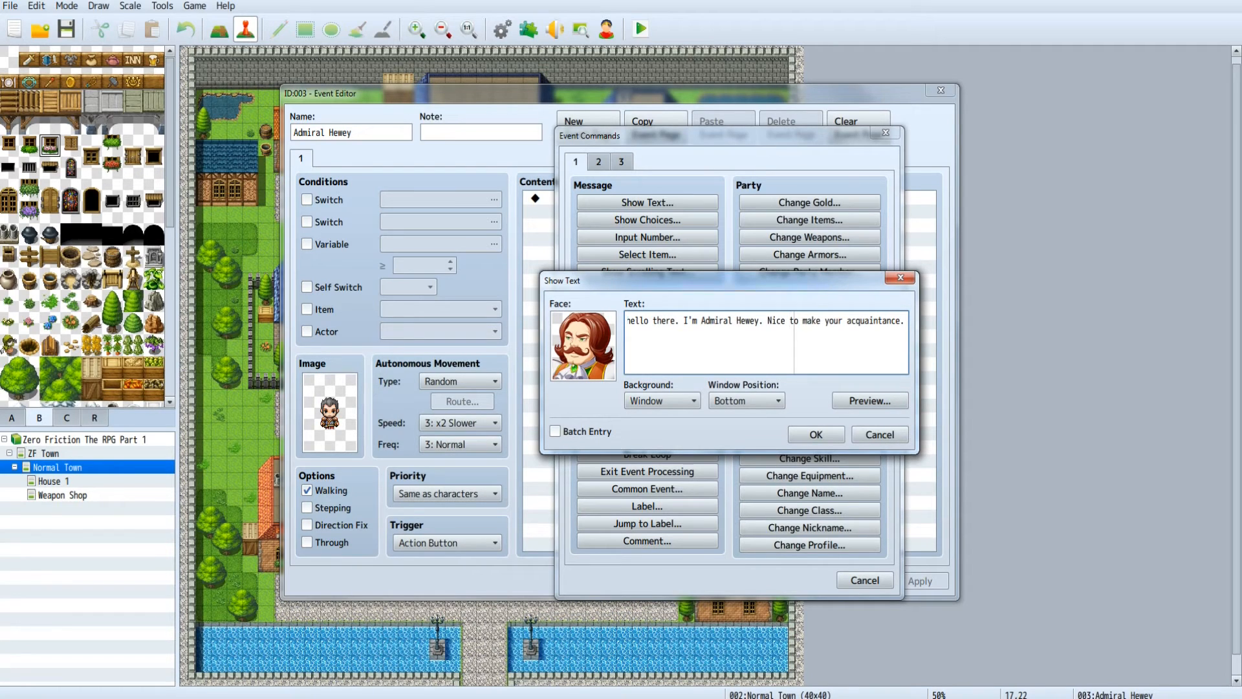
key("Return")
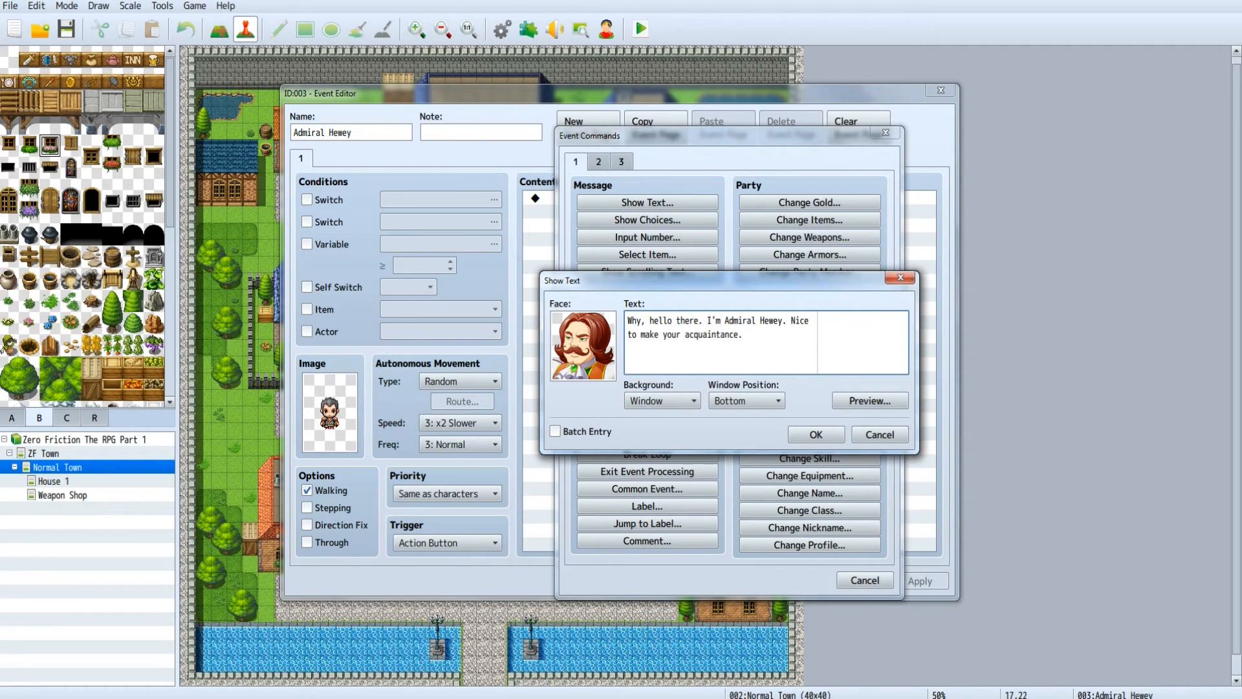
left_click(854, 401)
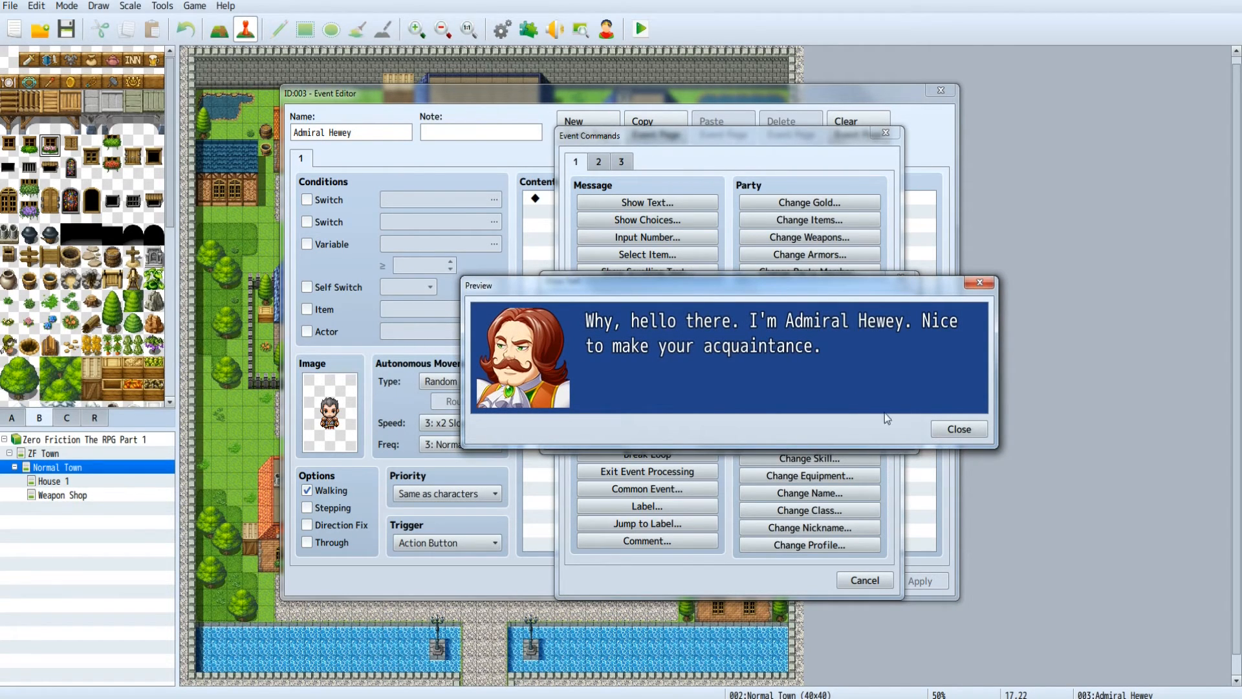
left_click(946, 428)
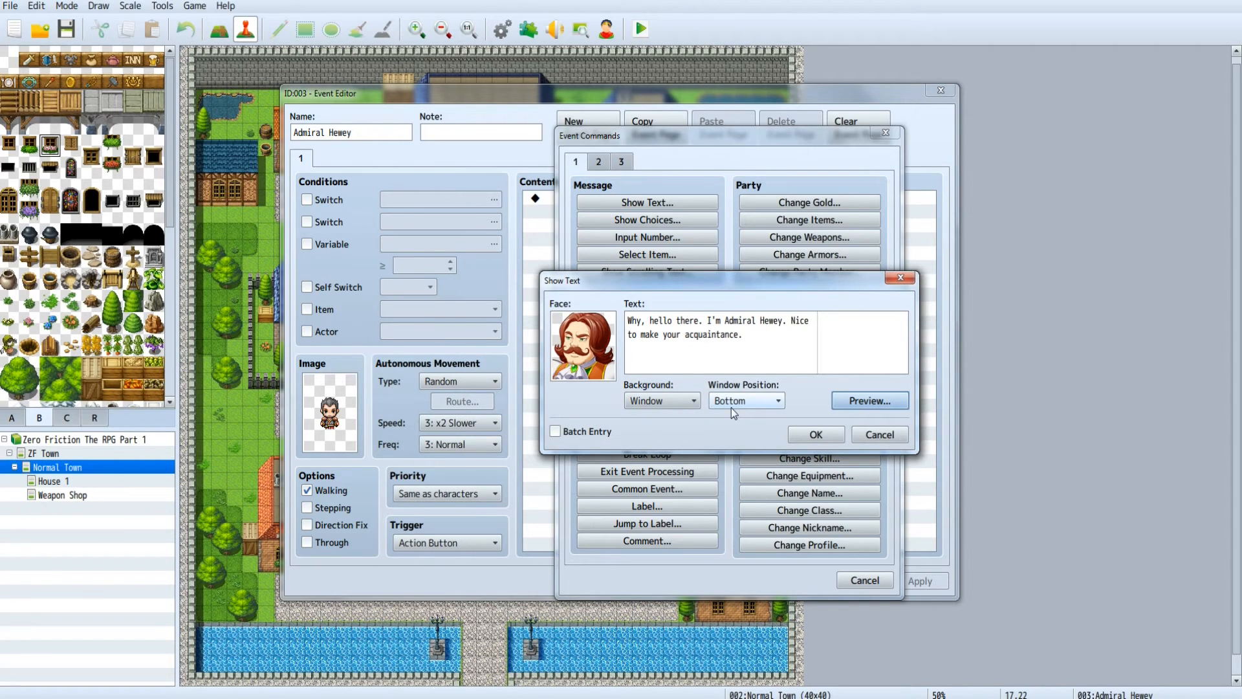
left_click(817, 434)
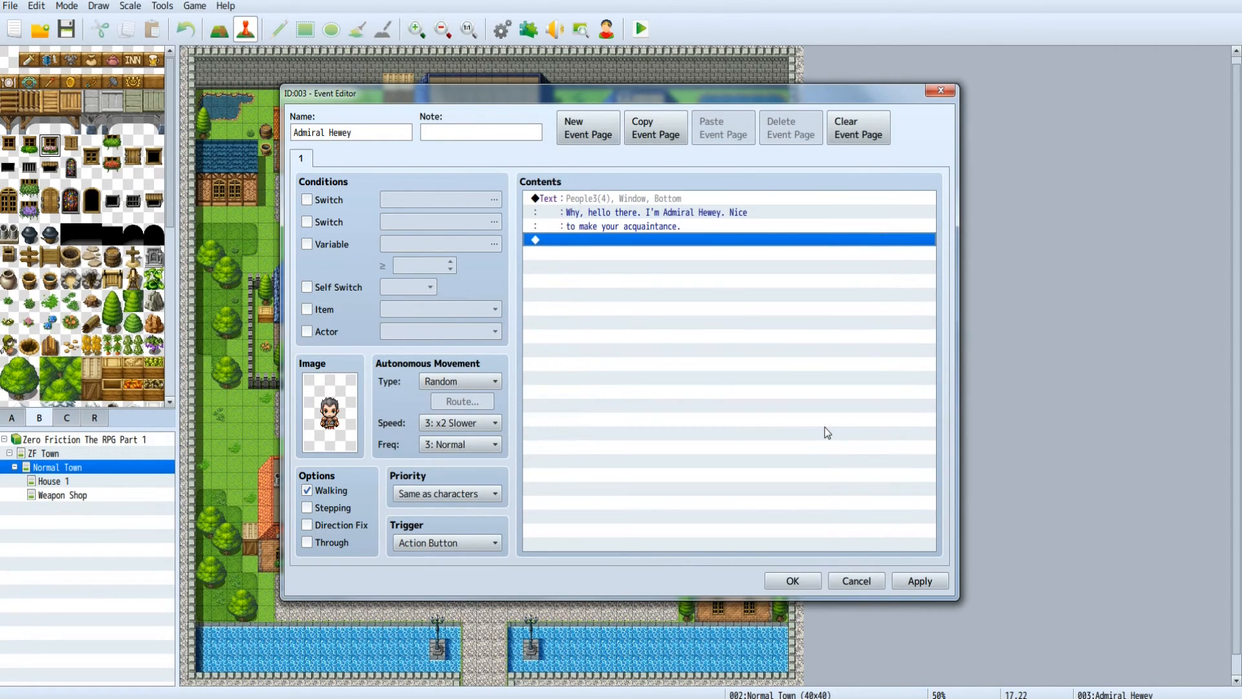
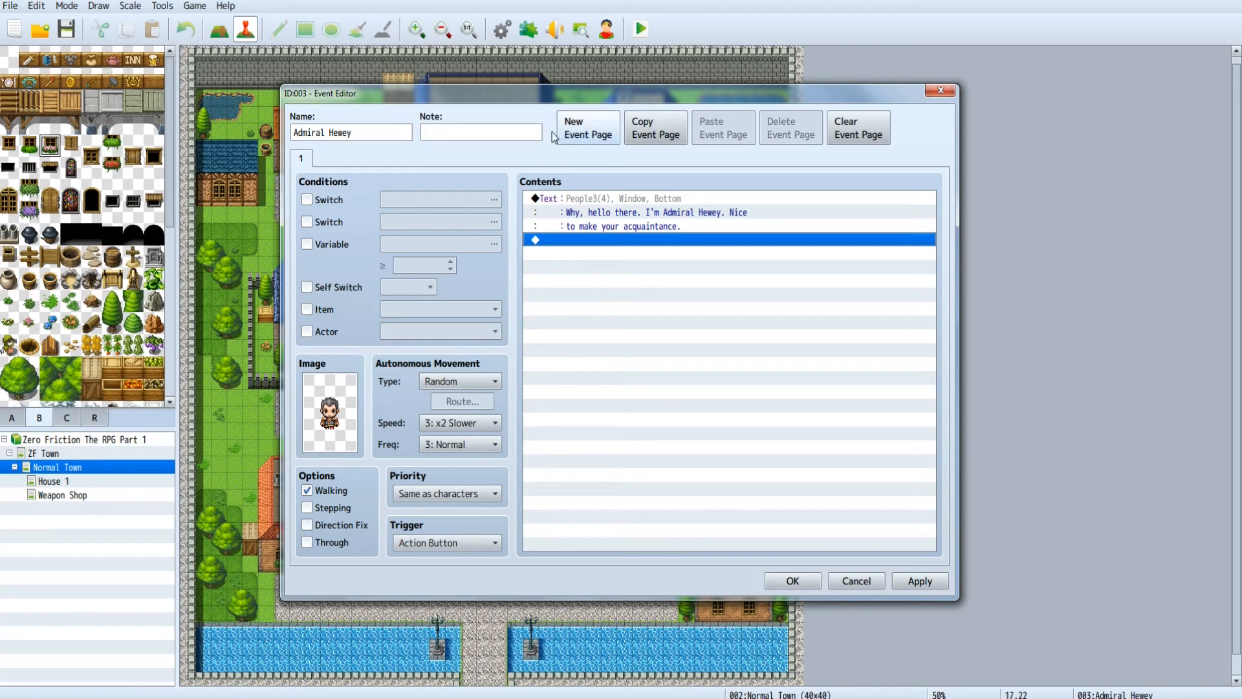
- Apply the changes to the Admiral Hewey event and close its editor
mouse_move(431, 83)
left_mouse_down()
mouse_move(619, 65)
mouse_move(421, 48)
mouse_move(457, 52)
mouse_move(430, 68)
left_mouse_up()
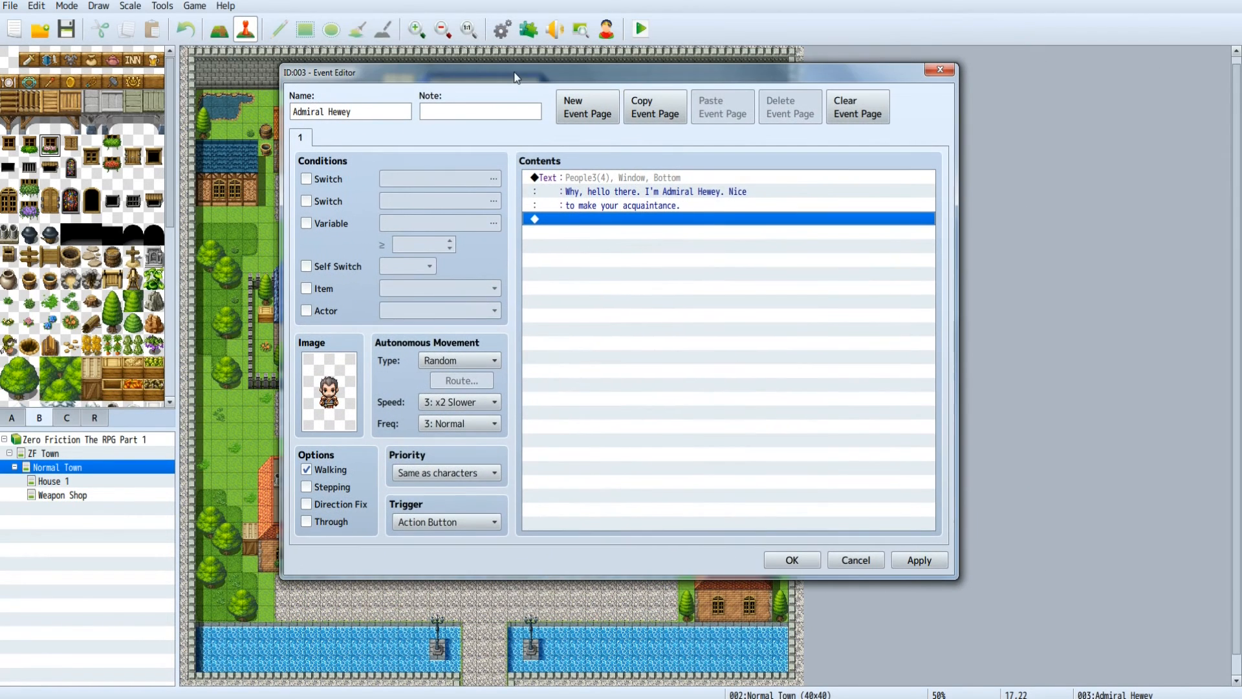
left_click(914, 562)
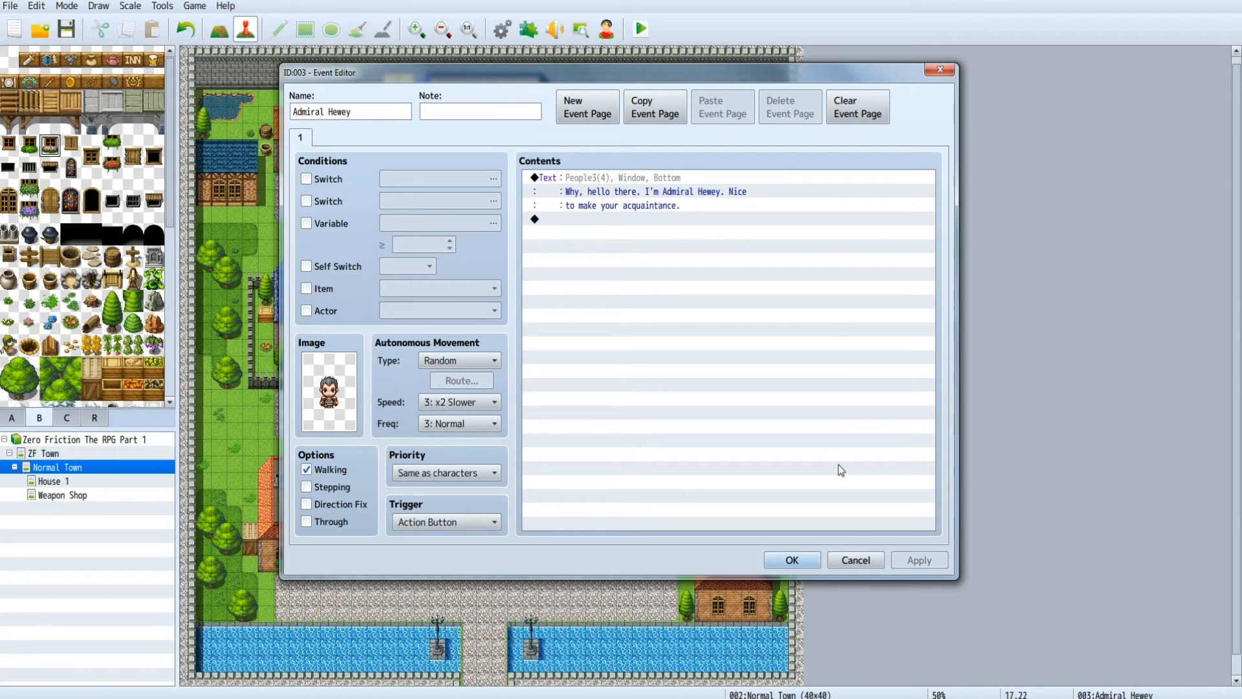
left_click(790, 561)
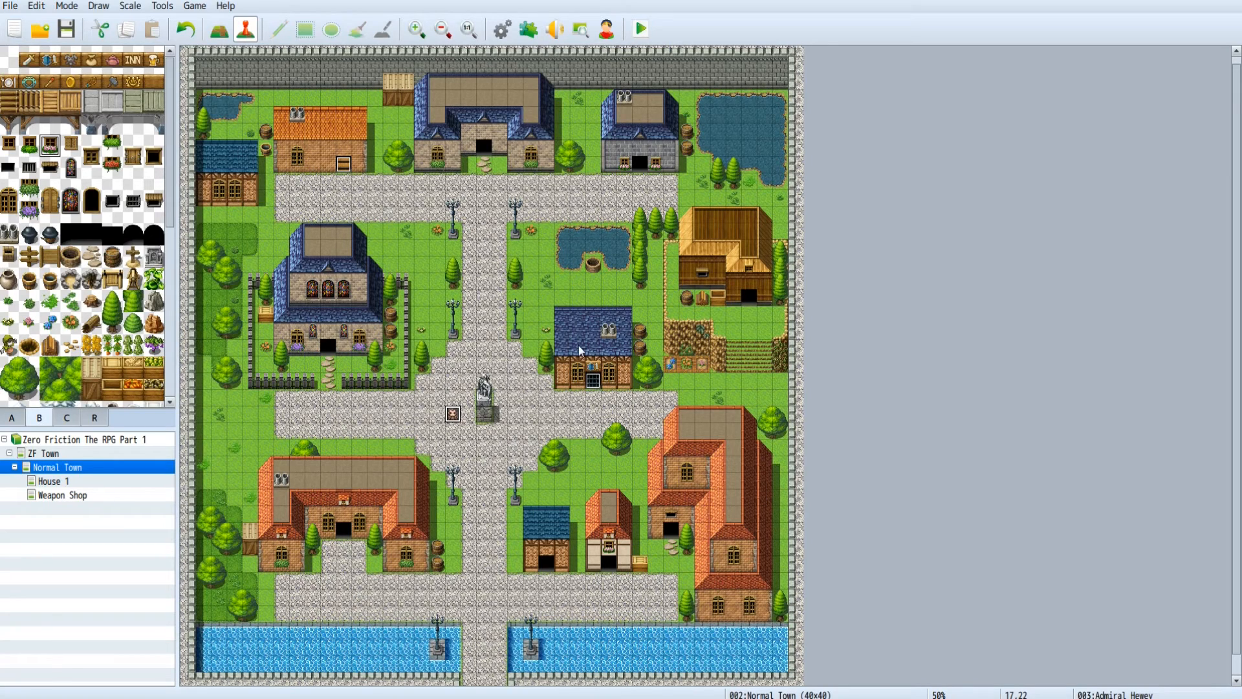
- Switch to the Weapon Shop map and open the Shop Owner Charlotte event for editing
left_click(75, 496)
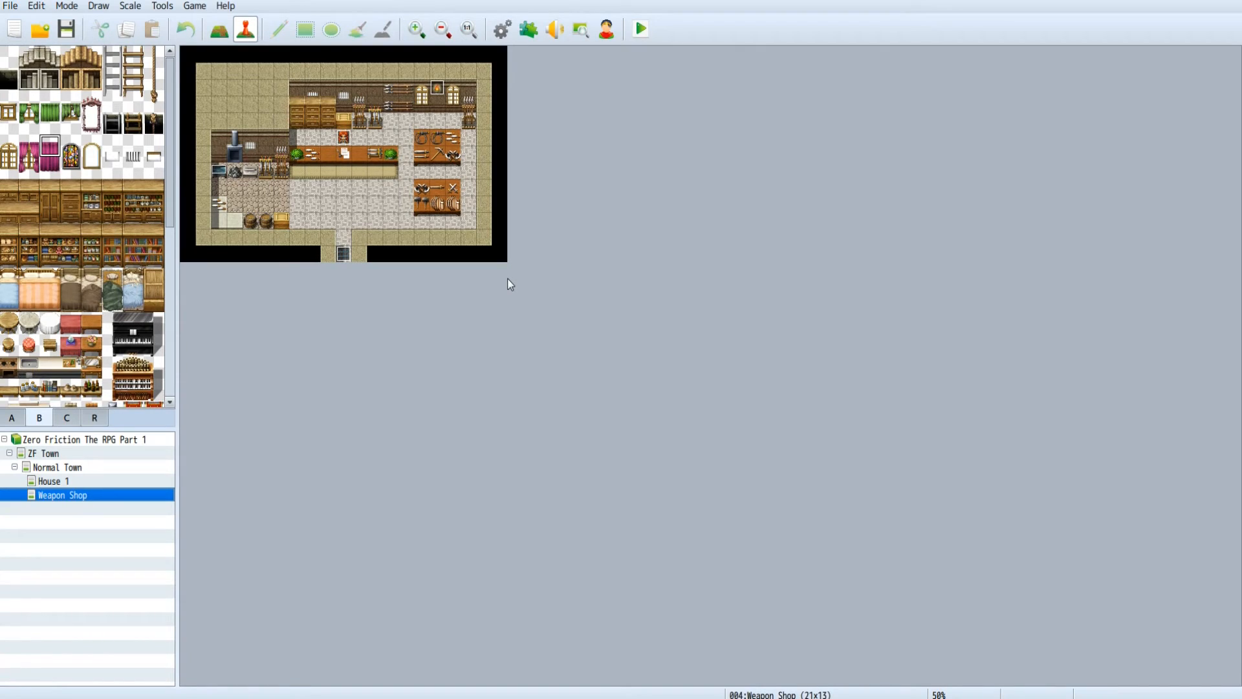
right_click(347, 142)
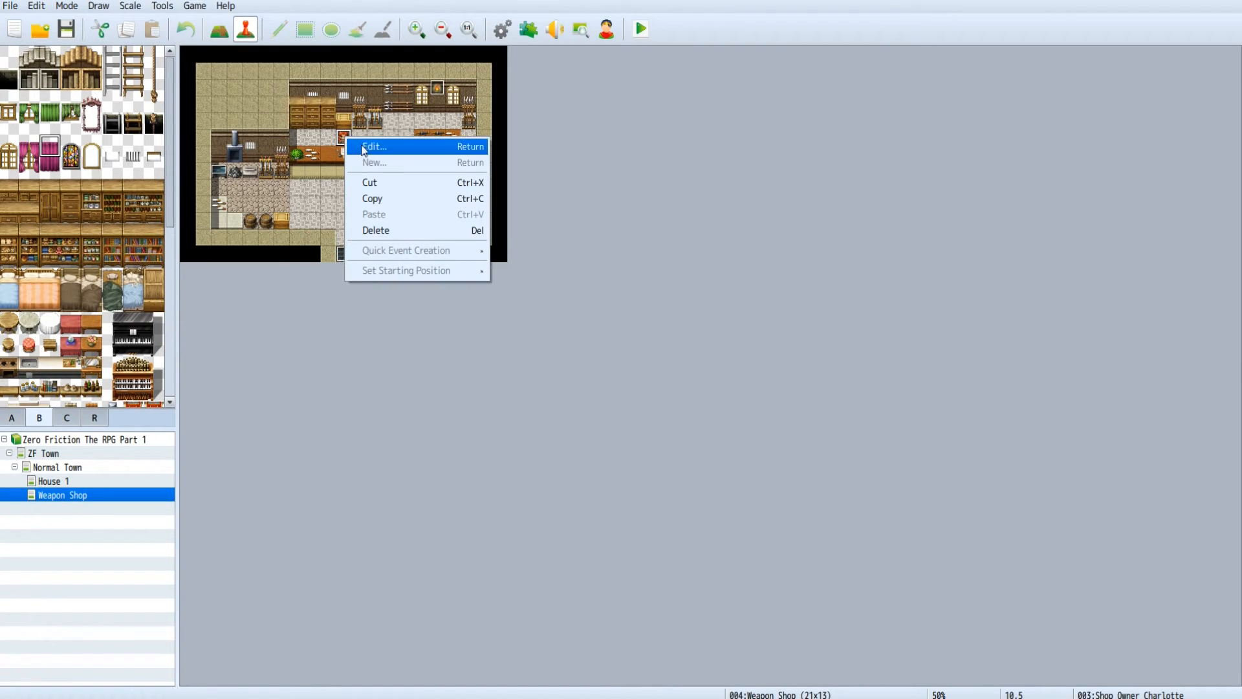
left_click(366, 148)
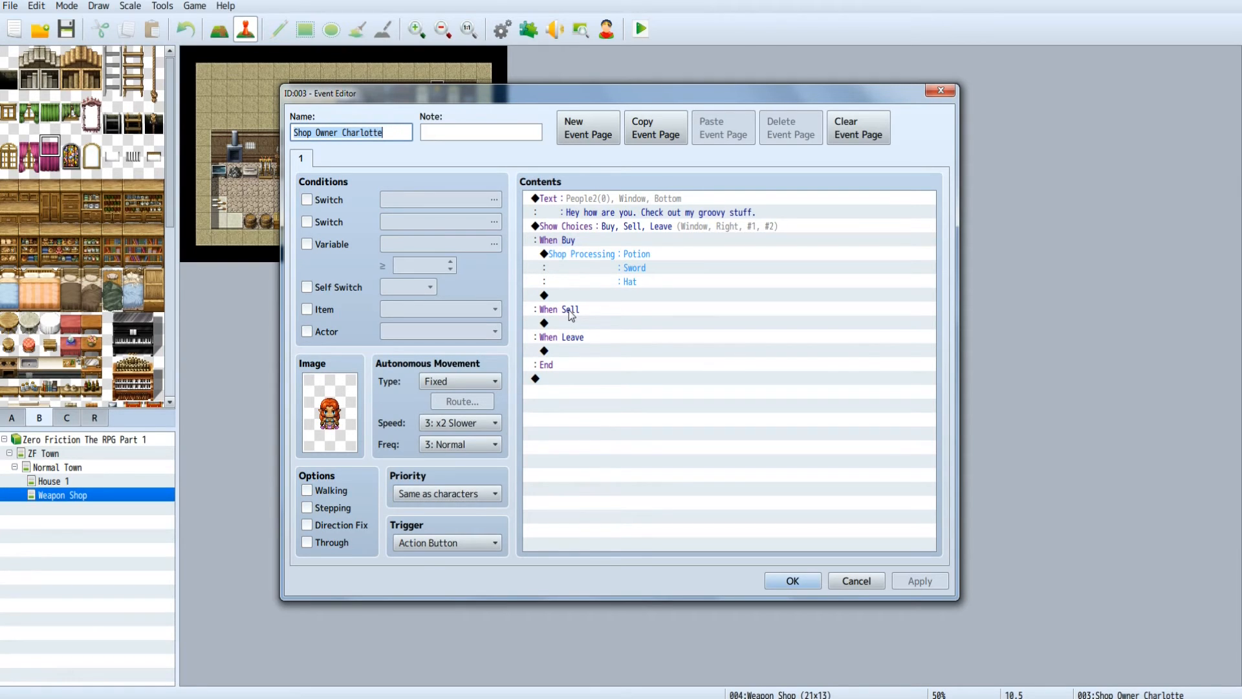
- Review Charlotte's Show Choices settings and the Shop Processing merchandise in the Buy branch, leaving both unchanged
left_click(577, 226)
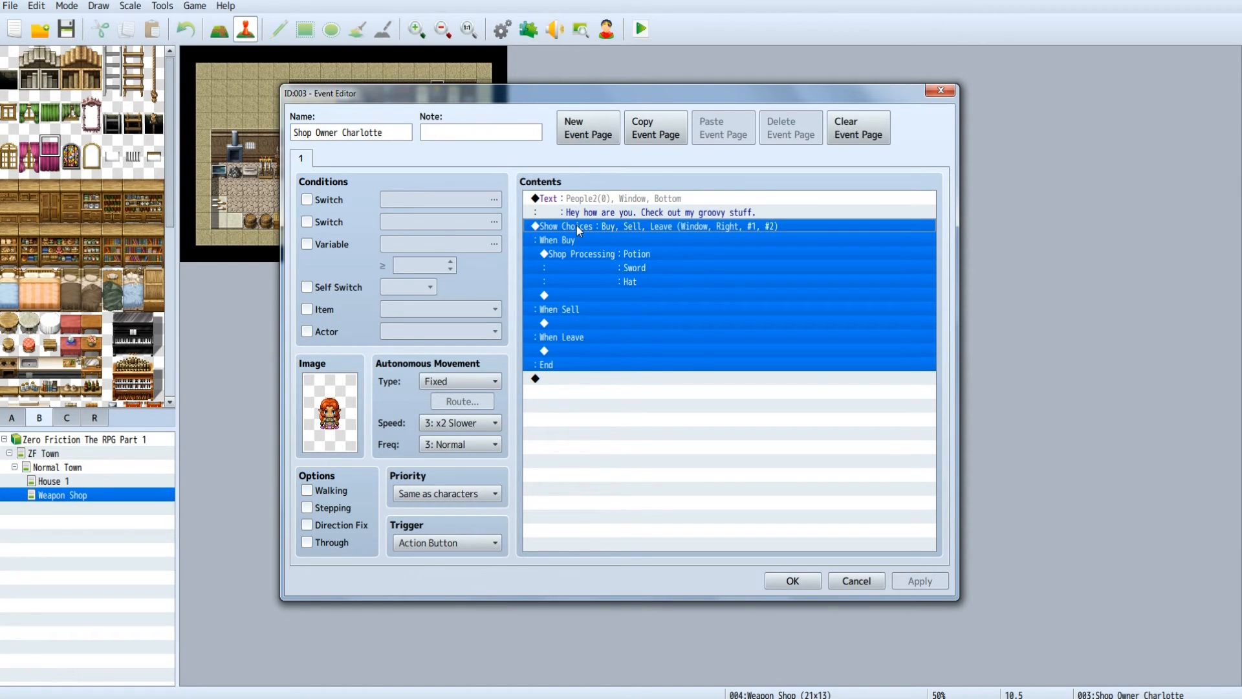
right_click(577, 225)
left_click(621, 251)
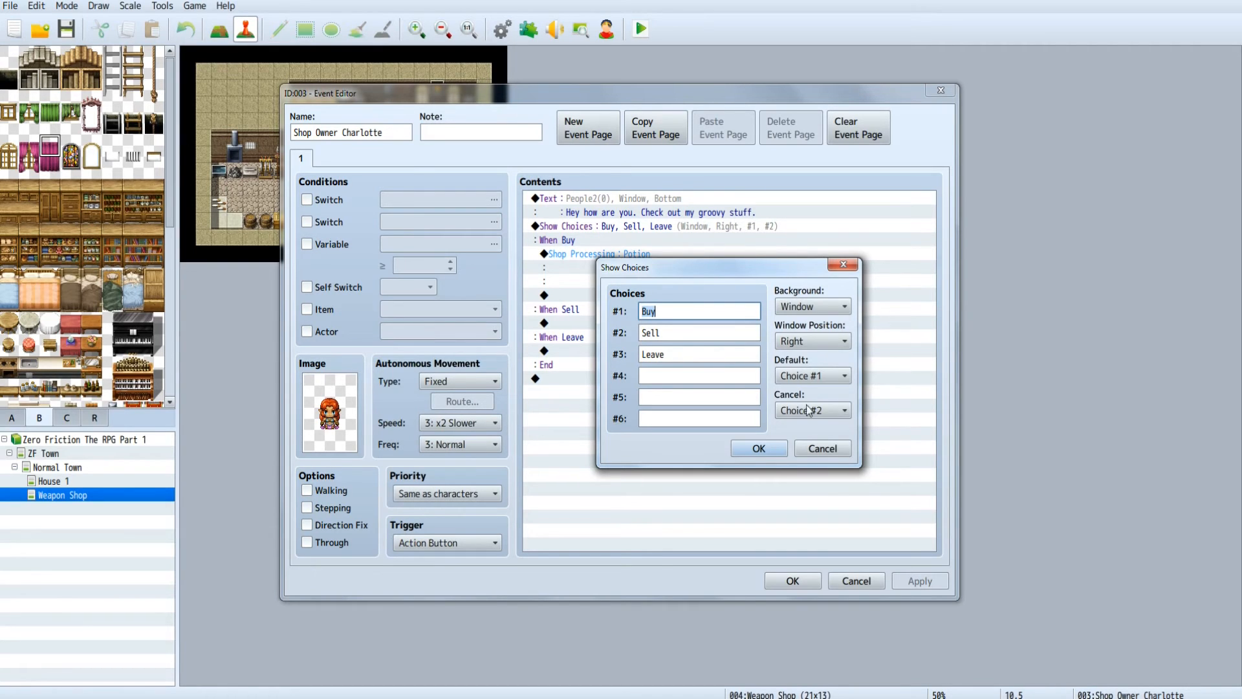
left_click(822, 448)
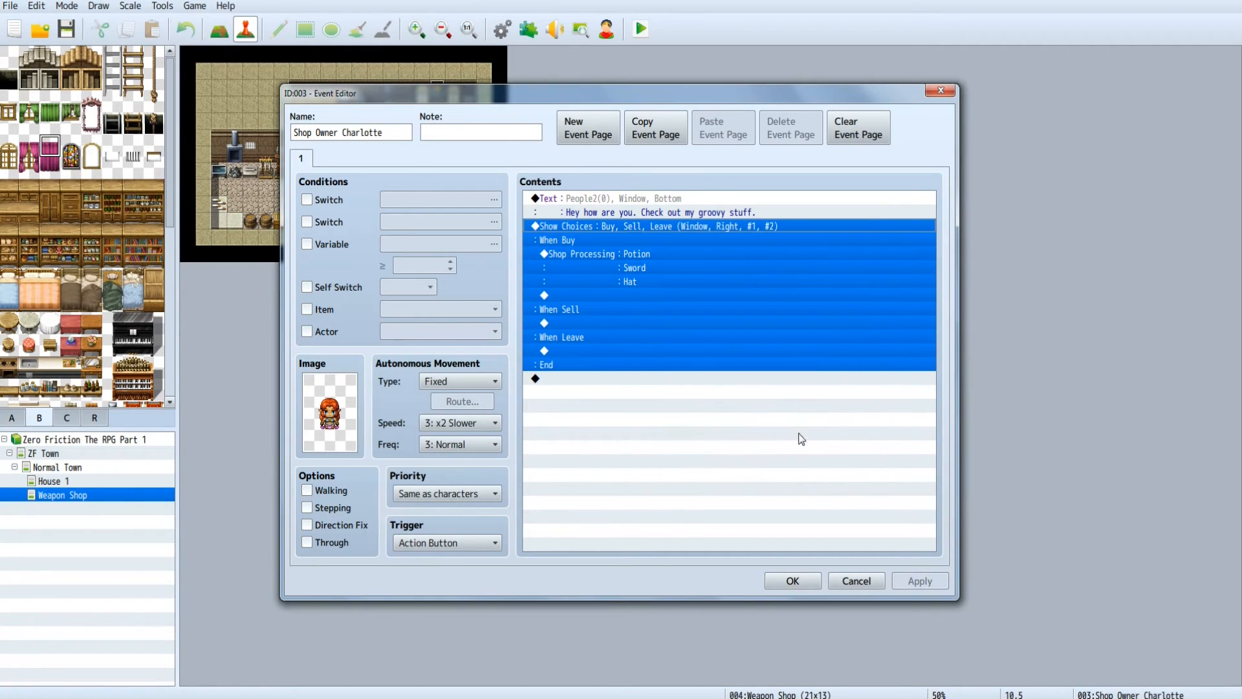
left_click(569, 254)
right_click(606, 254)
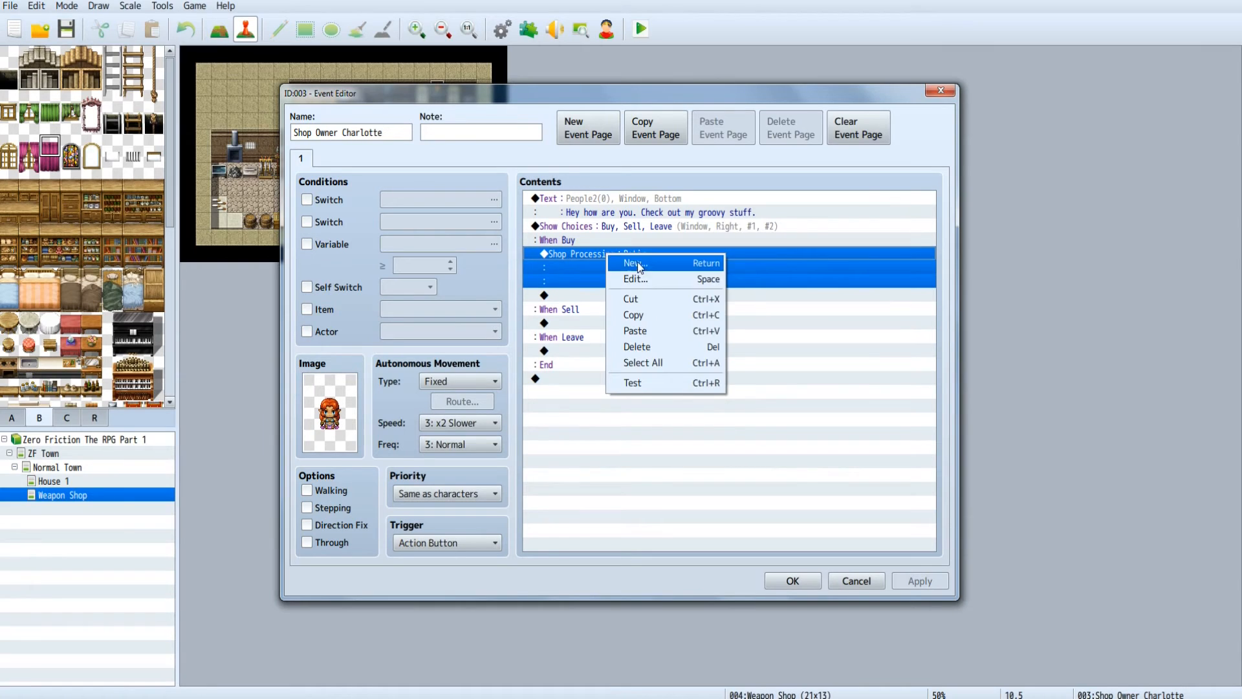
left_click(643, 278)
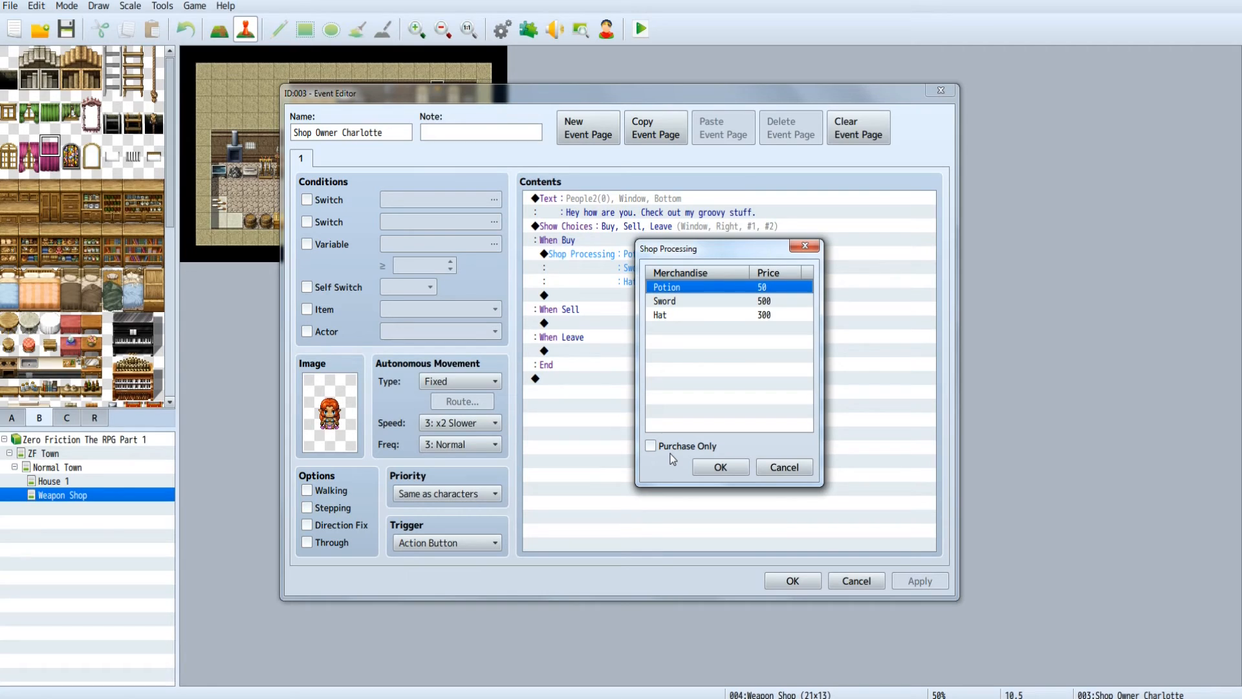
left_click(783, 465)
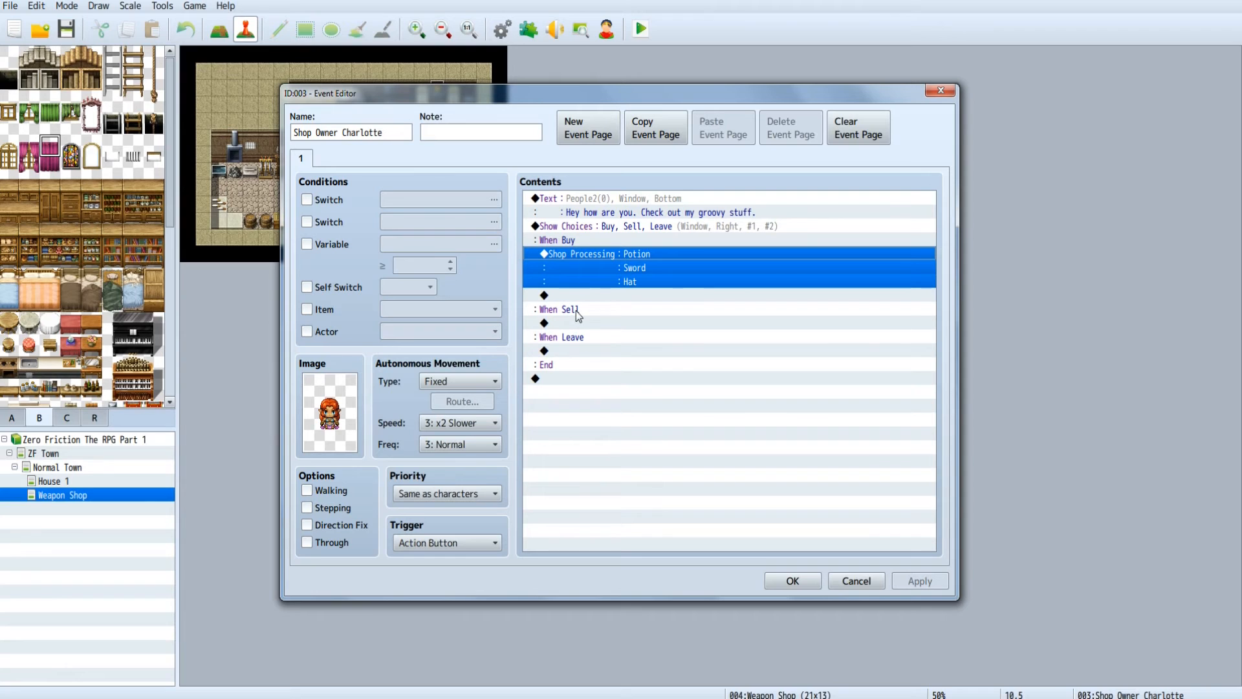
- Remove the third choice, Leave, from Charlotte's Show Choices command
left_click(582, 232)
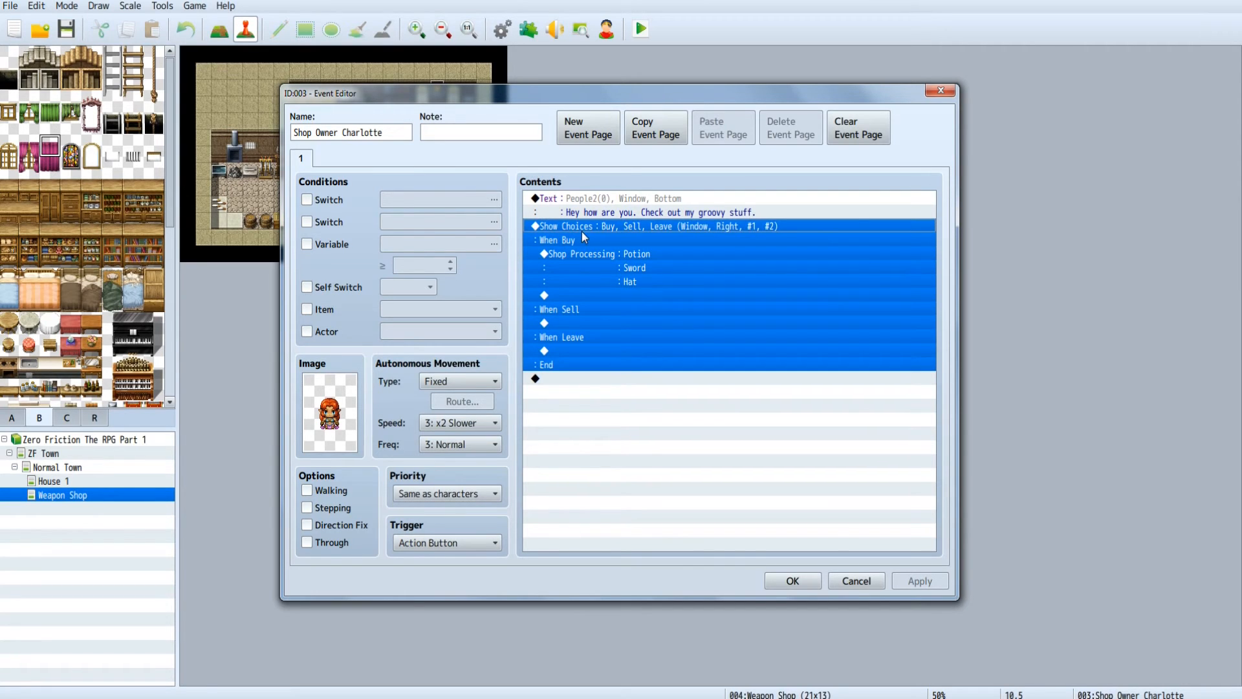
right_click(587, 224)
left_click(625, 250)
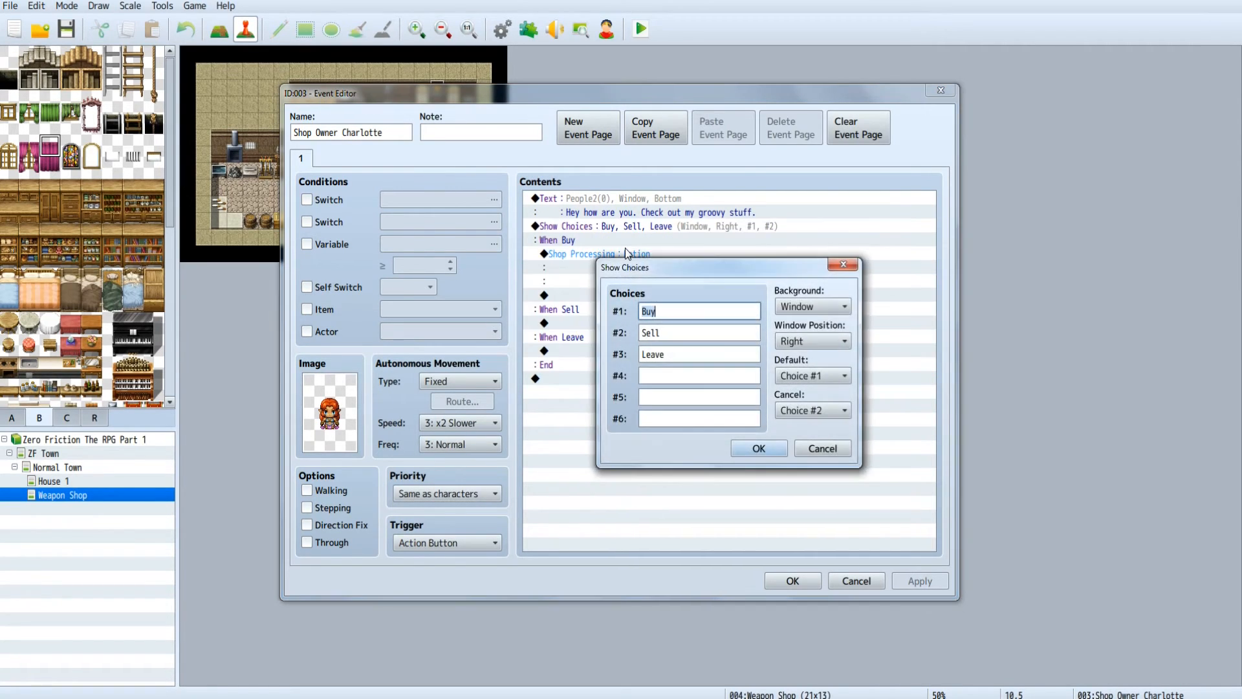
left_click(706, 347)
key("BackSpace")
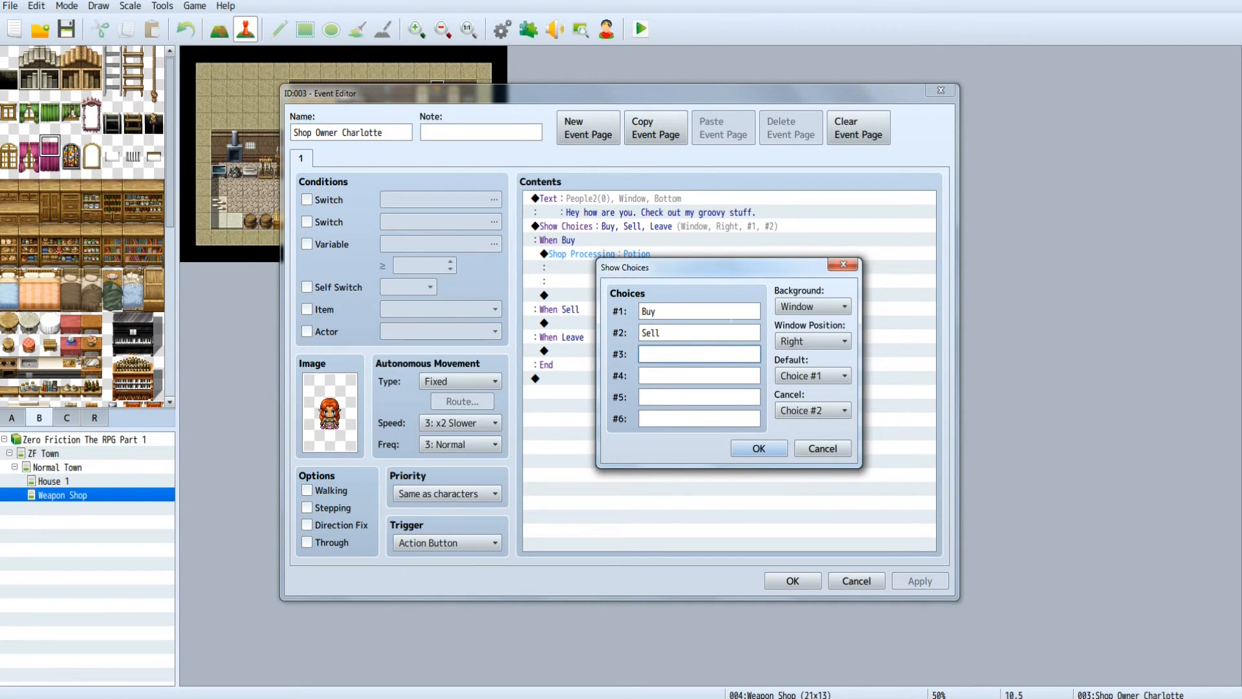
left_click(759, 448)
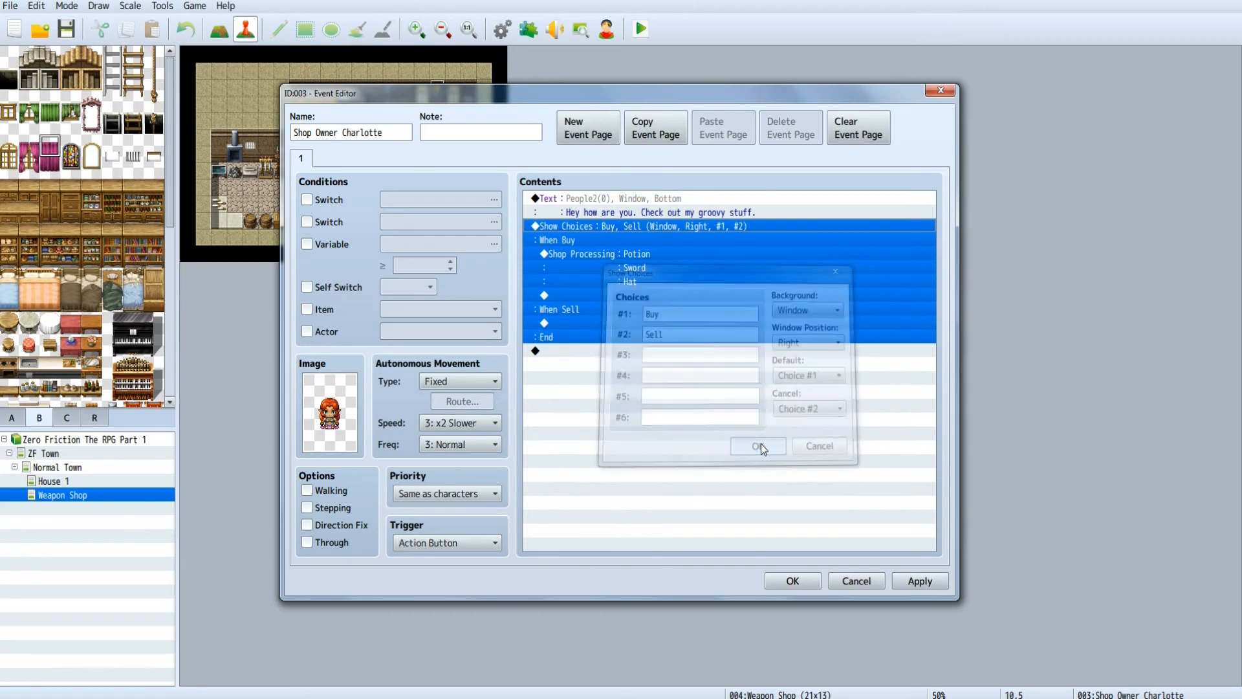
- Change choice #2 in Charlotte's Show Choices command from Sell to "Leave"
left_click(627, 366)
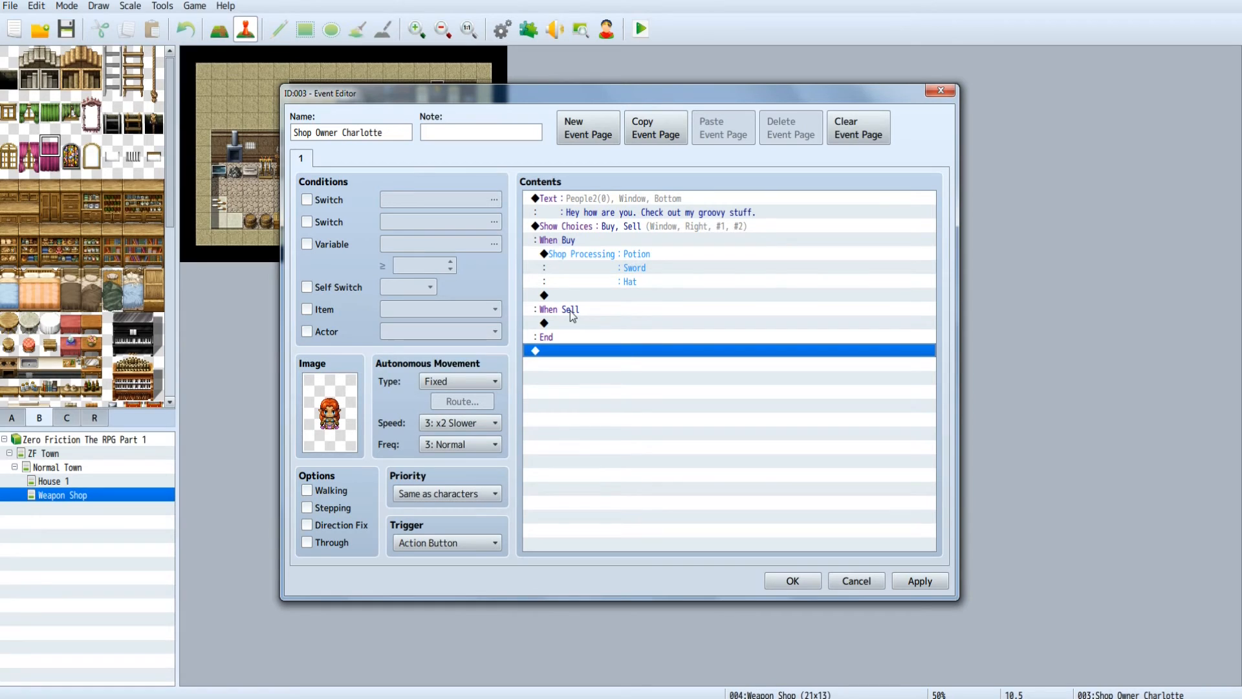
left_click(569, 227)
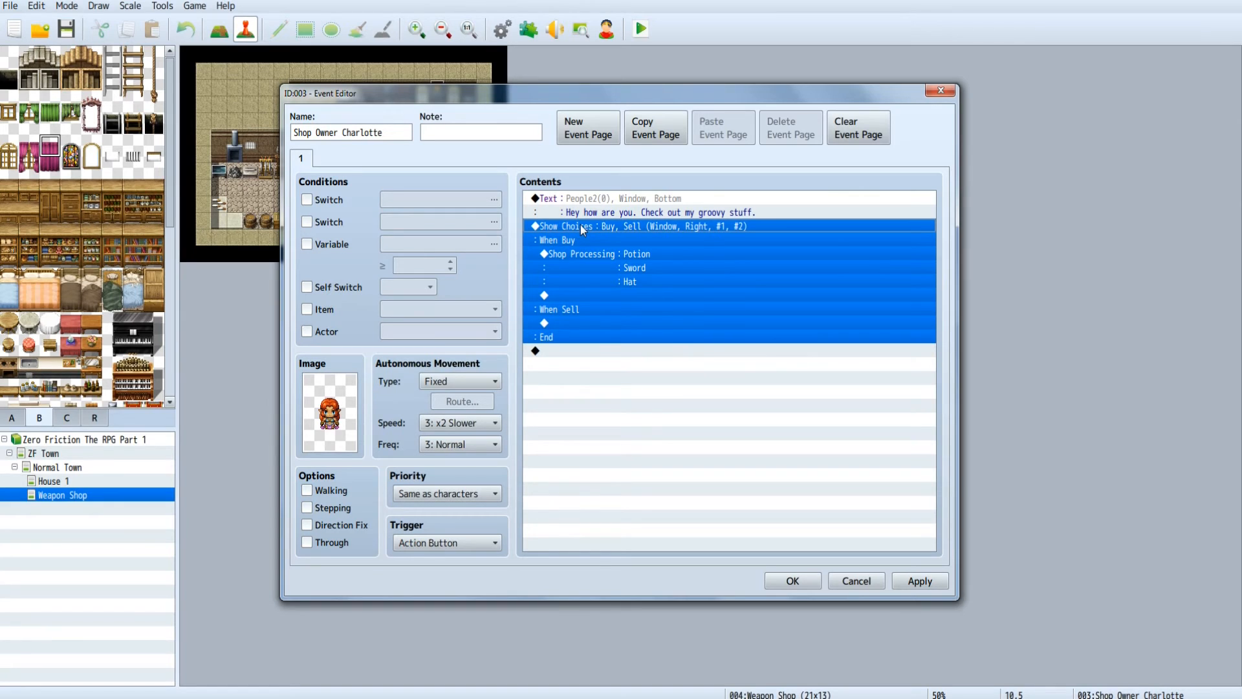
right_click(583, 229)
left_click(598, 255)
key("Tab")
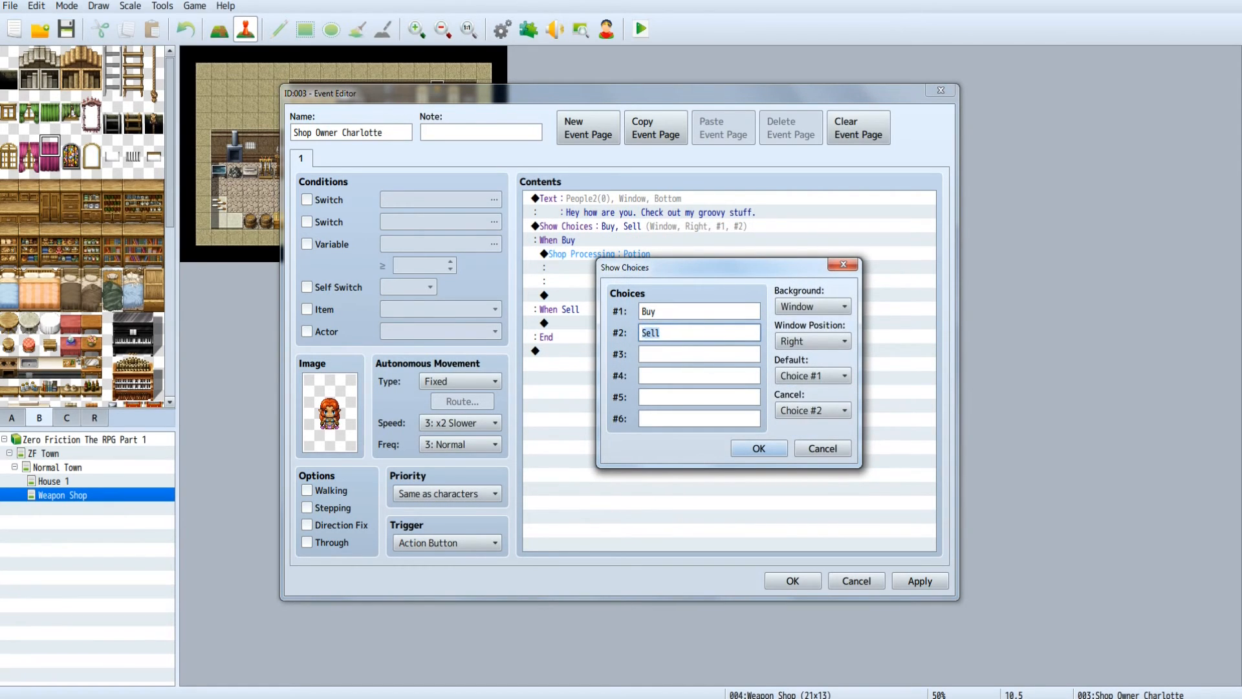
type("Leave")
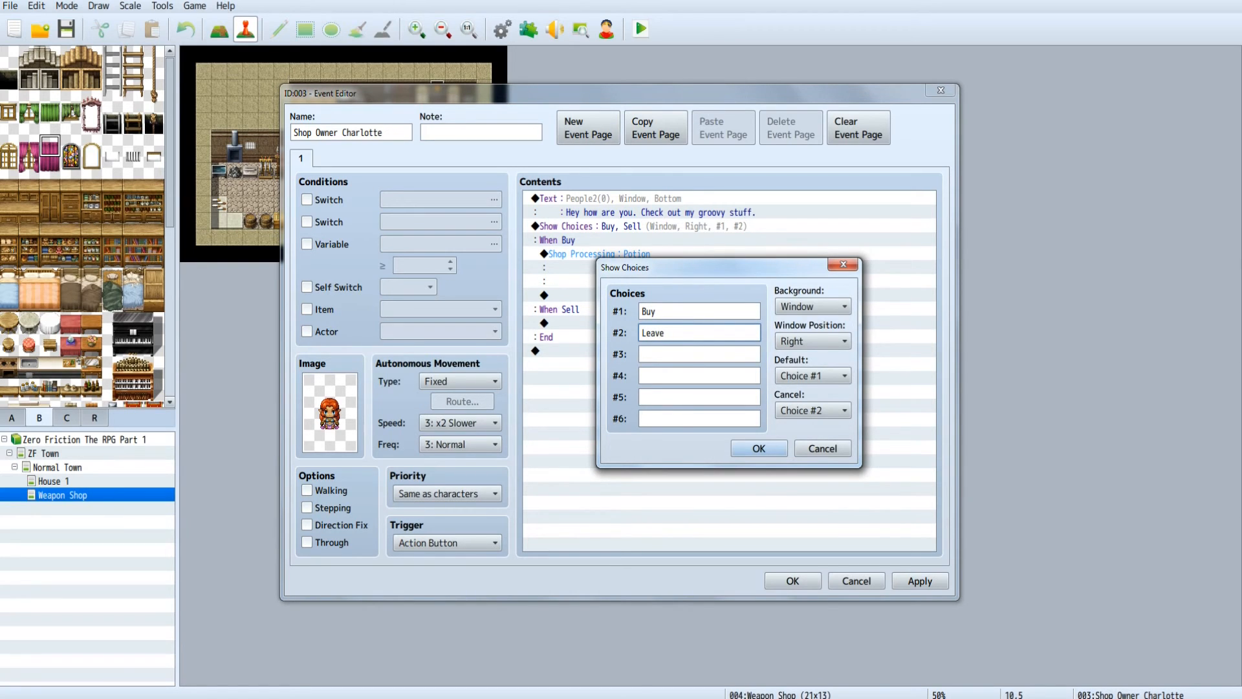
left_click(771, 448)
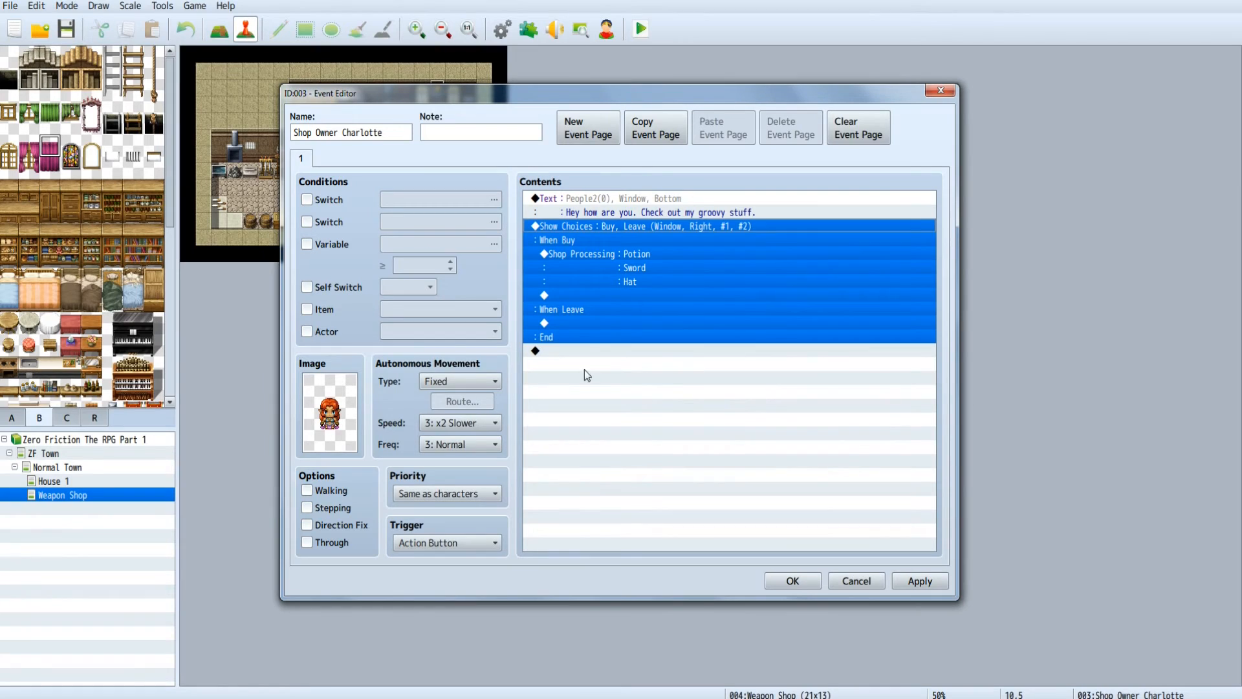
- Start a Show Text command under When Leave with the red-haired, pointy-eared woman's face from People2
left_click(566, 323)
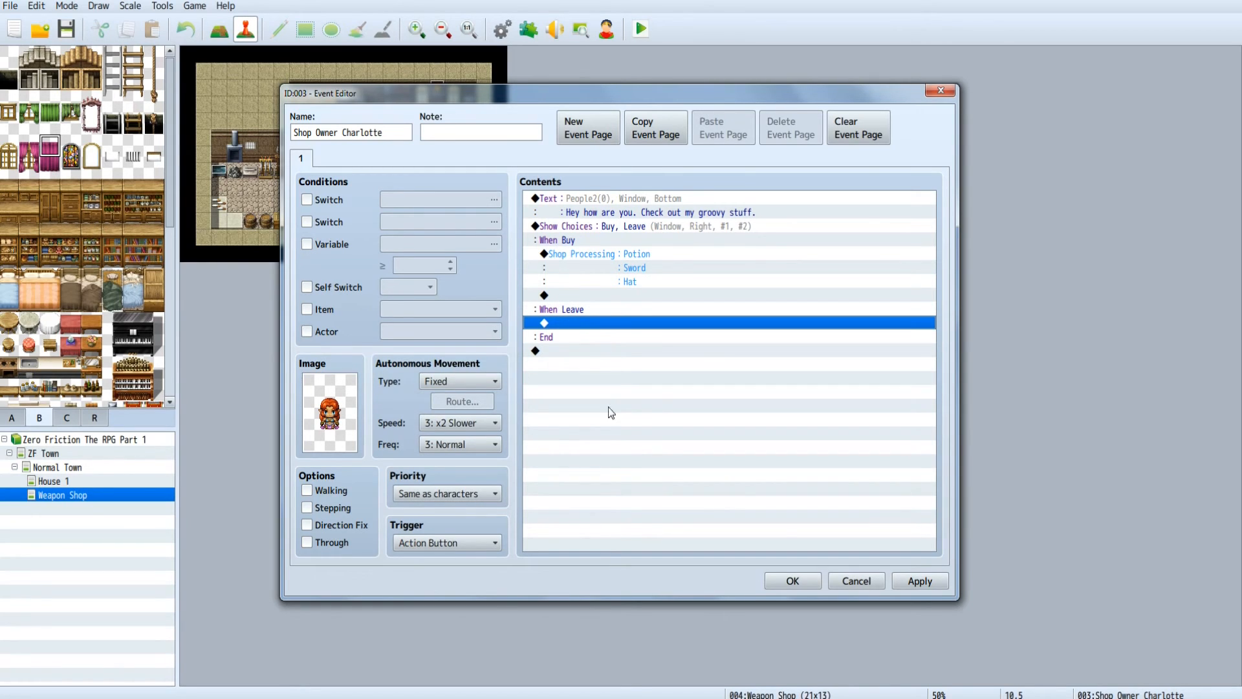
double_click(568, 323)
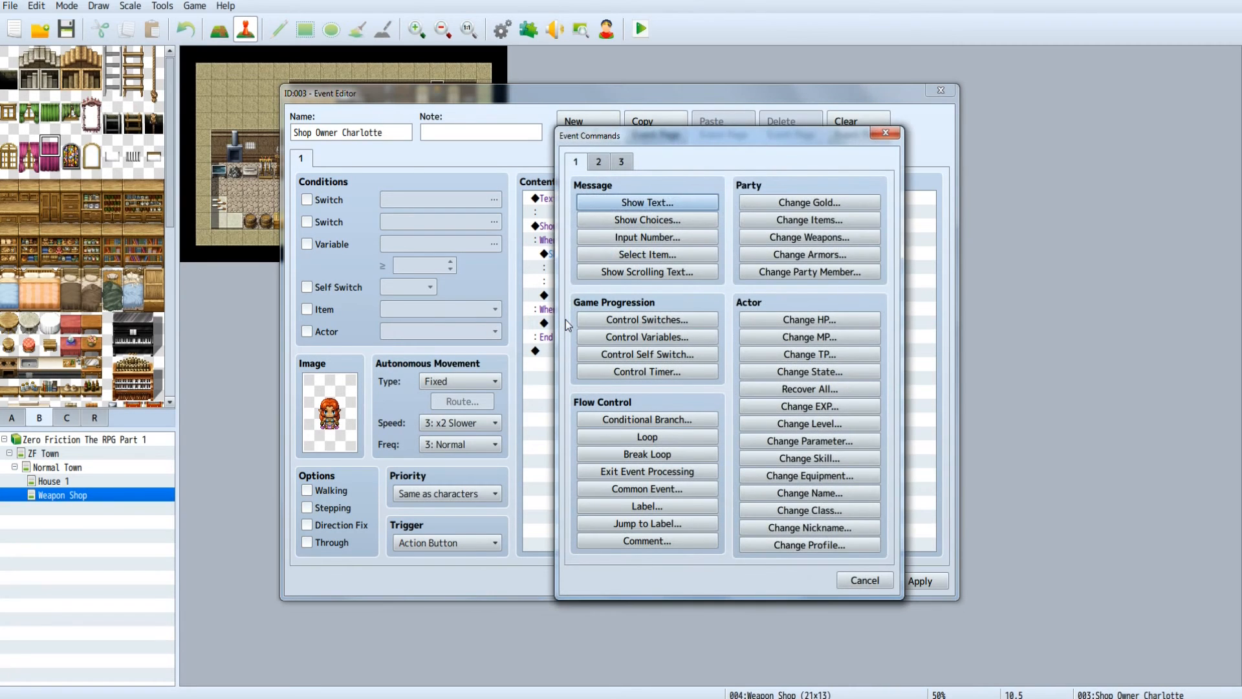
left_click(622, 201)
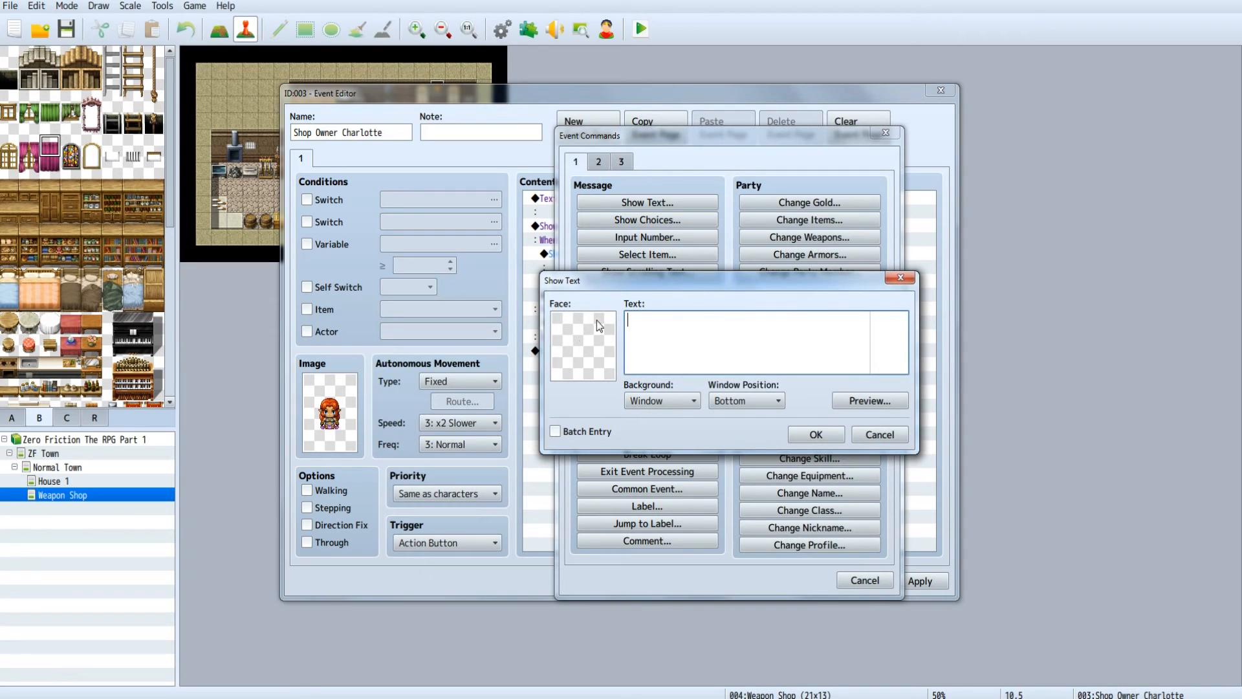
double_click(585, 334)
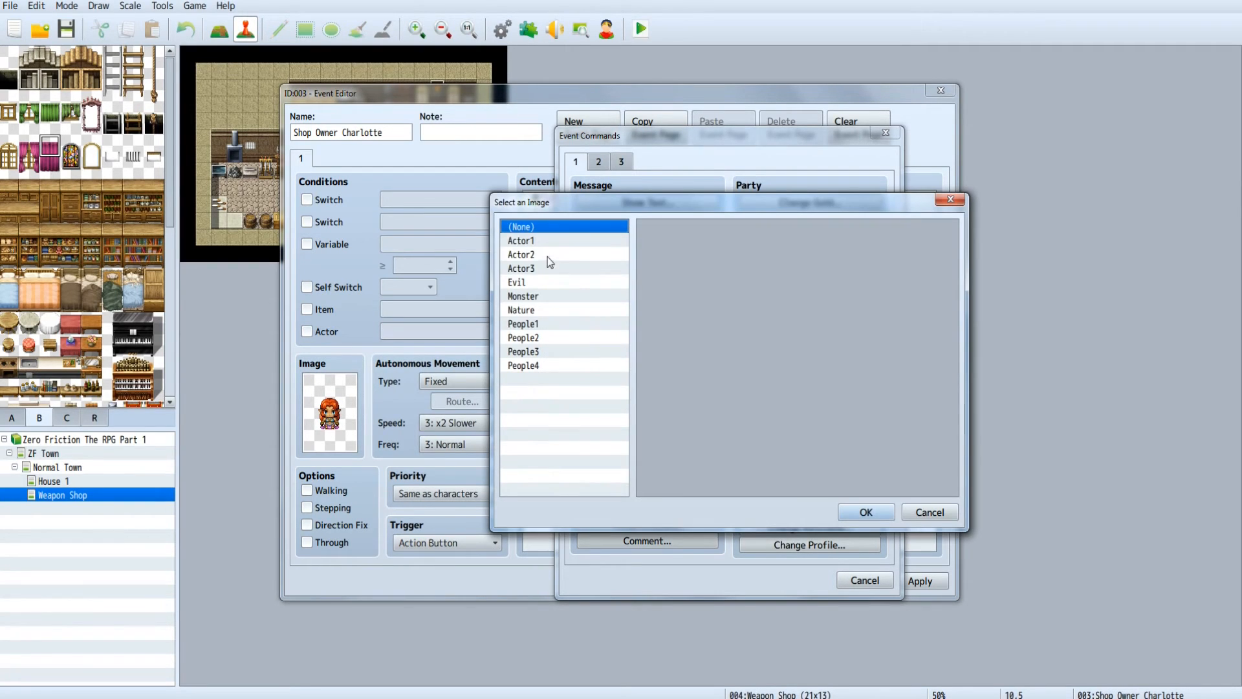
left_click(539, 325)
left_click(539, 338)
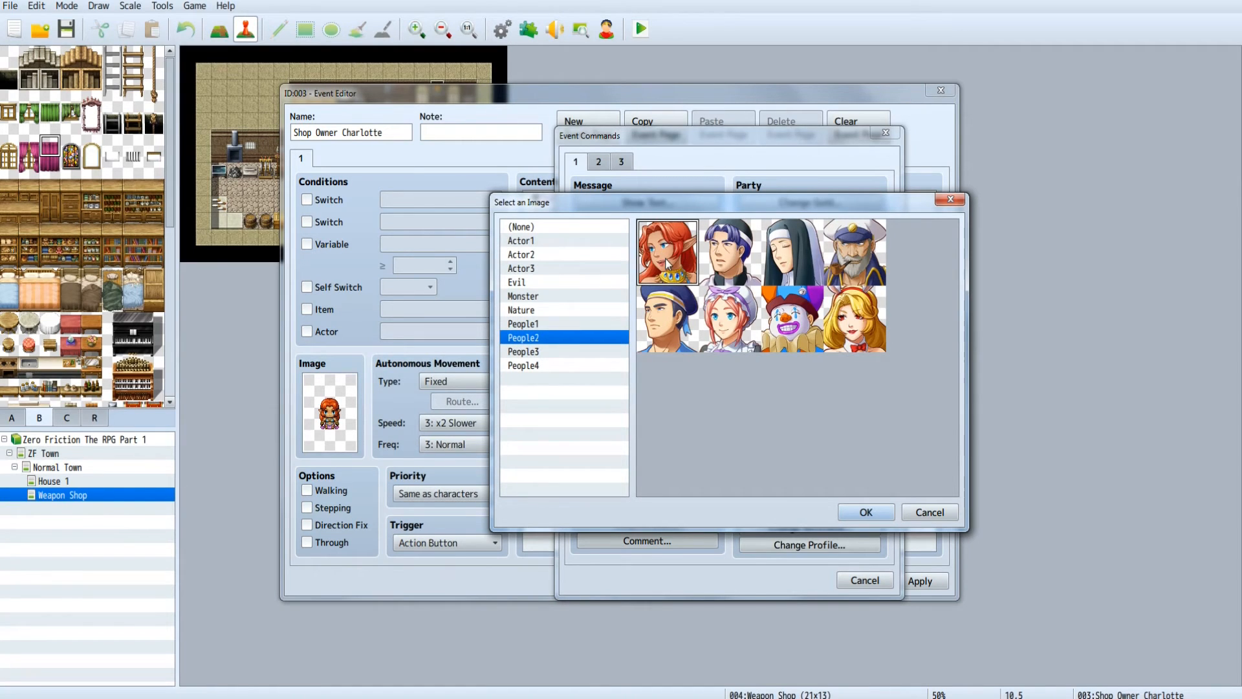
left_click(866, 512)
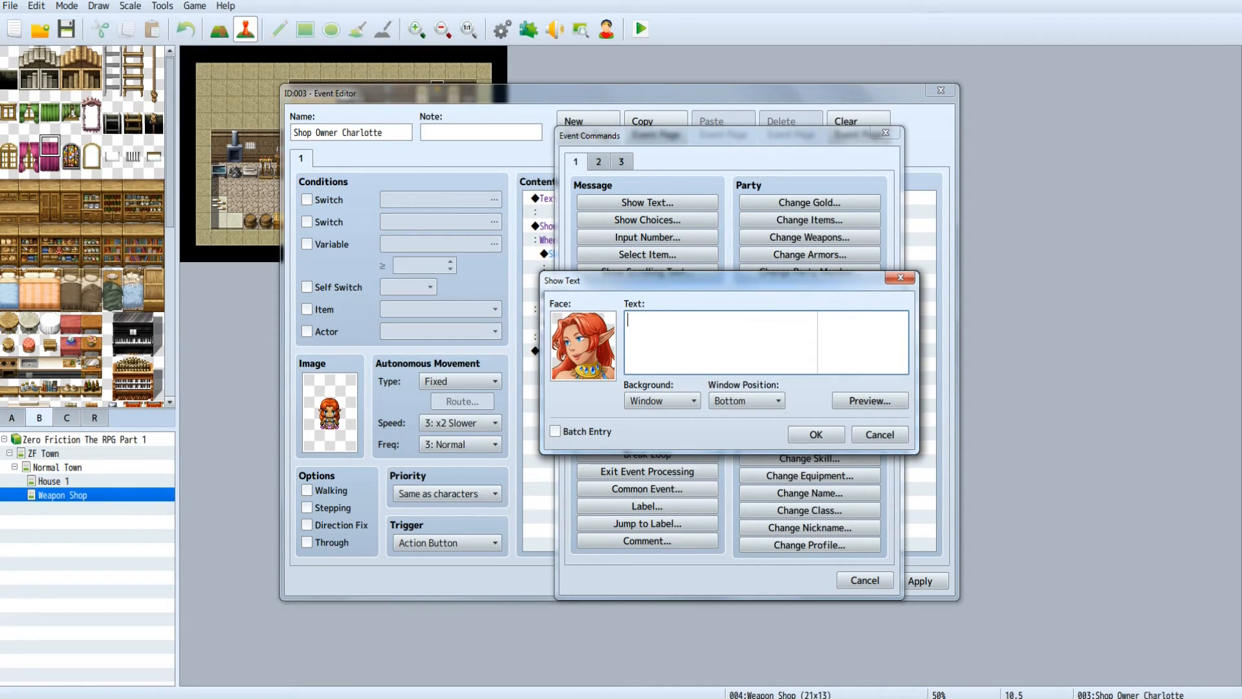
- Enter the farewell message "Alrighty then. Goodbye.", then apply and close the Shop Owner Charlotte event
type("Alrighty then. Goodbye.")
left_click(835, 441)
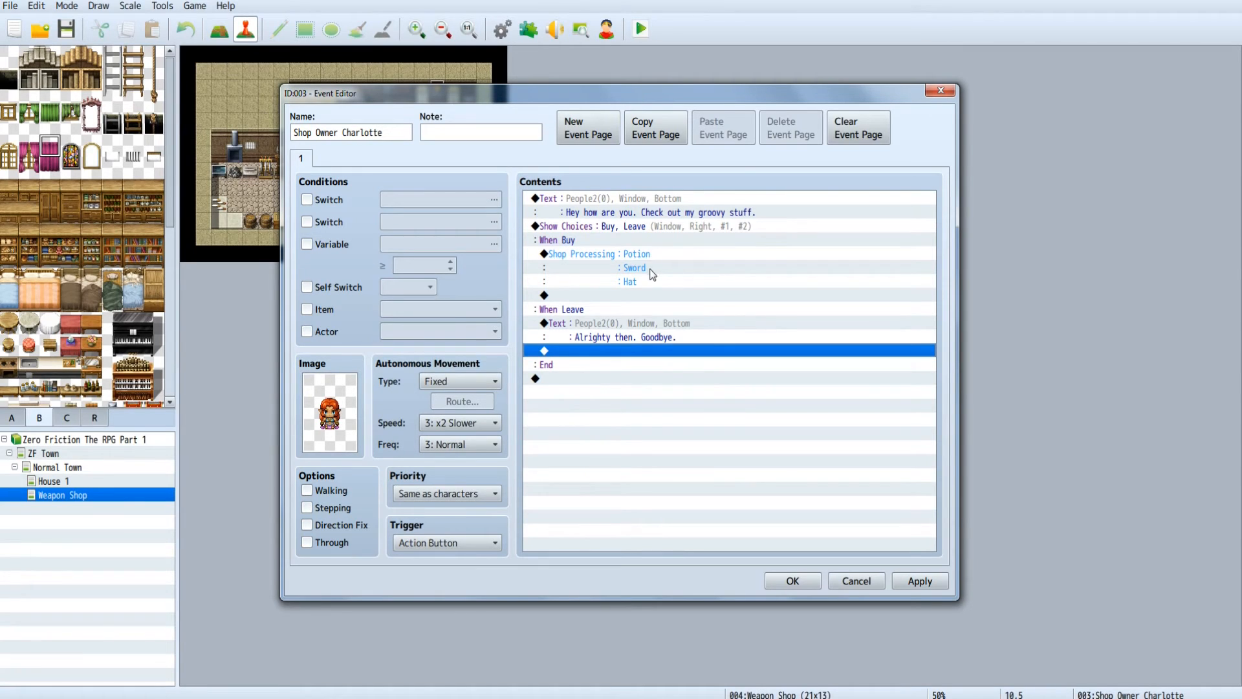
left_click(927, 583)
left_click(792, 580)
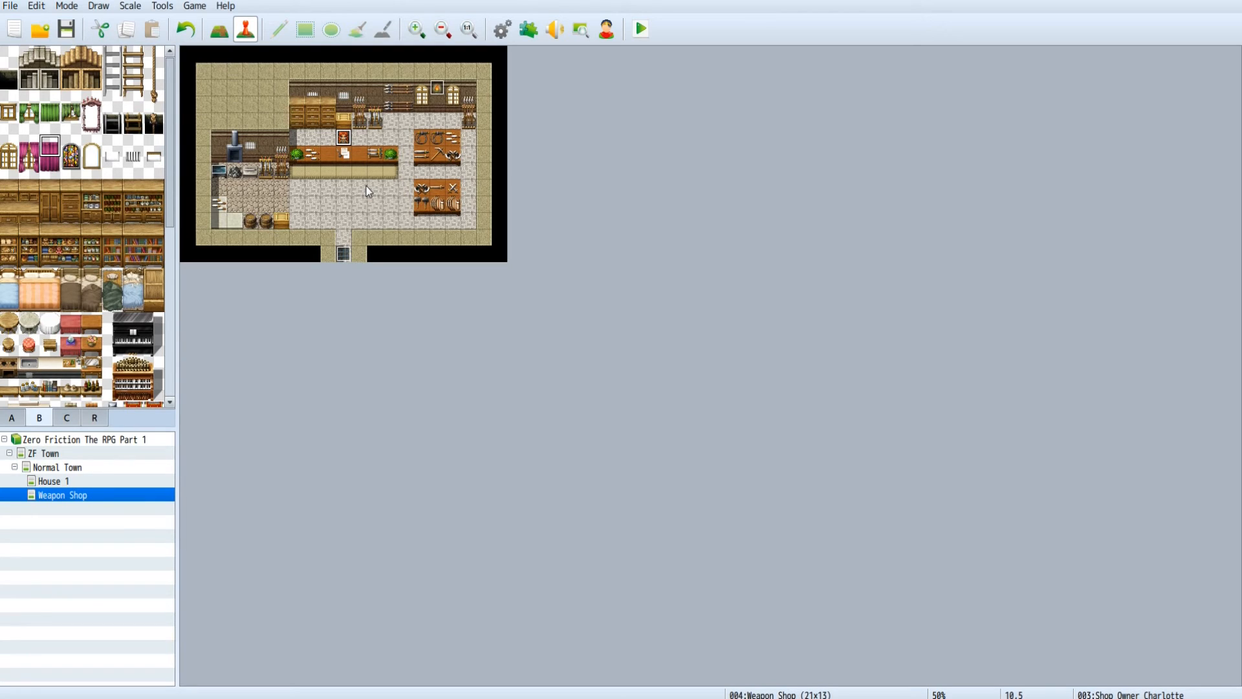
- Go to the Normal Town map and open the Admiral Hewey event beside the statue for editing
left_click(61, 482)
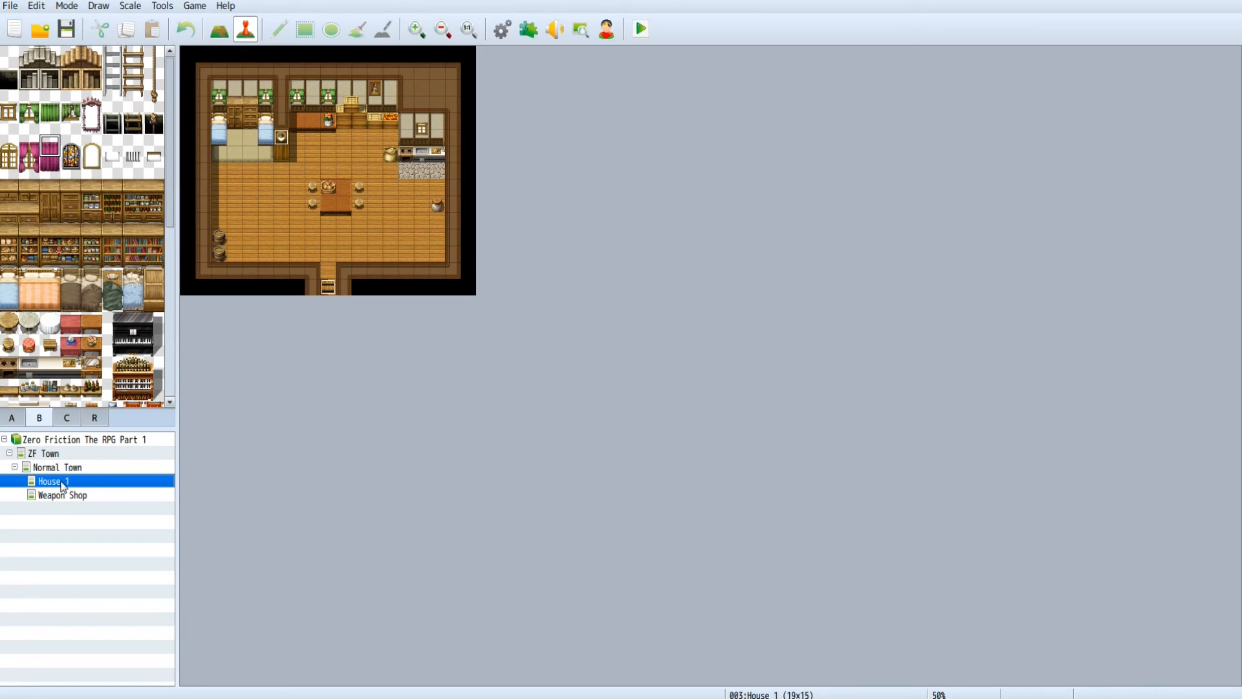
left_click(59, 469)
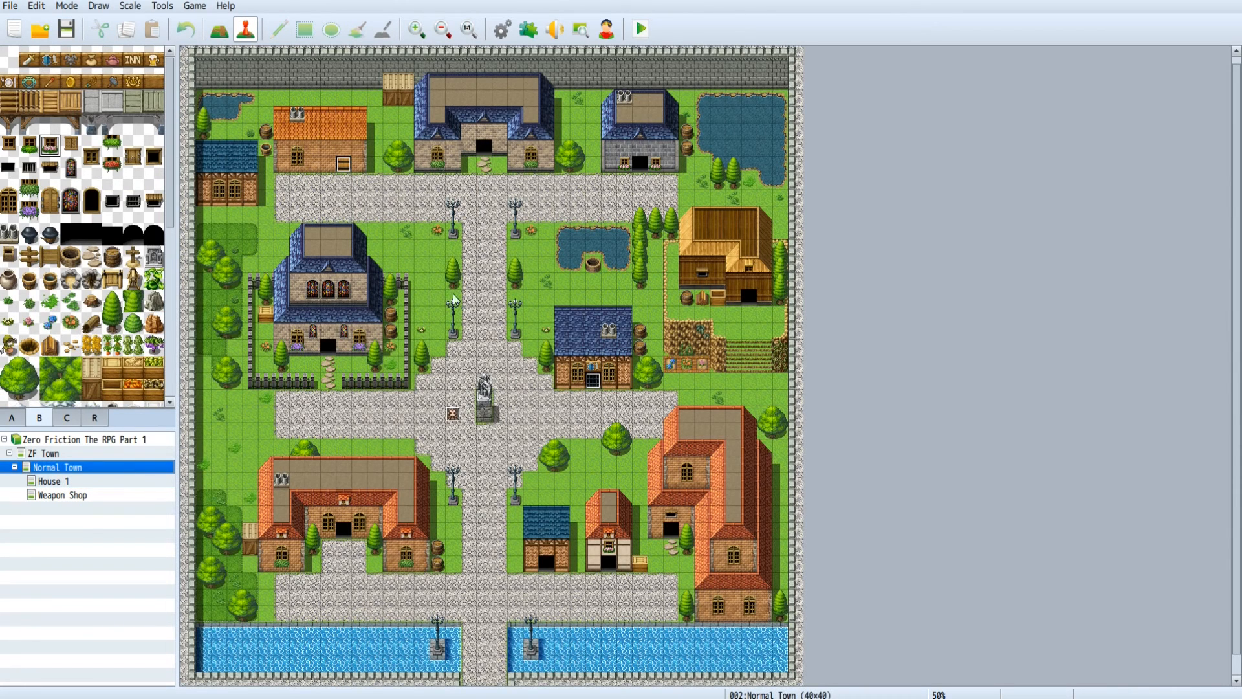
right_click(452, 416)
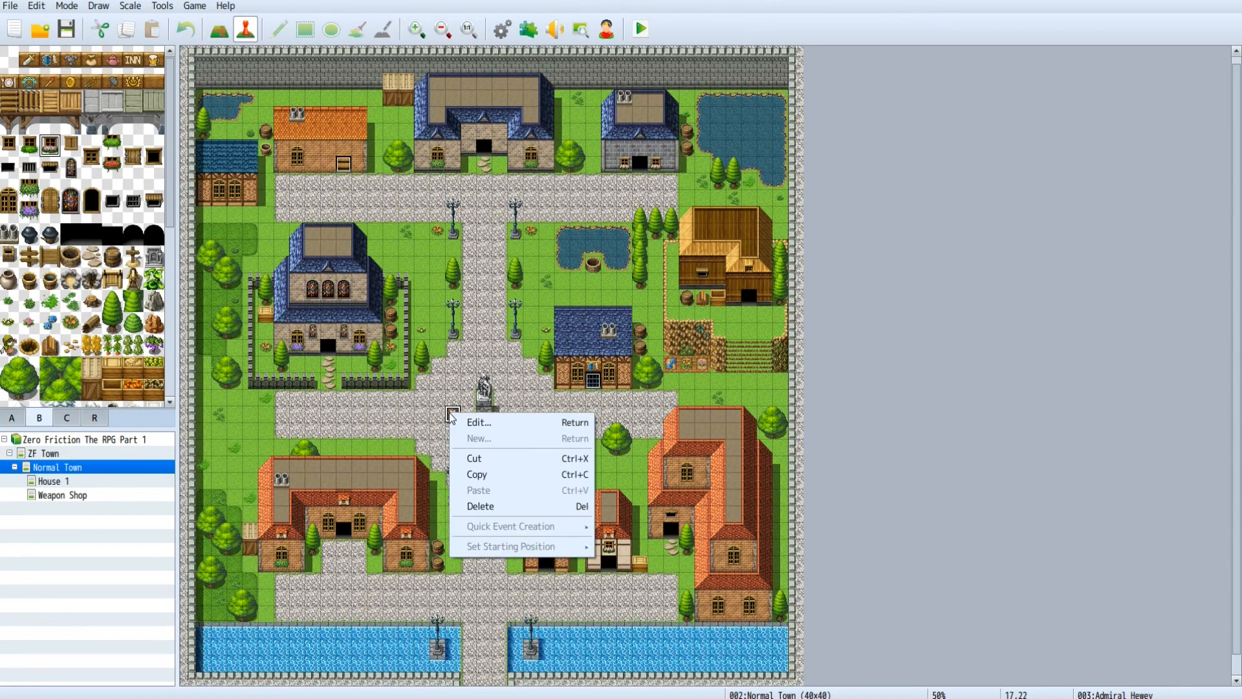
left_click(505, 424)
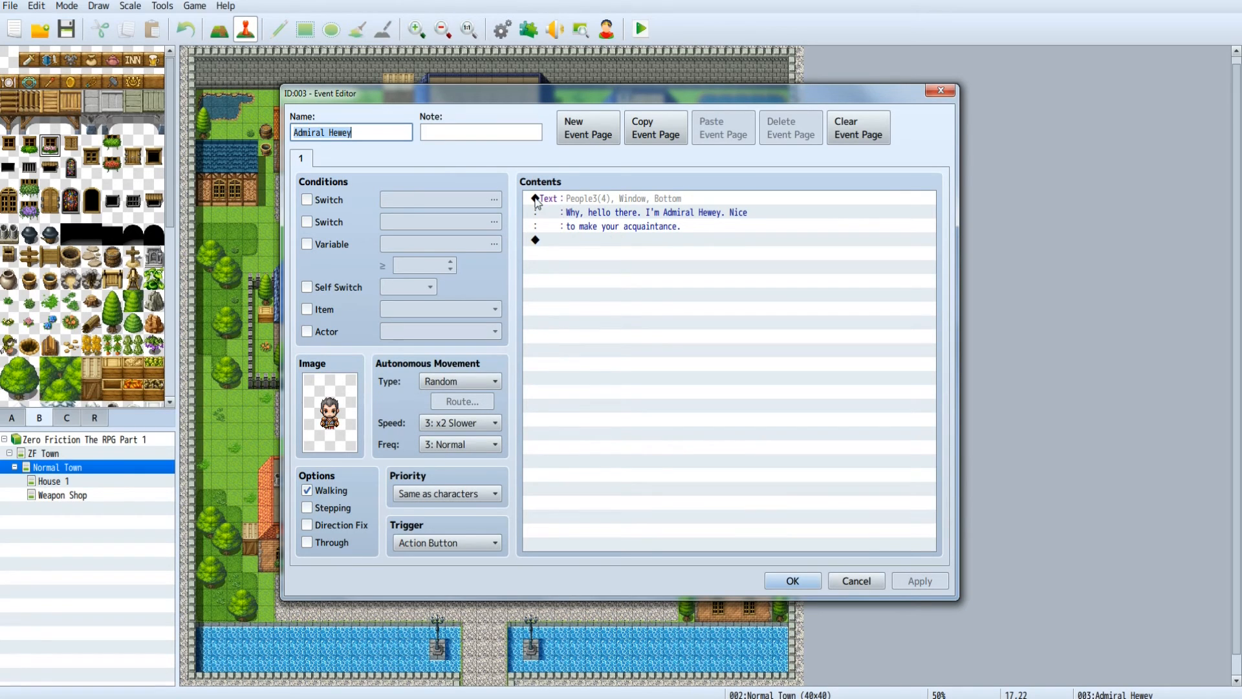
- Start a Show Text command below Admiral Hewey's greeting with the red-haired, mustached man's face from People3
double_click(569, 239)
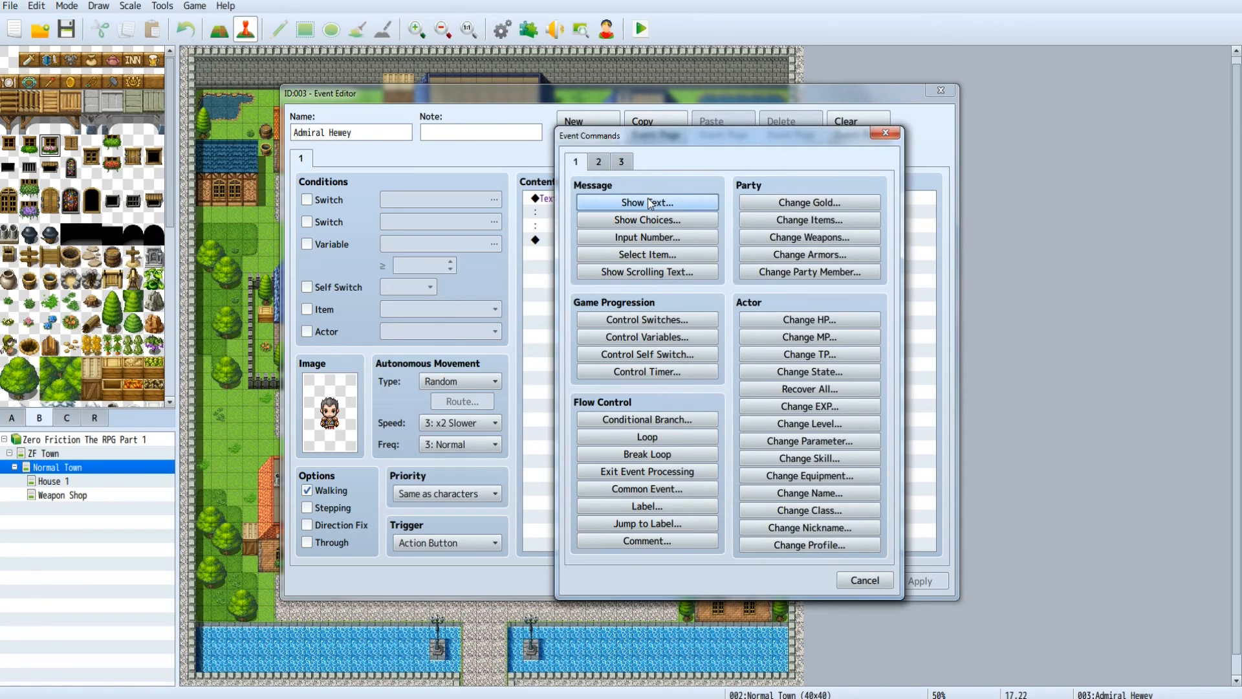
left_click(650, 203)
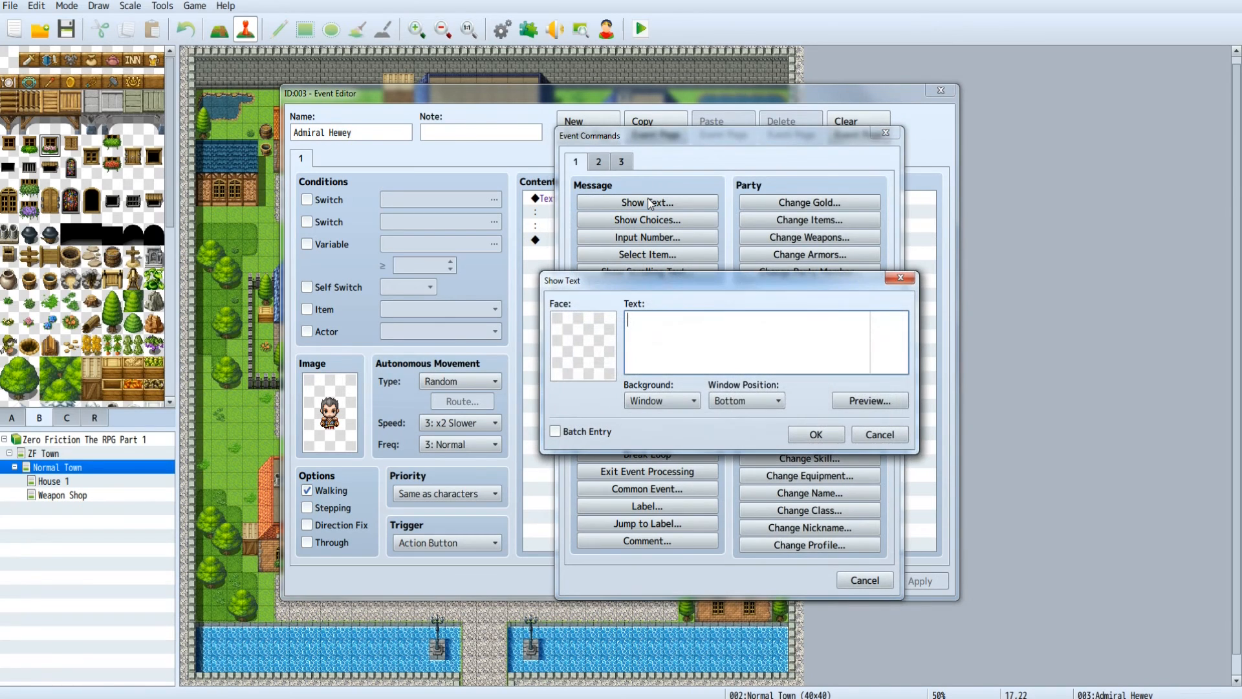
double_click(573, 329)
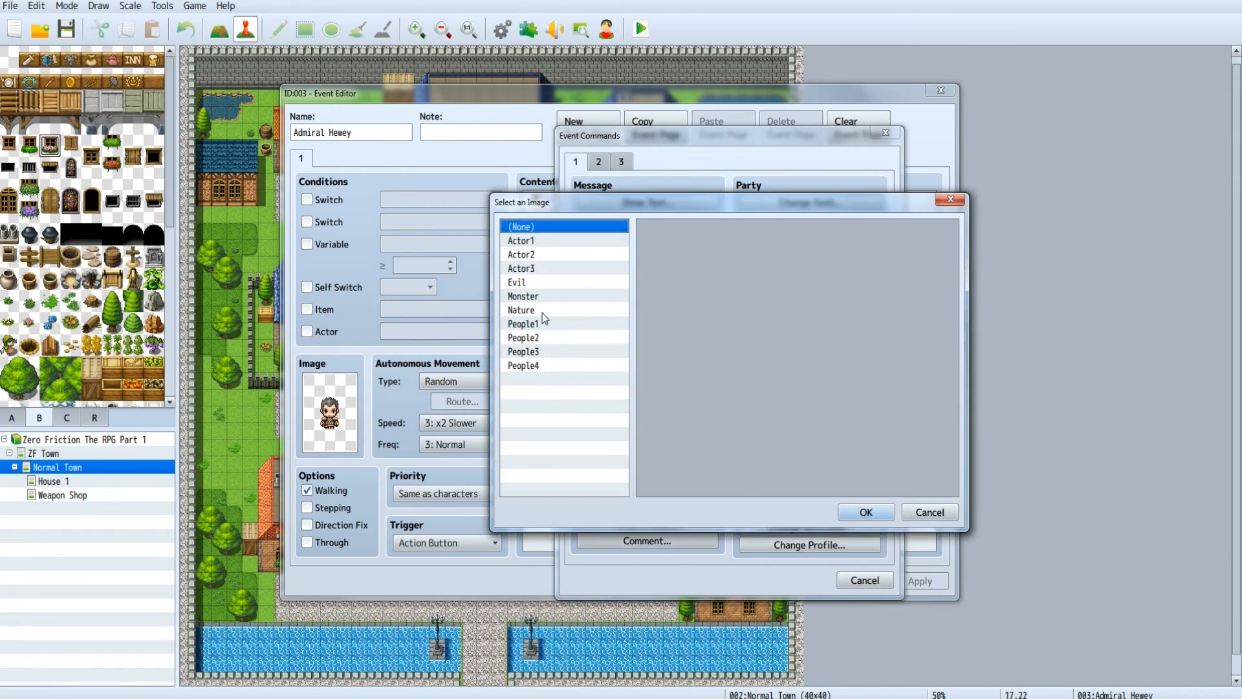
left_click(542, 338)
left_click(544, 352)
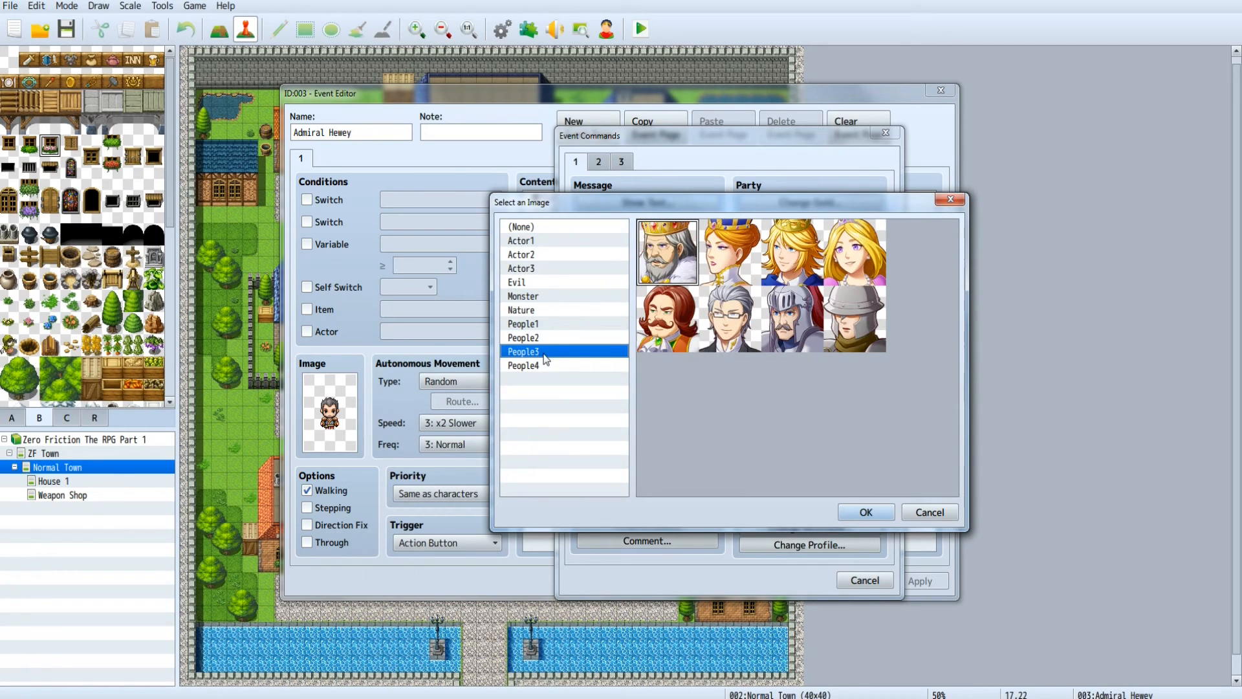
left_click(667, 322)
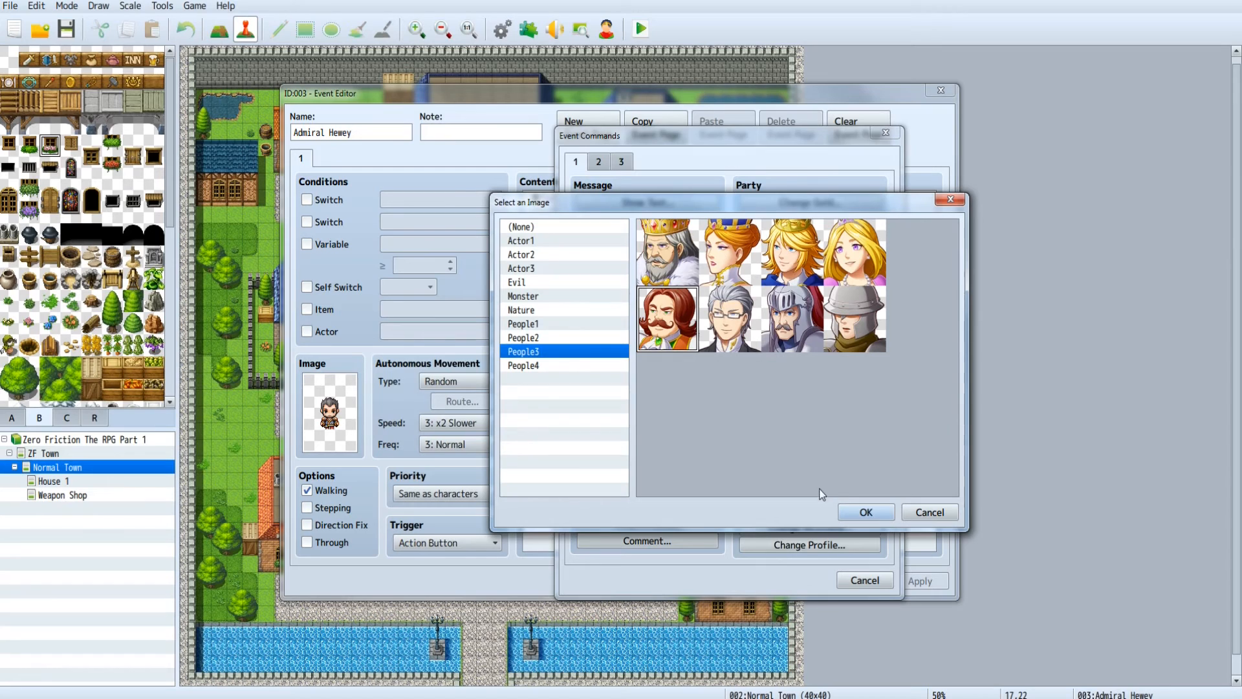
left_click(862, 512)
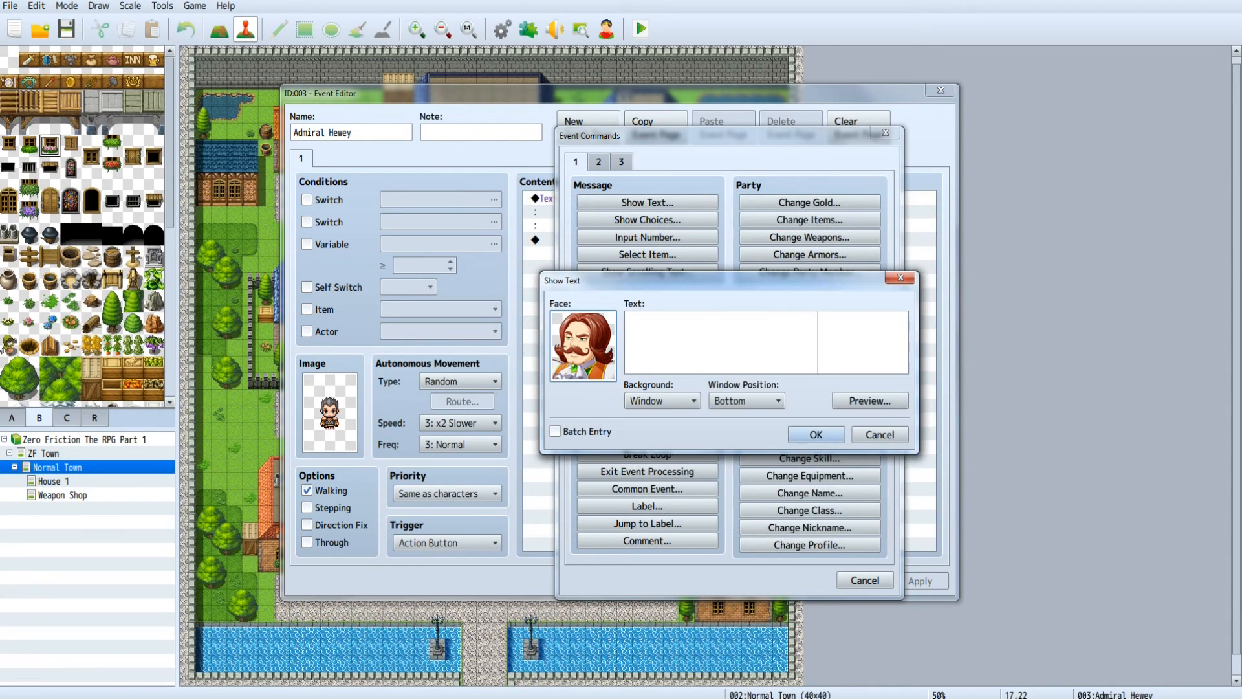
- Enter the message's first two lines: "Have you heard the rumor of the treasure of" and "Zero Friction Town? I heard there's a"
left_click(647, 319)
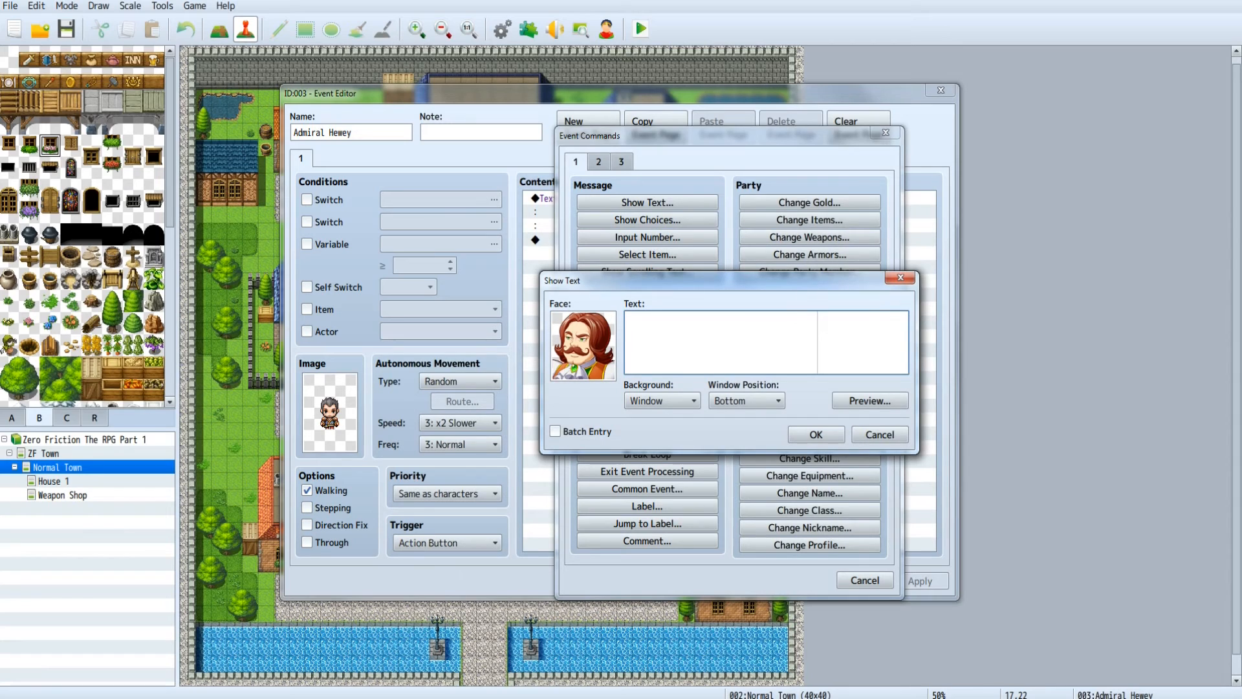
type("Have you heard the rumor of the tereasure of")
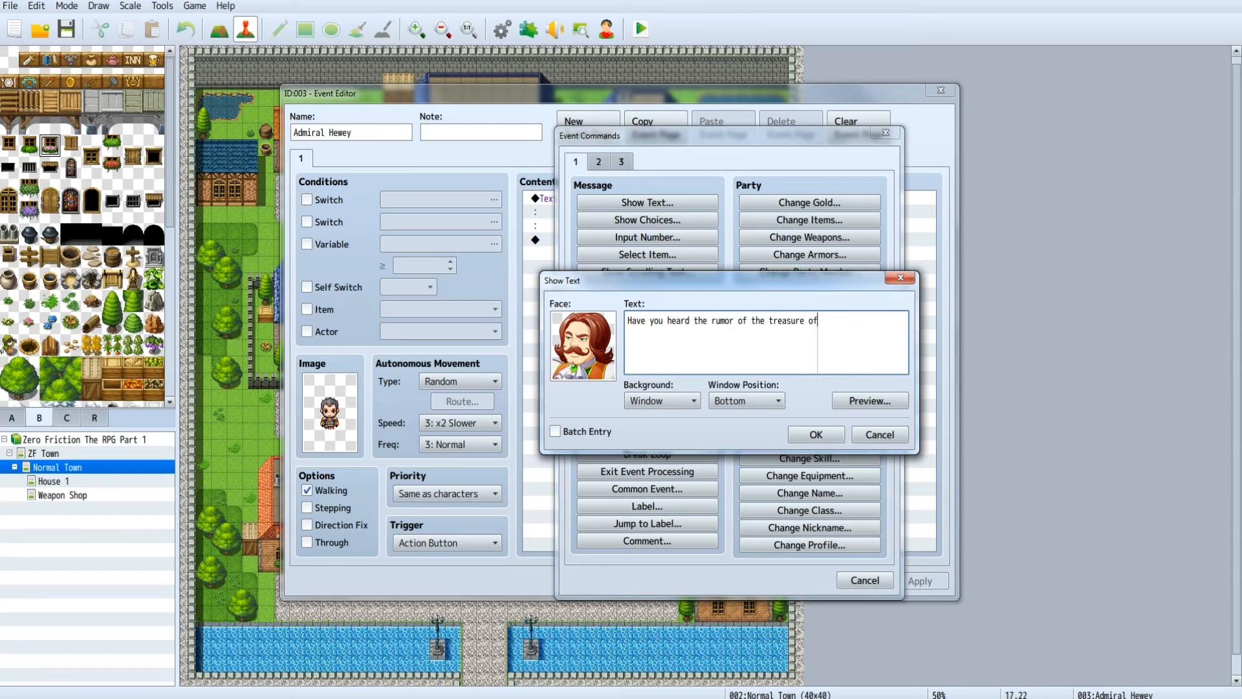
key("Return")
type("Zero Friction Town? I heard there's a")
key("Return")
- Finish the message with the lines "Treasure chest lying around town somewhere" and "right out in plain sight. I have no idea", and confirm it
type("Treas")
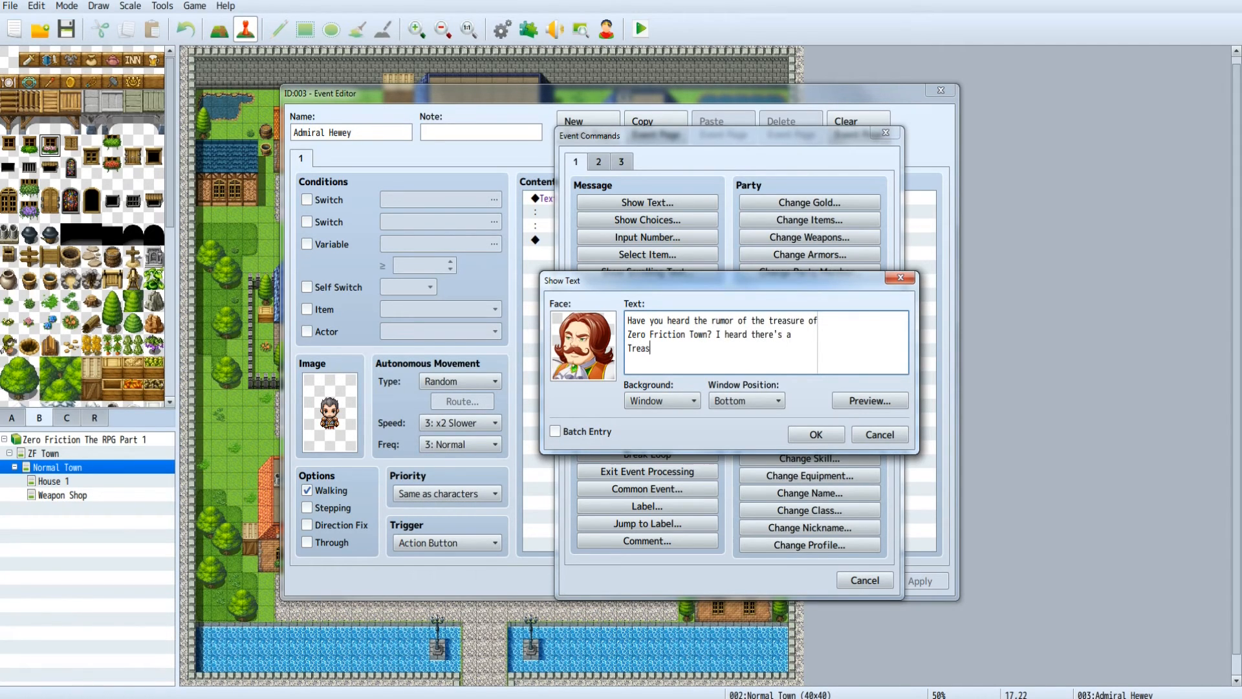
type("ure chest lying around town some")
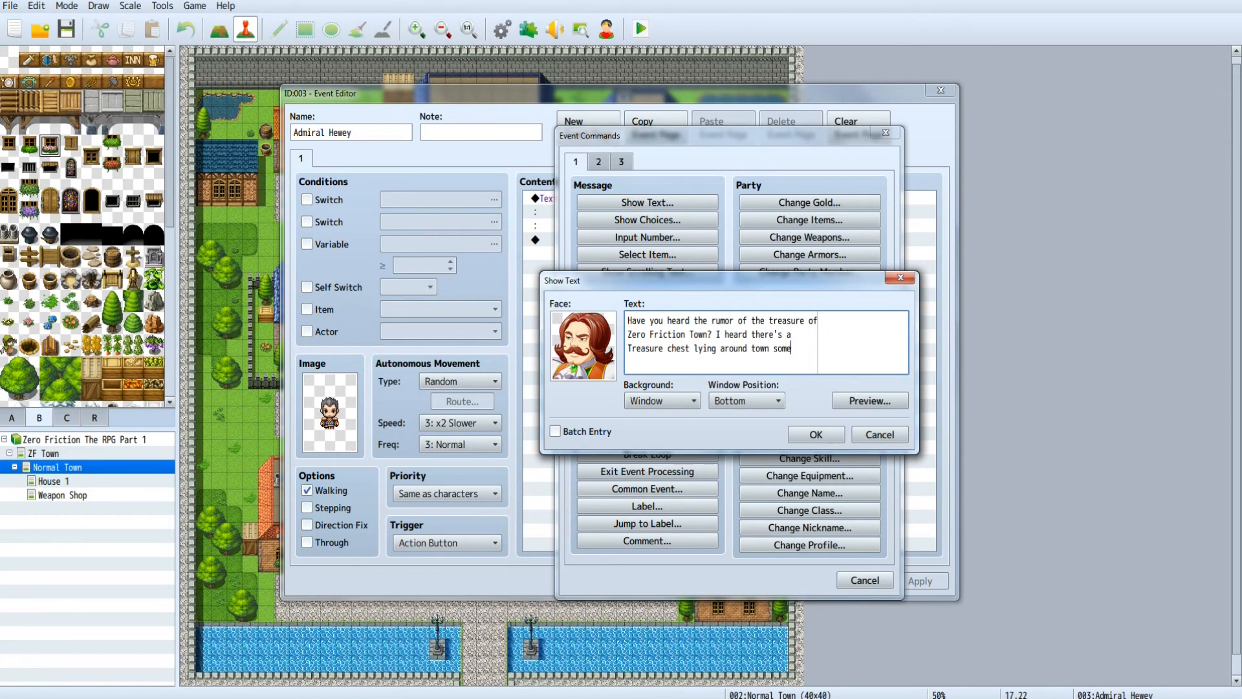
type("where")
key("Return")
type("right out in plain sight.")
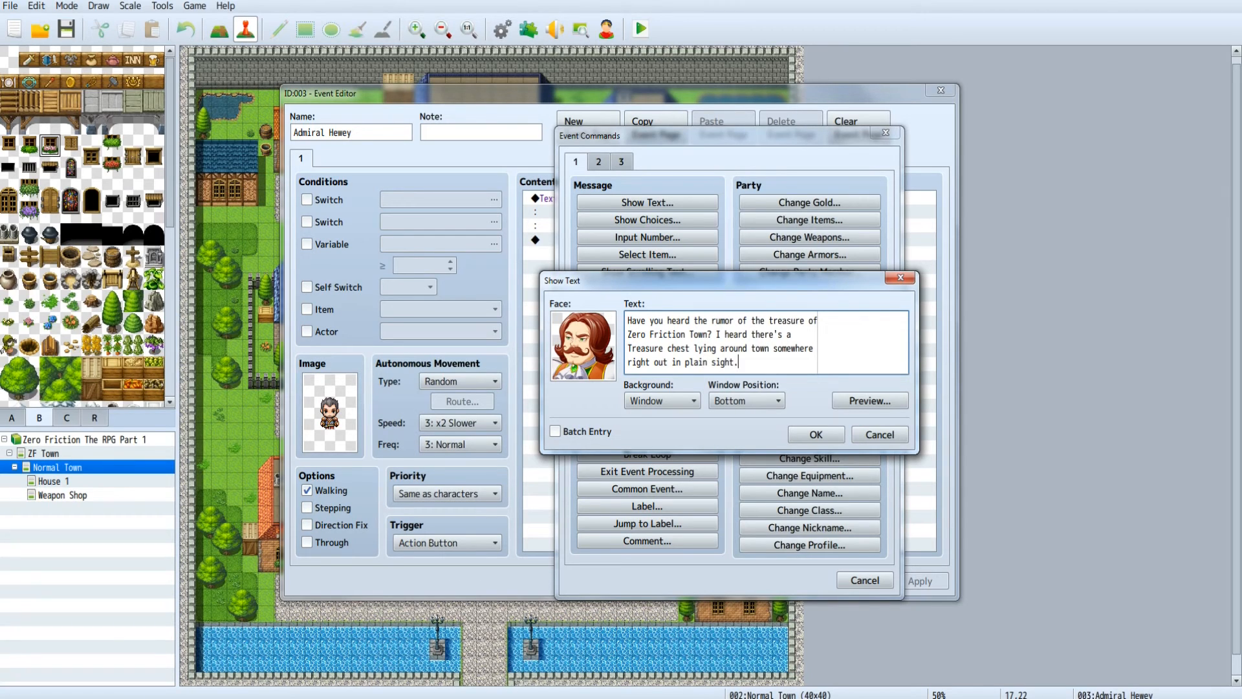
type(" I have no idea")
key("ctrl+Return")
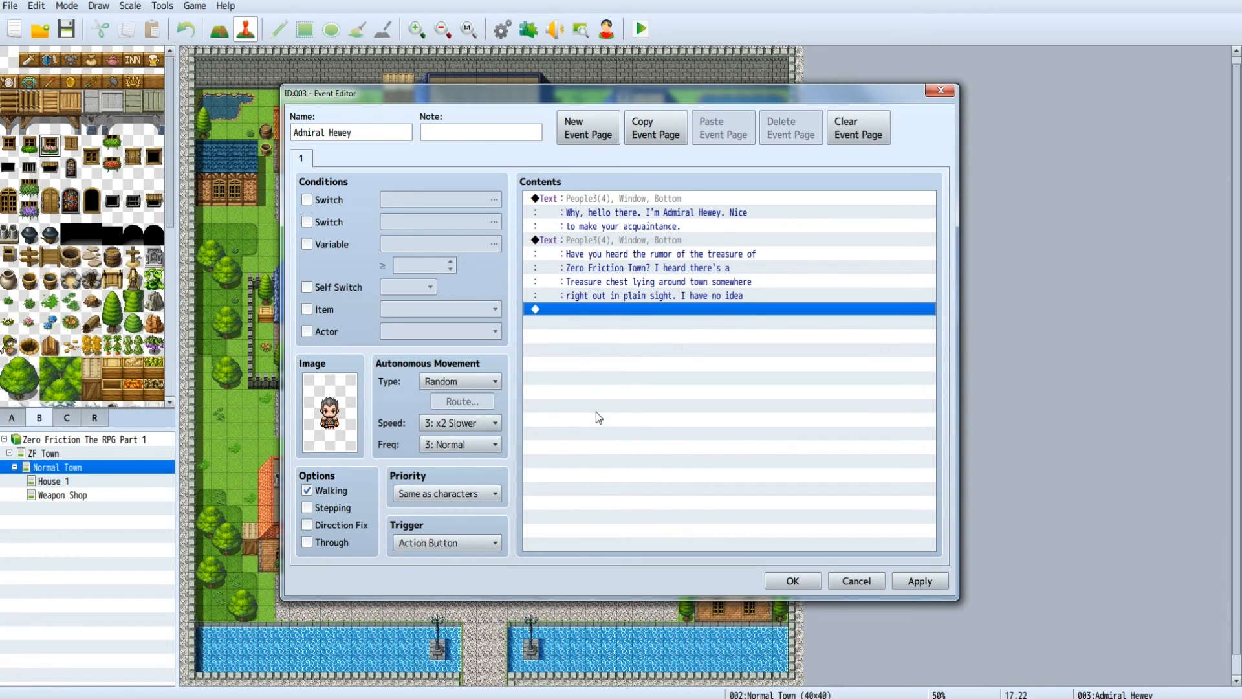
double_click(577, 309)
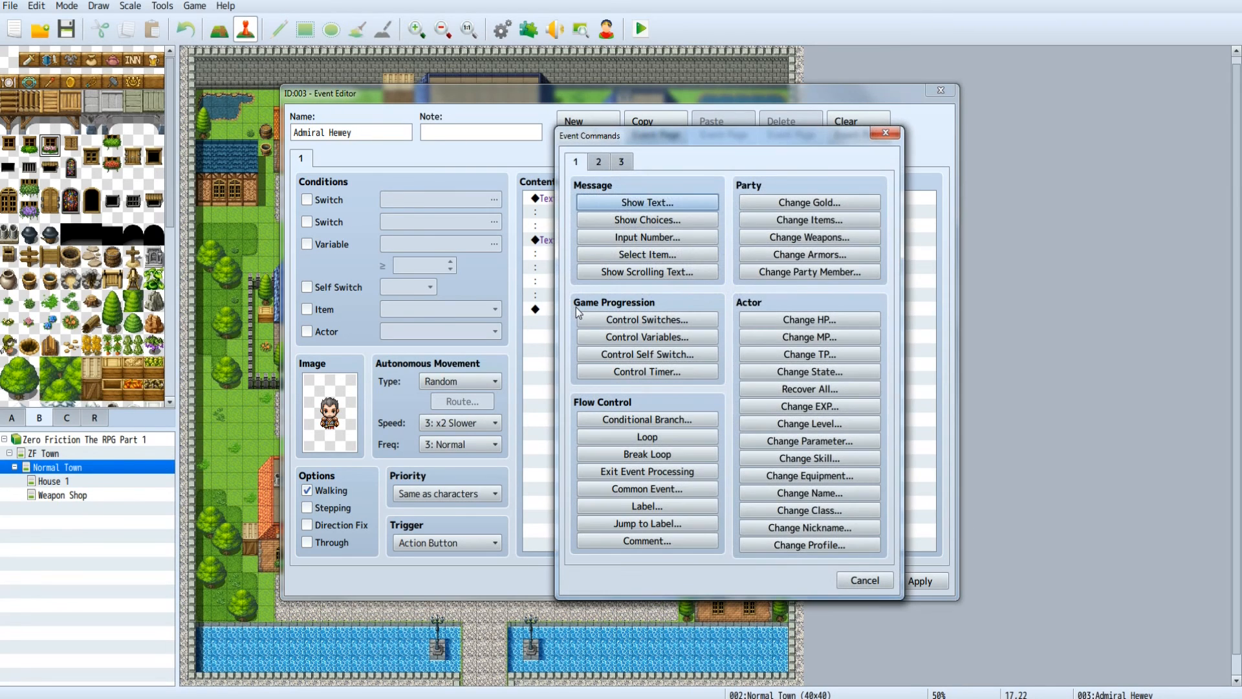
left_click(639, 201)
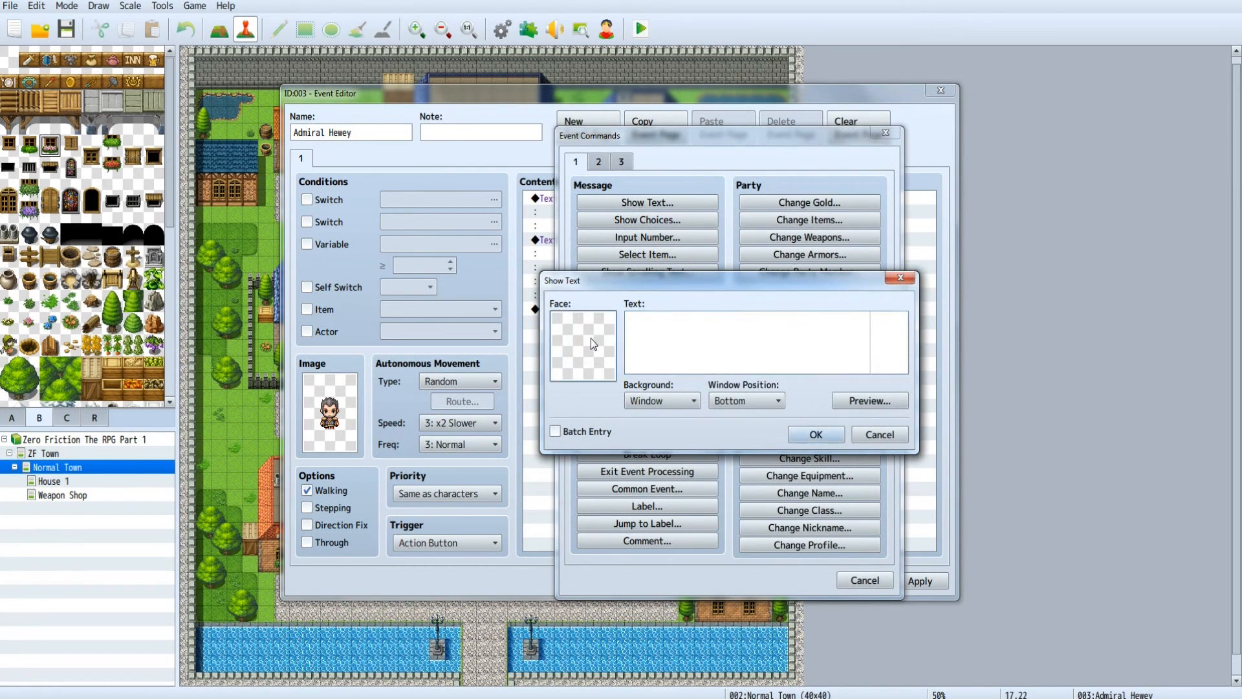
double_click(591, 340)
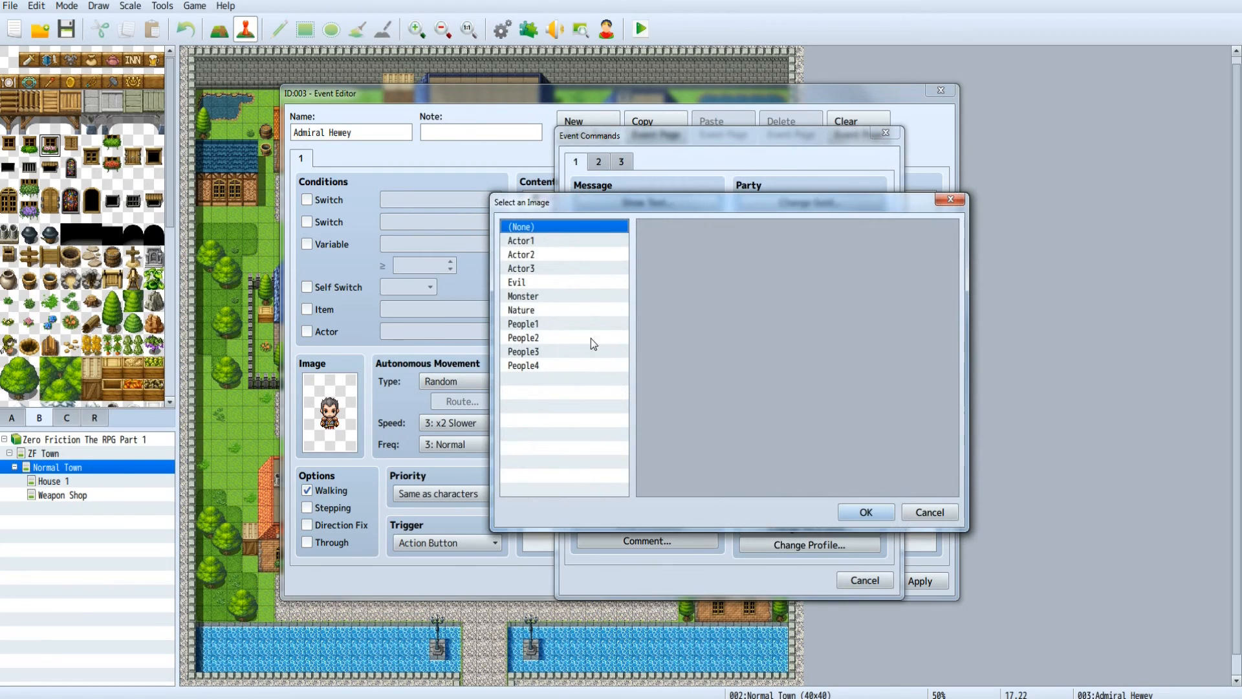
left_click(542, 338)
left_click(541, 351)
left_click(668, 319)
left_click(867, 513)
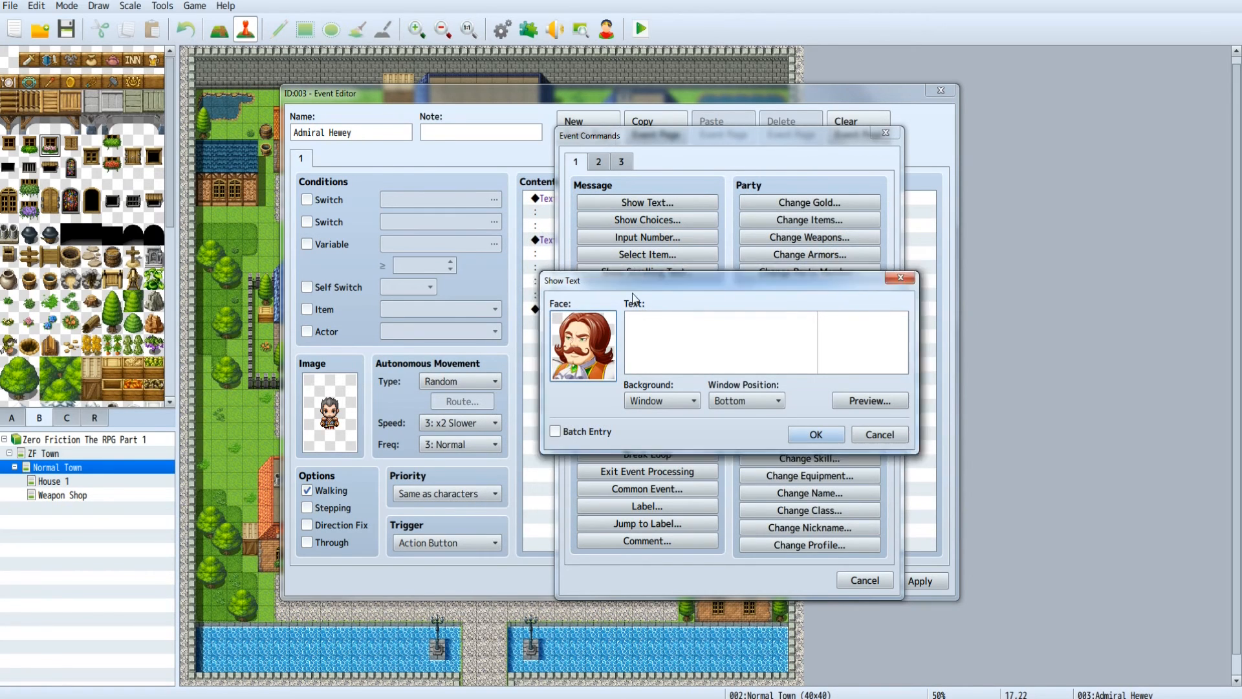
left_click(856, 432)
left_click(871, 584)
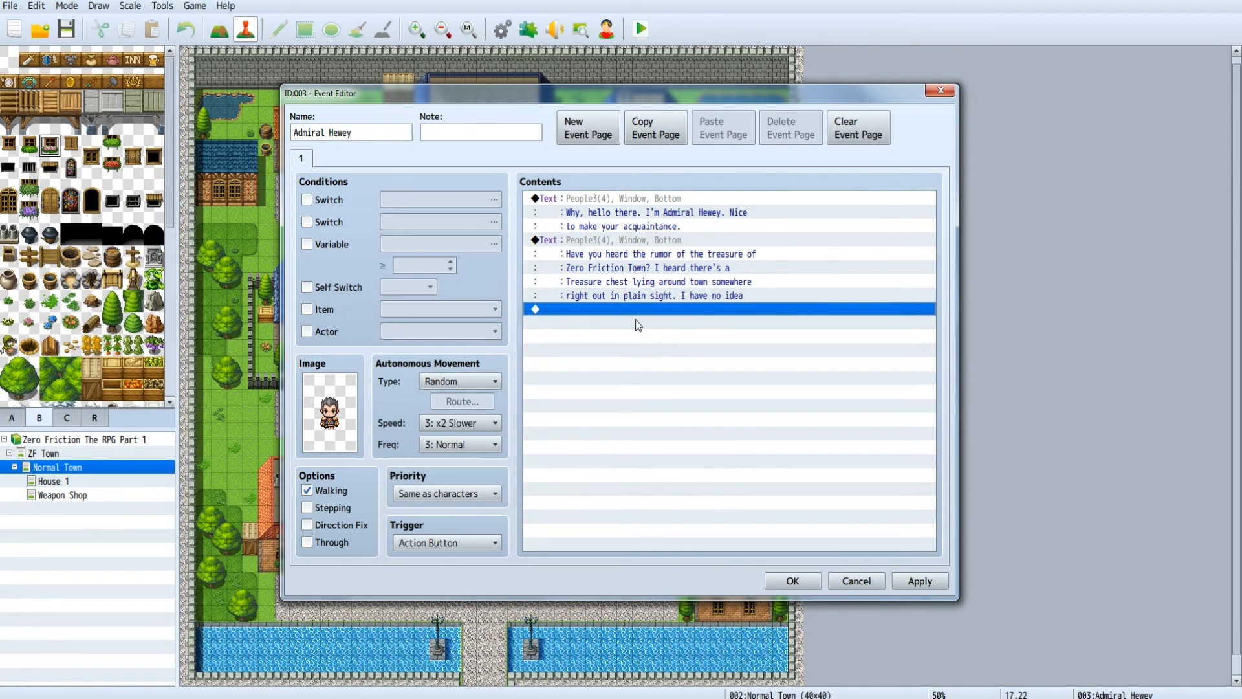
- Start another Show Text command below the treasure rumor with the red-haired, mustached man's face from People3
double_click(600, 309)
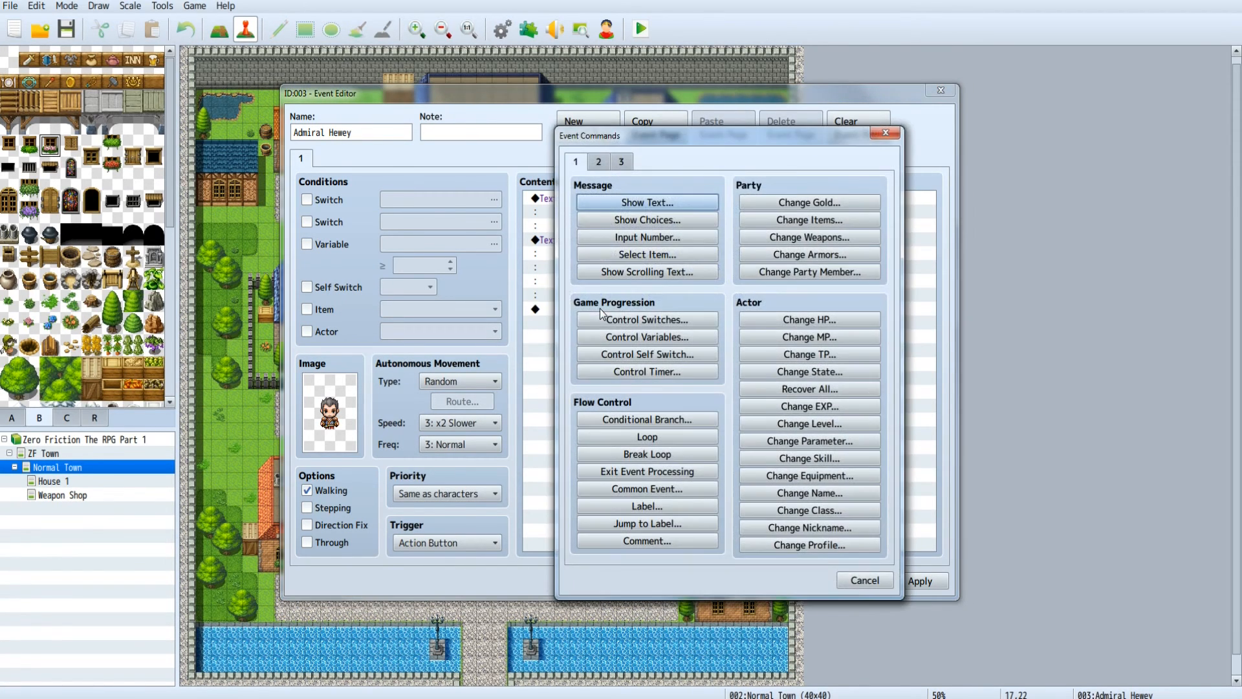
left_click(649, 202)
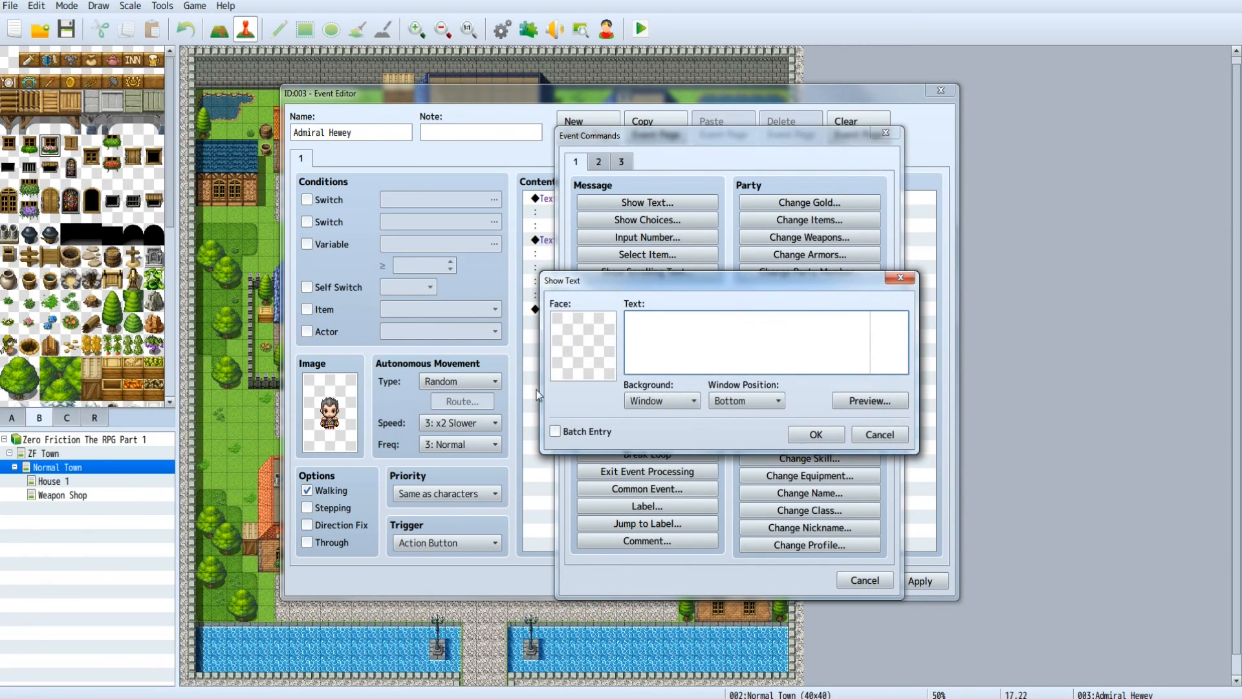
double_click(577, 341)
left_click(544, 350)
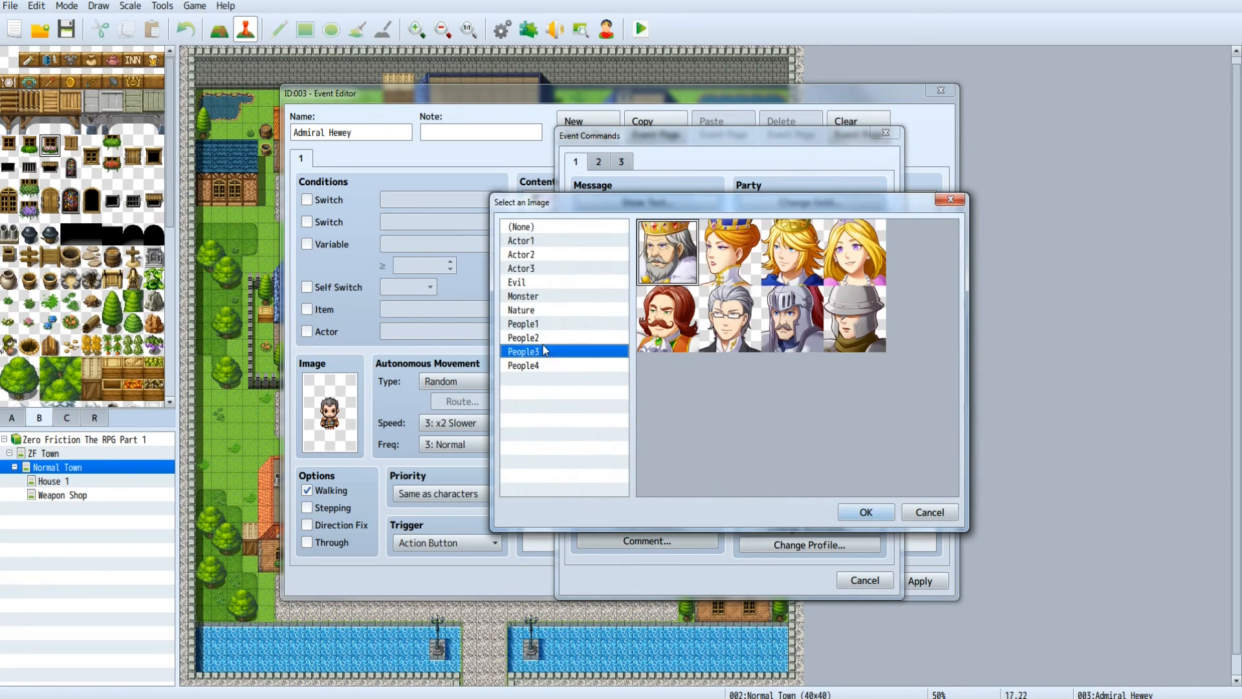
left_click(656, 320)
left_click(865, 513)
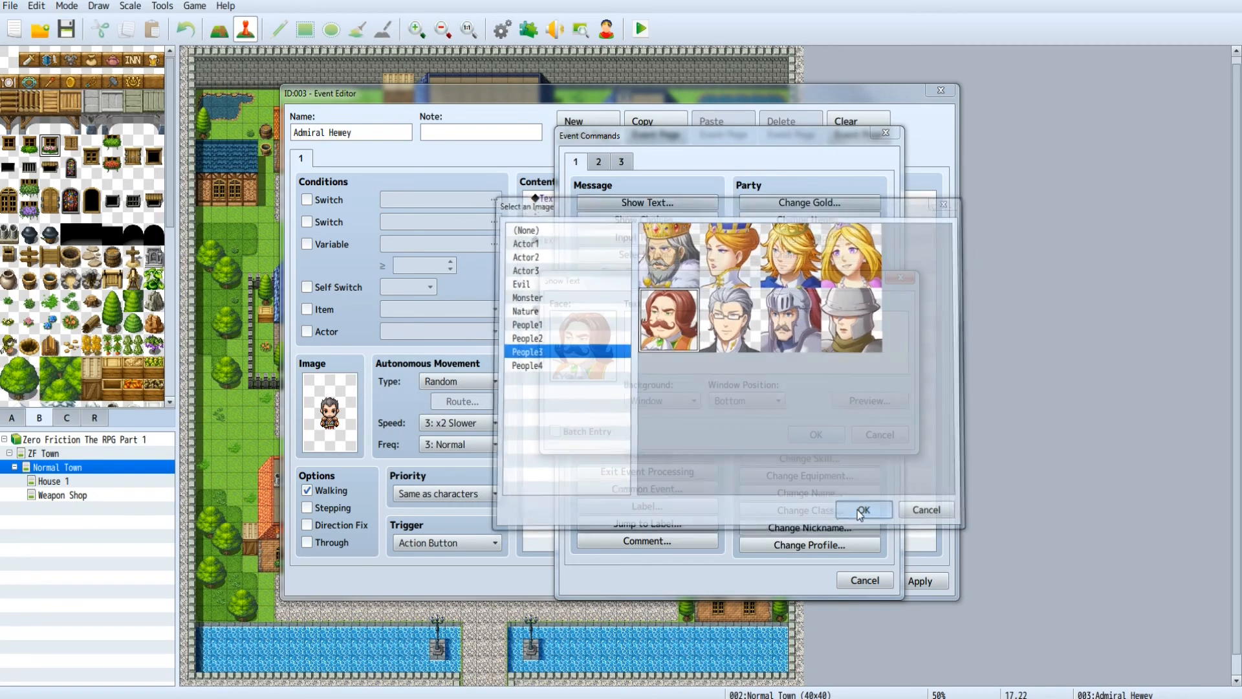
- Continue the dialogue with the lines "why a remarkable treasure would be lying" and "out in plain sight and no one could have"
type("why a tr")
type("easu")
key("BackSpace")
key("BackSpace")
key("BackSpace")
key("BackSpace")
key("BackSpace")
key("BackSpace")
type("delicious")
key("BackSpace")
key("BackSpace")
key("BackSpace")
key("BackSpace")
key("BackSpace")
key("BackSpace")
key("BackSpace")
key("BackSpace")
key("BackSpace")
type("remarkable treasure would be lying")
key("Return")
type("out in p")
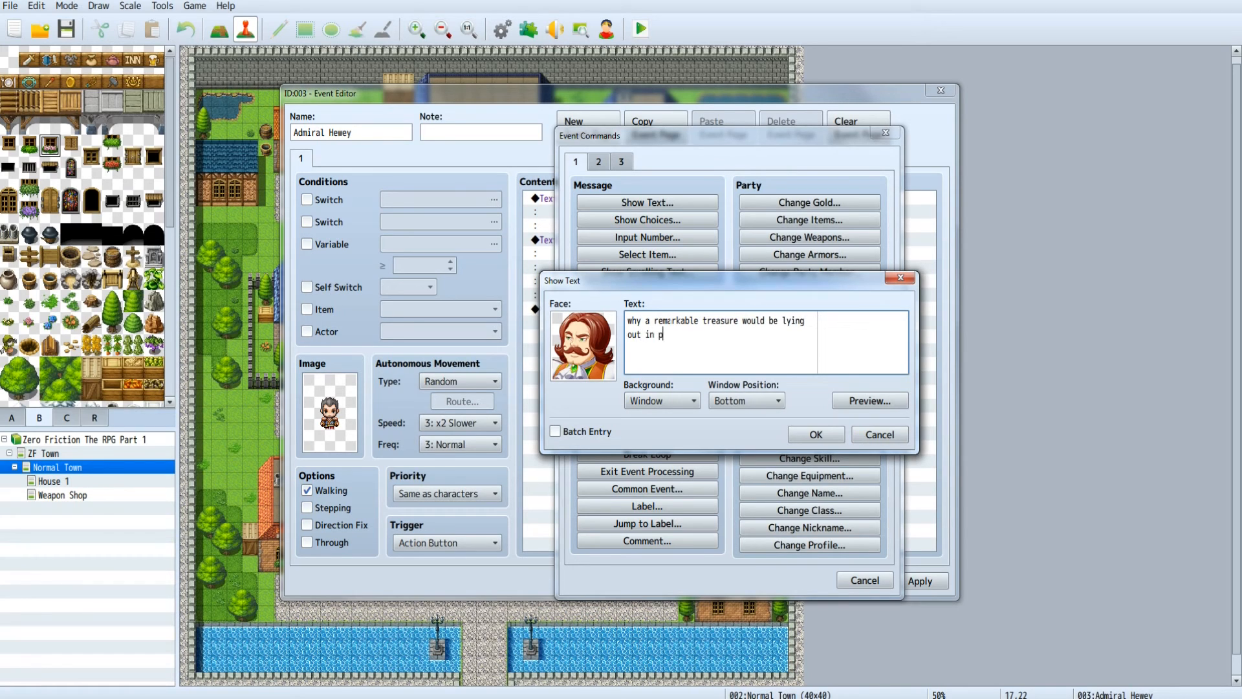
type("lain sight and no one could have")
key("Return")
- Finish the message with the lines "found it yet, but it's true. I know I" and "Haven't found it yet. Have you?", and confirm it
type("found it ")
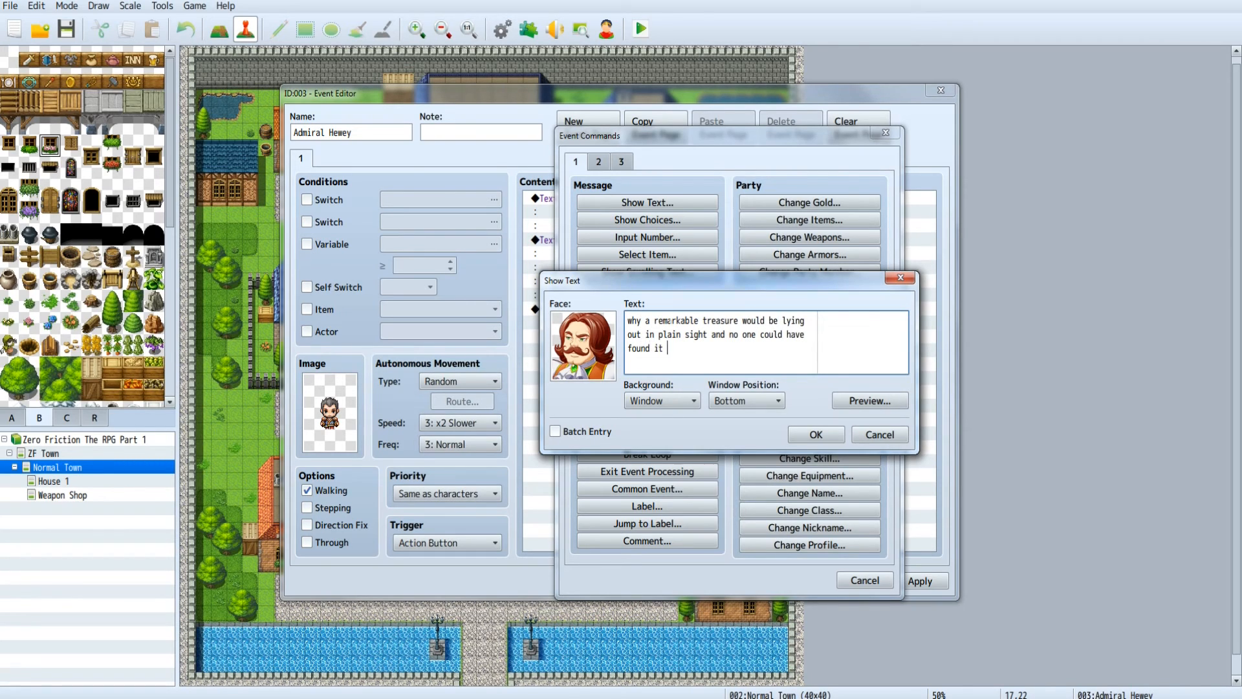
type("yet, but it's true. I ko")
type("w")
key("BackSpace")
key("BackSpace")
type("now I hav")
key("BackSpace")
key("BackSpace")
key("BackSpace")
key("BackSpace")
key("Return")
type("Haven't fo")
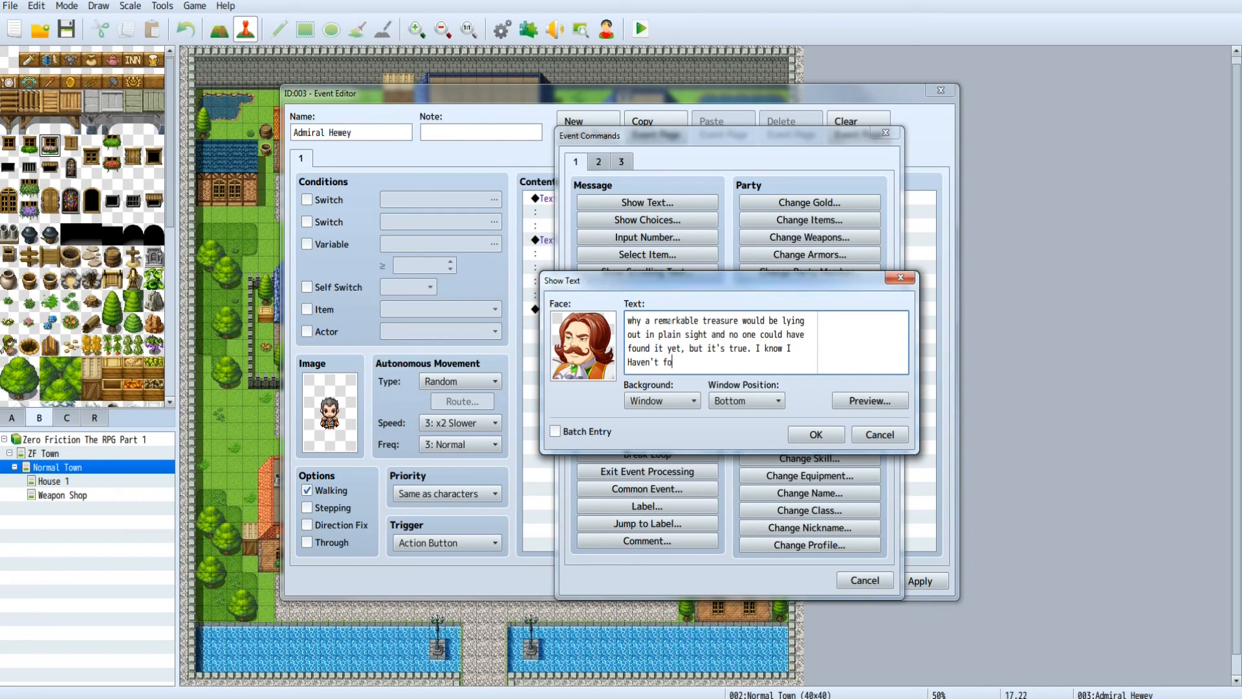
type("und it yet. Have you?")
left_click(838, 435)
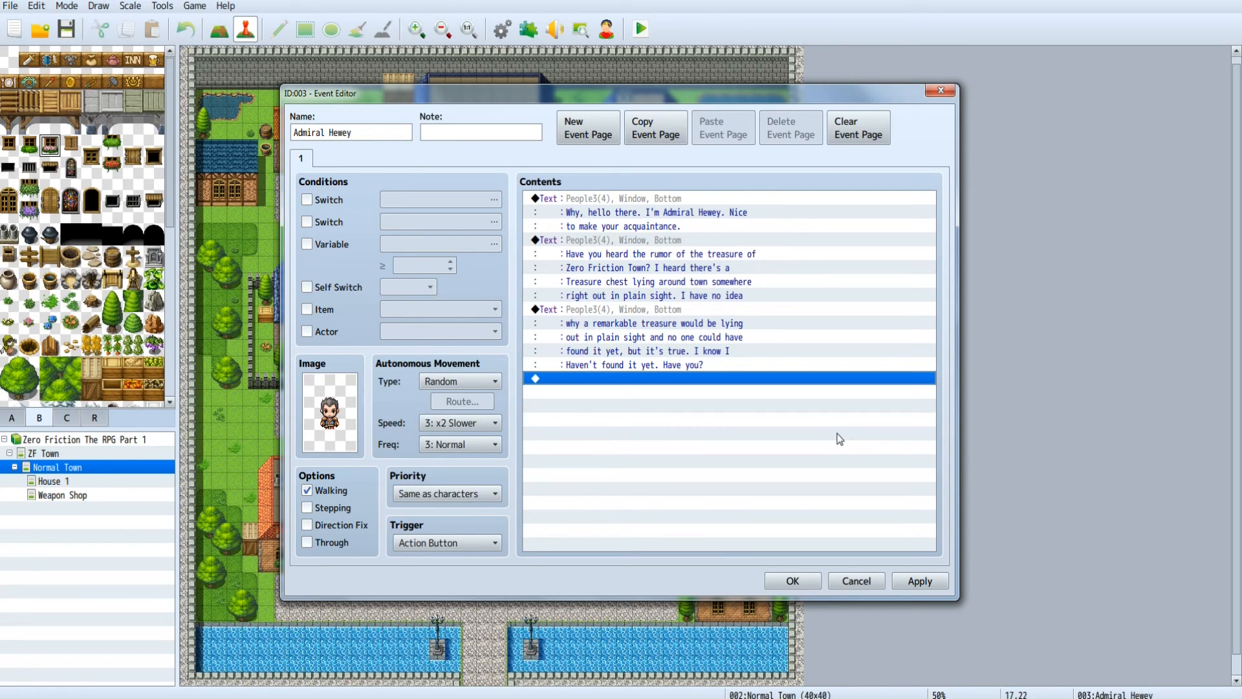
- Apply the changes to the Admiral Hewey event, close it, and save the project
left_click(916, 582)
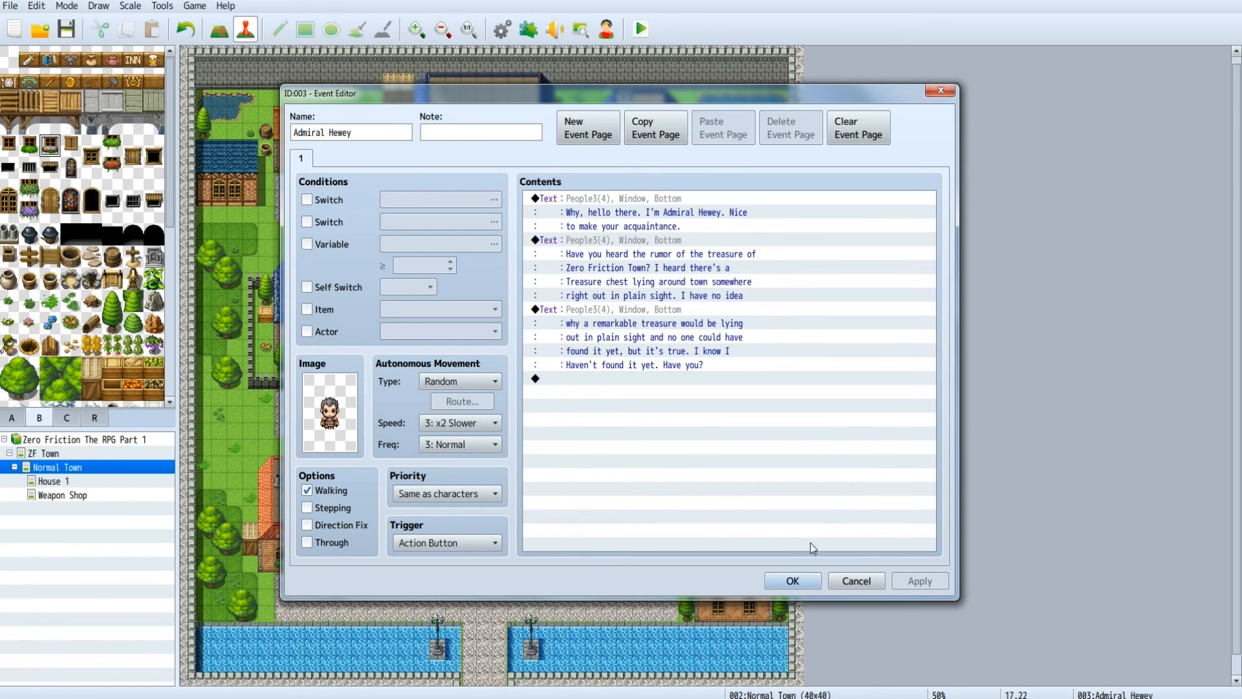
left_click(807, 583)
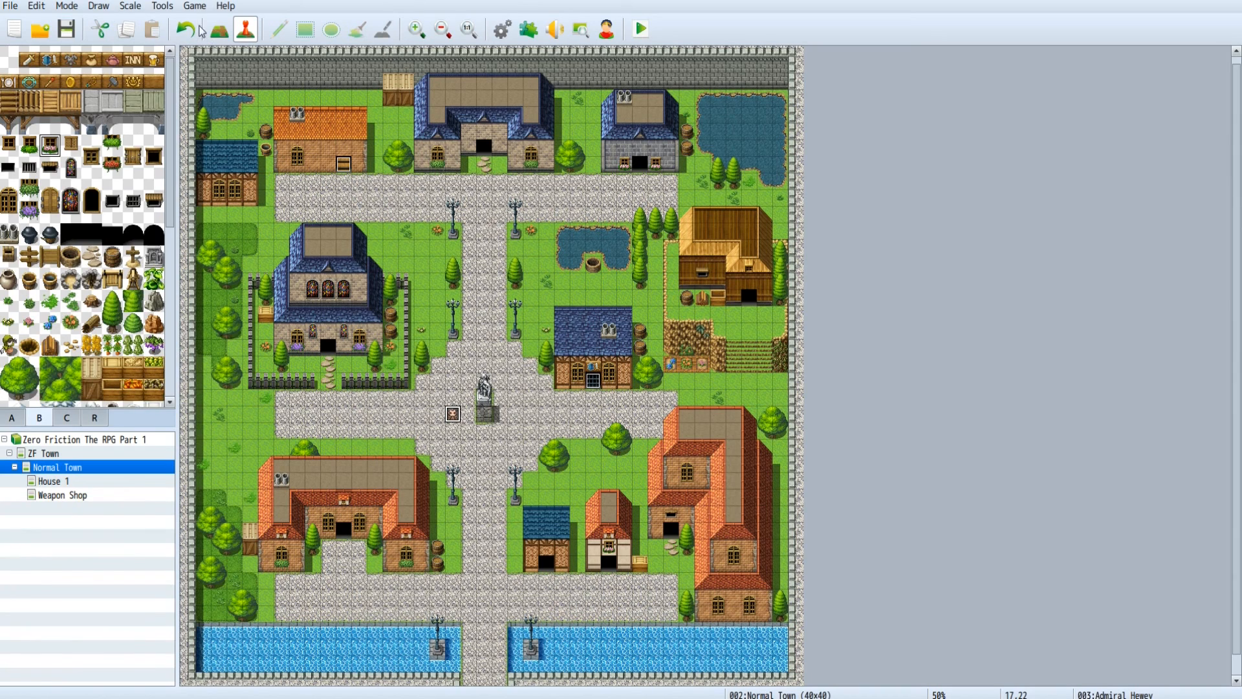
left_click(12, 6)
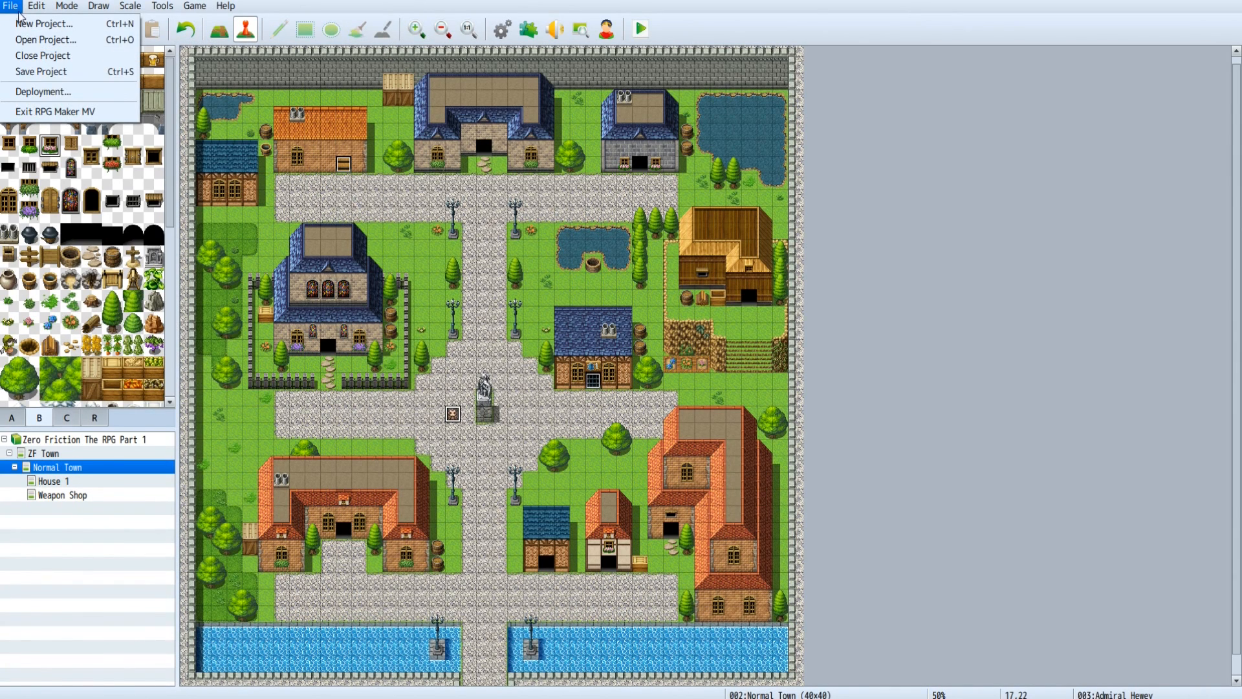
left_click(71, 70)
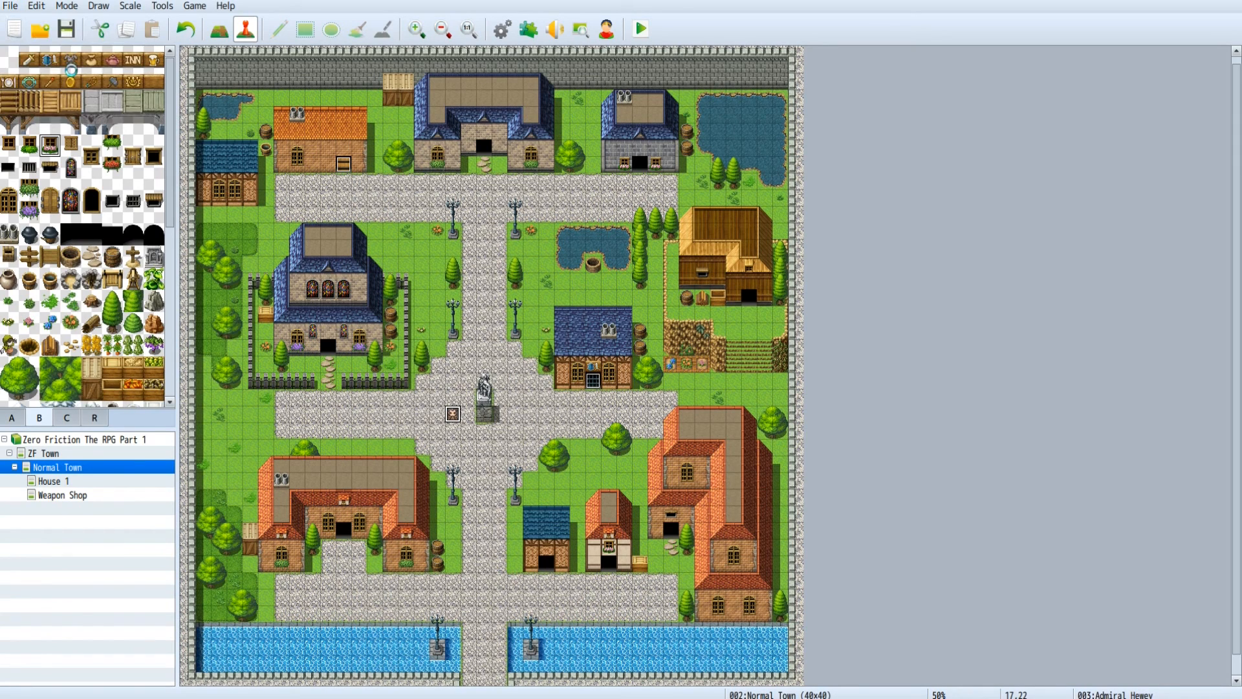